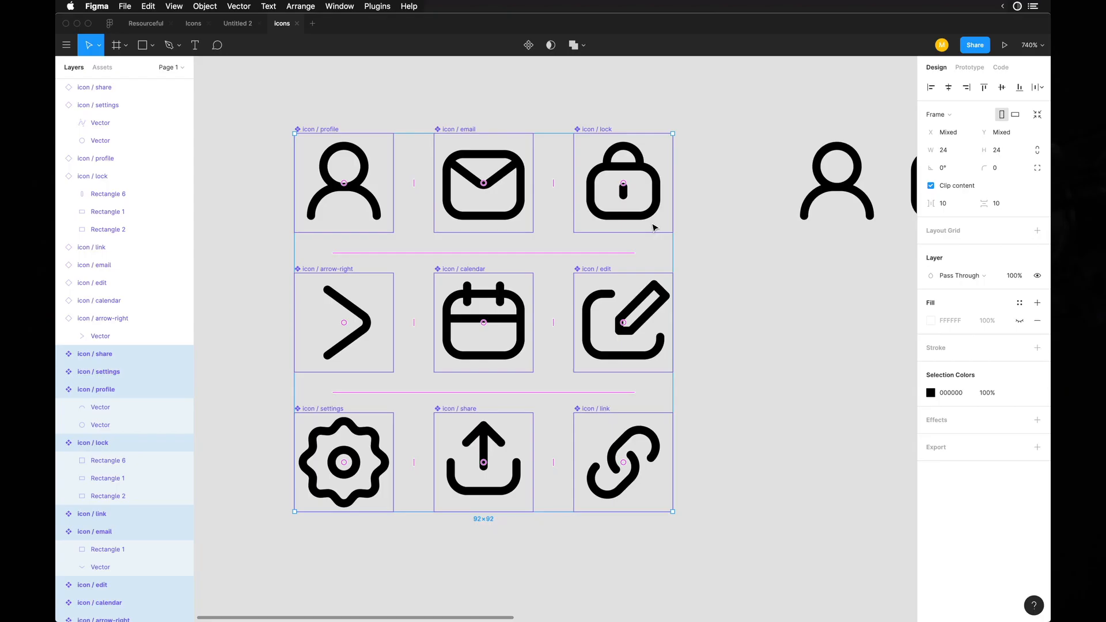
Review the nine icon components and the row of copies beside them with the interface hidden
left_click(771, 344)
scroll(771, 345, "right", 1)
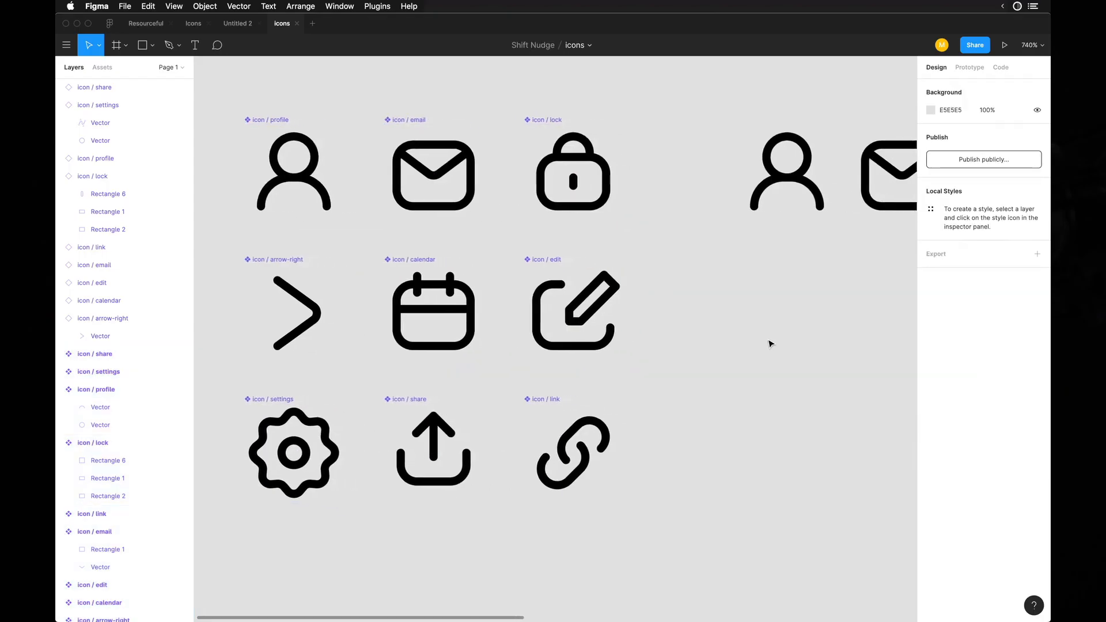
key("super+backslash")
scroll(770, 345, "right", 3)
scroll(770, 344, "down", 3)
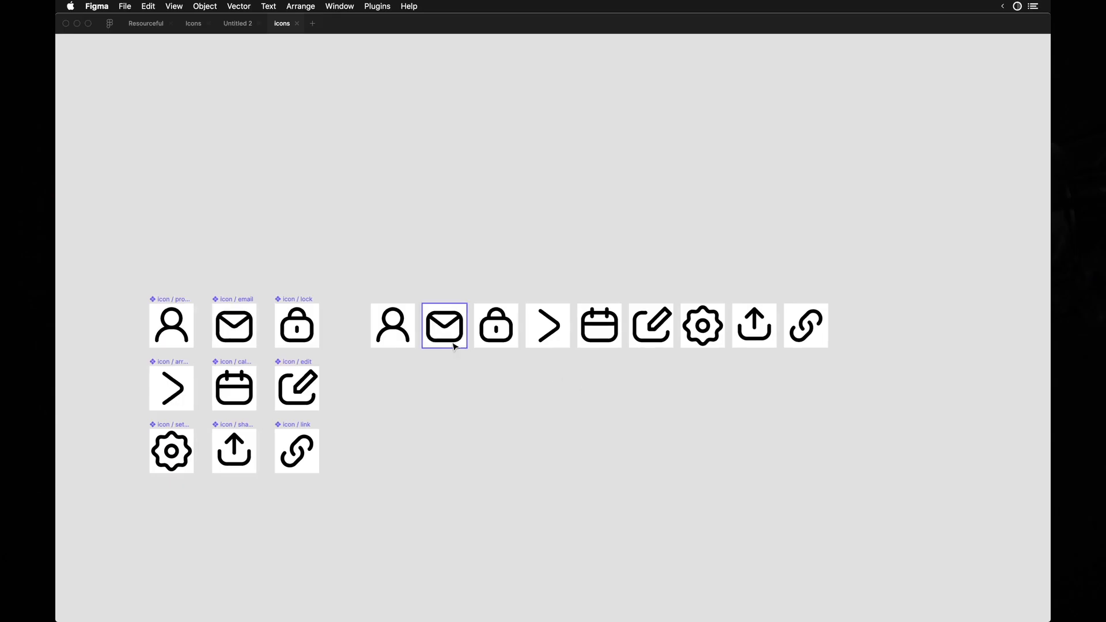
scroll(405, 383, "up", 5)
Draw a 24×24 frame below the profile icon copy in the row, positioned at X 59, Y -5
key("super+backslash")
key("super+backslash")
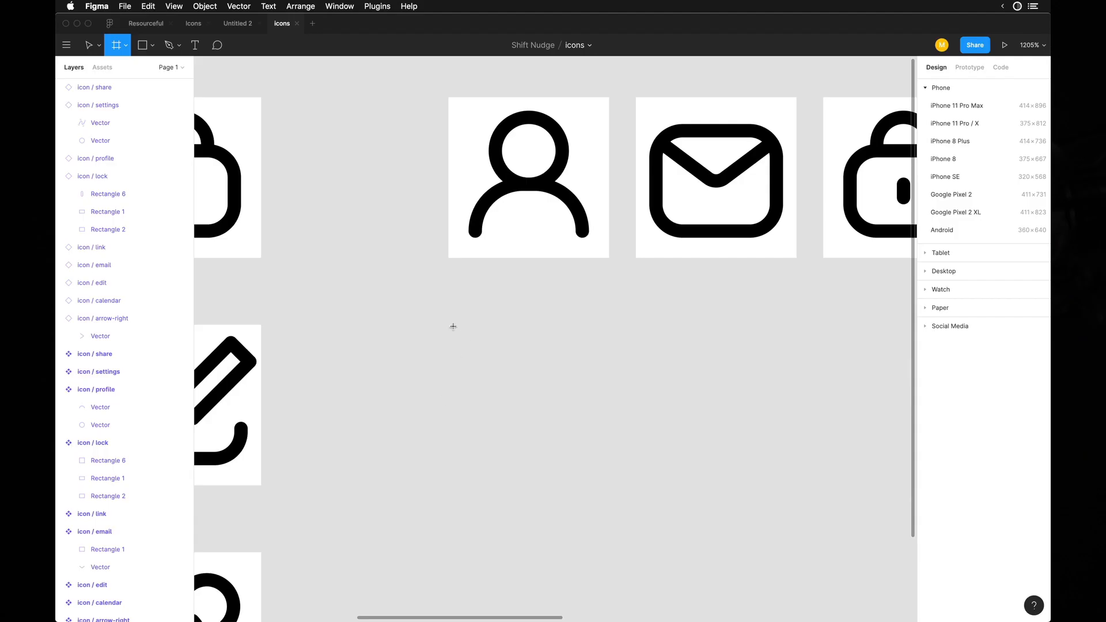
left_click_drag(453, 327, 608, 446)
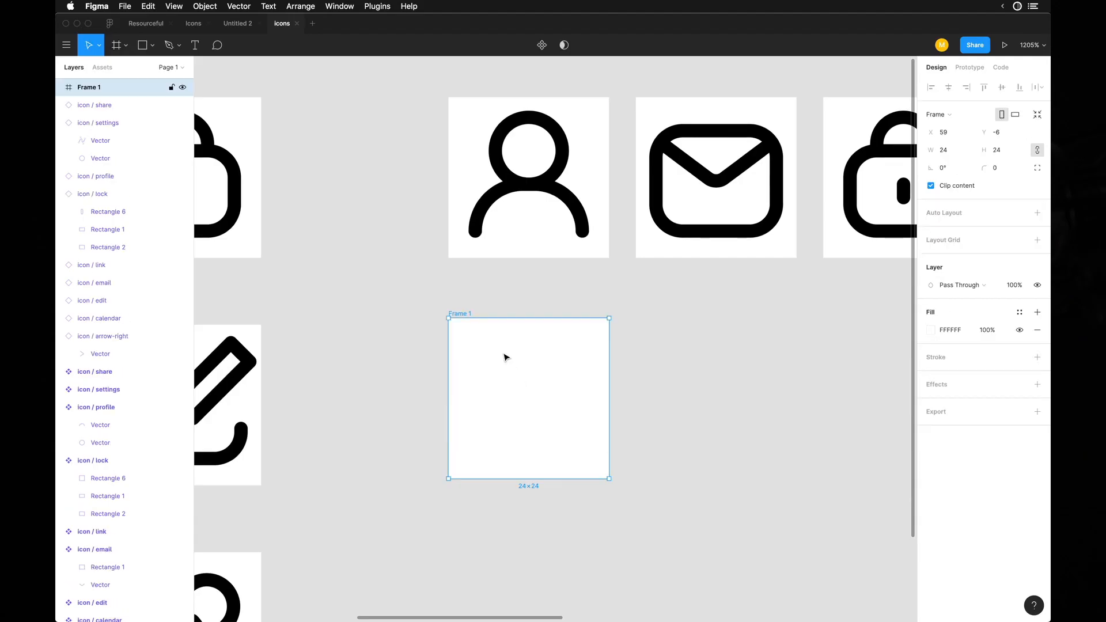
left_click_drag(462, 314, 463, 321)
scroll(464, 321, "up", 1)
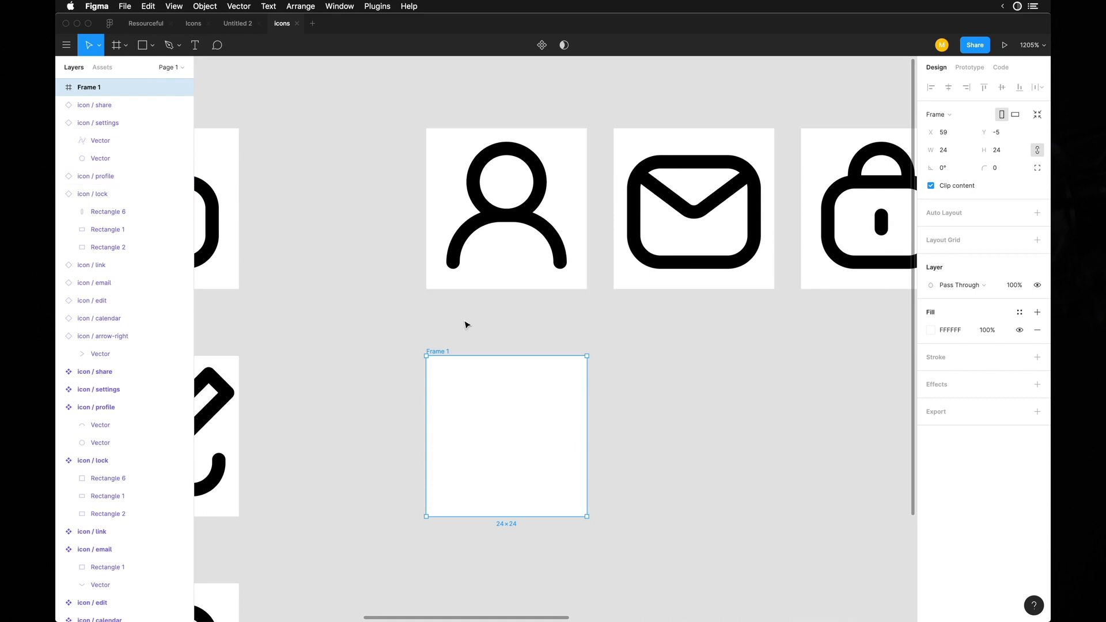
Draw a 12×12 circle at X 6, Y 2 in the new frame and an 18×8 rectangle at X 3, Y 14 directly below it
key("o")
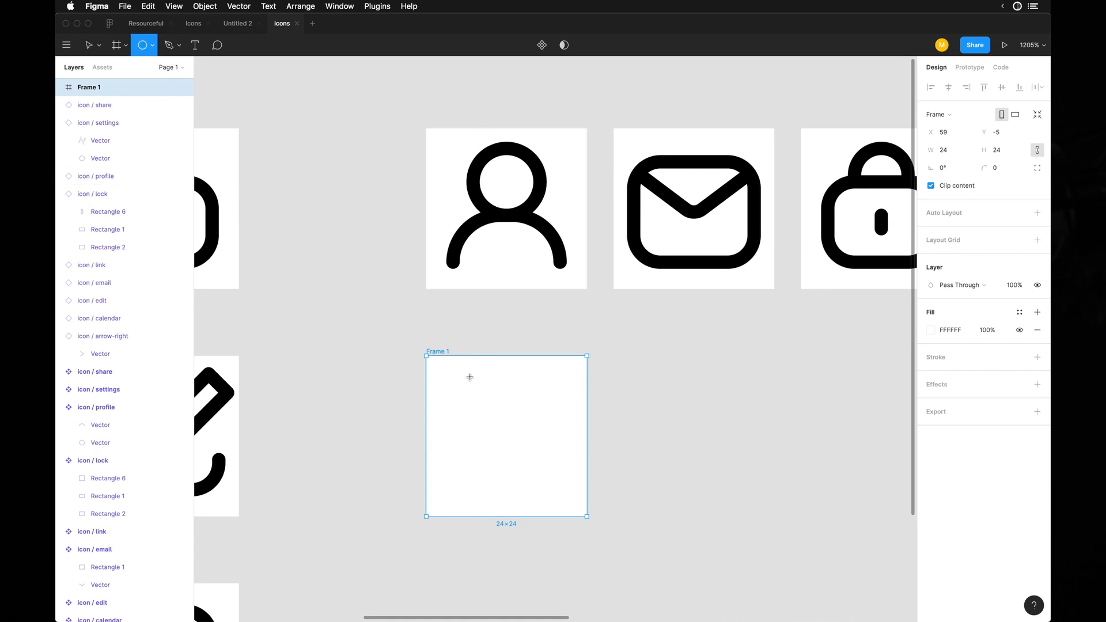
left_click_drag(471, 378, 547, 450)
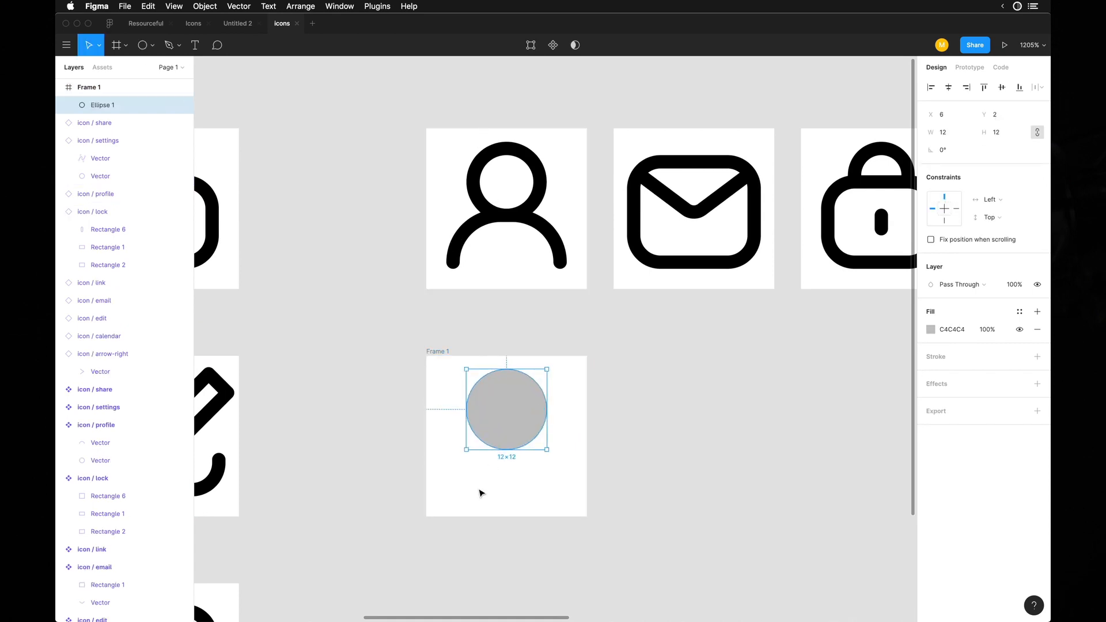
key("r")
left_click_drag(446, 449, 569, 507)
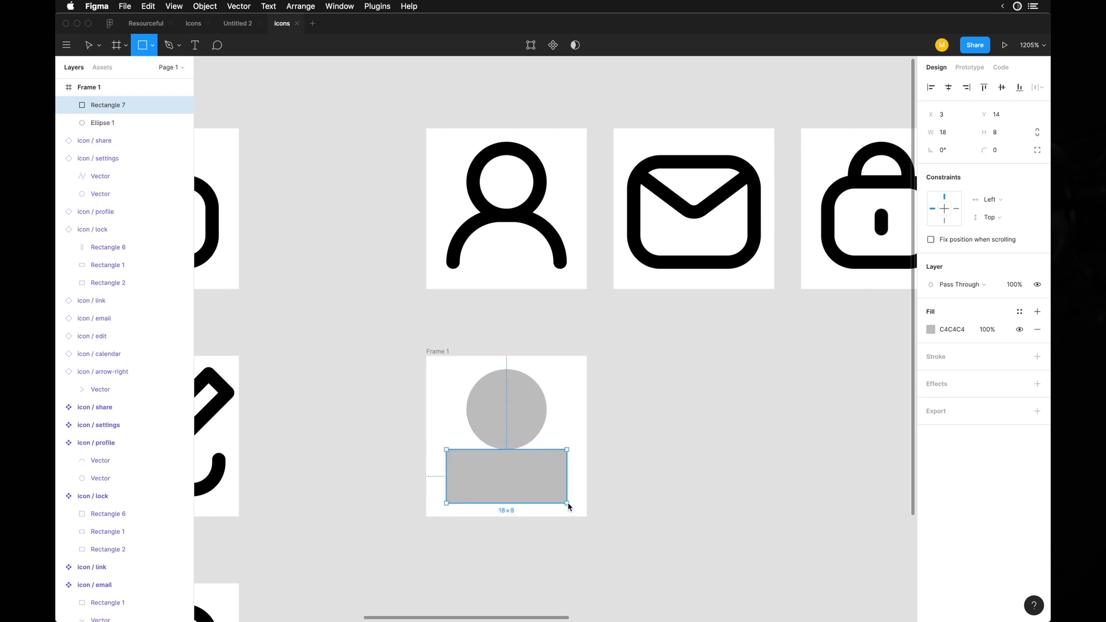
scroll(486, 463, "up", 5)
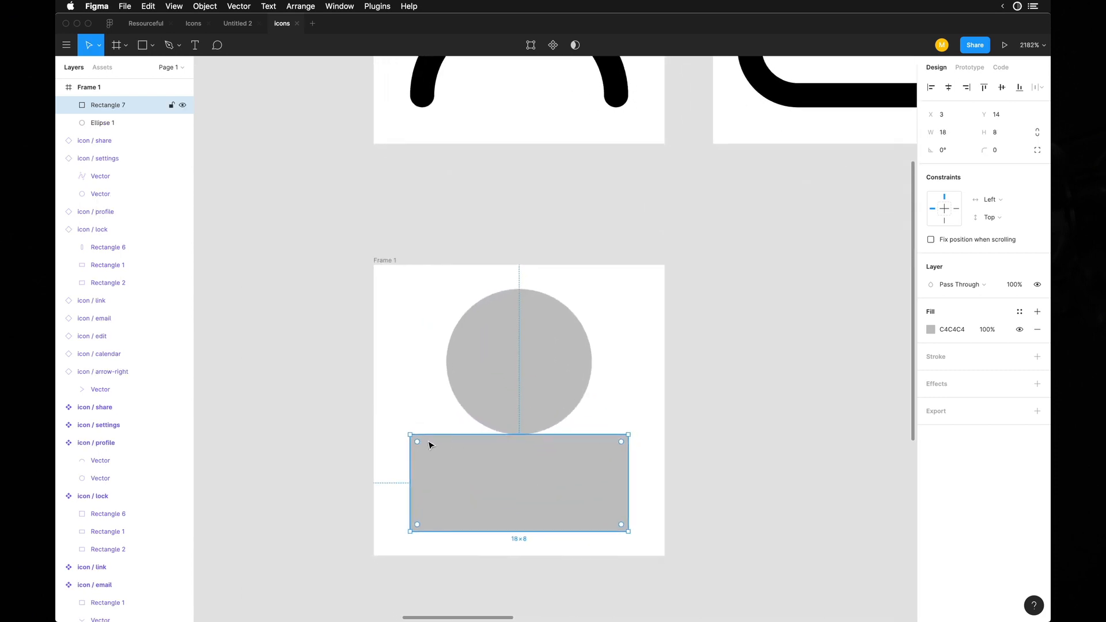
double_click(469, 468)
left_click_drag(384, 421, 657, 468)
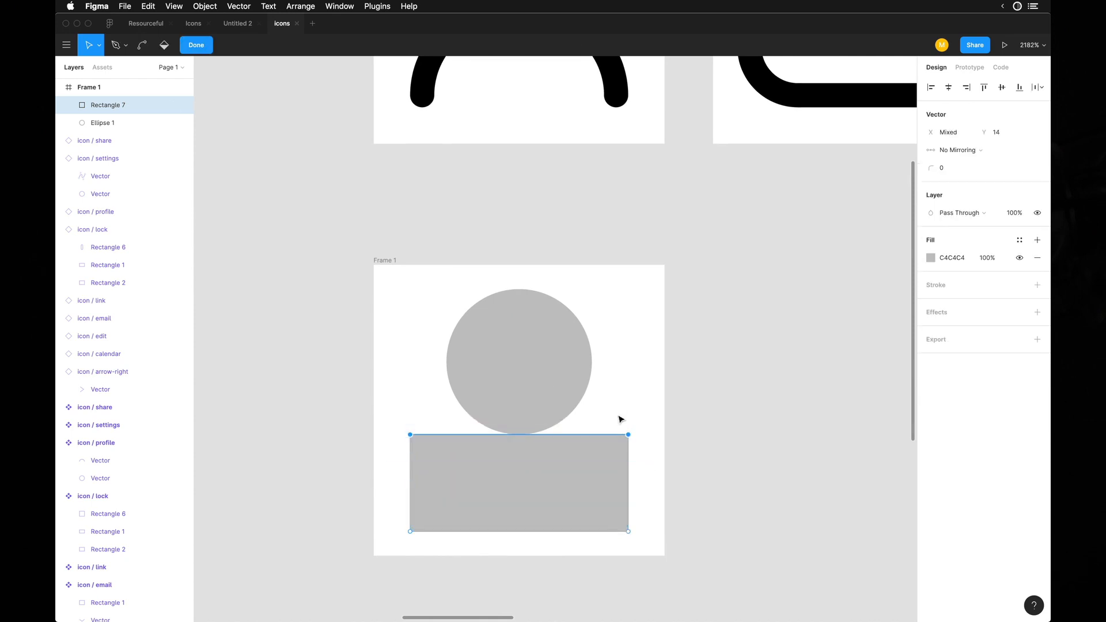
key("Escape")
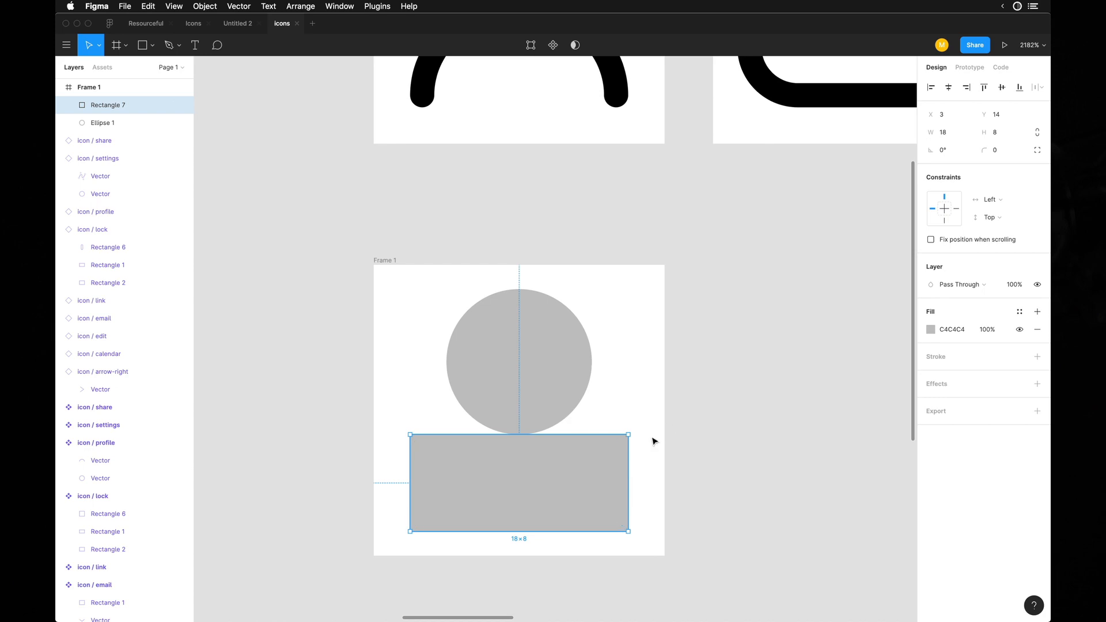
Round only the two upper corners of the rectangle with a radius of 10
double_click(589, 456)
left_click_drag(670, 420, 379, 458)
left_click(955, 170)
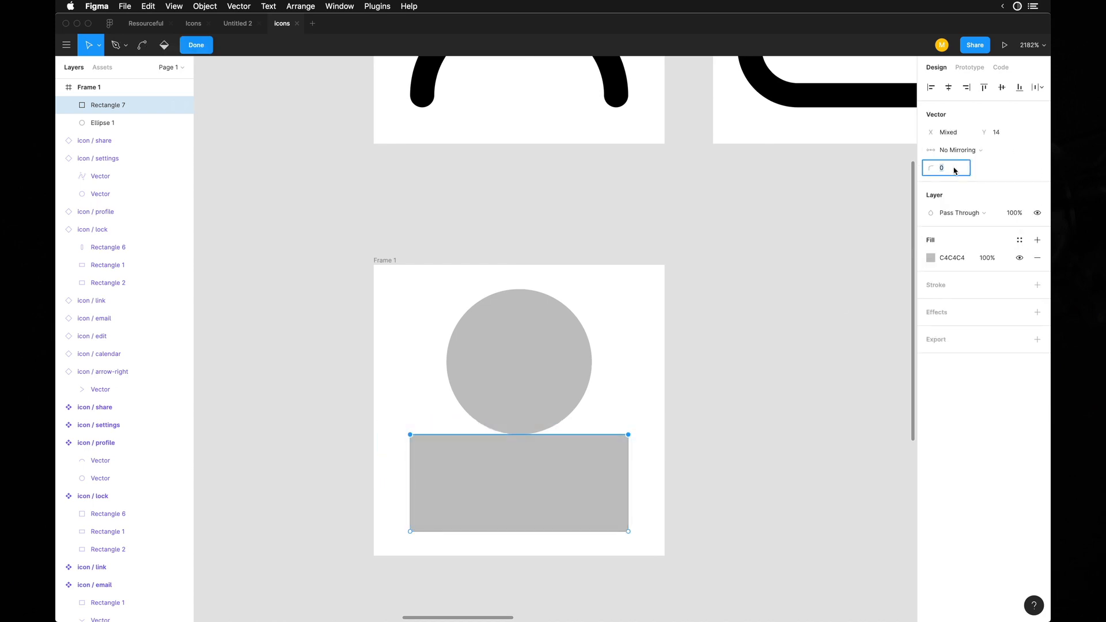
type("10")
key("Return")
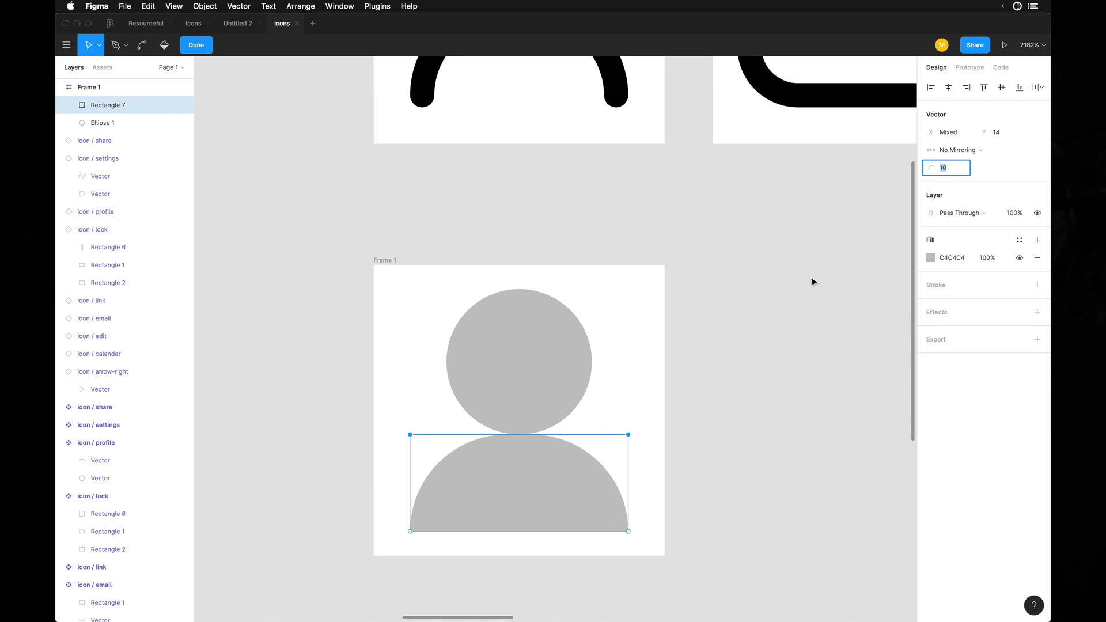
key("Escape")
Remove the fill from both the circle and the rounded rectangle and give them a black 000000 stroke of width 2
left_click(540, 397)
left_click(535, 469, "shift")
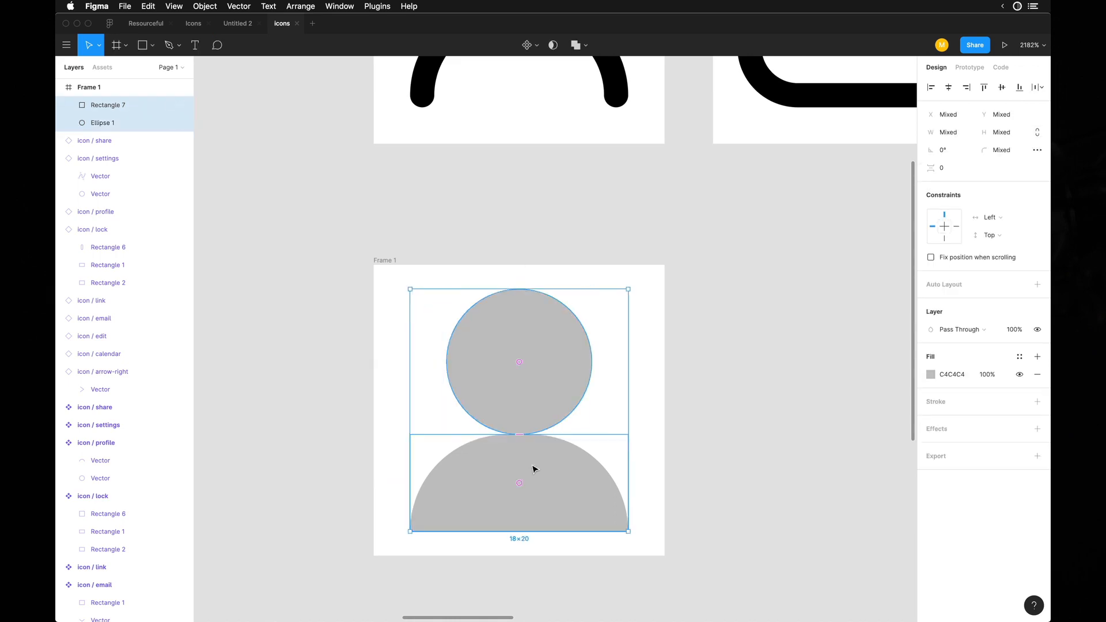
scroll(535, 469, "down", 5)
left_click(601, 452)
key("super+z")
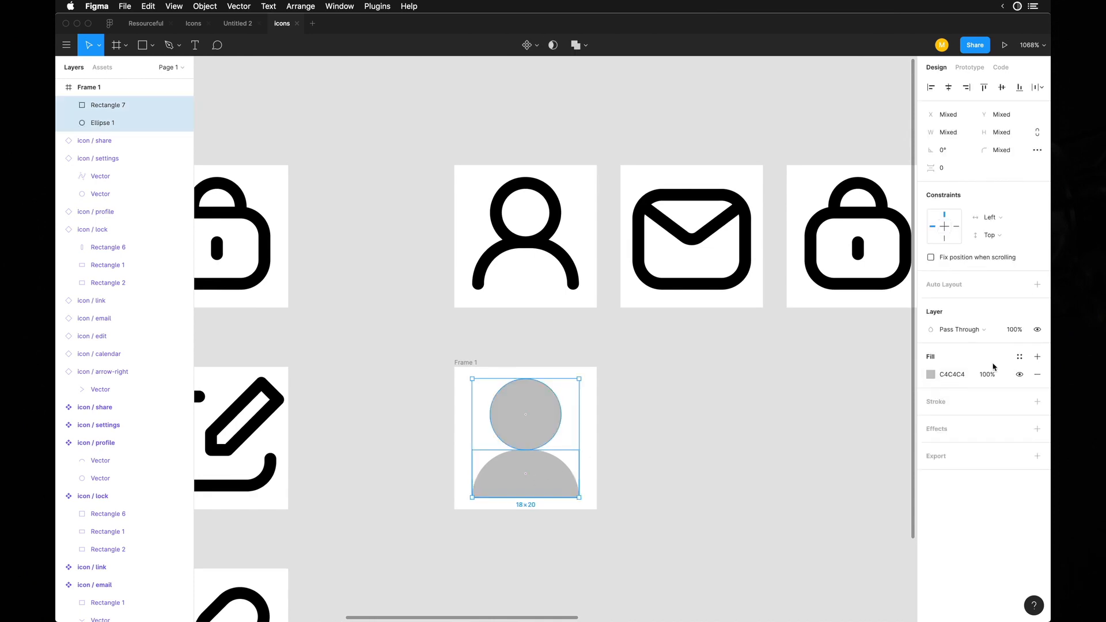
left_click(1038, 378)
left_click(966, 385)
left_click(955, 425)
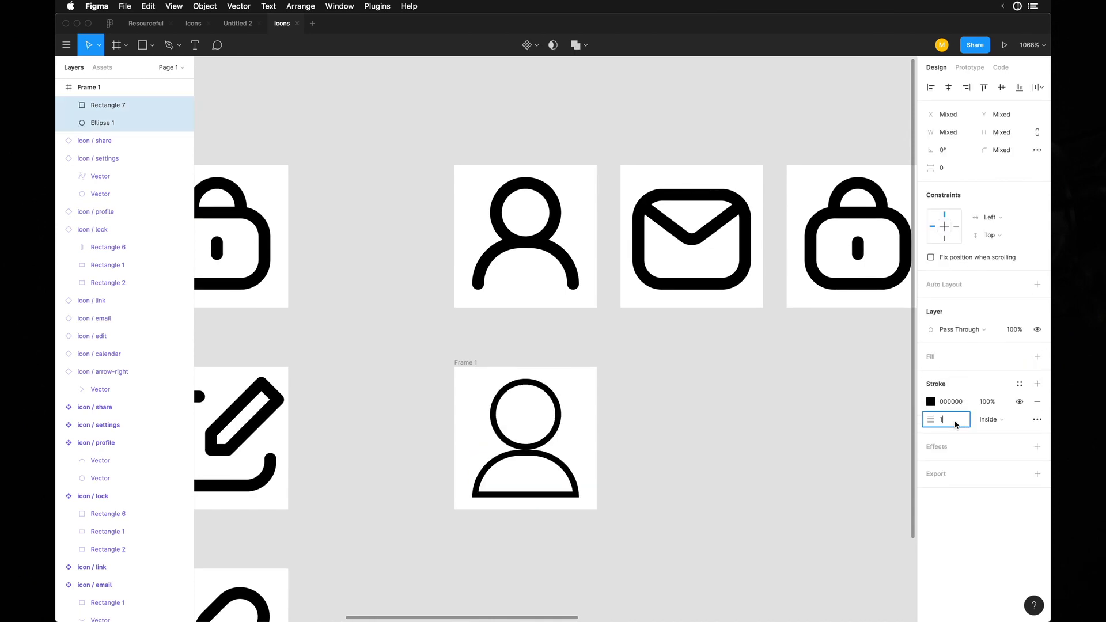
type("2")
key("Return")
left_click(600, 503)
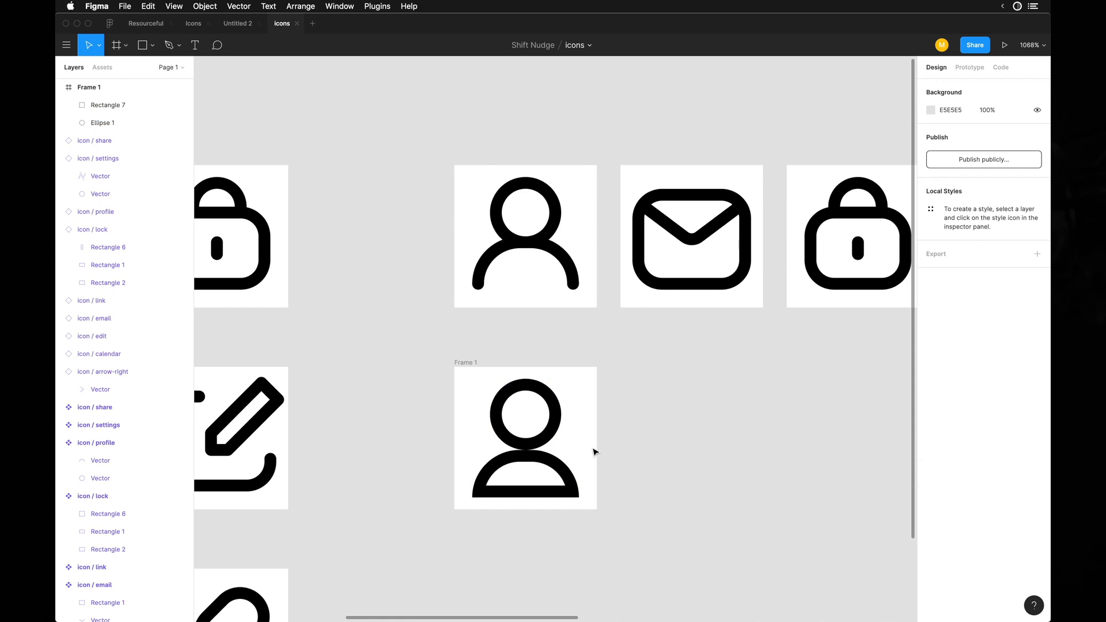
Change the stroke alignment of the head circle and the body shape to Center
scroll(593, 451, "up", 5)
scroll(539, 378, "up", 5)
left_click(529, 419)
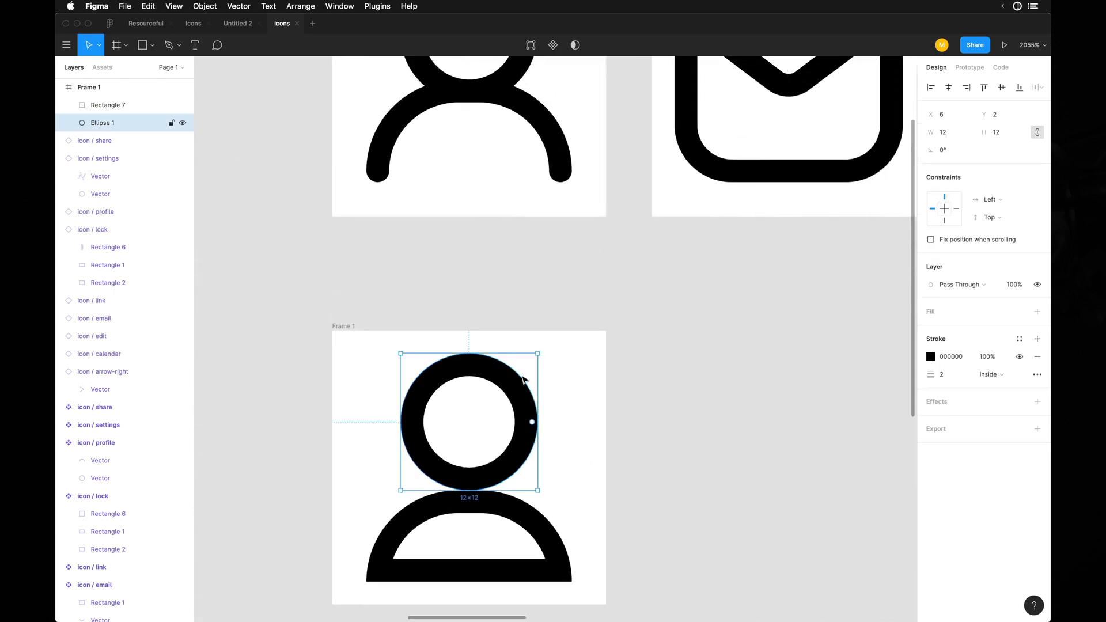
scroll(523, 378, "up", 5)
left_click(538, 413, "shift")
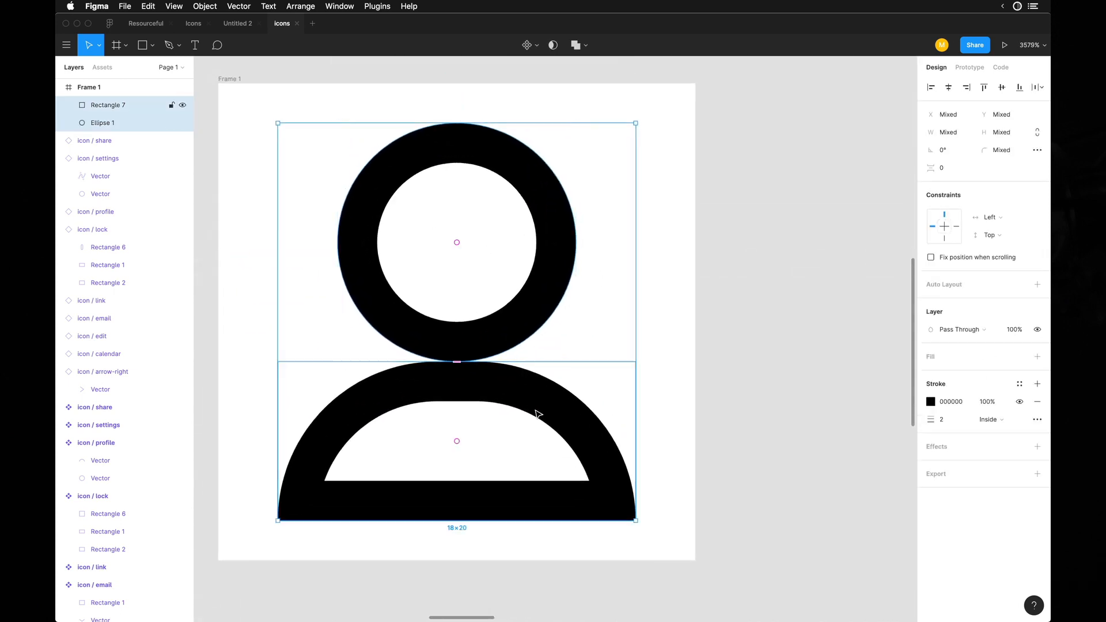
left_click(1008, 423)
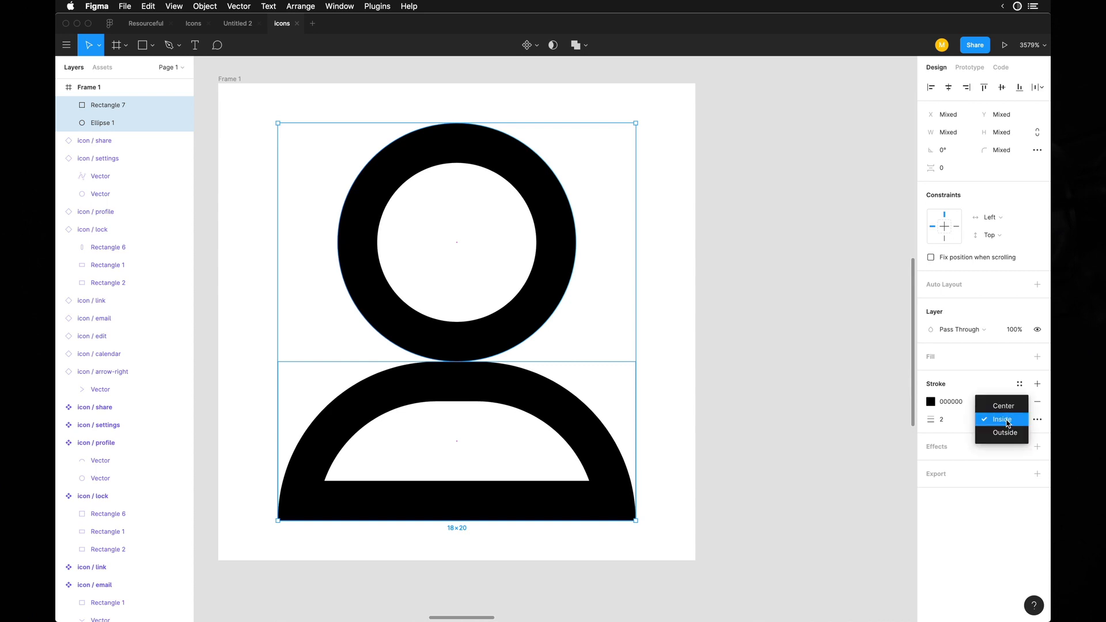
left_click(1003, 406)
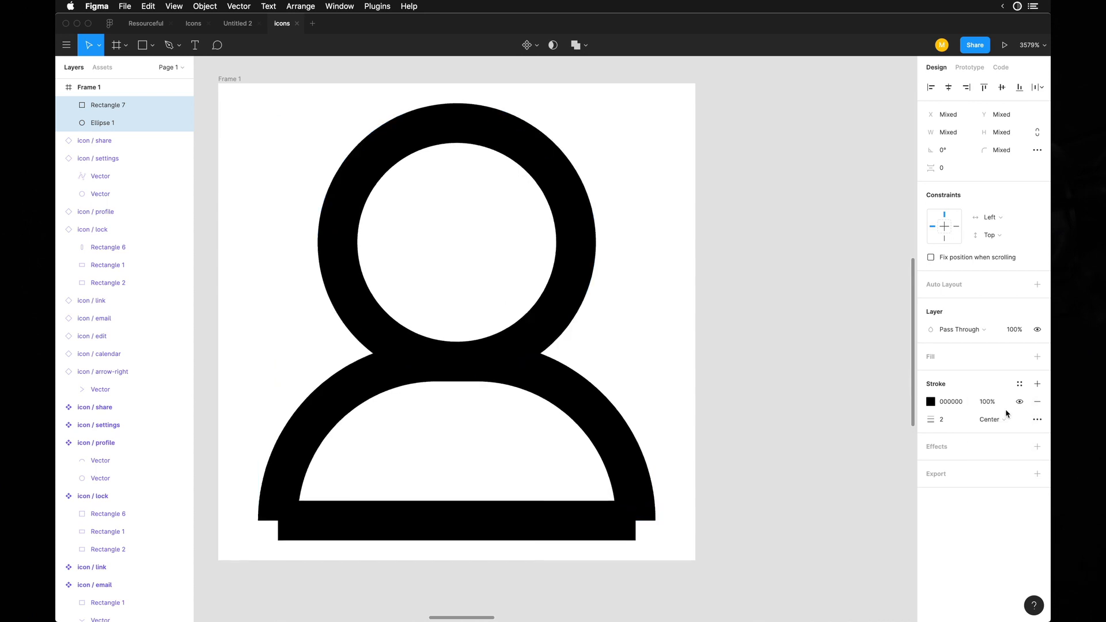
Compare the underlying paths of the head and body in outline view with their rendered centered strokes
key("super+y")
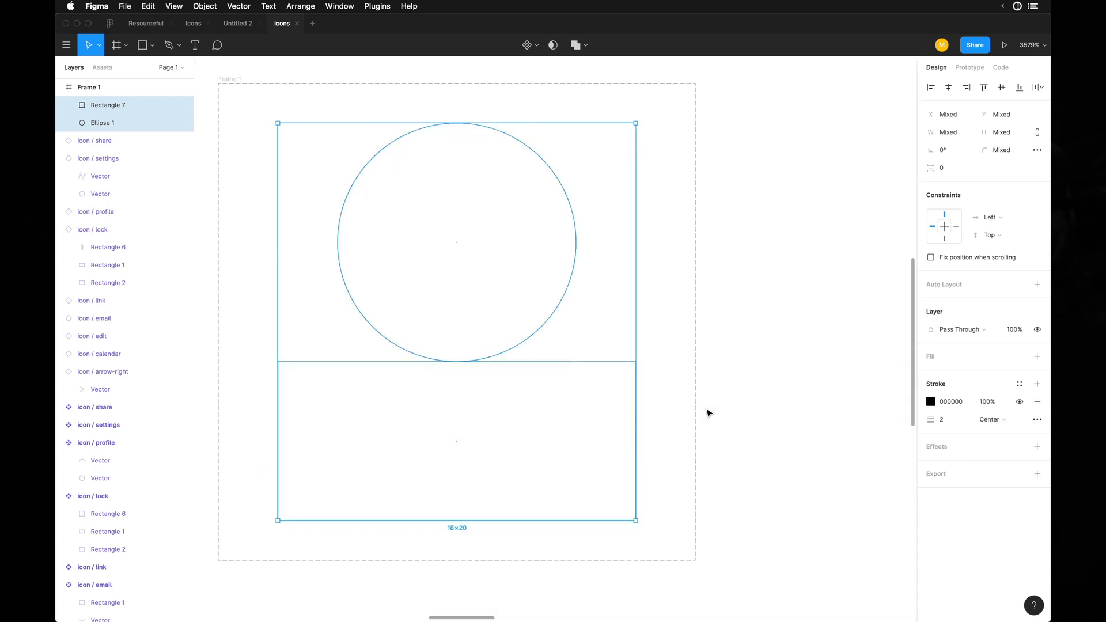
key("Escape")
scroll(709, 413, "up", 1)
scroll(709, 413, "left", 1)
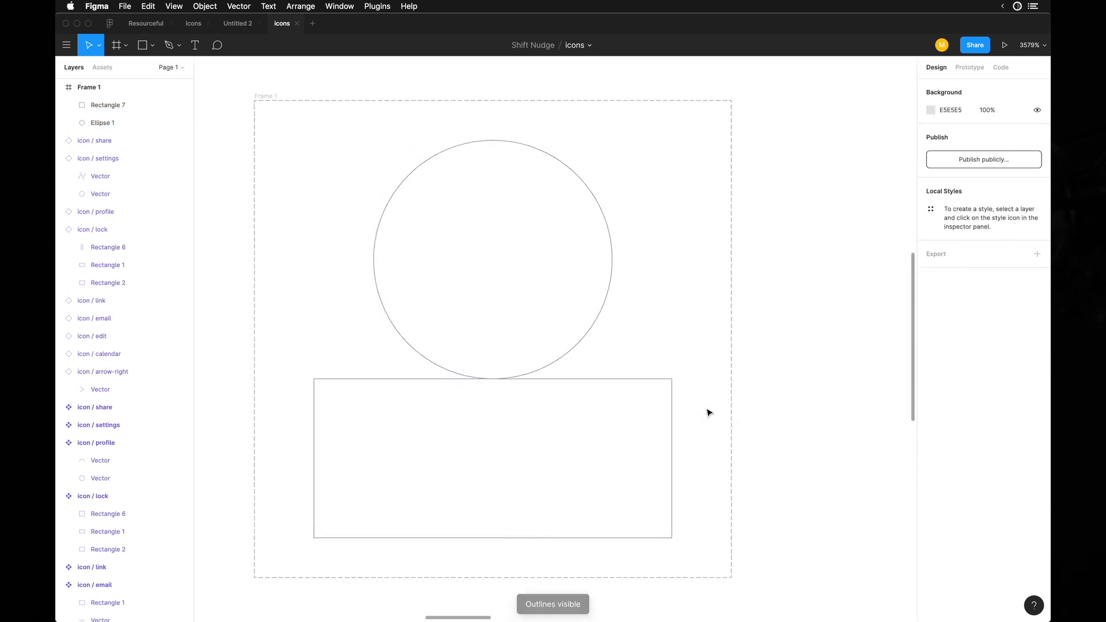
key("super+y")
key("super+a")
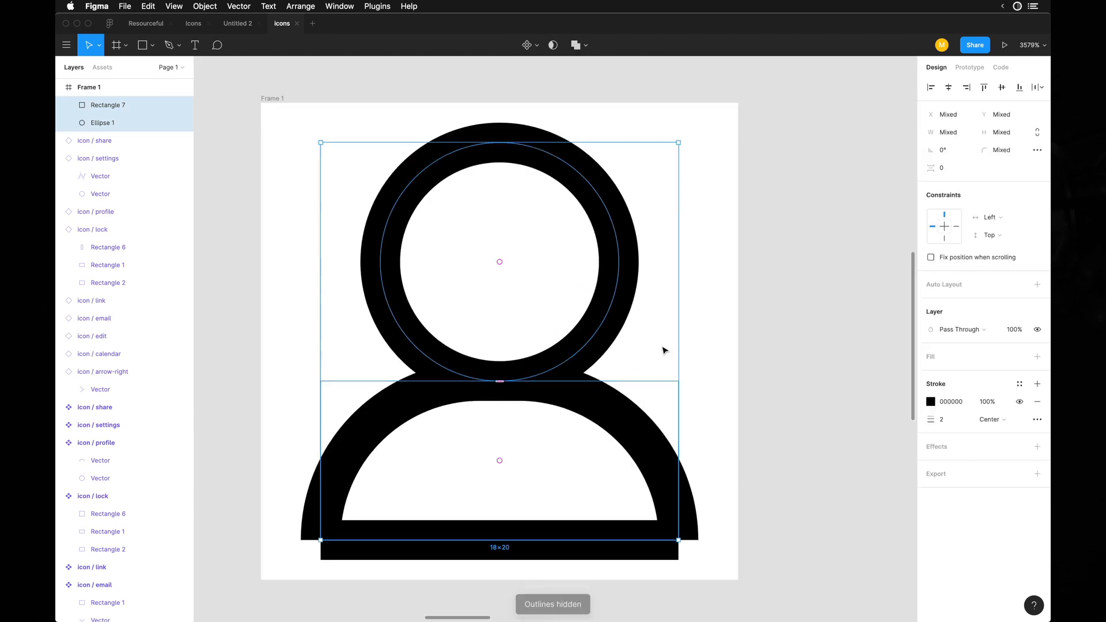
left_click(793, 437)
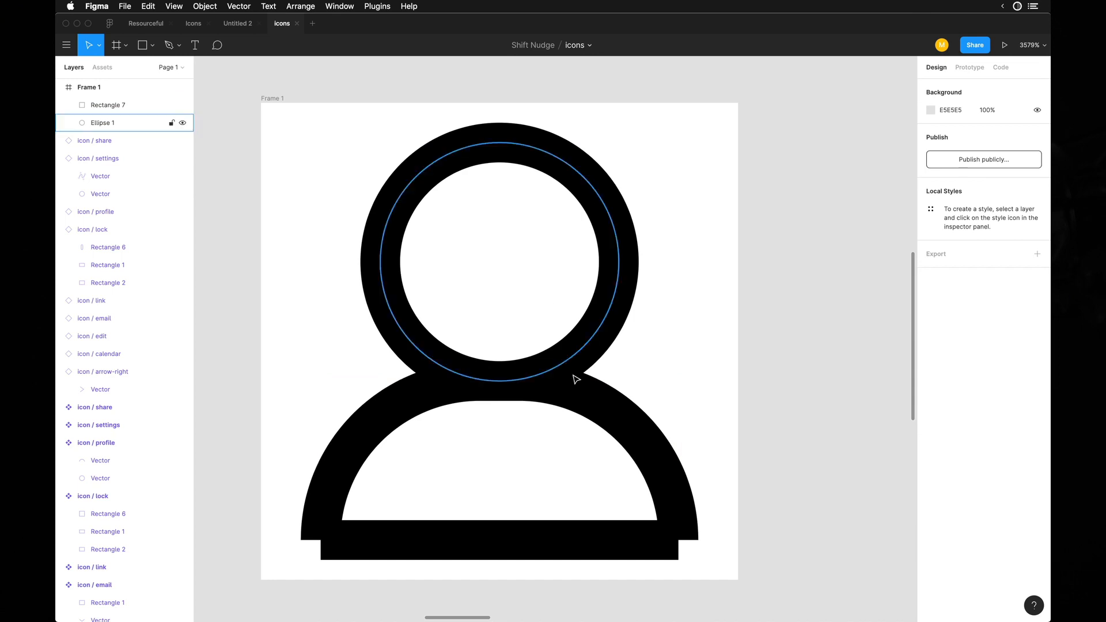
key("super+y")
scroll(585, 358, "up", 5)
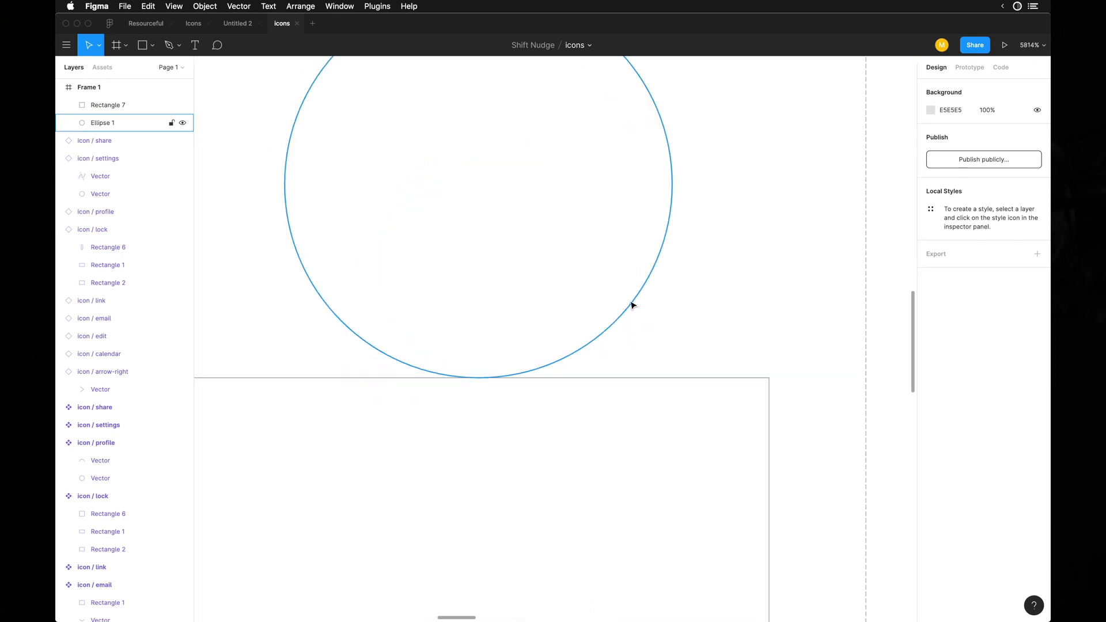
key("super+y")
Set both shapes' stroke alignment to Inside and try moving the body up to overlap the head
left_click(633, 305)
left_click(649, 398, "shift")
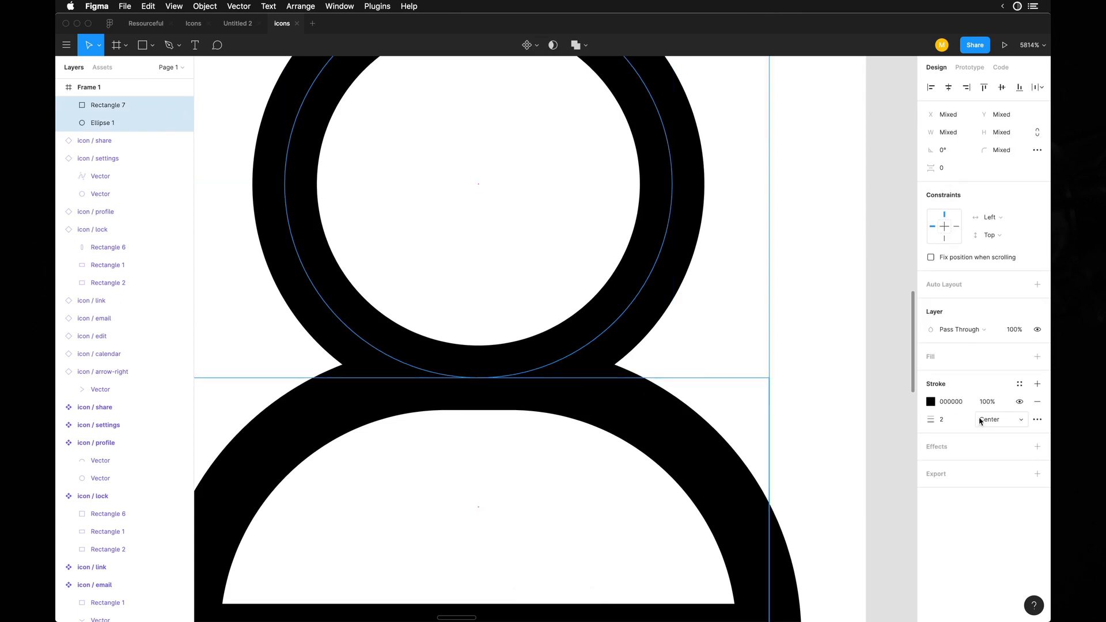
left_click(1010, 422)
left_click(1002, 433)
left_click(851, 402)
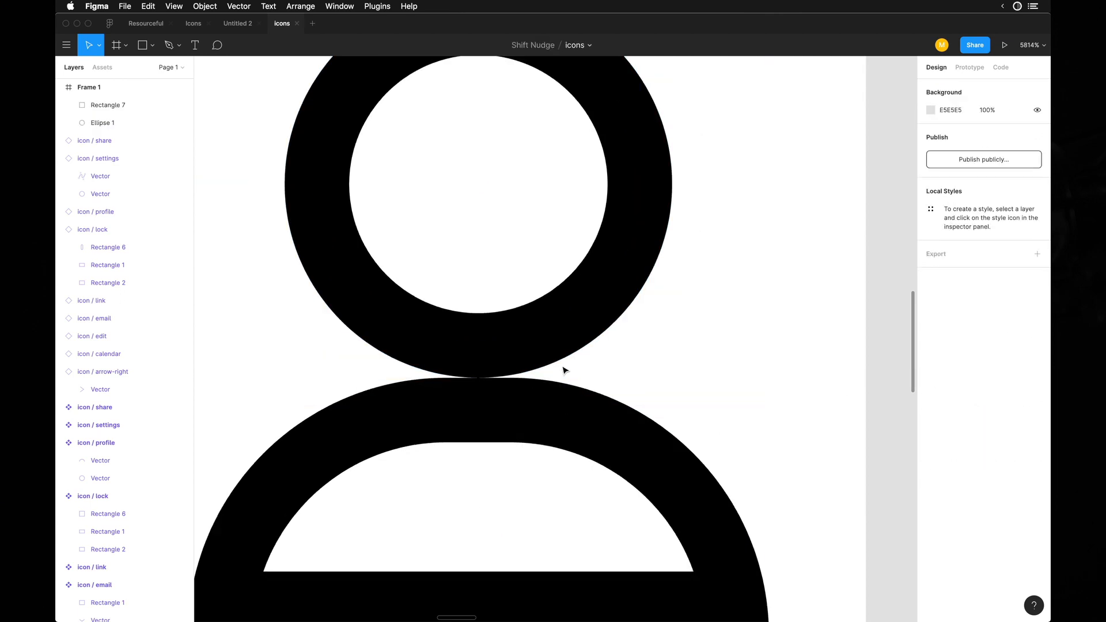
left_click_drag(515, 408, 510, 360)
key("super+z")
Check in outline view how the head circle's path meets the body's path with inside strokes
left_click(575, 303)
key("super+y")
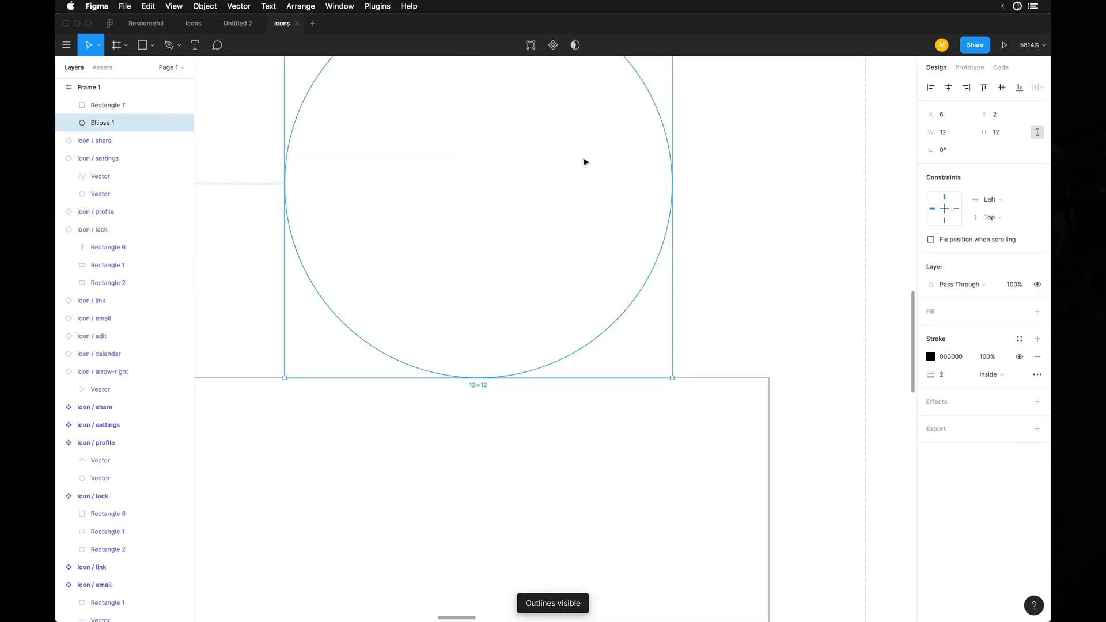
left_click(736, 270)
scroll(736, 269, "down", 3)
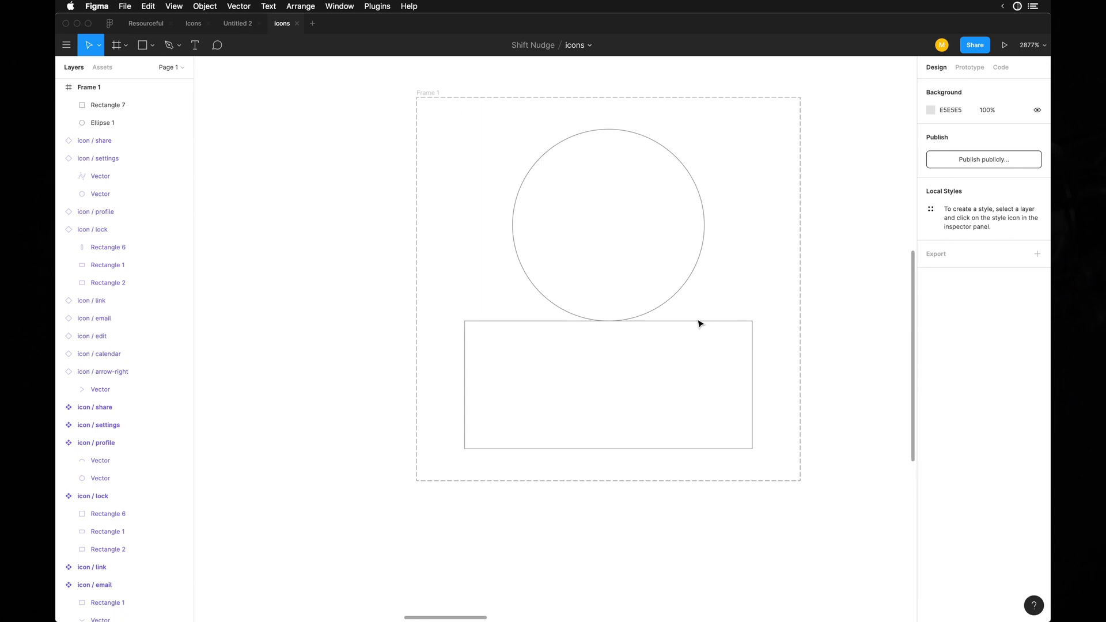
key("super+y")
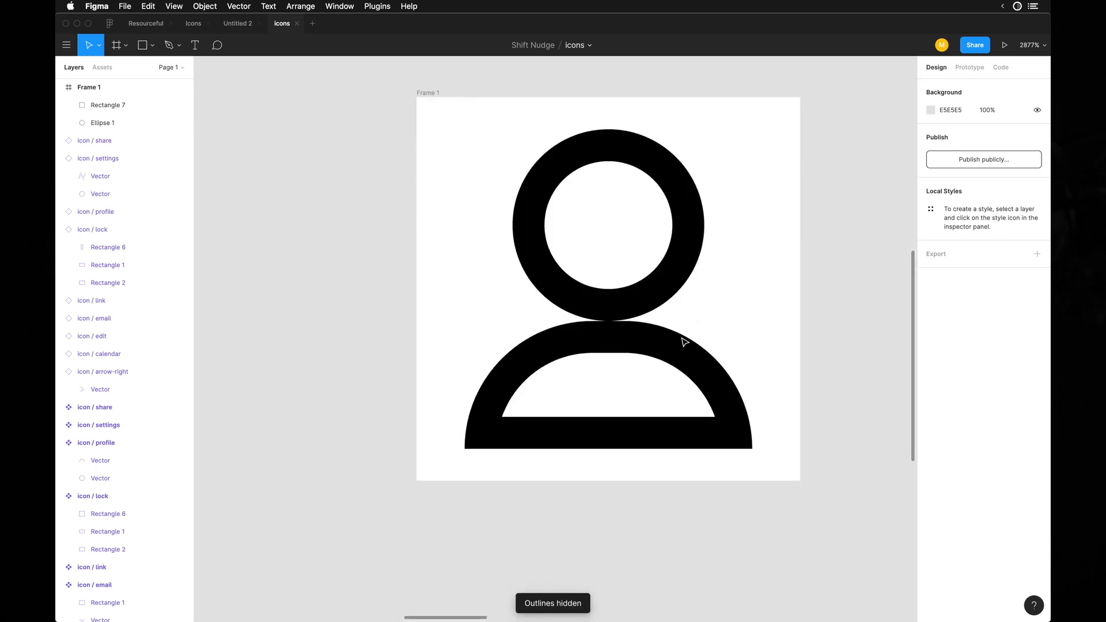
Set the stroke alignment of the head and body back to Center so their strokes overlap where they meet
left_click(684, 342)
left_click(680, 284, "shift")
left_click(1000, 421)
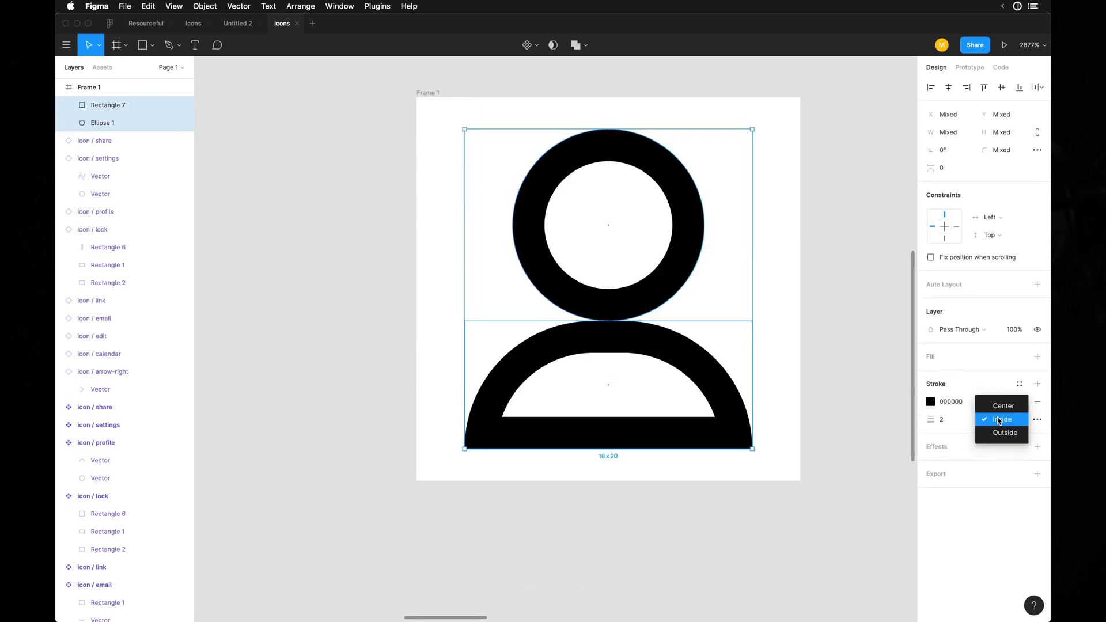
left_click(1004, 406)
left_click(859, 430)
scroll(856, 427, "right", 2)
scroll(857, 426, "up", 1)
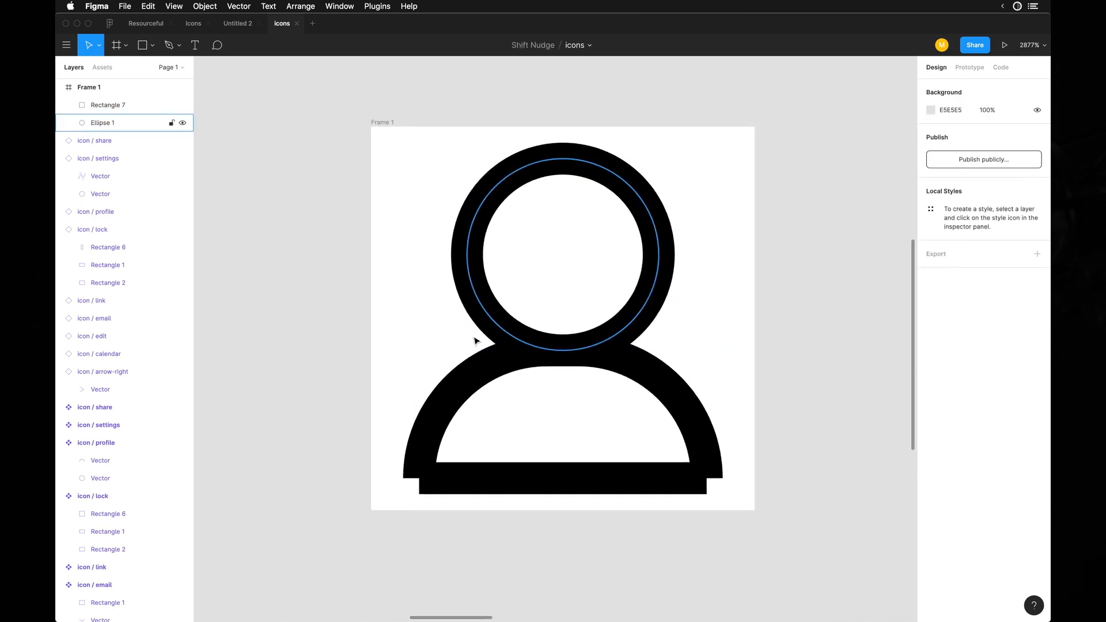
Delete the middle point on the body path's lower edge so that the body shape is open at its base
double_click(687, 398)
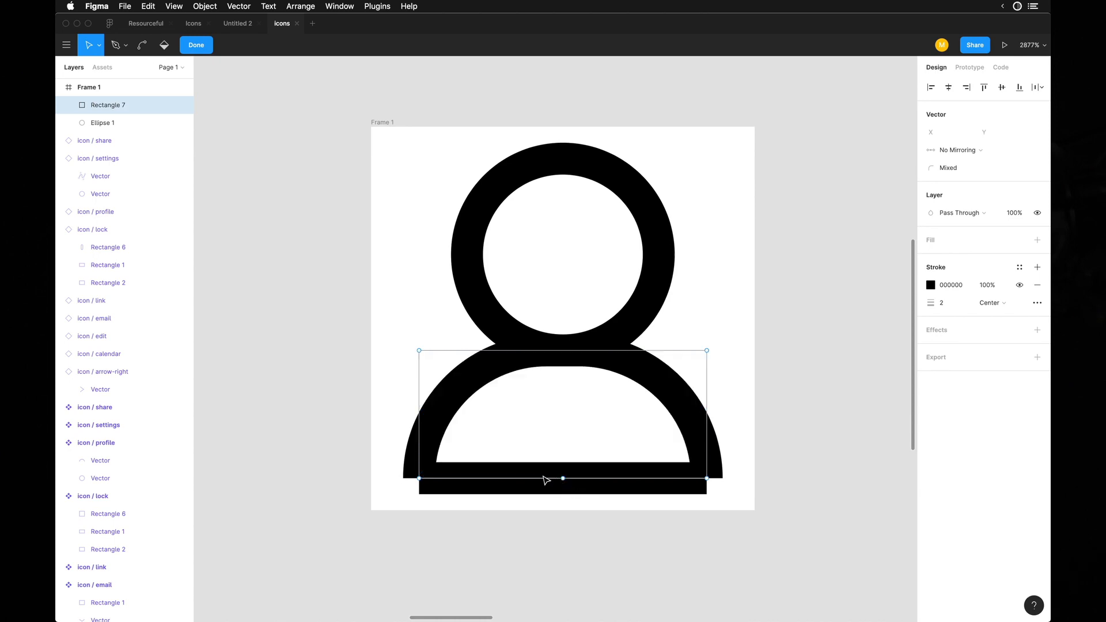
left_click(564, 479)
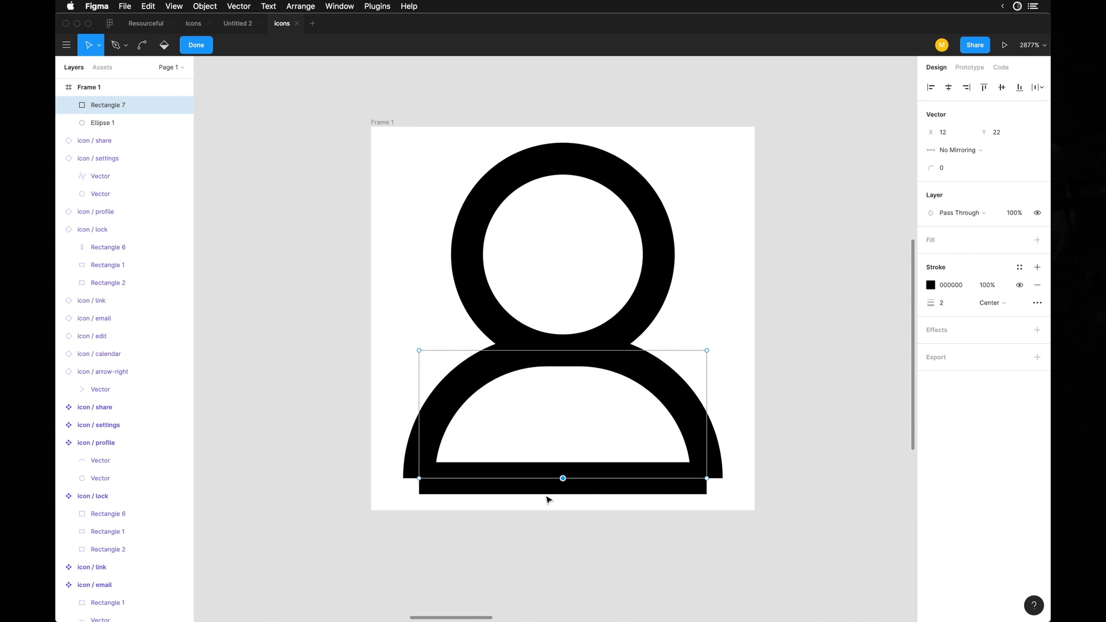
key("Delete")
key("Escape")
key("Escape")
Give the body's stroke round joins and round caps
scroll(647, 523, "up", 5)
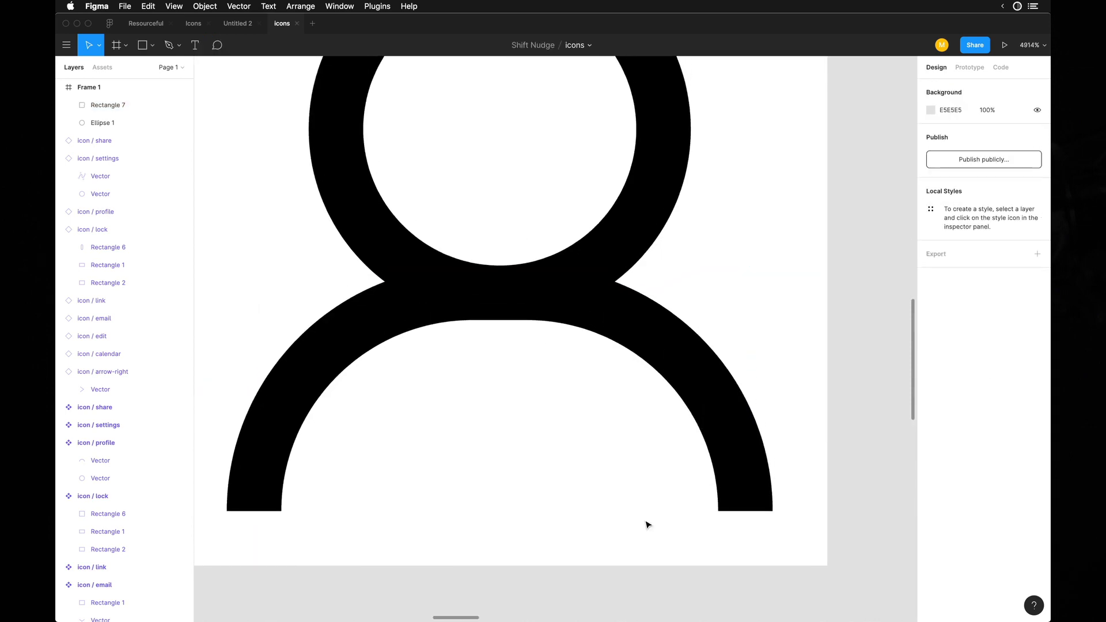
left_click(750, 447)
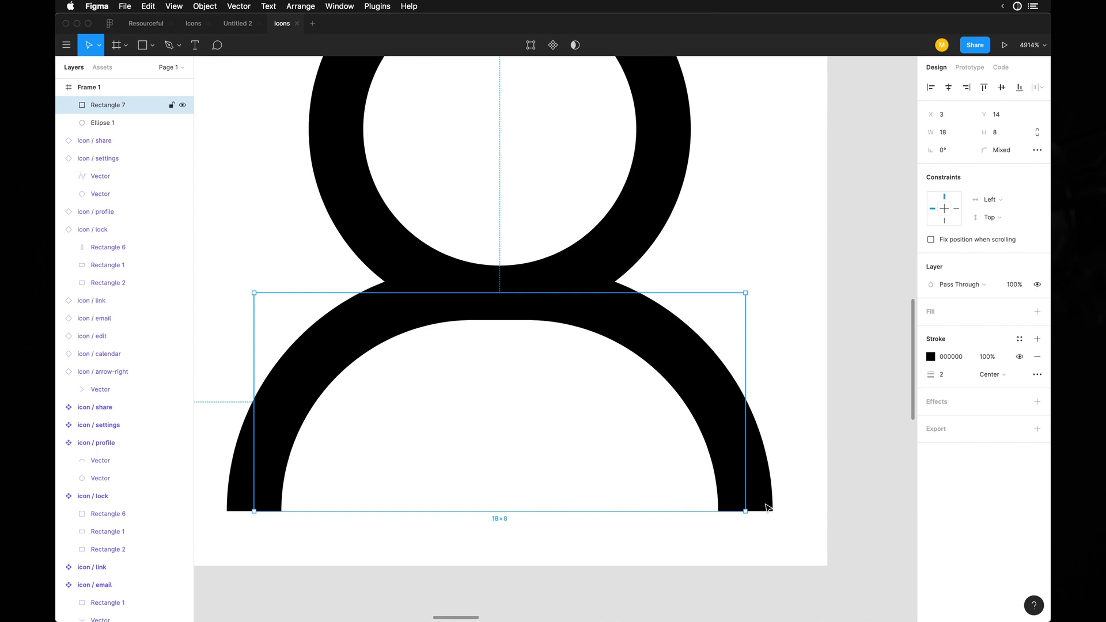
left_click(1038, 375)
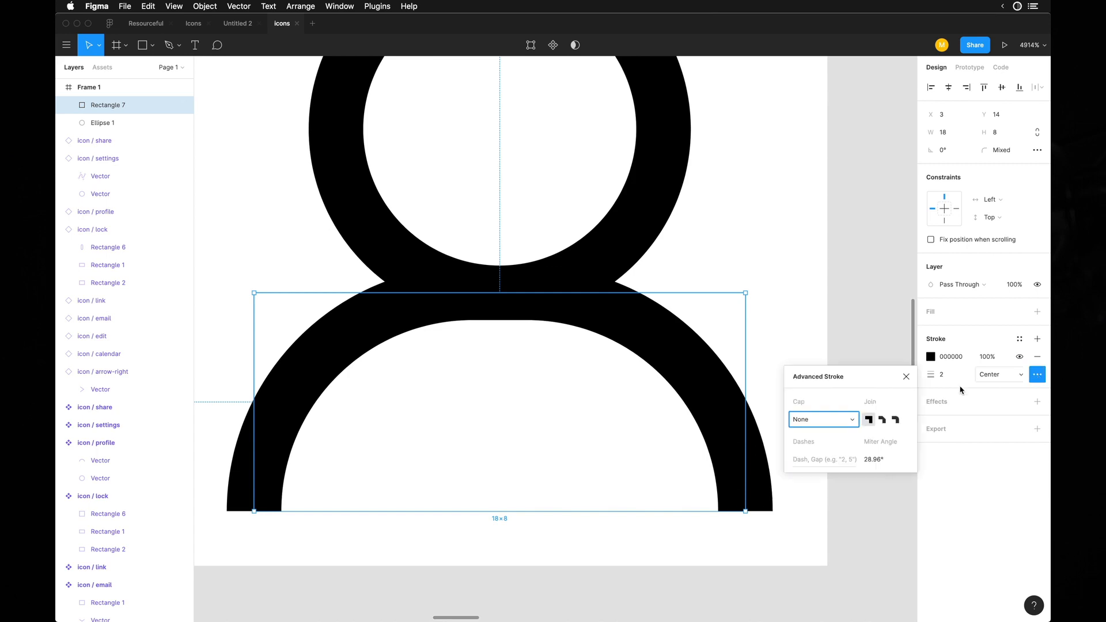
left_click(897, 422)
left_click(824, 419)
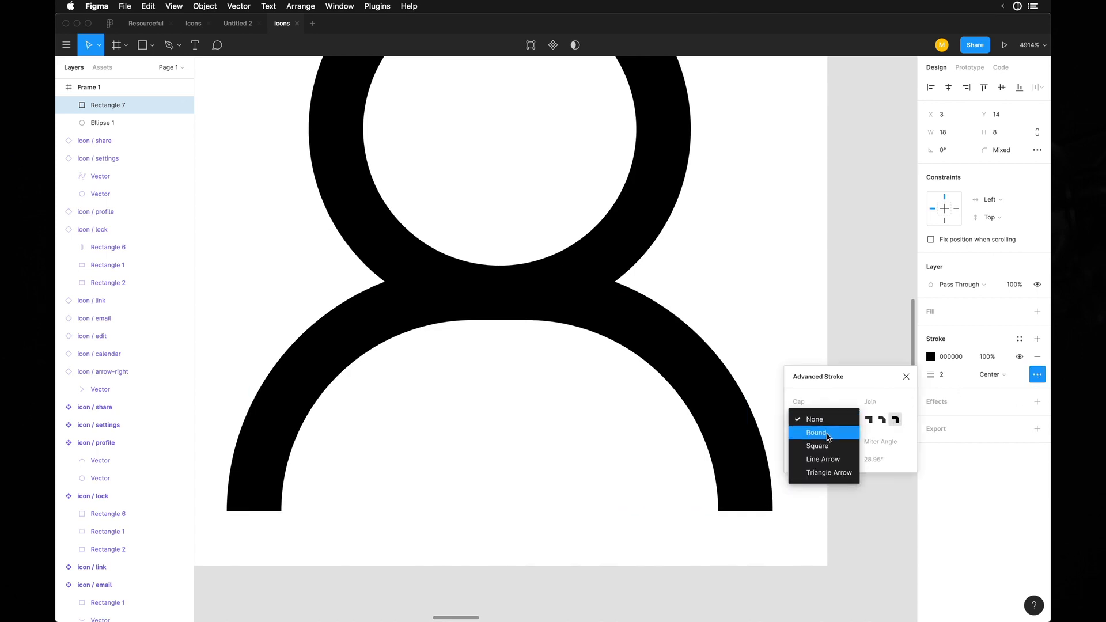
left_click(830, 432)
left_click(793, 269)
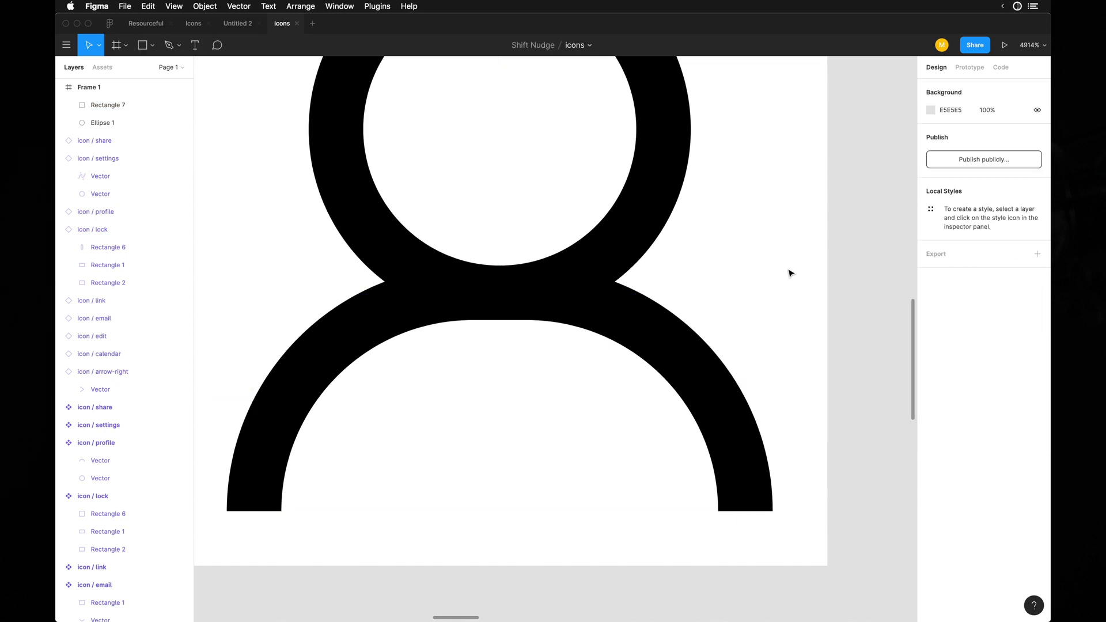
Reset the corner radius of the body path's two upper corner points to 0 and raise it to 5
scroll(790, 271, "down", 2)
left_click(740, 349)
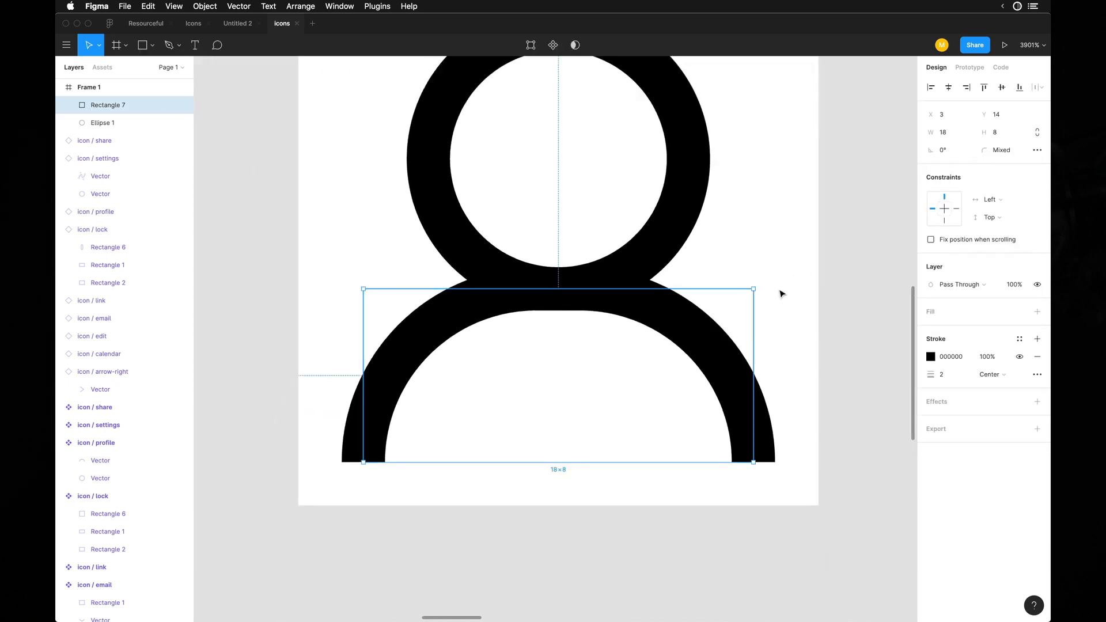
double_click(755, 309)
scroll(750, 372, "right", 1)
left_click_drag(787, 325, 340, 268)
left_click(943, 173)
key("shift+Down")
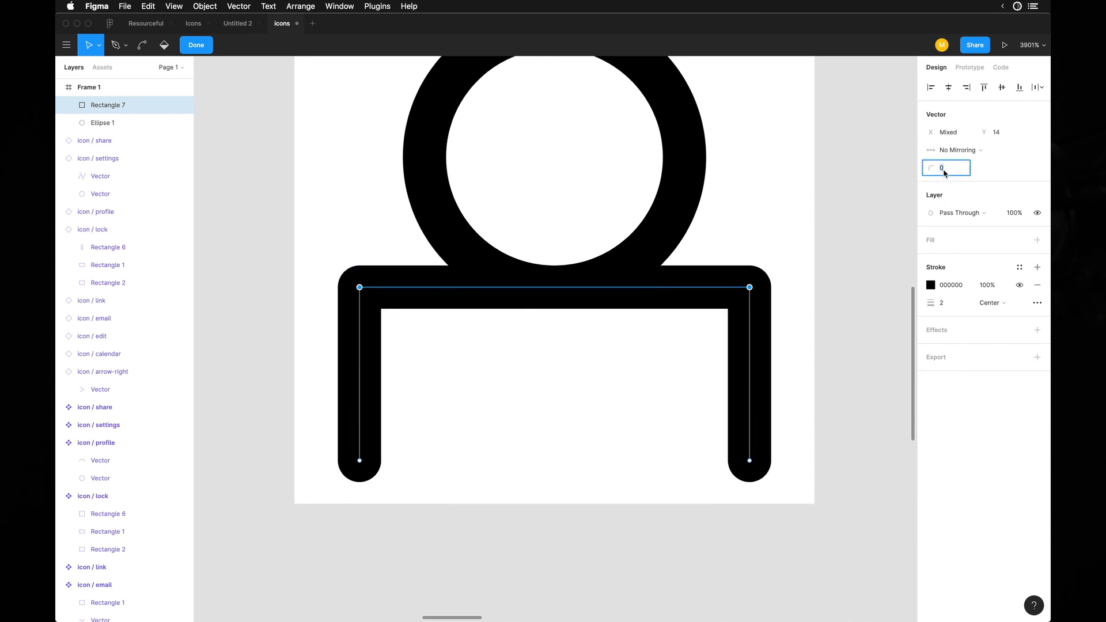
key("Up")
key("Up")
key("Up")
key("Up")
key("Up")
key("Up")
key("Up")
key("Up")
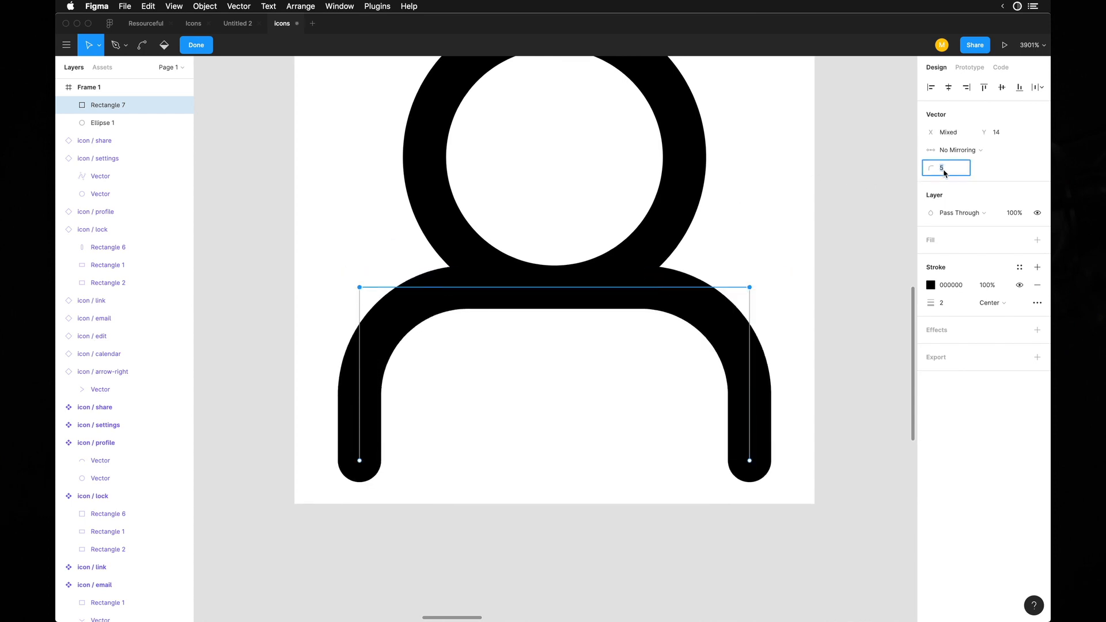
Compare radii of 7 and 8 on the body's two upper corner points, and settle on a corner radius of 7
key("Down")
key("Up")
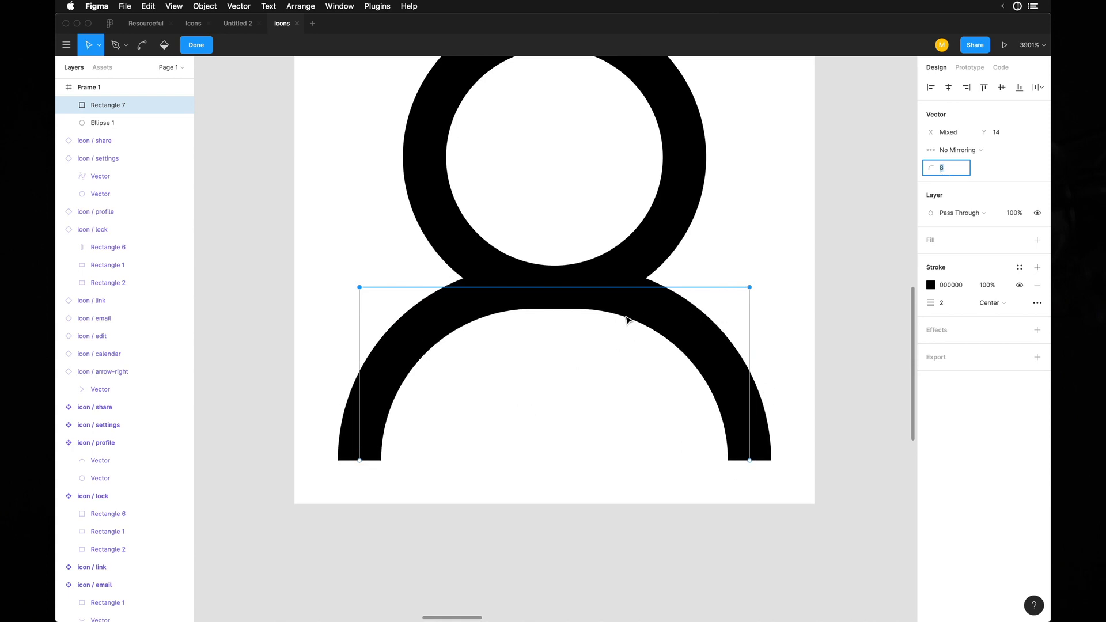
key("Down")
key("Up")
key("Down")
key("Up")
key("Down")
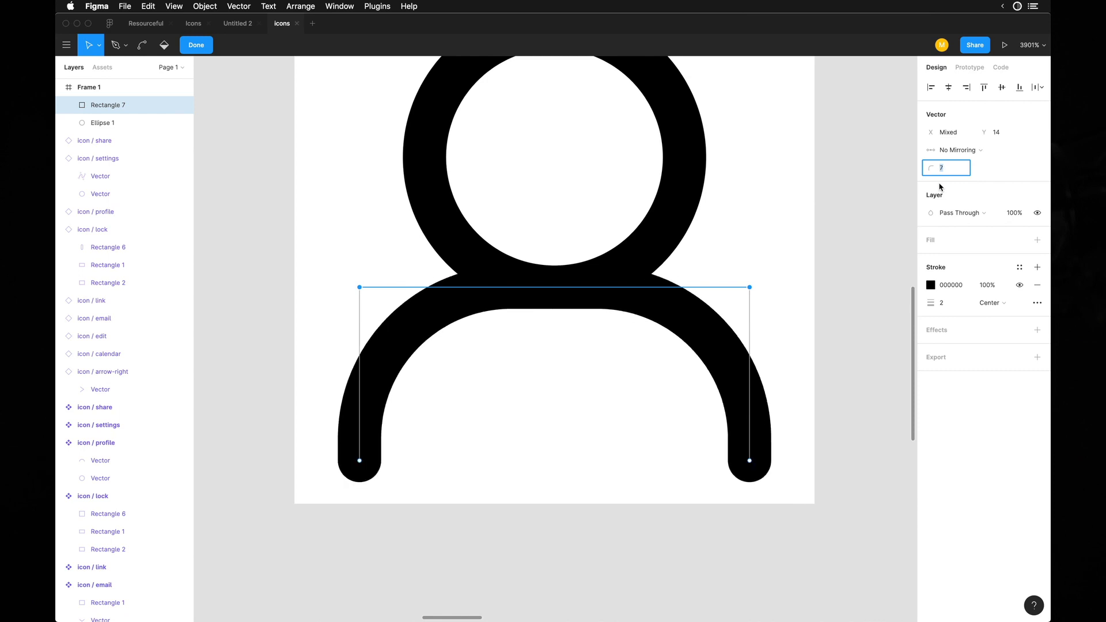
key("Up")
key("Up")
key("Up")
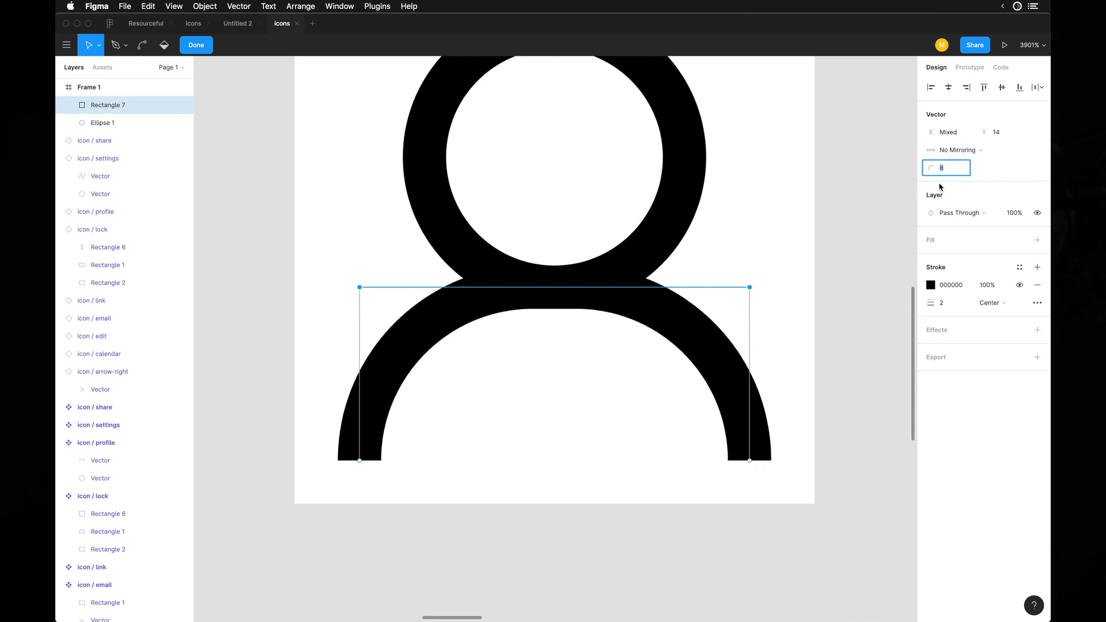
key("Down")
Try narrowing the body's shoulders by nudging each of its two upper corner points 2 px inward
left_click_drag(788, 276, 662, 322)
key("Left")
left_click_drag(331, 261, 449, 317)
key("Right")
key("Right")
left_click_drag(809, 252, 725, 317)
key("Left")
Move the body's two upper corner points 2 px back outward and finish editing the path
left_click_drag(684, 283, 741, 321)
key("Right")
key("Right")
left_click_drag(334, 257, 461, 317)
key("Left")
key("Left")
scroll(540, 393, "down", 5)
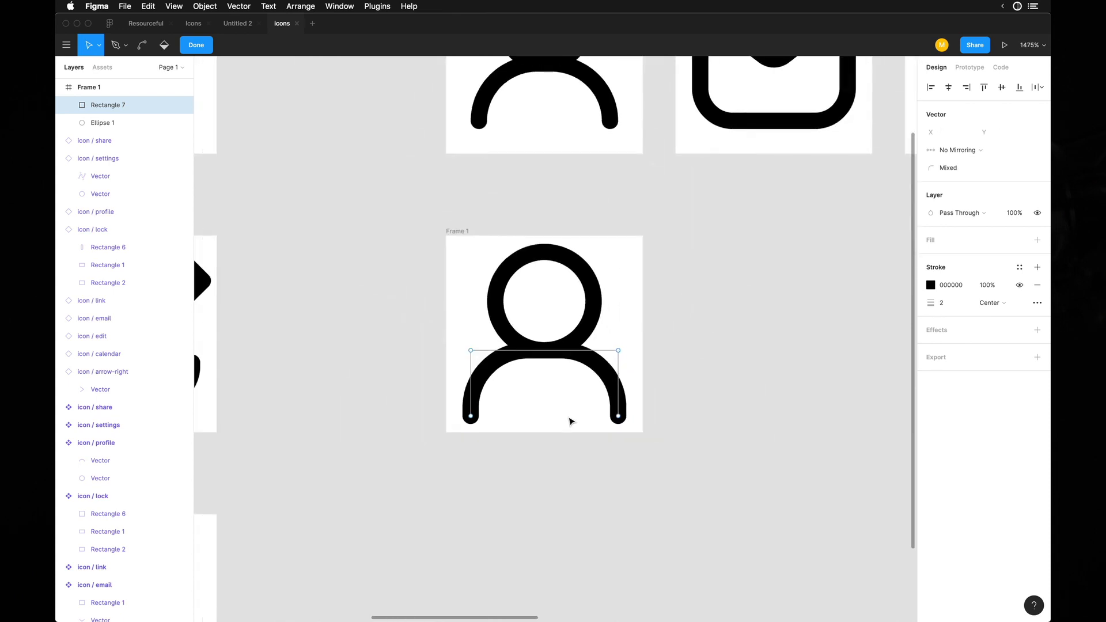
scroll(571, 421, "down", 3)
key("Escape")
left_click(613, 341)
Resize the head circle to 10×10 and position it at X 7, Y 4 so it is centered above the body
scroll(613, 340, "up", 3)
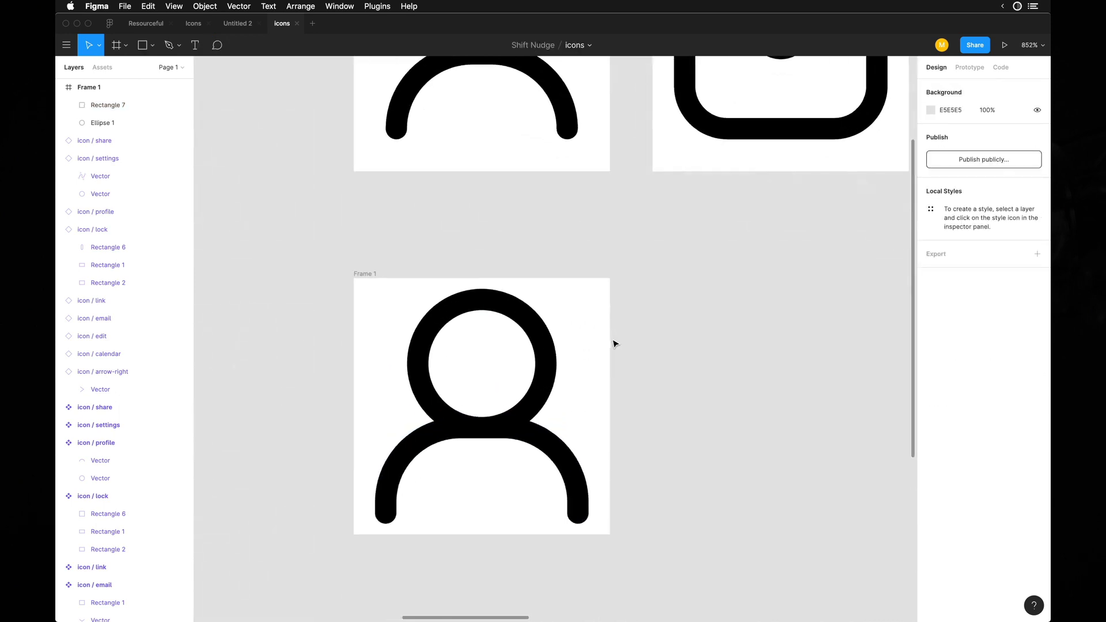
left_click(546, 364)
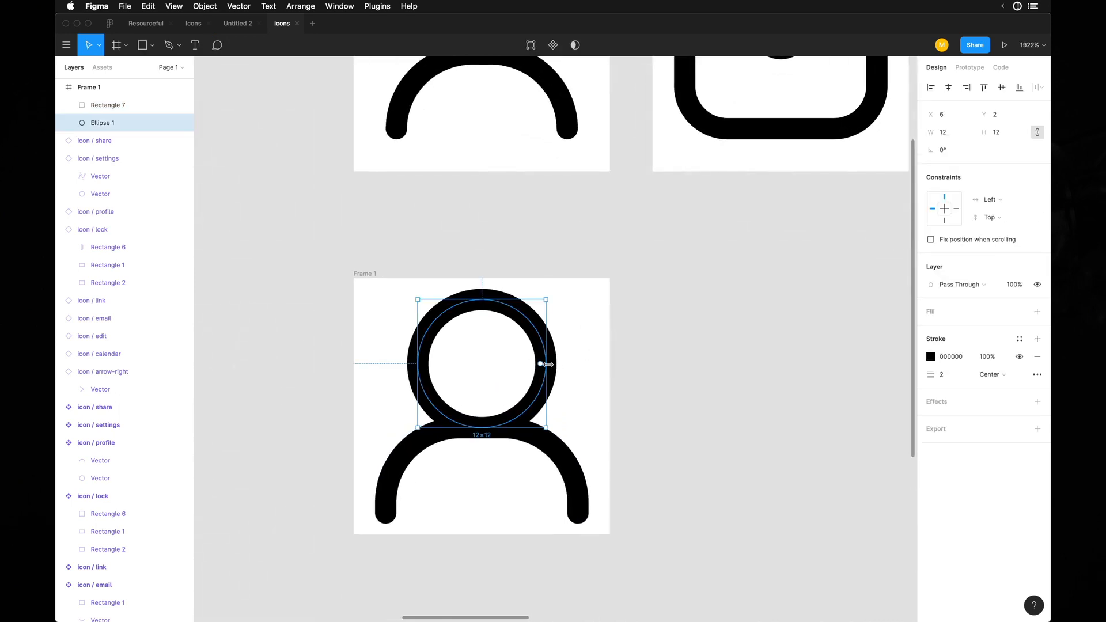
key("super+Left")
key("super+Up")
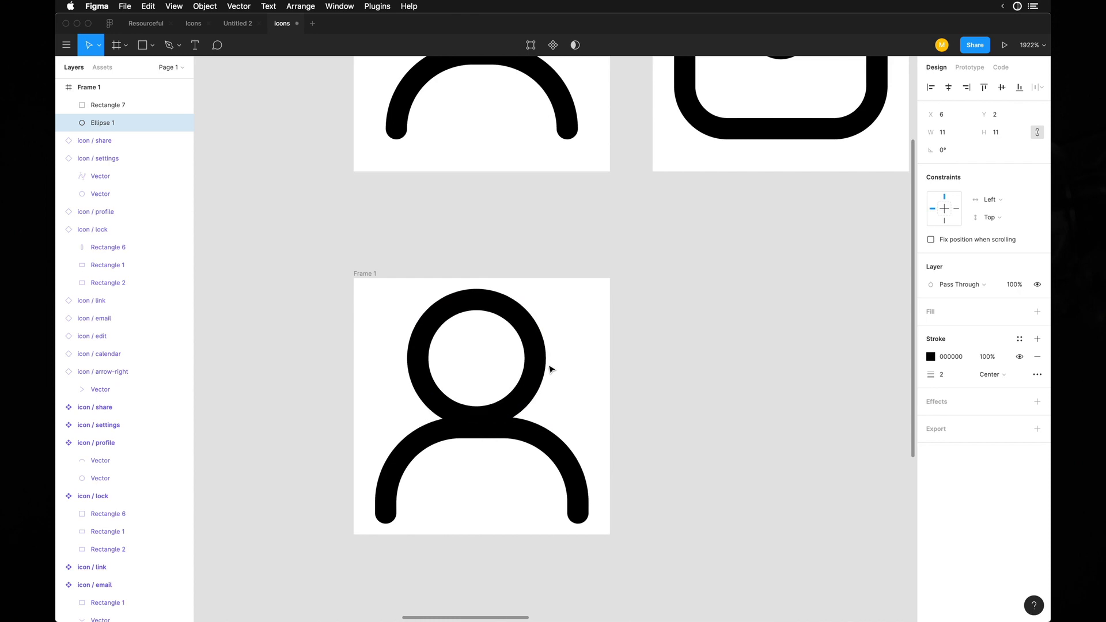
key("super+Left")
key("super+Up")
key("Right")
key("Down")
key("Down")
key("alt")
scroll(565, 360, "up", 3)
scroll(613, 361, "left", 2)
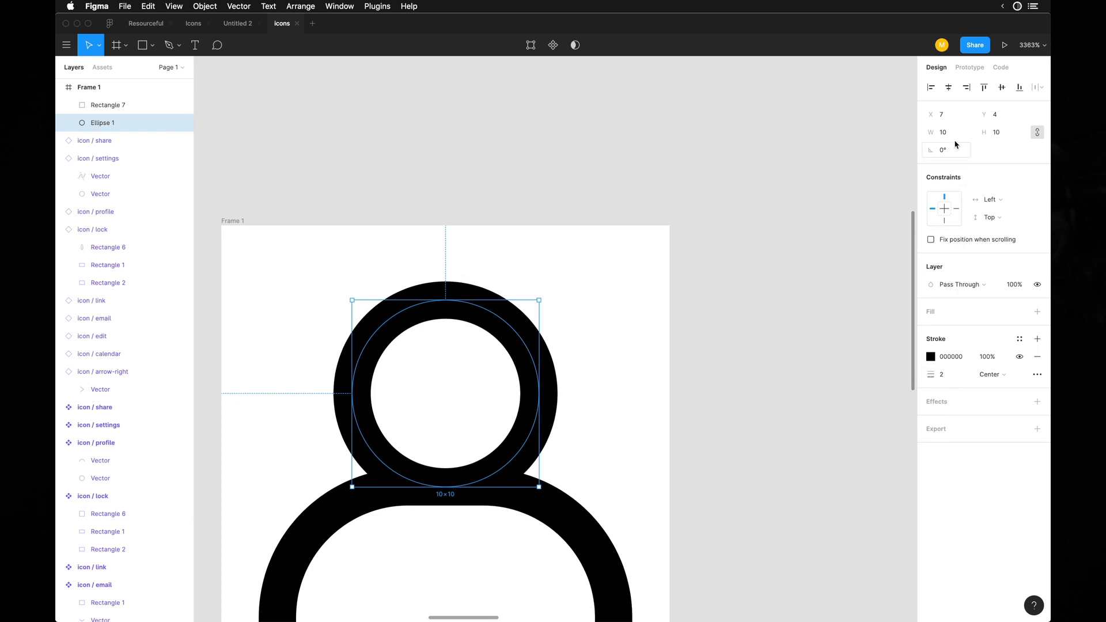
Duplicate the whole profile icon frame and place the copy below the original
left_click(642, 421)
scroll(519, 322, "down", 5)
scroll(336, 146, "down", 3)
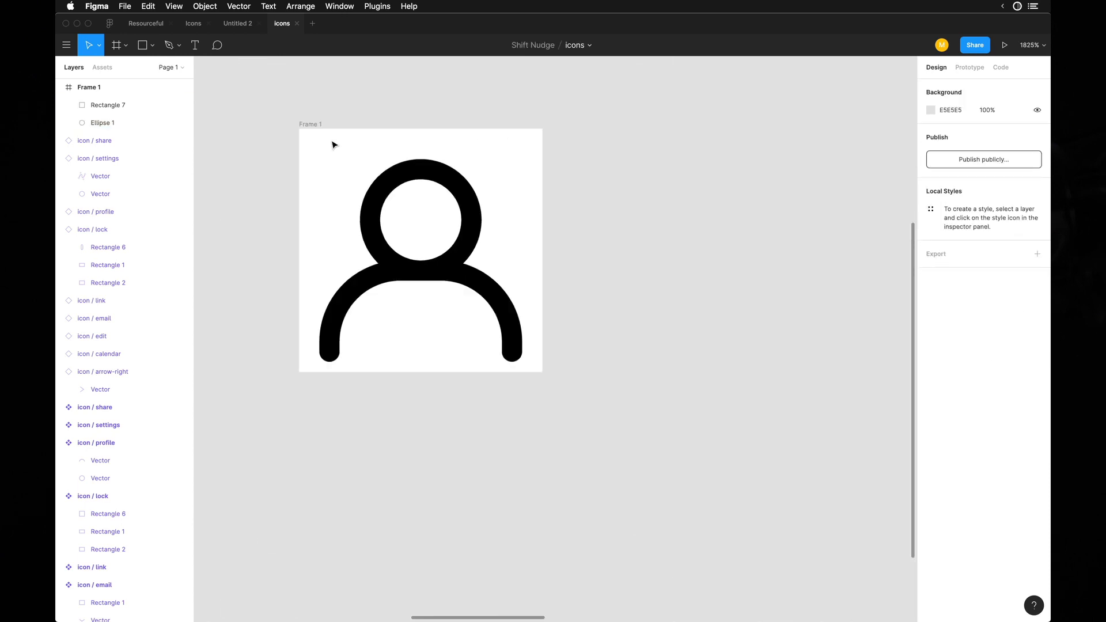
left_click_drag(312, 120, 329, 294)
left_click(313, 120)
left_click_drag(313, 124, 320, 335)
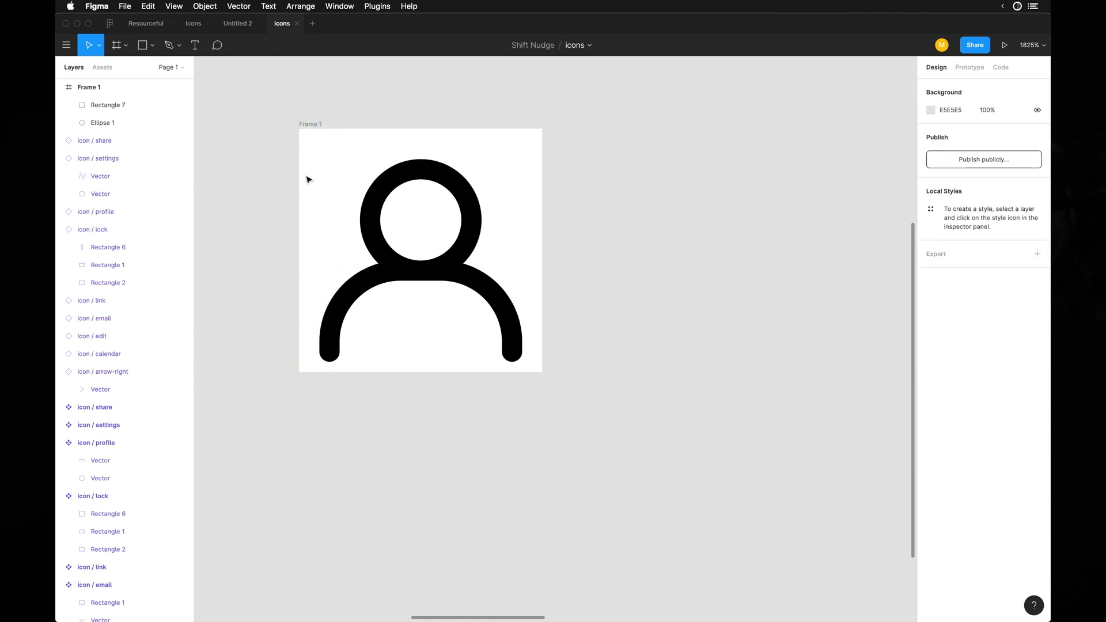
left_click(313, 124)
left_click_drag(314, 124, 534, 507)
Set the stroke width of the head and body in the duplicated frame to 3
scroll(297, 433, "down", 1)
scroll(297, 433, "down", 4)
left_click(949, 420)
type("3")
key("Return")
left_click(649, 403)
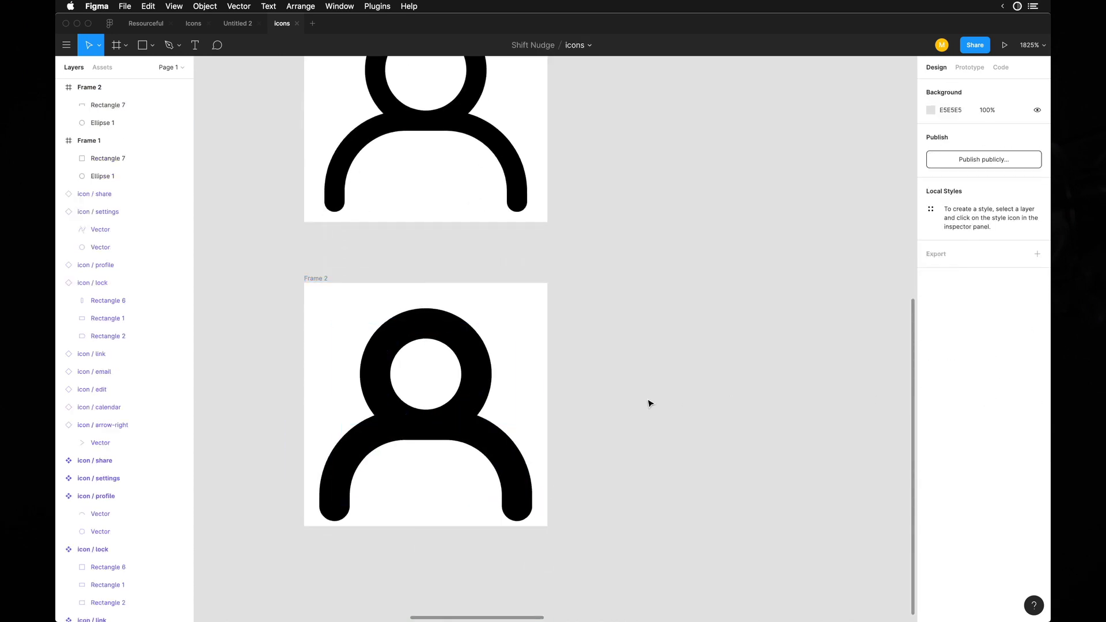
Examine in outline view how the head and body paths of the 3-pixel copy meet
left_click(475, 366)
scroll(372, 357, "up", 5)
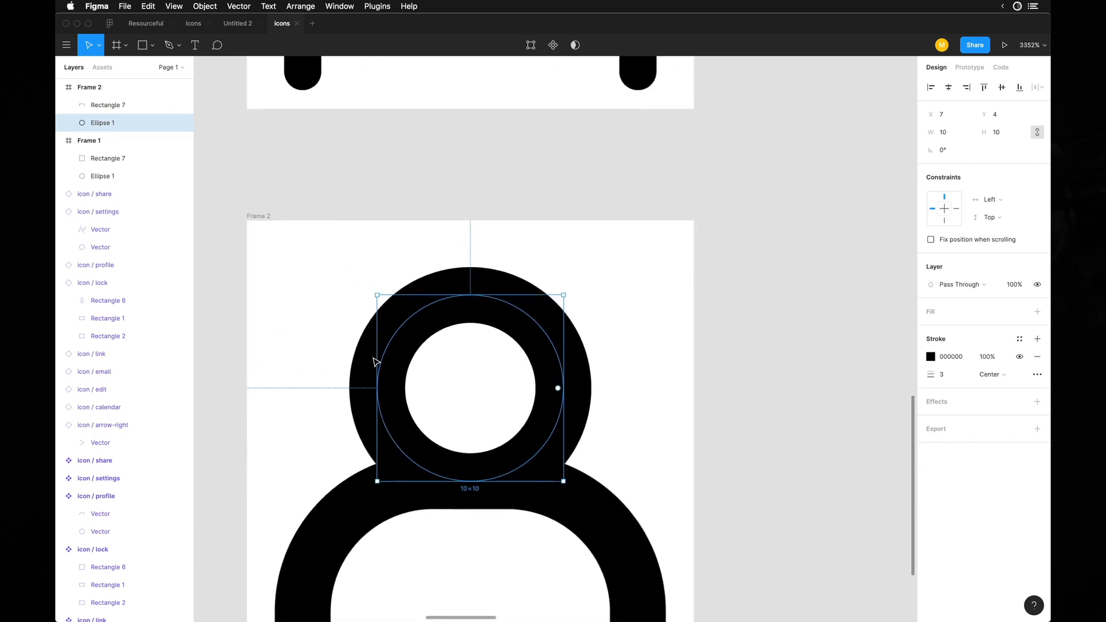
scroll(378, 363, "down", 3)
left_click(444, 446)
scroll(447, 427, "up", 5)
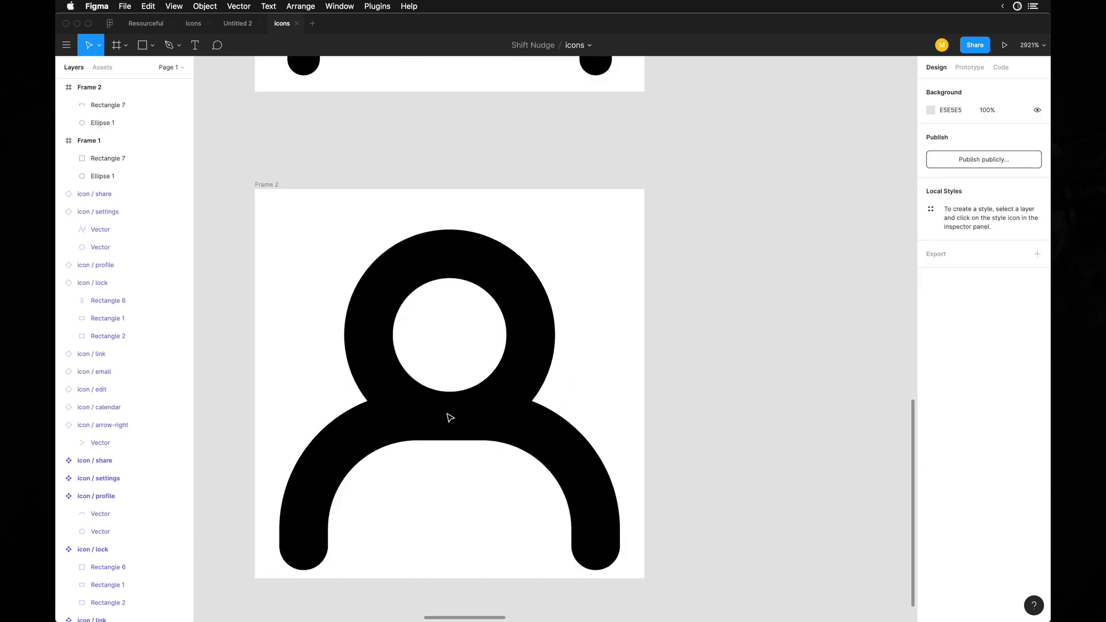
key("super+y")
key("super+y")
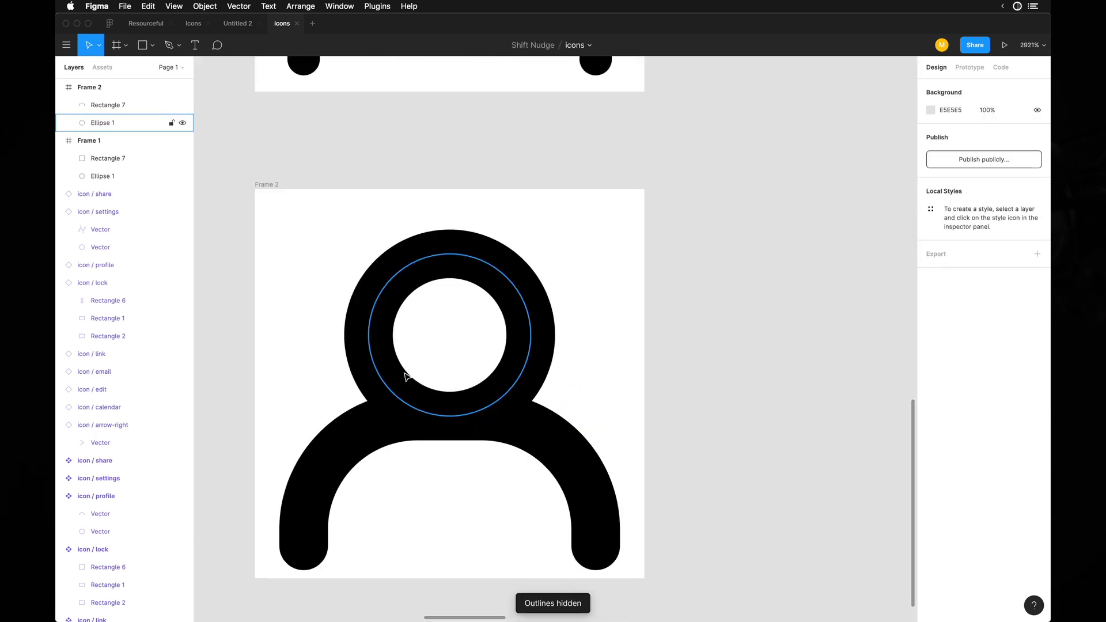
Turn on pixel preview and examine how the copy's 3-pixel centered strokes fall on the pixel grid
key("ctrl+p")
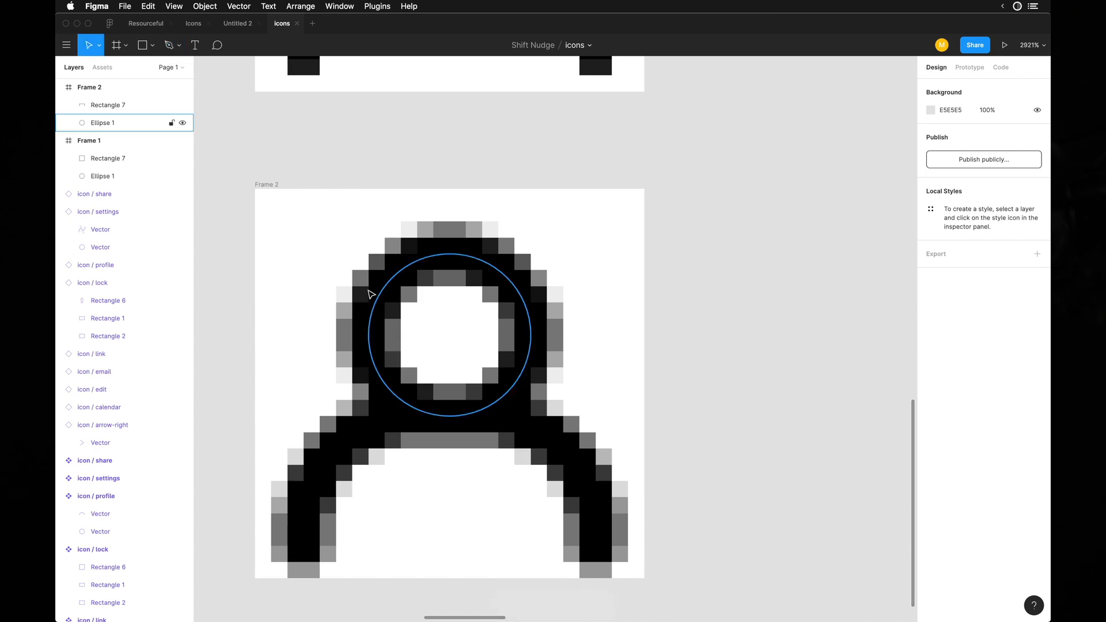
scroll(368, 293, "up", 3)
left_click(382, 380)
scroll(378, 380, "up", 3)
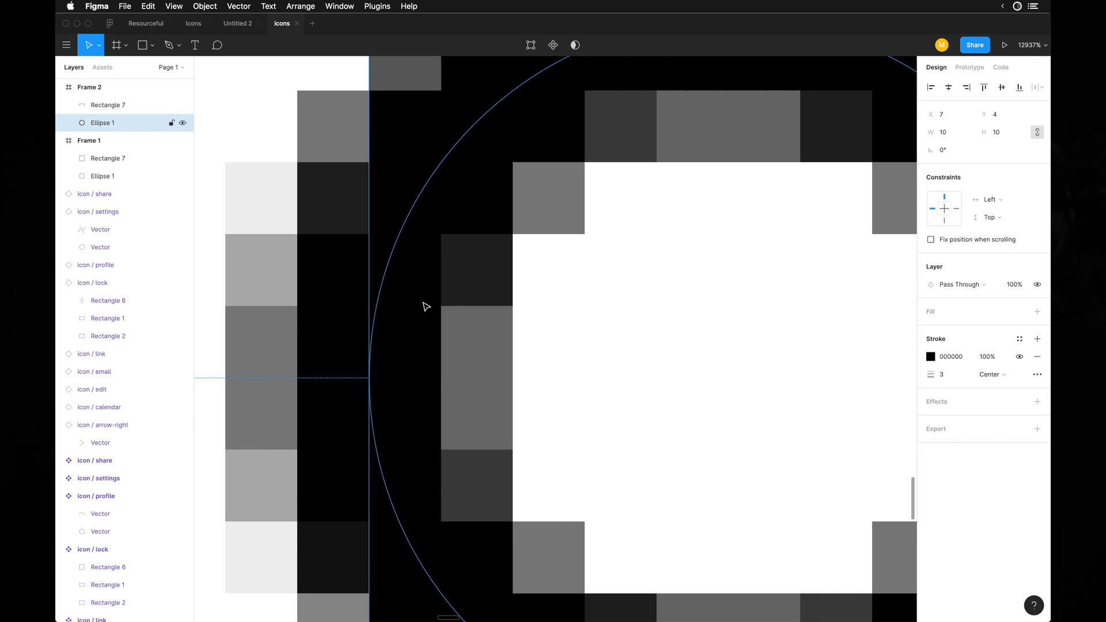
scroll(427, 306, "down", 10)
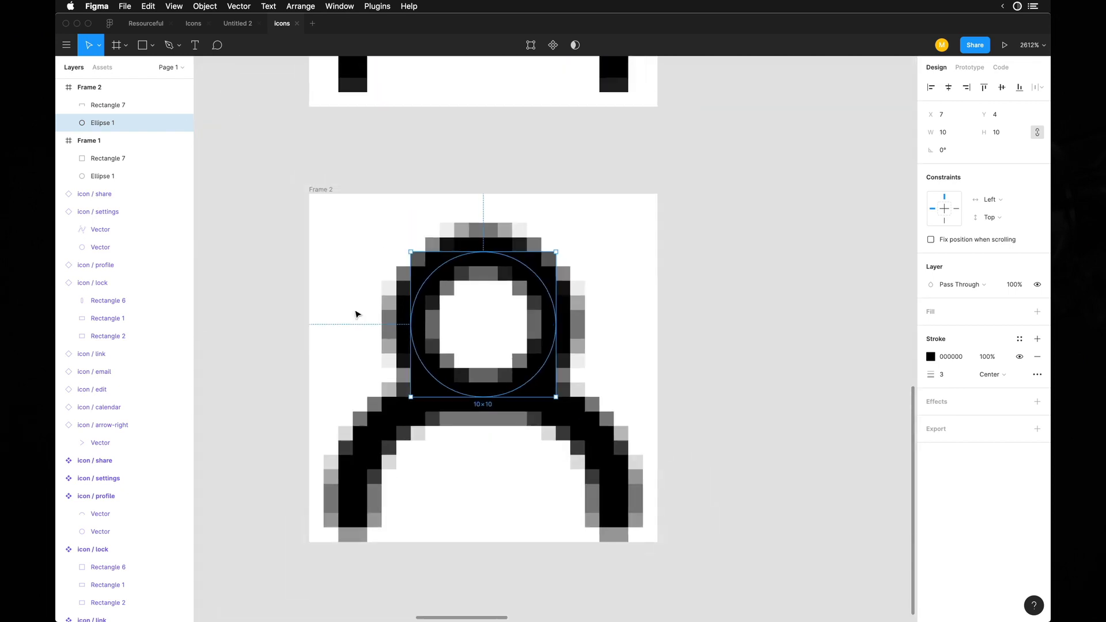
left_click(512, 459, "shift")
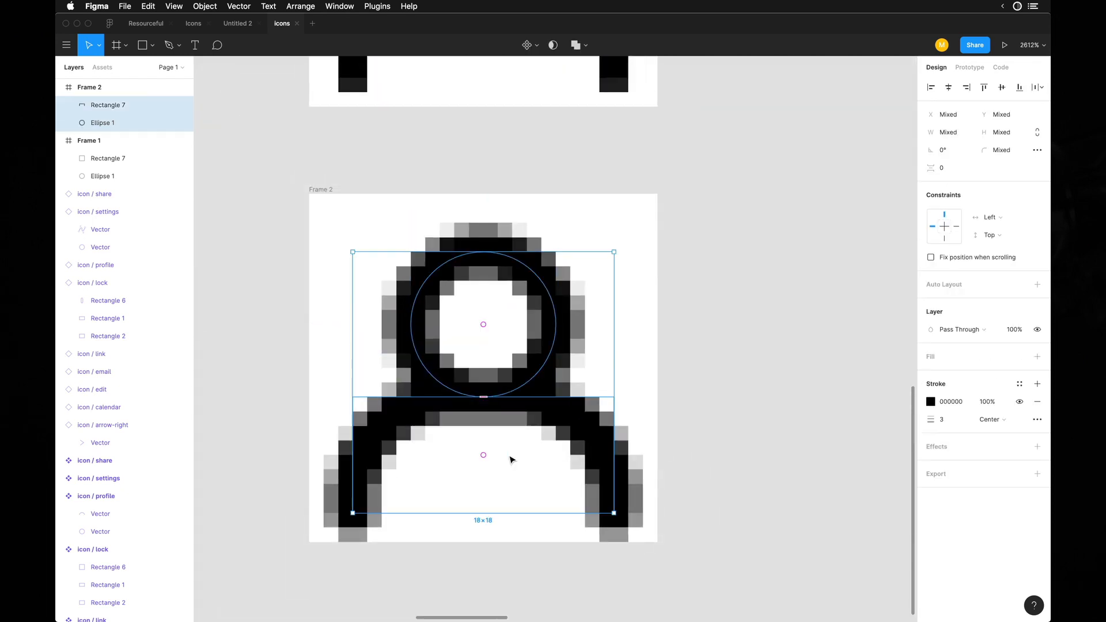
scroll(419, 347, "up", 3)
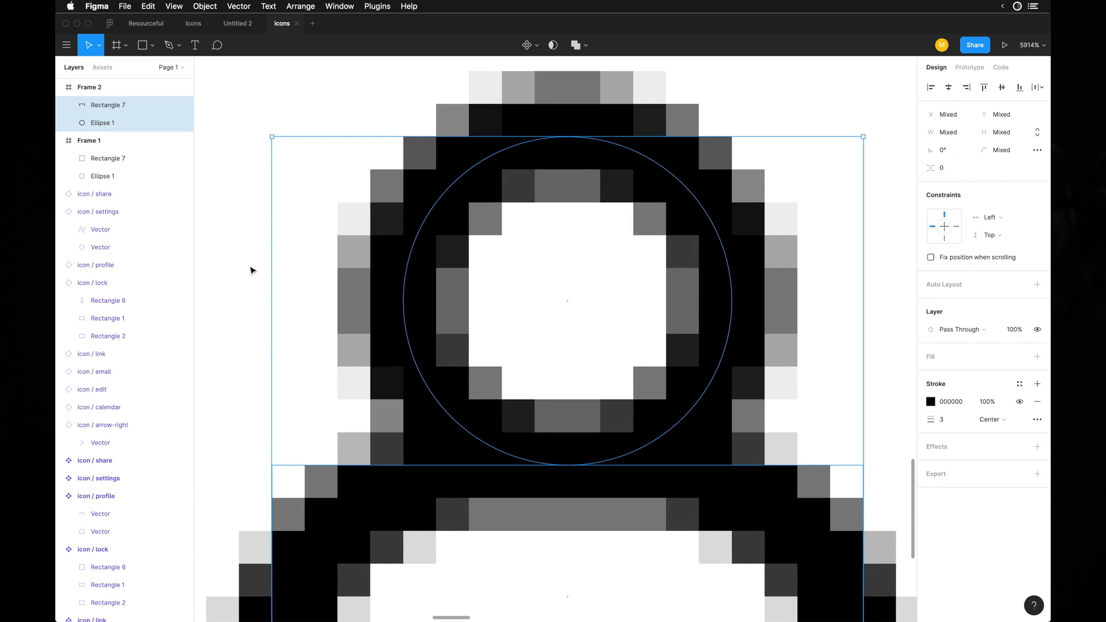
Try shifting the copy's head circle to X 6.5 to align its stroke edges with the pixel grid
left_click(430, 307)
left_click(953, 134)
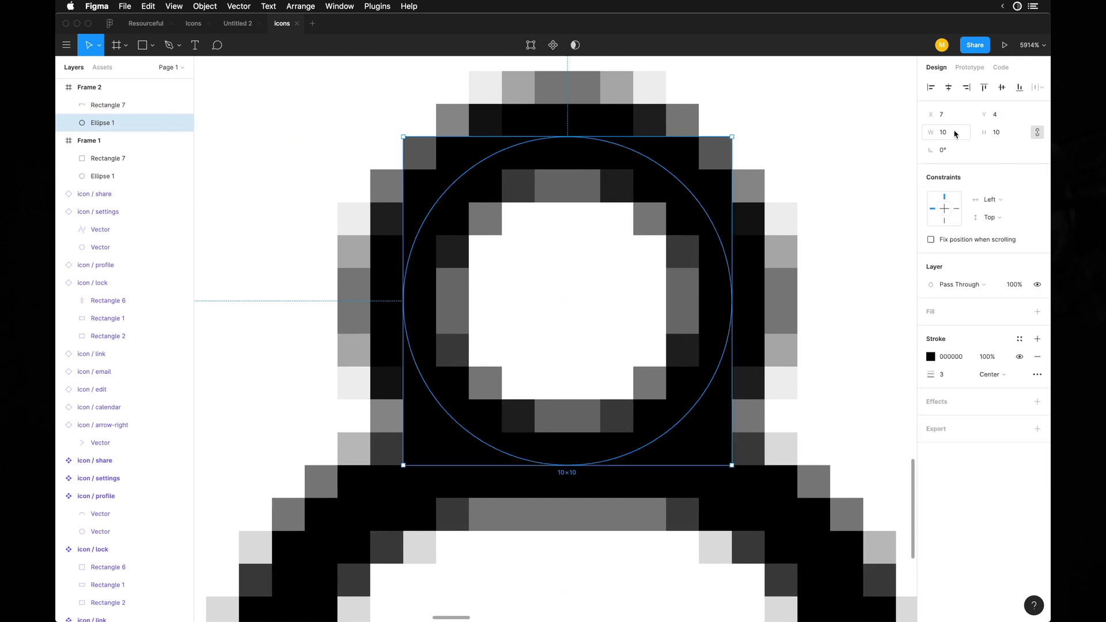
left_click(952, 117)
type("6.5")
key("Return")
key("Escape")
scroll(340, 305, "down", 5)
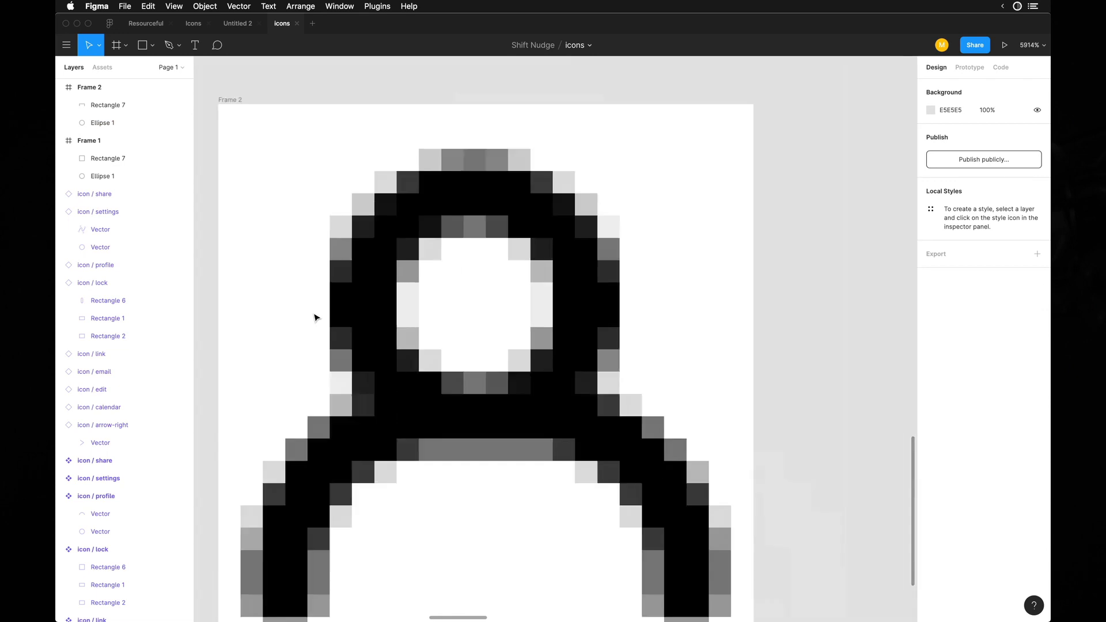
Check the shifted head with pixel preview off, turn pixel preview back on, and restore the head circle to X 7
key("ctrl+p")
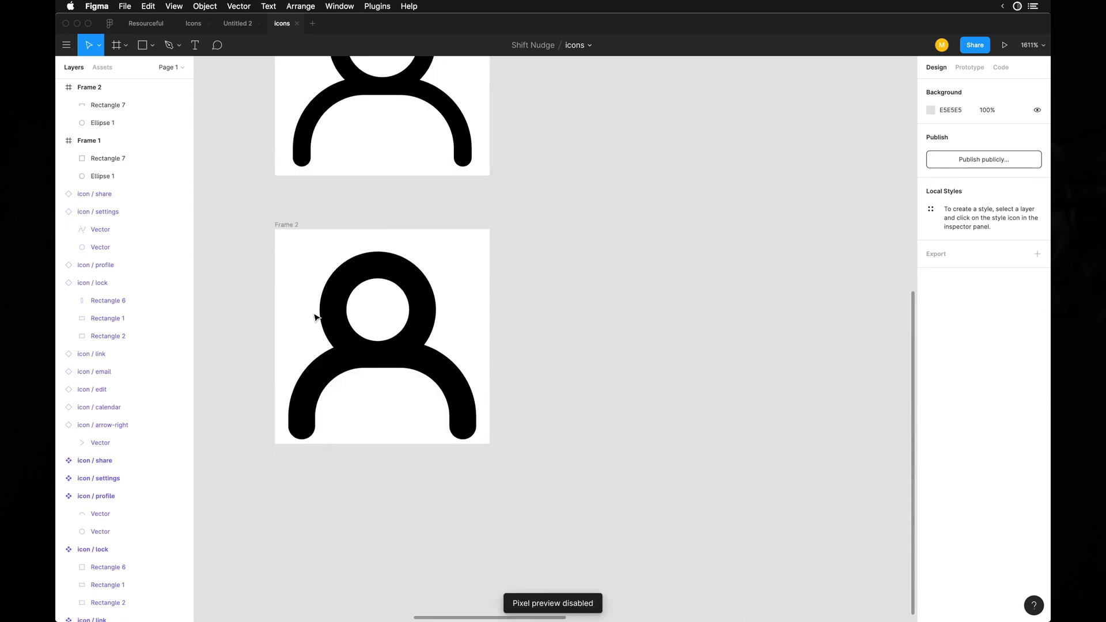
scroll(354, 330, "up", 5)
scroll(323, 309, "down", 3)
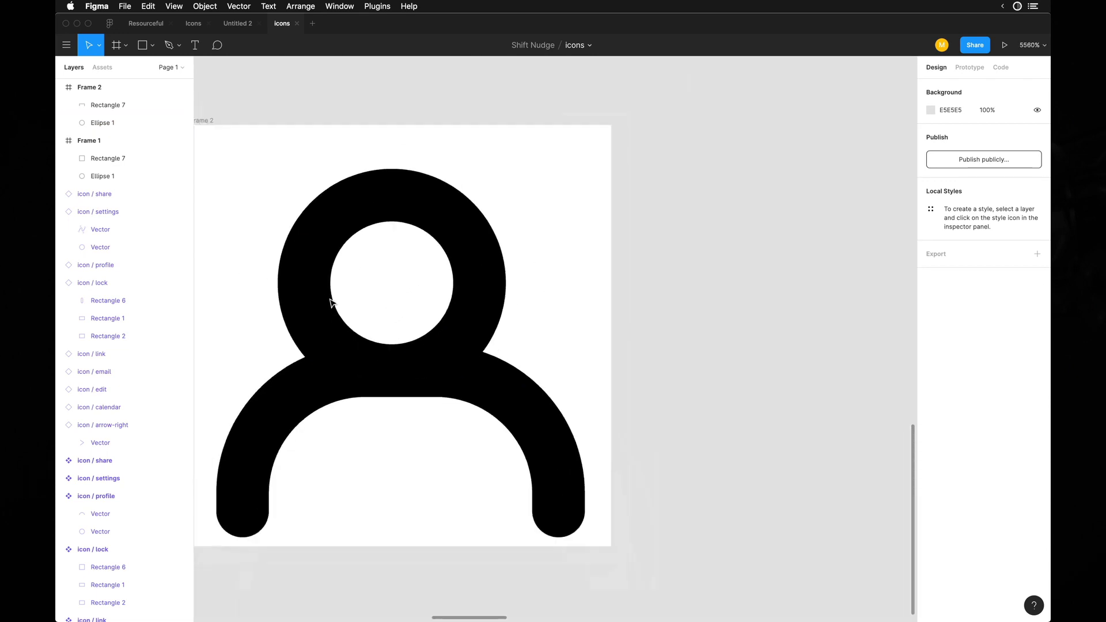
scroll(321, 287, "down", 2)
scroll(321, 287, "up", 3)
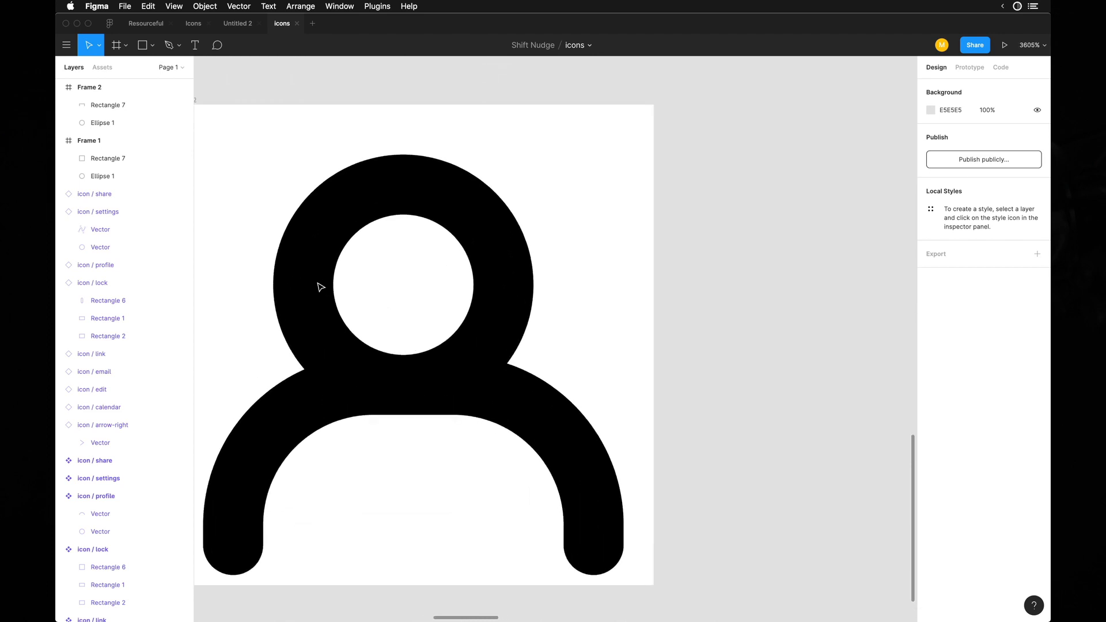
key("ctrl+p")
left_click(321, 287)
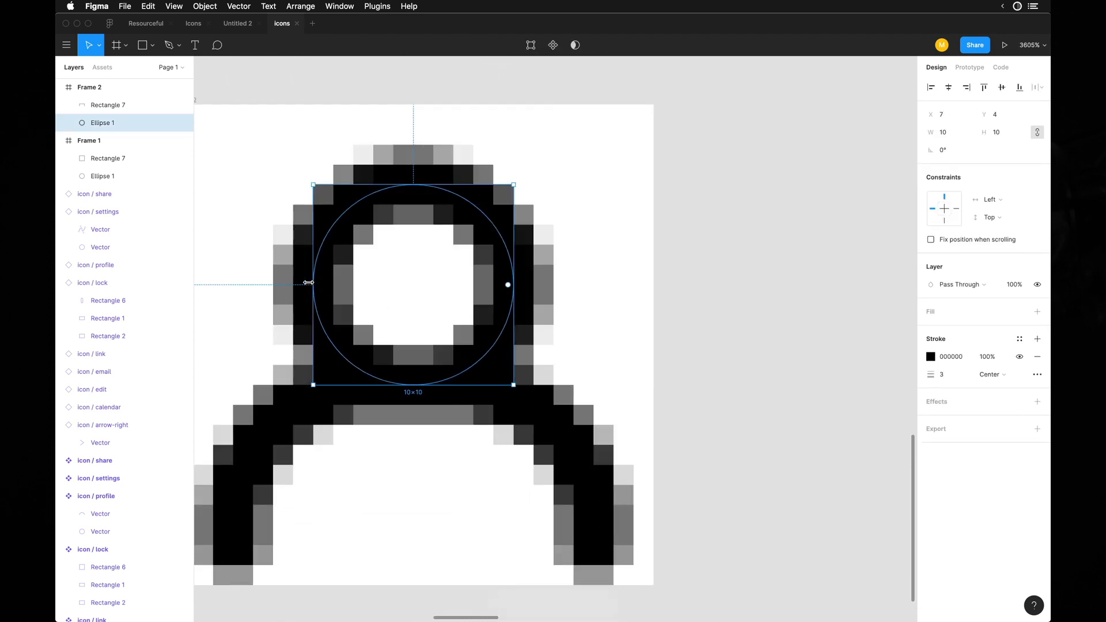
Turn off pixel preview and compare the 3-pixel copy with the other icons at 100% zoom and close up
key("Escape")
scroll(259, 296, "down", 3)
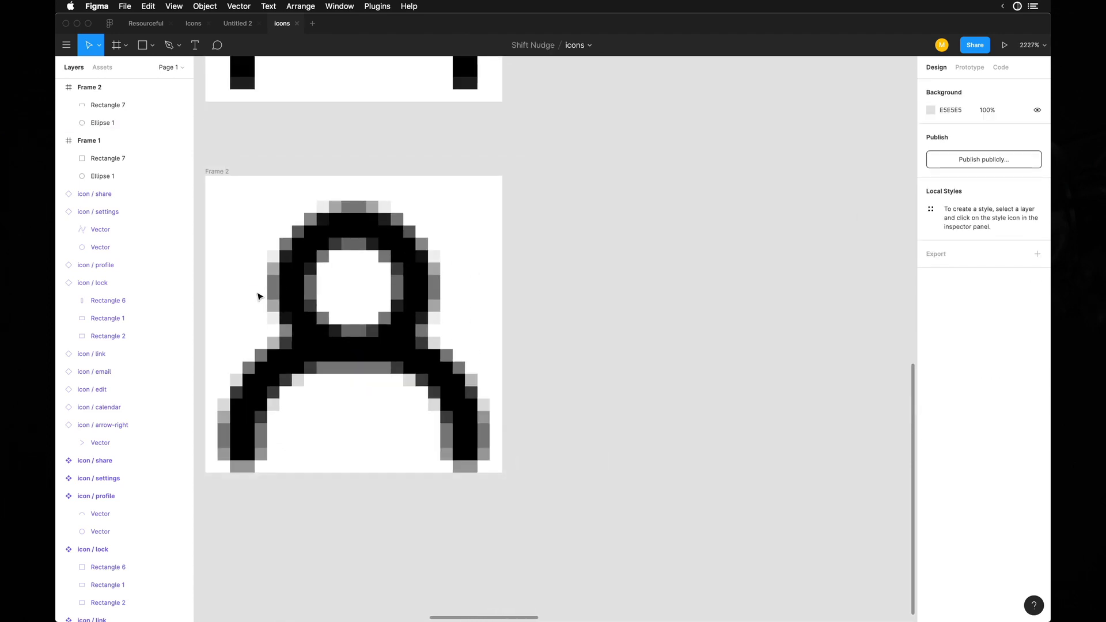
key("ctrl+p")
left_click(363, 287)
scroll(369, 288, "down", 2)
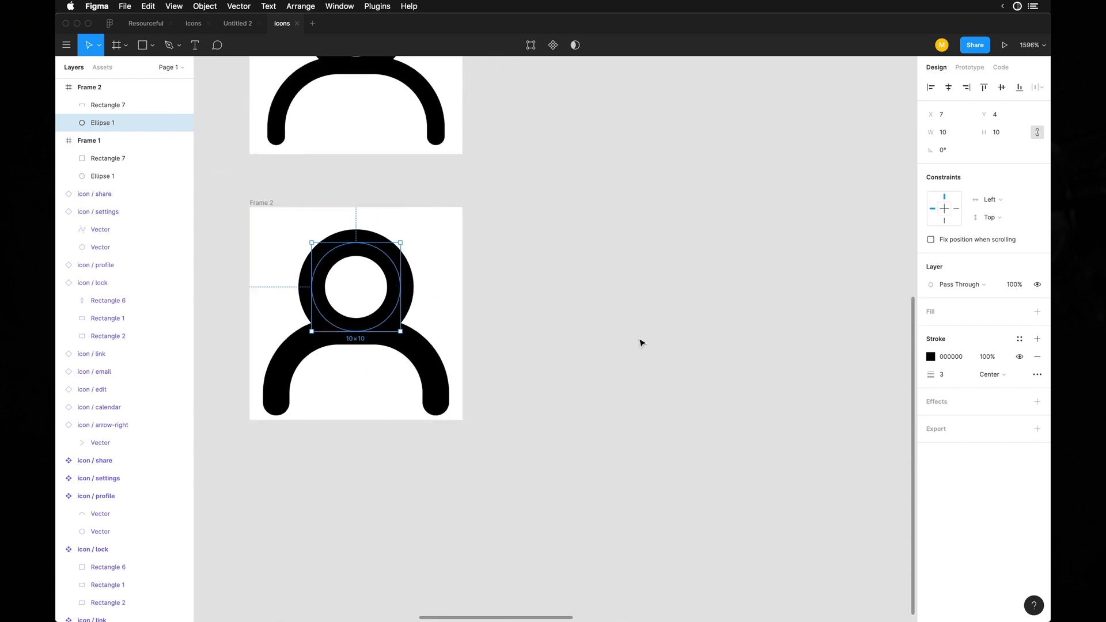
scroll(560, 363, "left", 3)
scroll(560, 363, "up", 1)
left_click(388, 375)
key("alt")
key("shift+0")
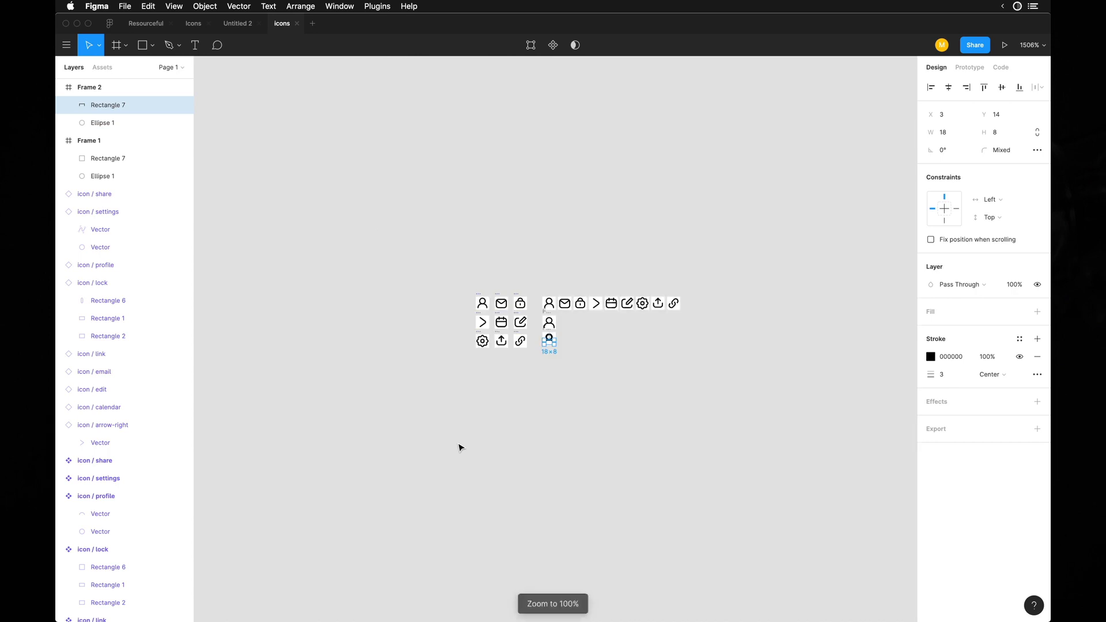
key("Escape")
scroll(570, 331, "up", 10)
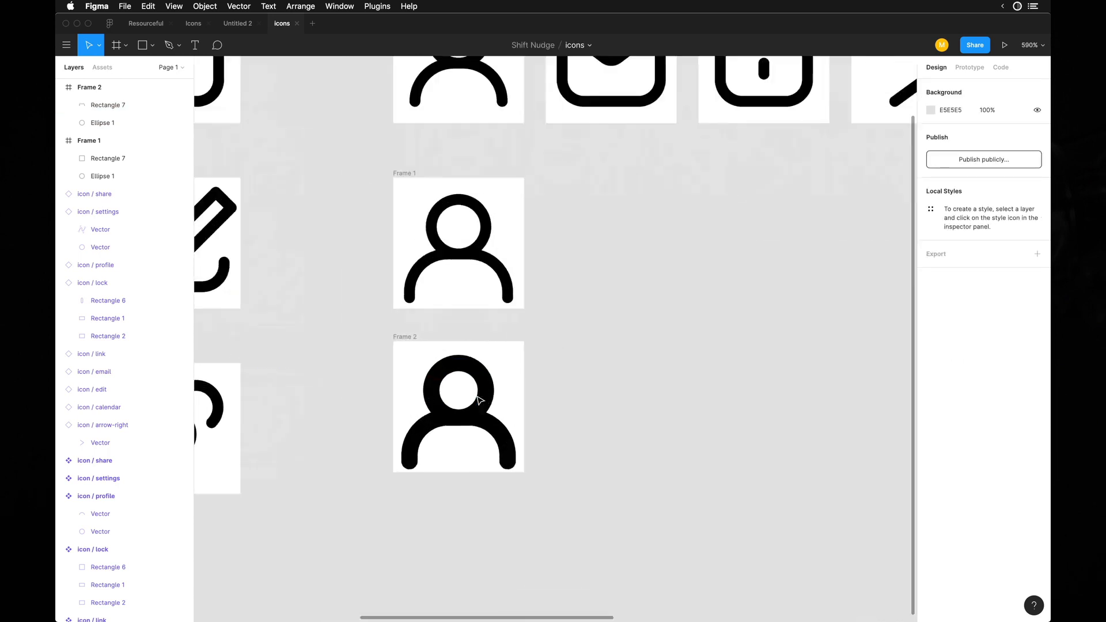
Recheck the 3-pixel copy's head circle on the pixel grid with pixel preview on, and turn the preview off again
left_click(496, 382)
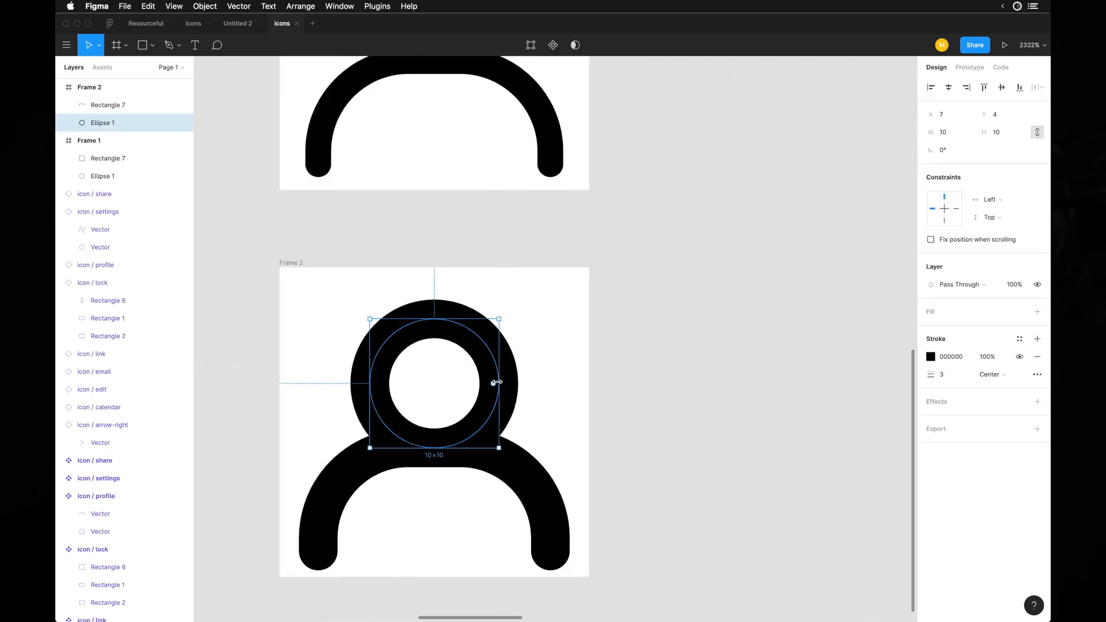
key("ctrl+p")
scroll(498, 385, "up", 4)
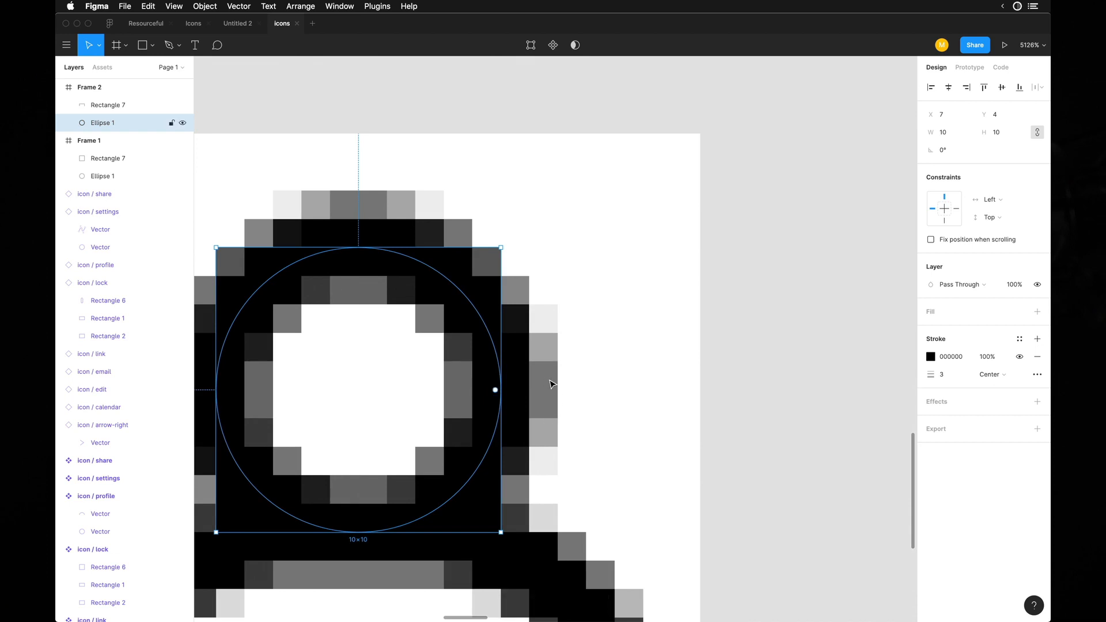
scroll(552, 384, "down", 5)
key("ctrl+p")
left_click(620, 389)
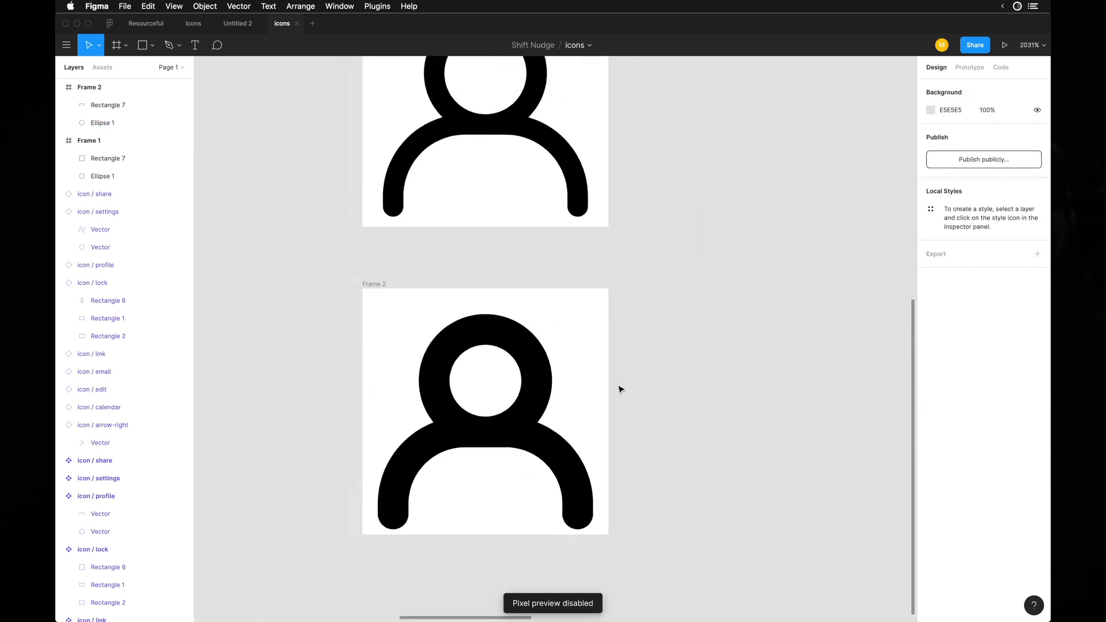
scroll(620, 389, "down", 2)
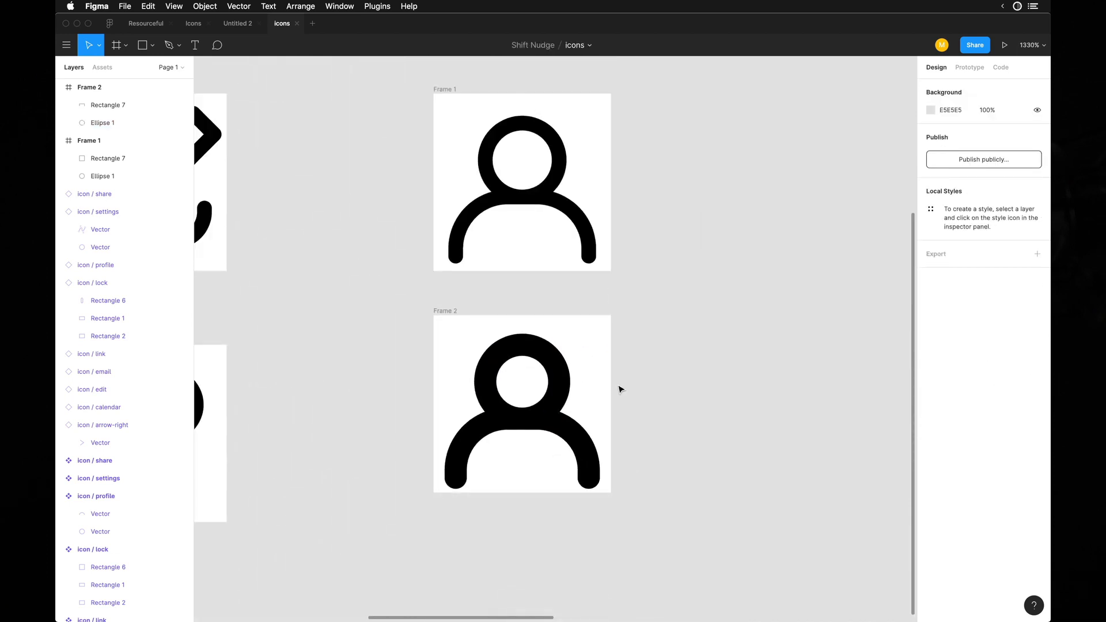
left_click_drag(583, 404, 527, 452)
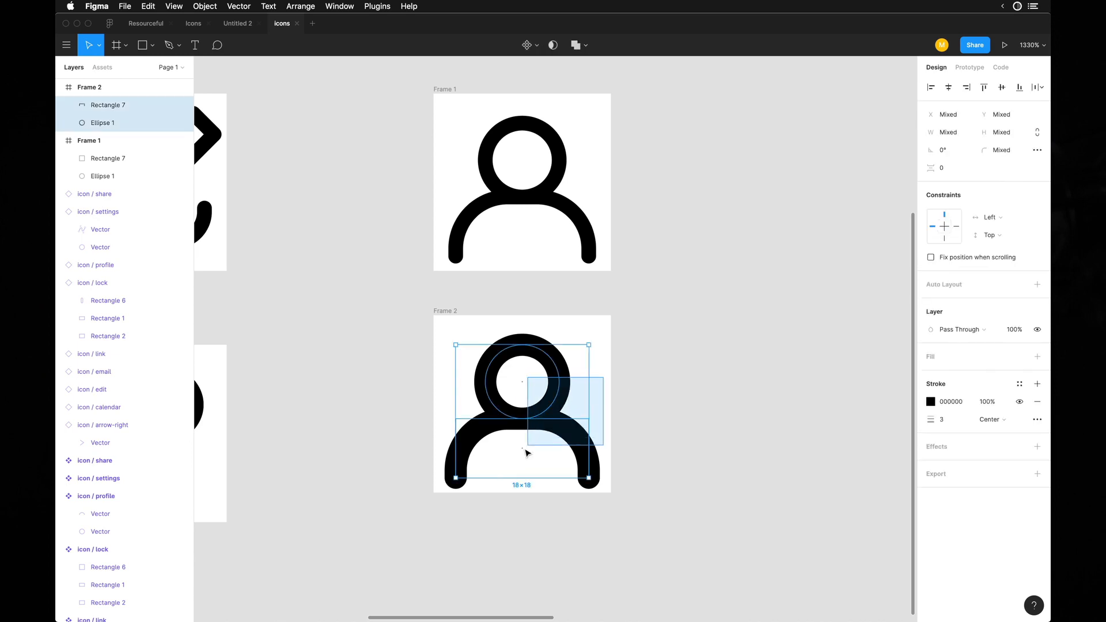
left_click(626, 410)
Duplicate the frame holding the 3-pixel icon directly below the original
scroll(626, 410, "down", 2)
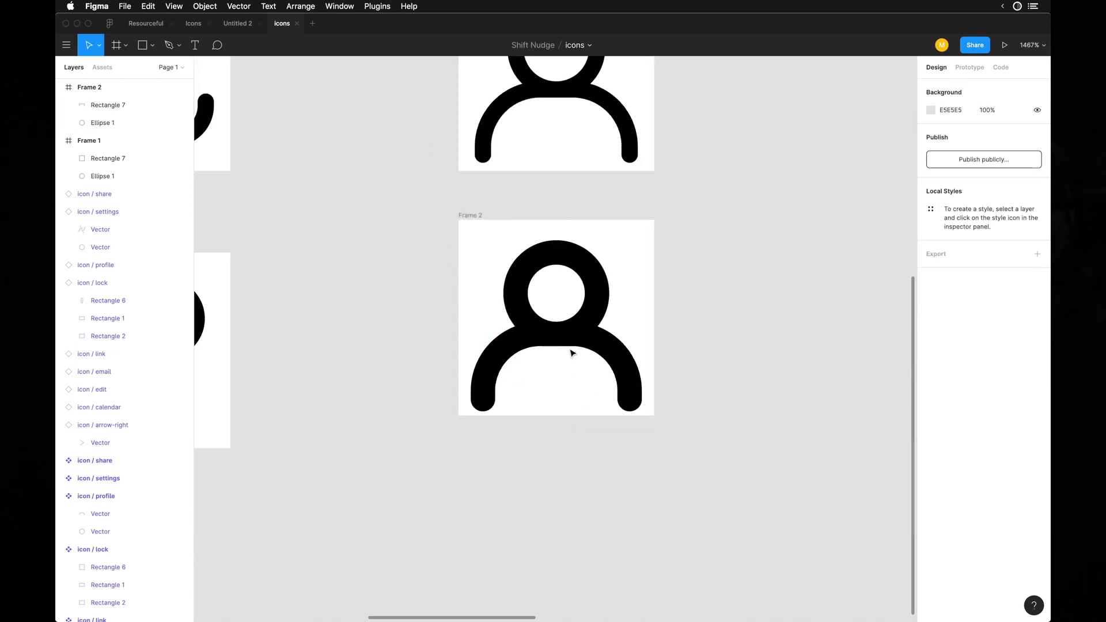
left_click(474, 217)
left_click_drag(474, 218, 479, 455)
left_click(390, 478)
Remove the stroke from the new copy's head and body and give both a fill
scroll(391, 478, "down", 5)
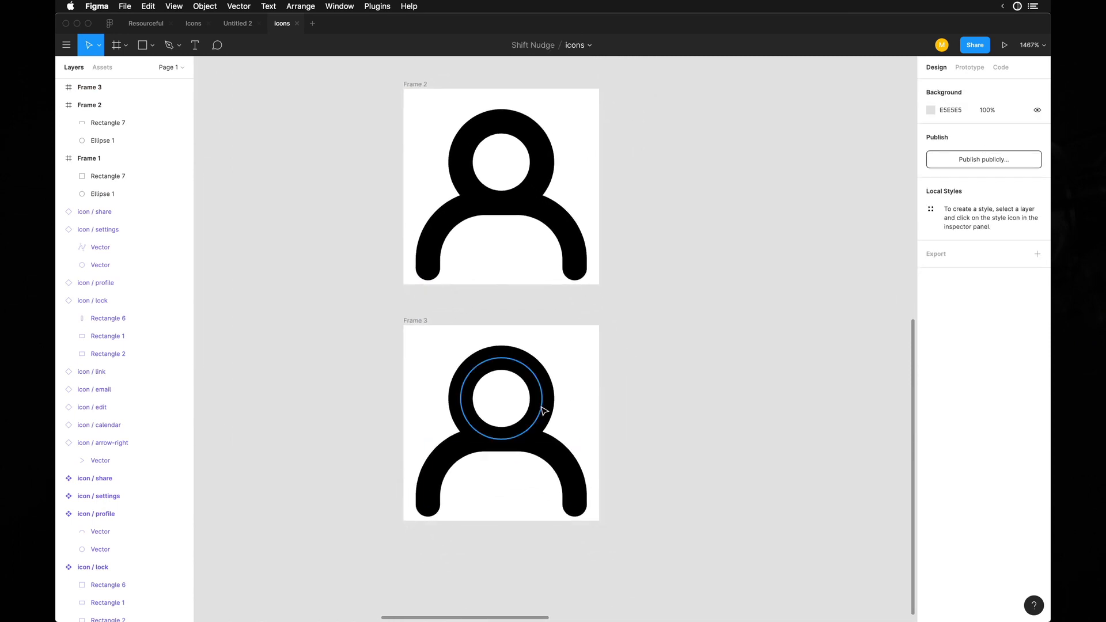
left_click(547, 401)
left_click(560, 451, "shift")
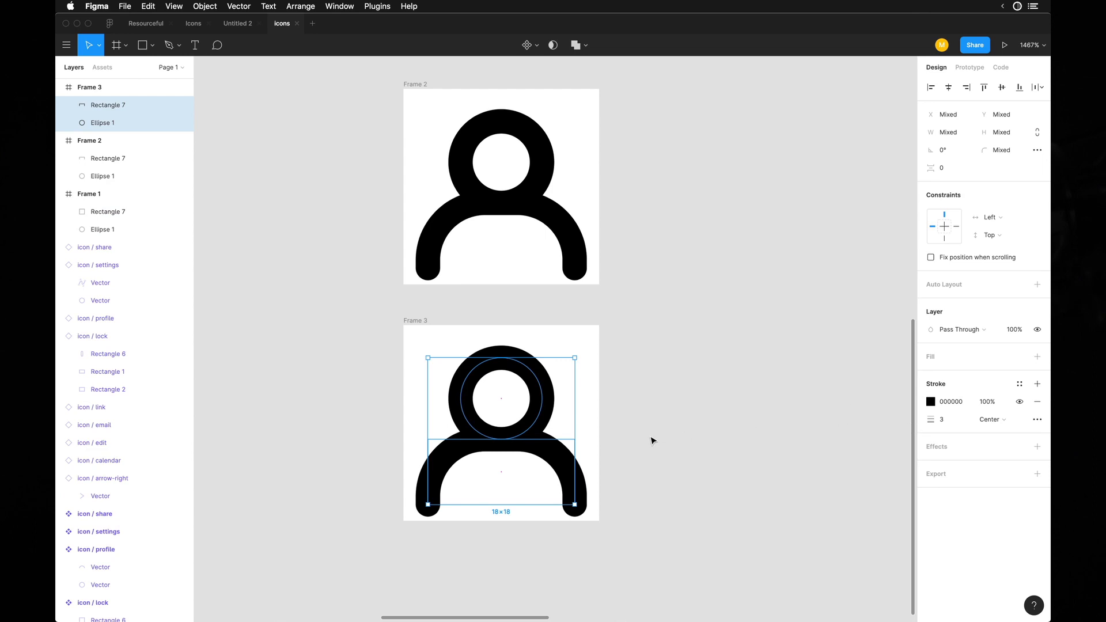
left_click(1040, 406)
left_click(995, 362)
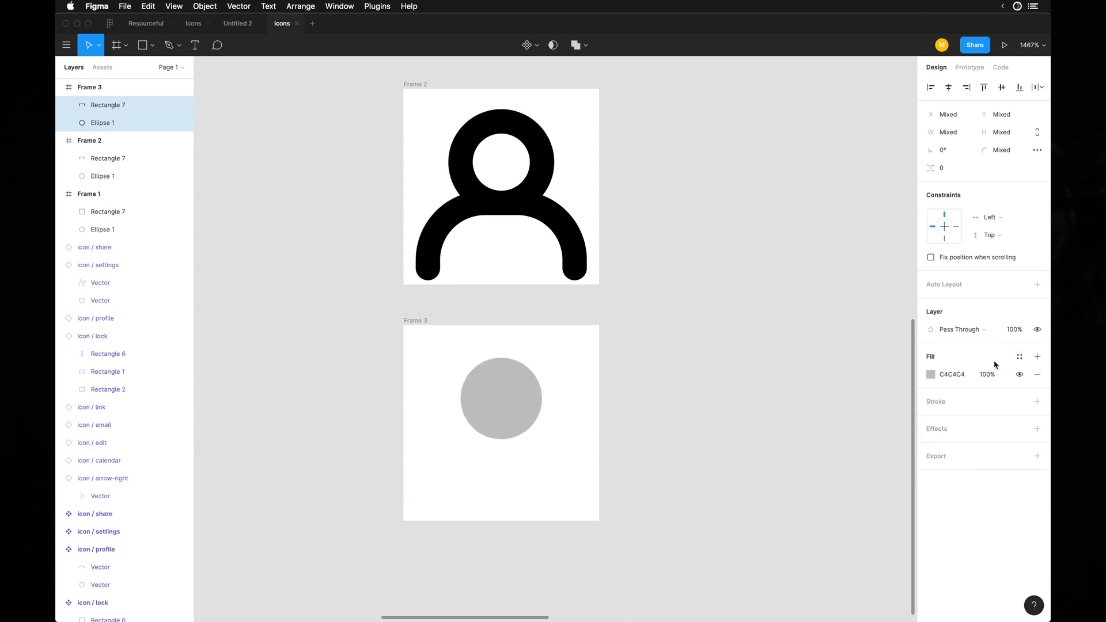
Close the body shape in Frame 3 by joining the two open endpoints of its path along the bottom
left_click(612, 469)
left_click_drag(613, 421, 436, 479)
left_click(505, 499)
scroll(455, 476, "up", 5)
left_click_drag(402, 412, 476, 462)
left_click(397, 459)
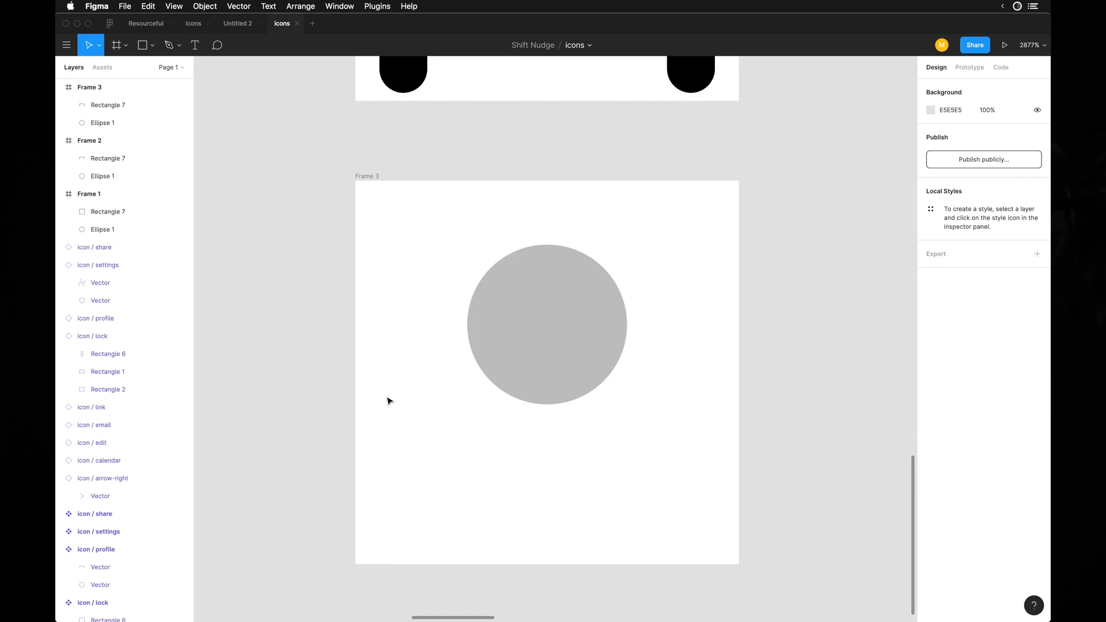
left_click(454, 474)
double_click(454, 473)
left_click_drag(370, 522, 744, 552)
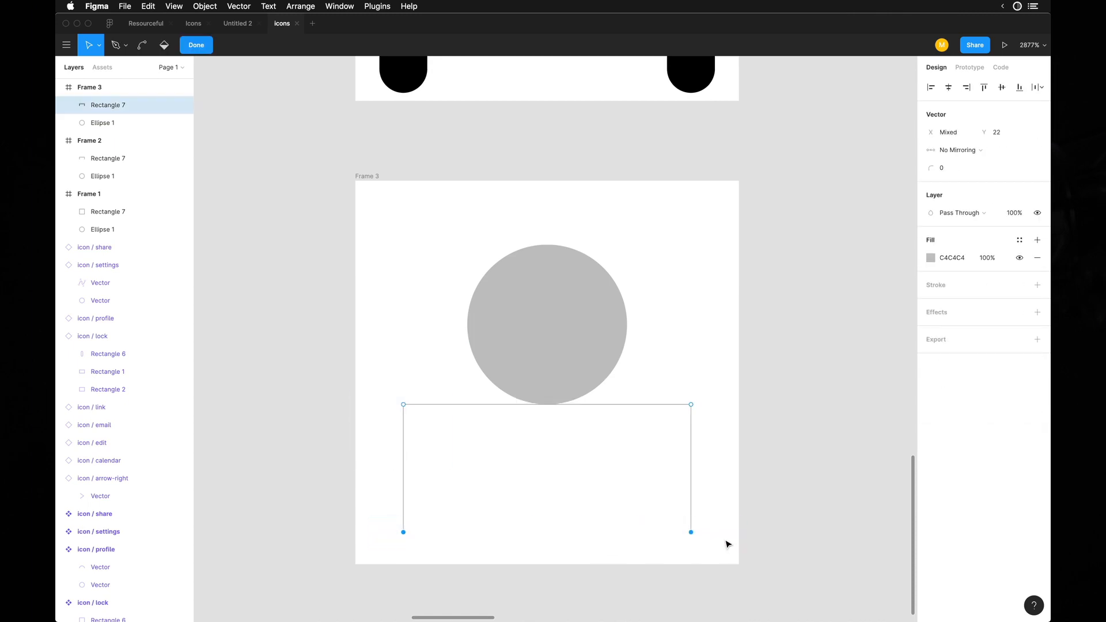
key("super+j")
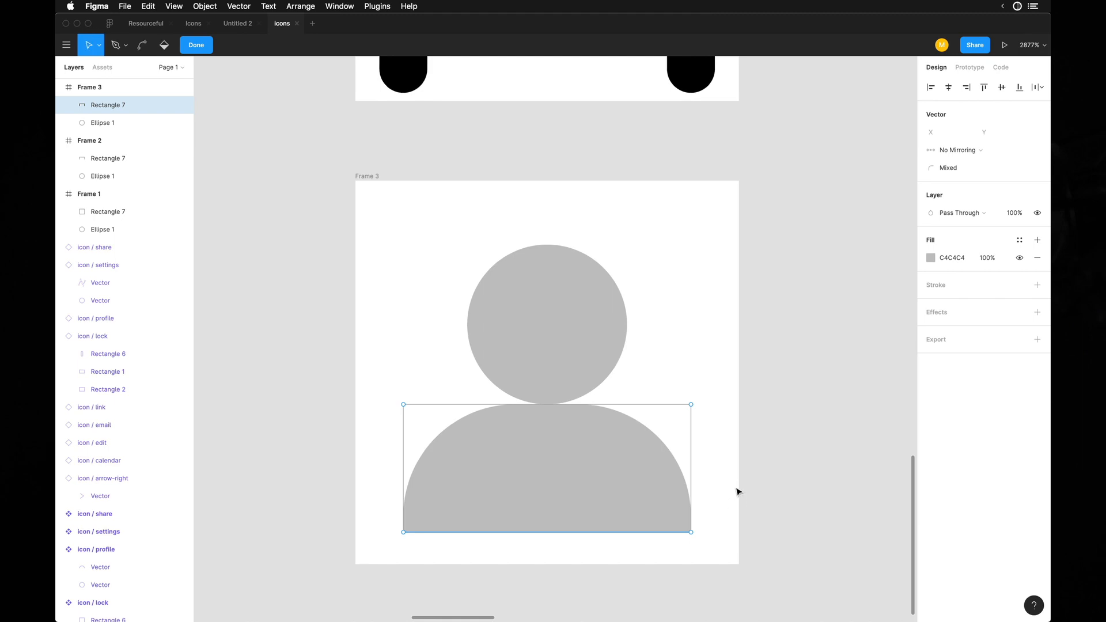
Change the fill of the head and body in Frame 3 to black (000000)
key("Escape")
key("super+a")
left_click(931, 375)
left_click_drag(849, 431, 775, 489)
left_click(750, 382)
Compare the solid profile icon with the outlined versions and the rest of the icon set
scroll(780, 264, "down", 5)
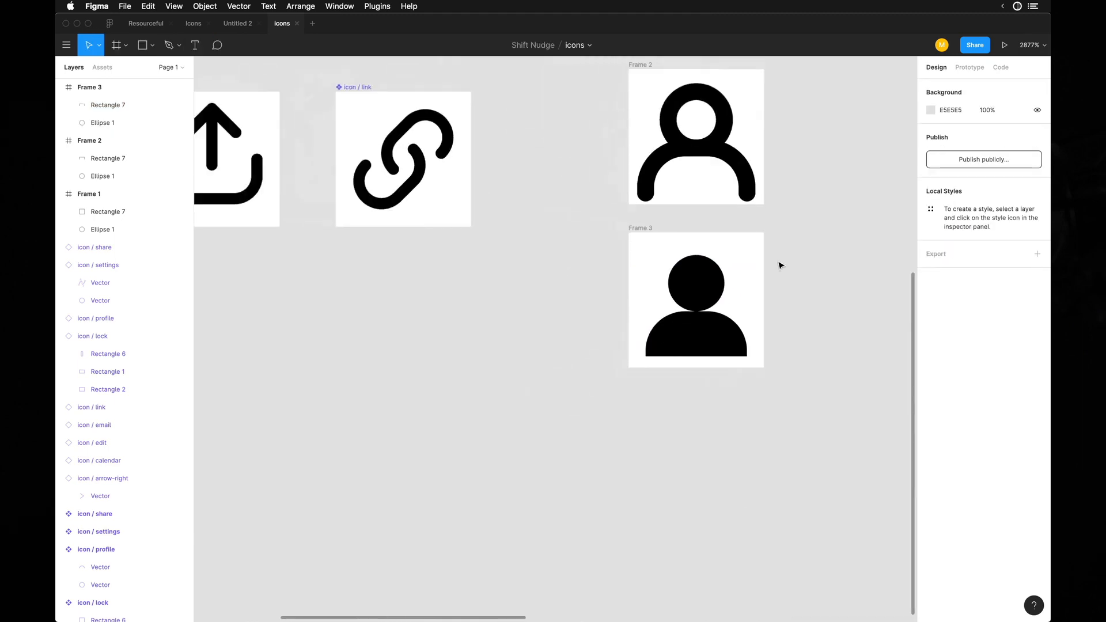
scroll(780, 264, "down", 10)
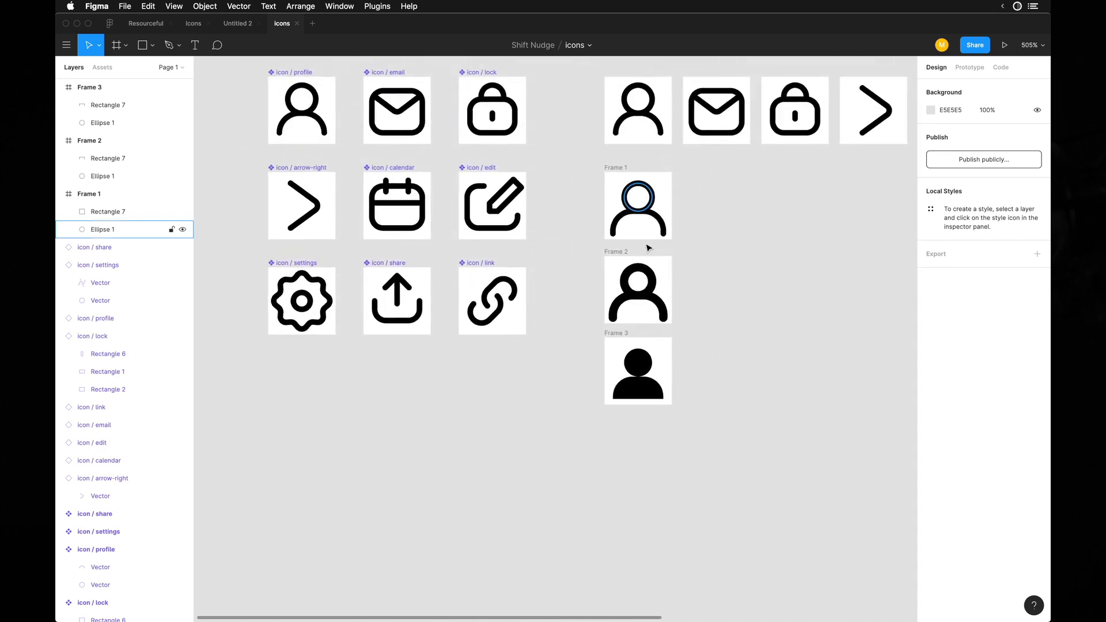
scroll(642, 363, "up", 5)
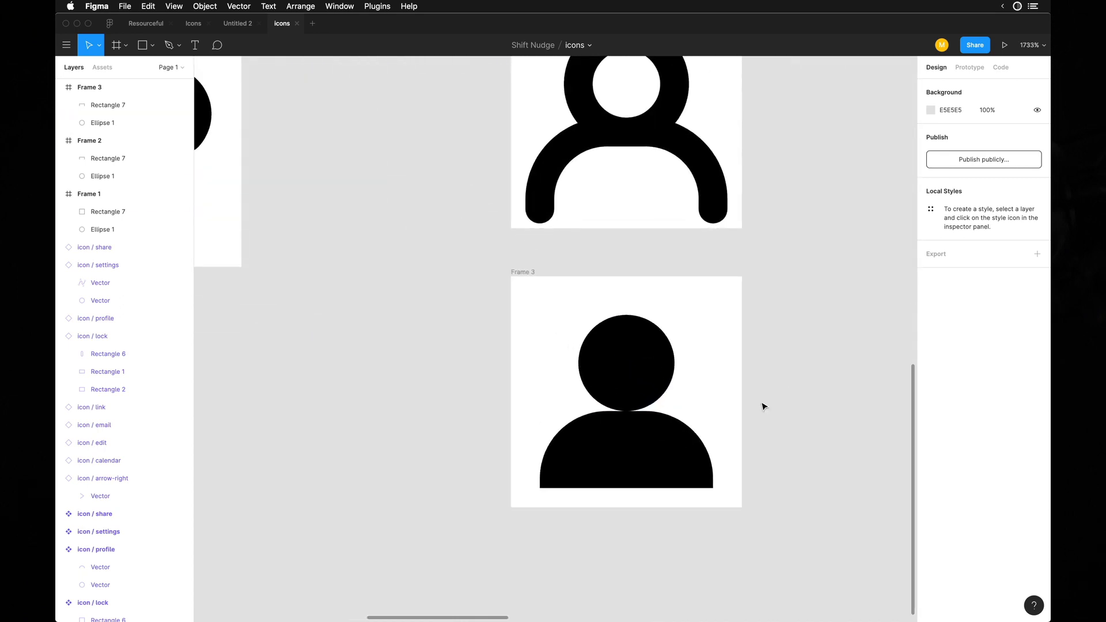
scroll(764, 407, "up", 3)
scroll(764, 407, "right", 3)
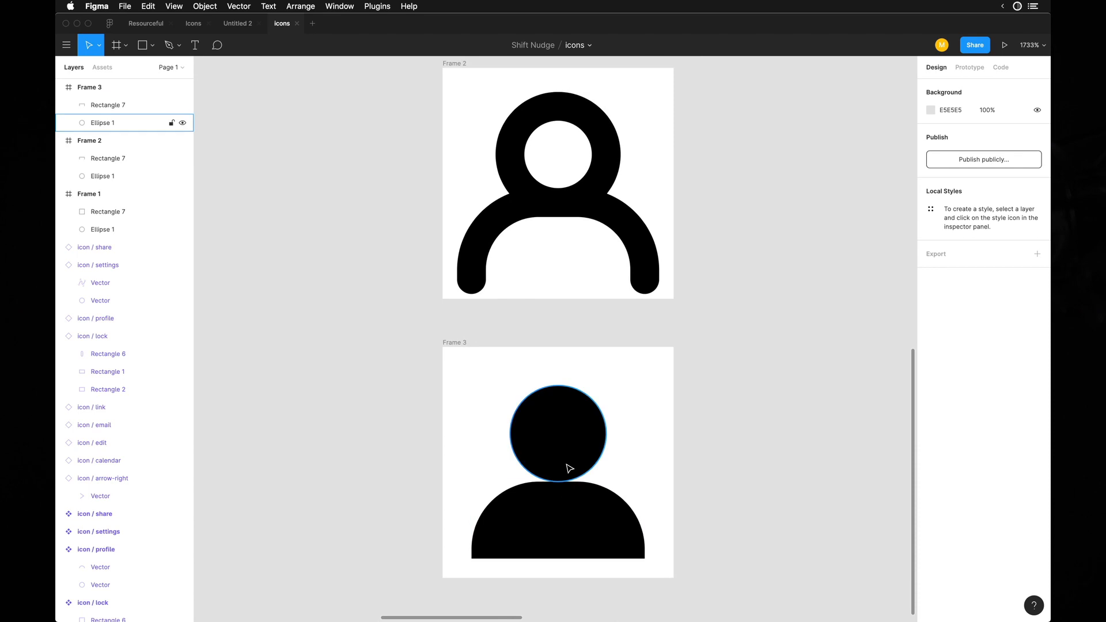
Examine how head and body meet in the outlined profile icons compared with the solid copy
left_click(569, 469)
left_click(568, 507, "shift")
scroll(565, 466, "down", 5)
scroll(560, 462, "up", 1)
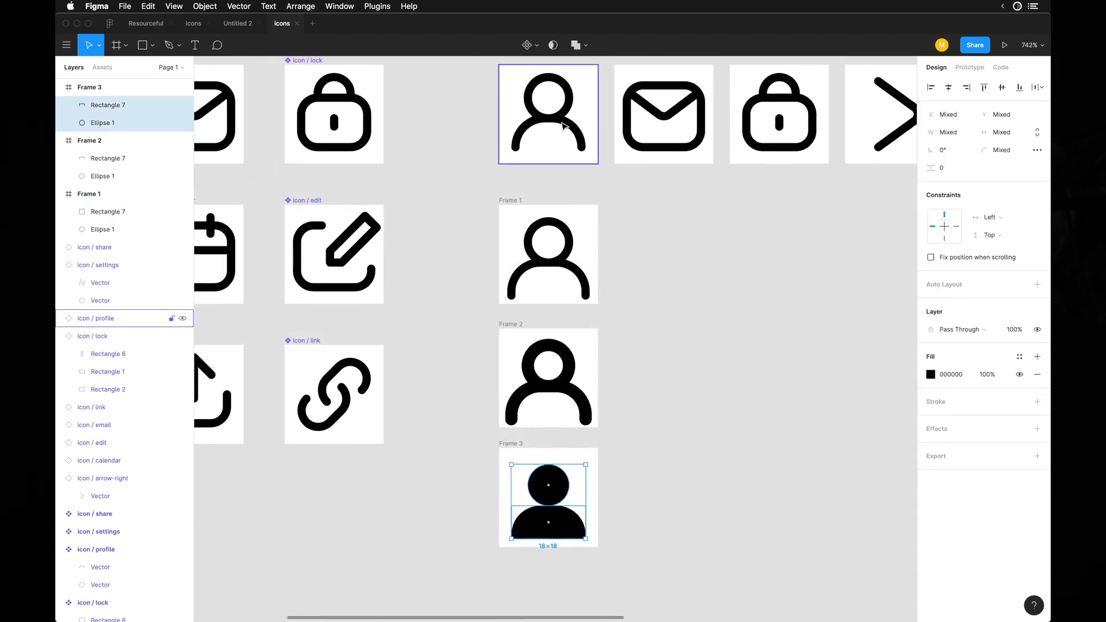
scroll(563, 125, "up", 5)
scroll(513, 160, "up", 2)
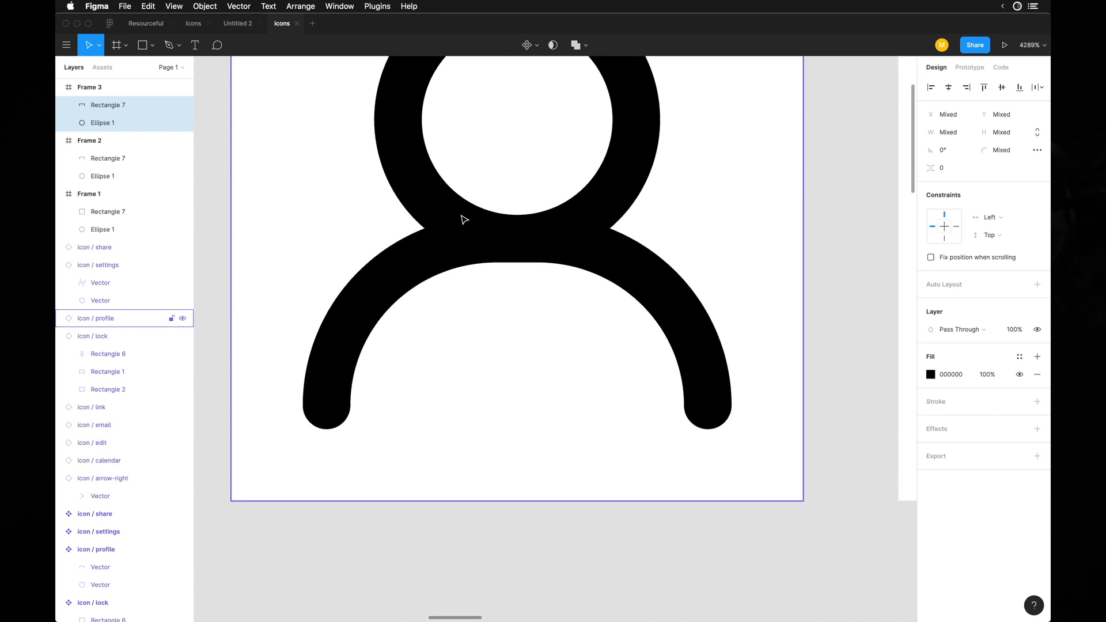
scroll(467, 283, "down", 10)
mouse_move(619, 438)
left_mouse_down()
mouse_move(762, 431)
mouse_move(623, 440)
left_mouse_up()
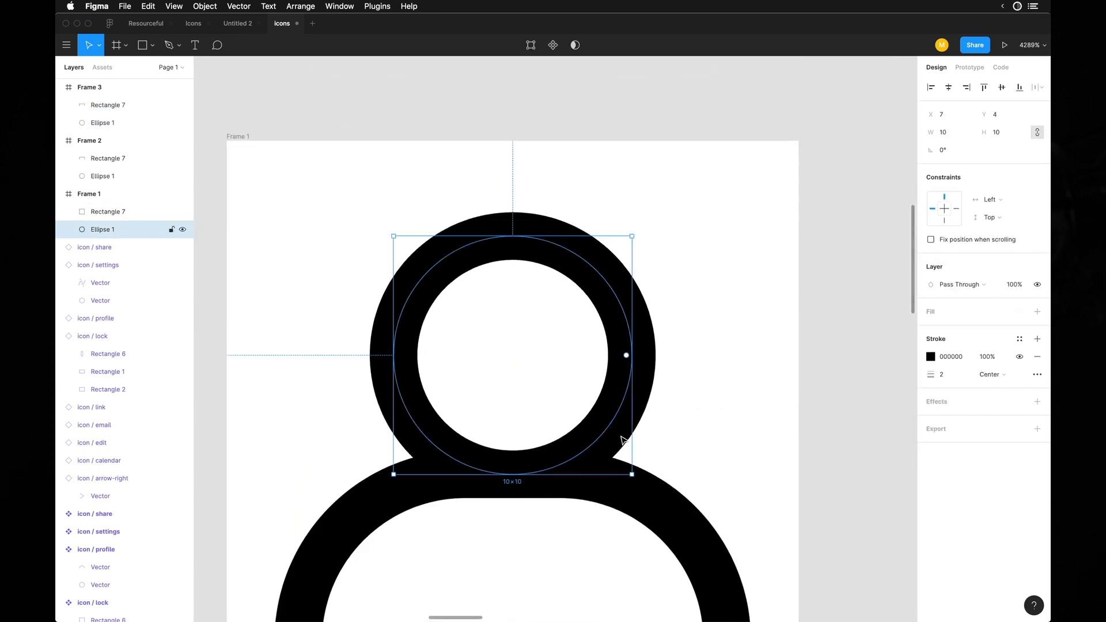
key("super+z")
scroll(624, 440, "down", 10)
scroll(623, 440, "down", 8)
left_click(741, 462)
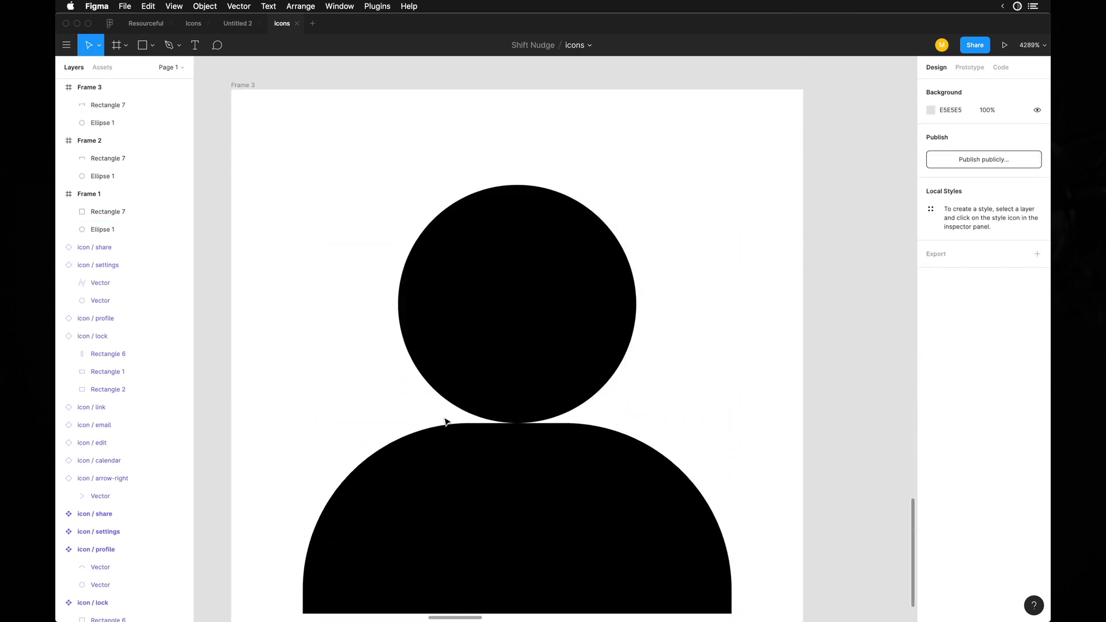
Try moving the solid icon's head circle up to Y 2 and check the gap at 100% zoom
left_click_drag(497, 390, 497, 377)
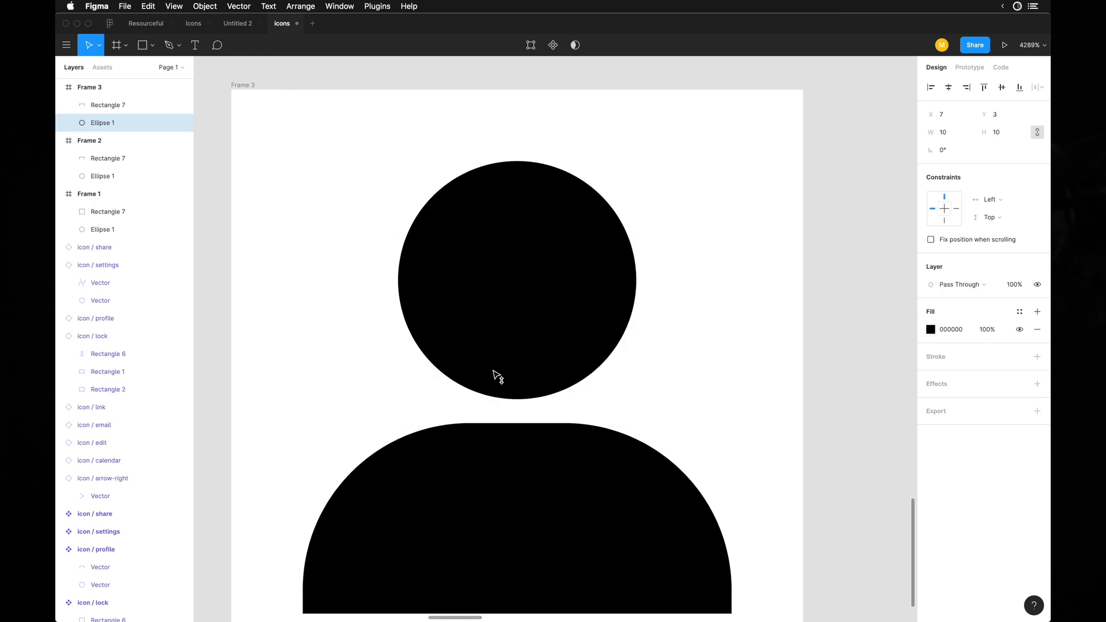
key("Up")
key("super+0")
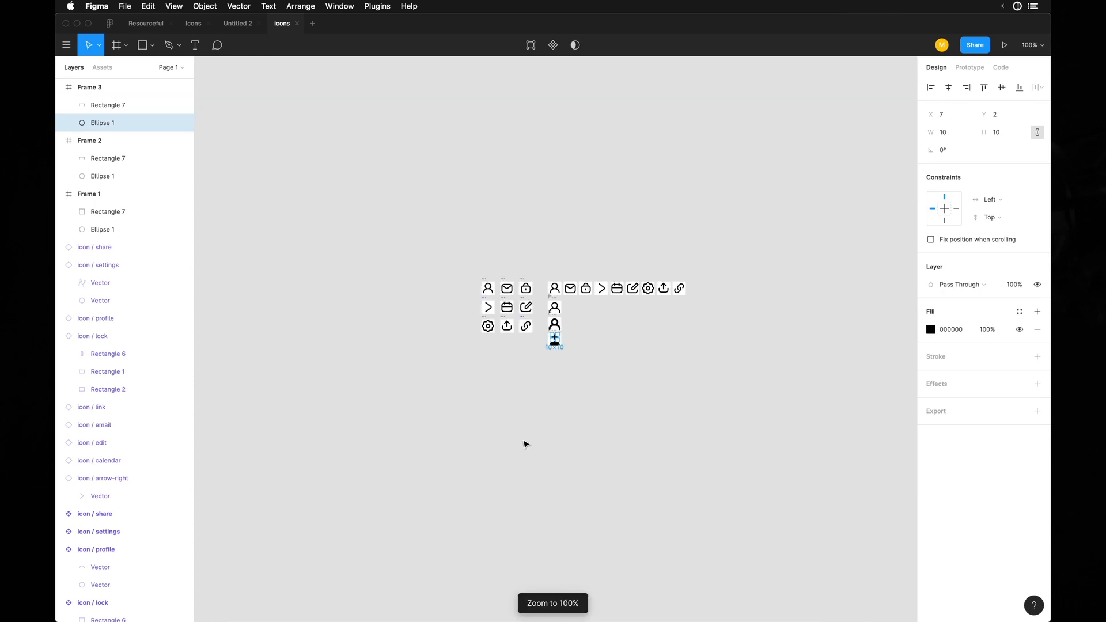
left_click(613, 416)
Move the solid icon's head circle to Y 3 and check the icon at 100% zoom
scroll(548, 344, "up", 5)
scroll(611, 326, "up", 4)
scroll(611, 325, "up", 2)
left_click(617, 215)
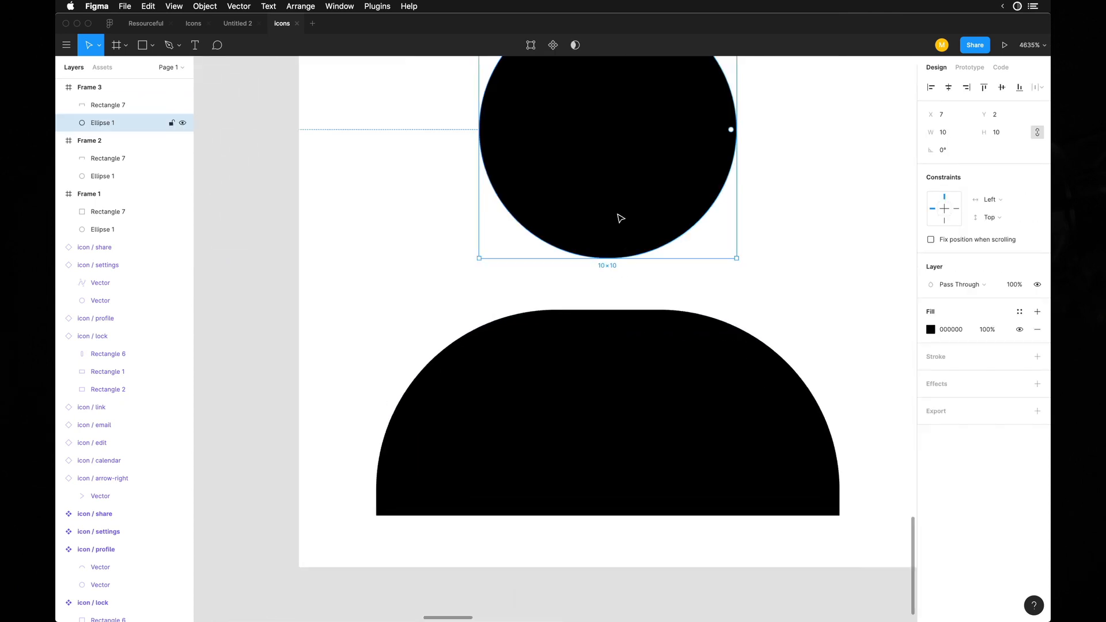
left_click_drag(637, 217, 636, 254)
key("super+0")
left_click(714, 336)
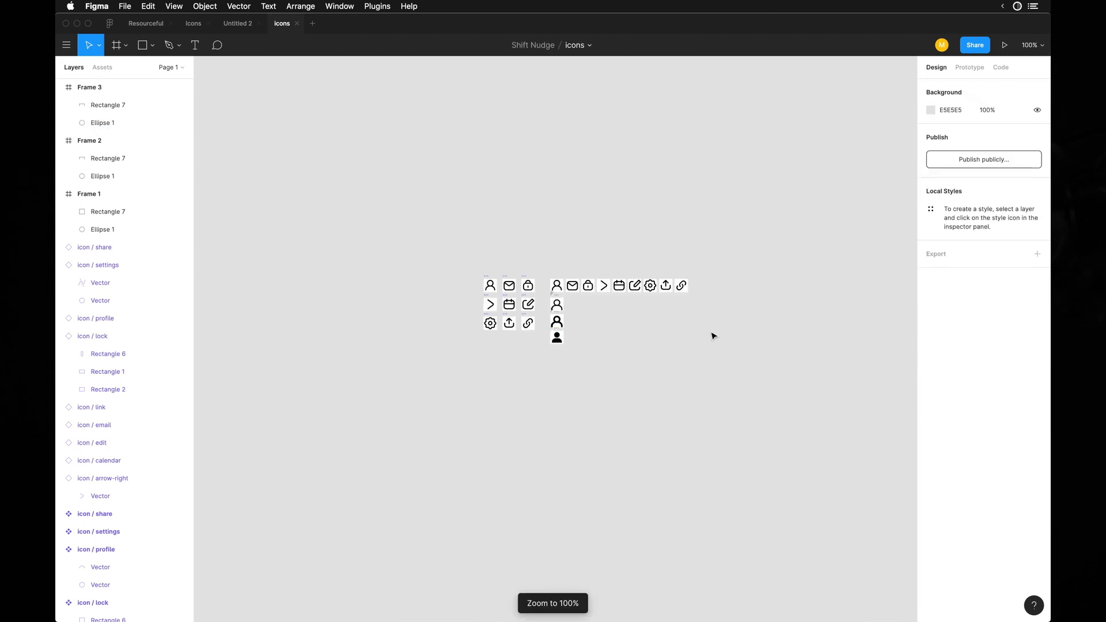
Examine the solid icon's head and body up close and beside the other icons
scroll(571, 346, "up", 8)
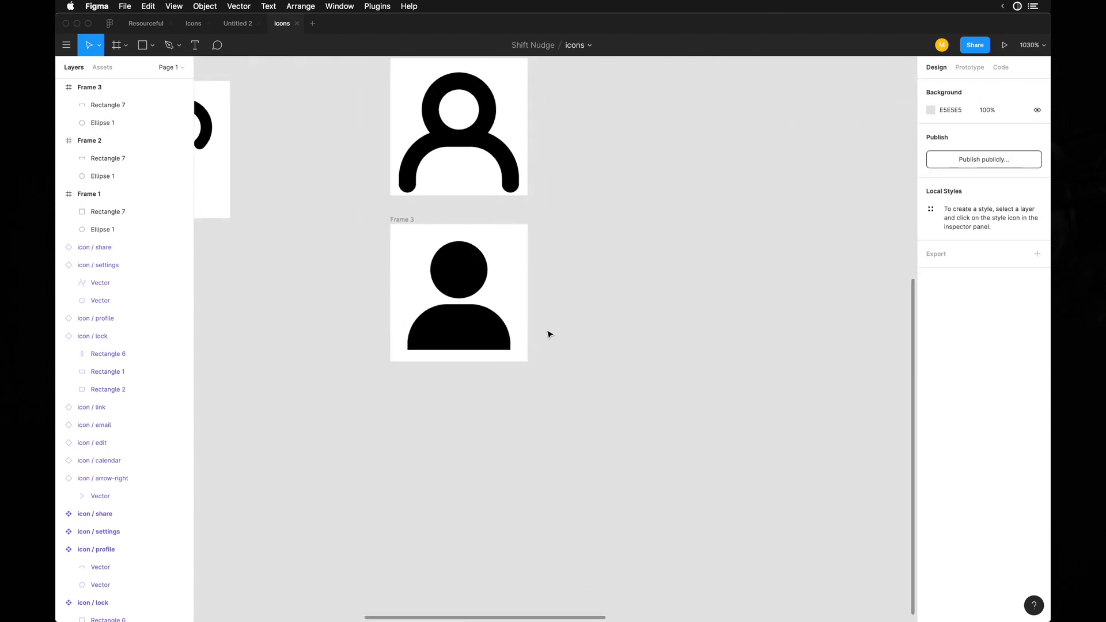
scroll(548, 330, "down", 6)
scroll(549, 335, "up", 5)
scroll(335, 201, "up", 1)
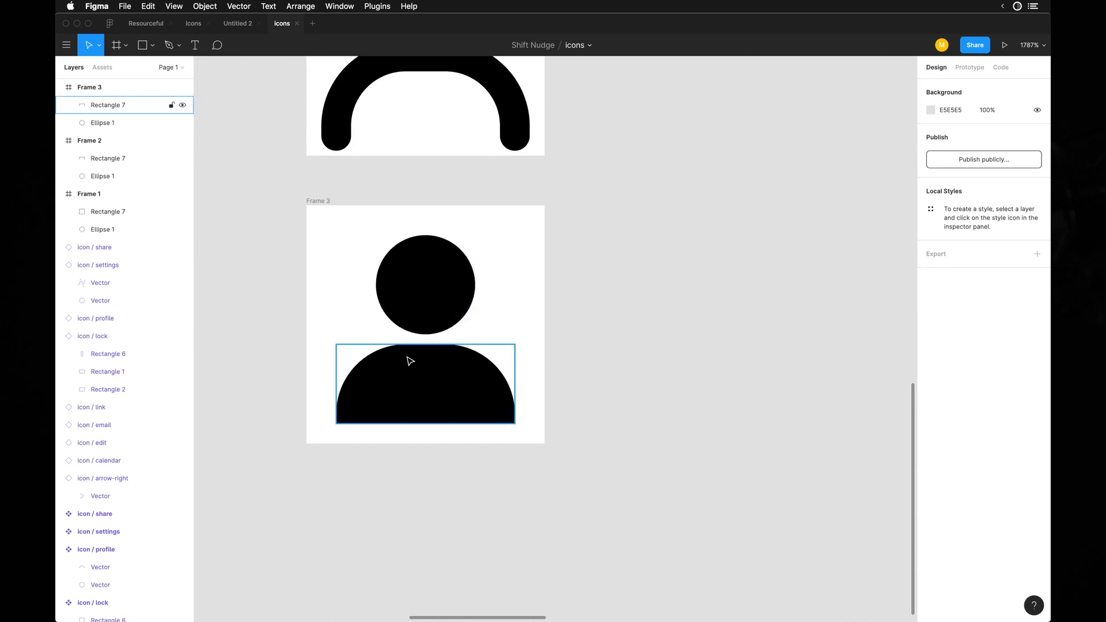
scroll(408, 357, "up", 4)
left_click(443, 282)
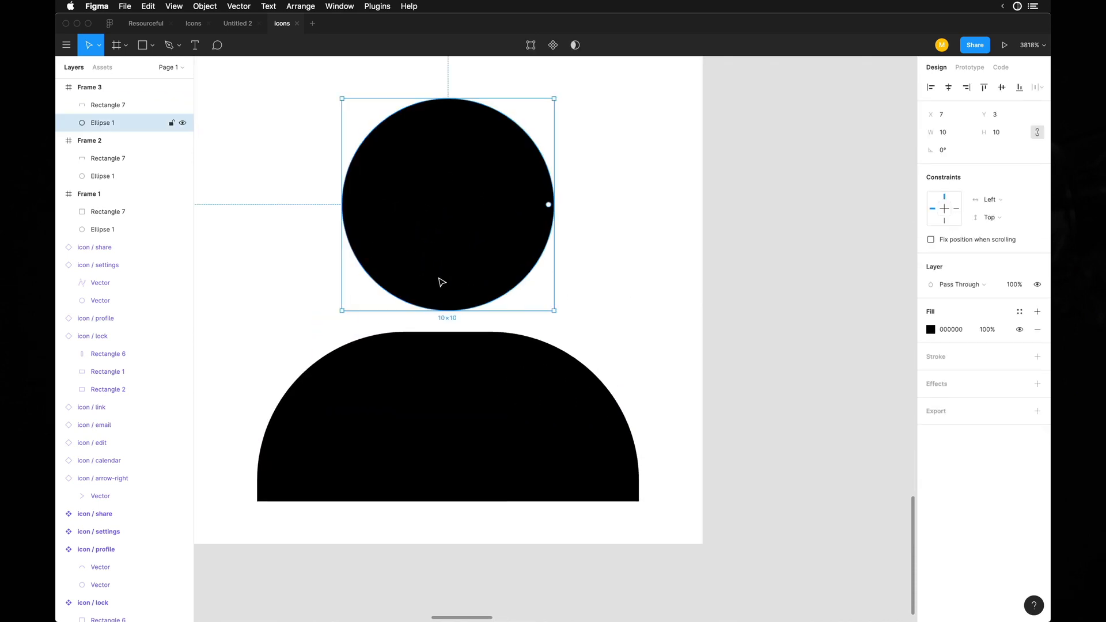
Round the two bottom corner points of the solid icon's body with a corner radius of 2
left_click(448, 441)
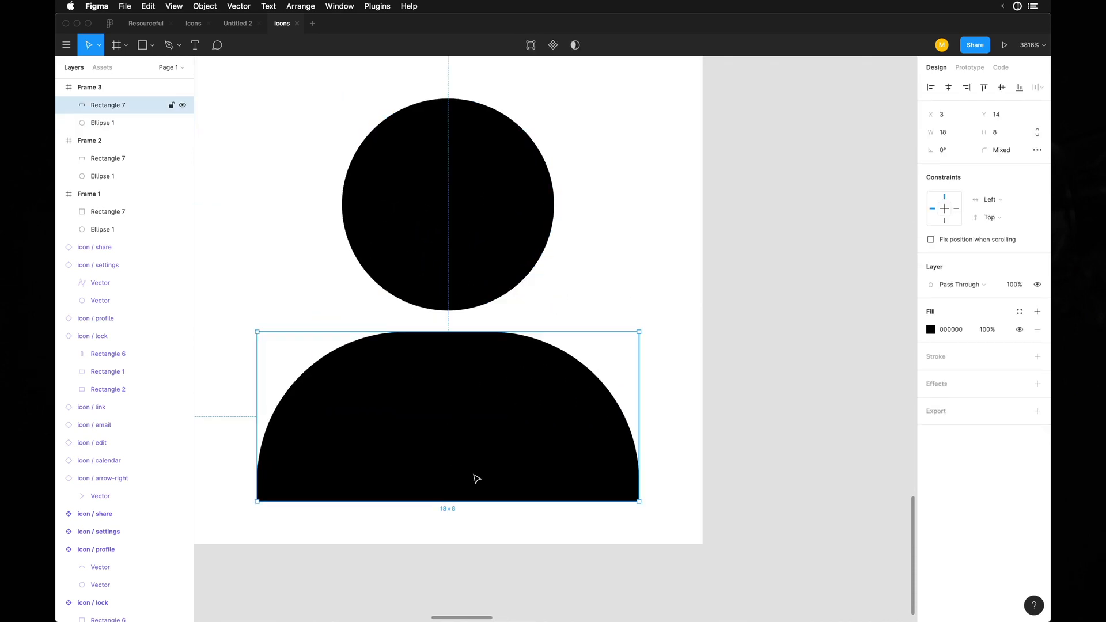
double_click(617, 465)
left_click_drag(209, 469, 669, 527)
left_click(949, 171)
type("1")
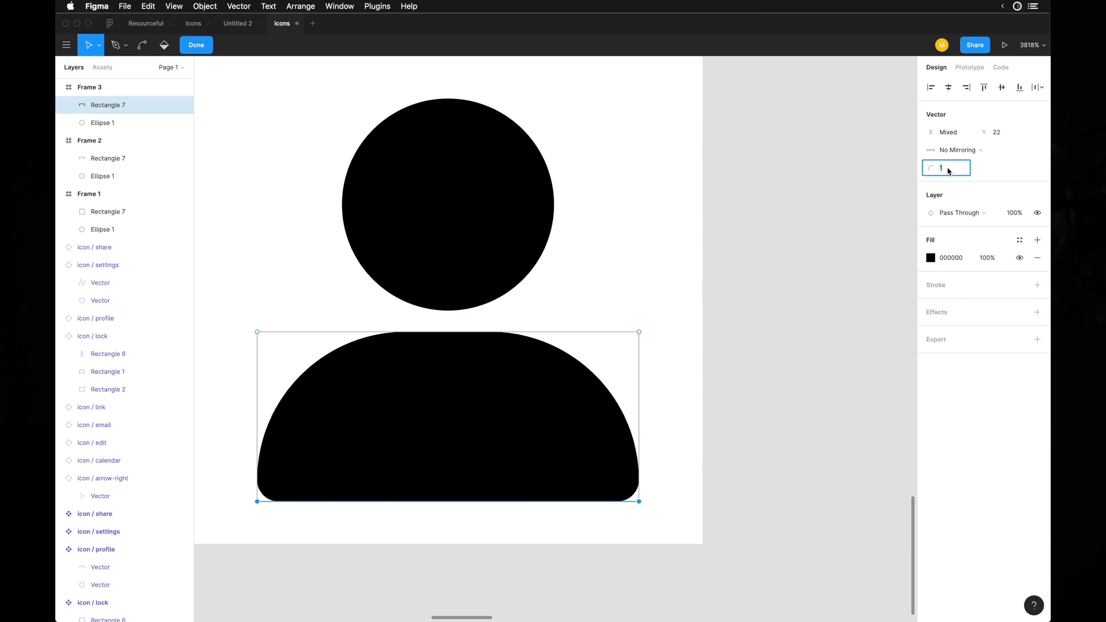
key("Up")
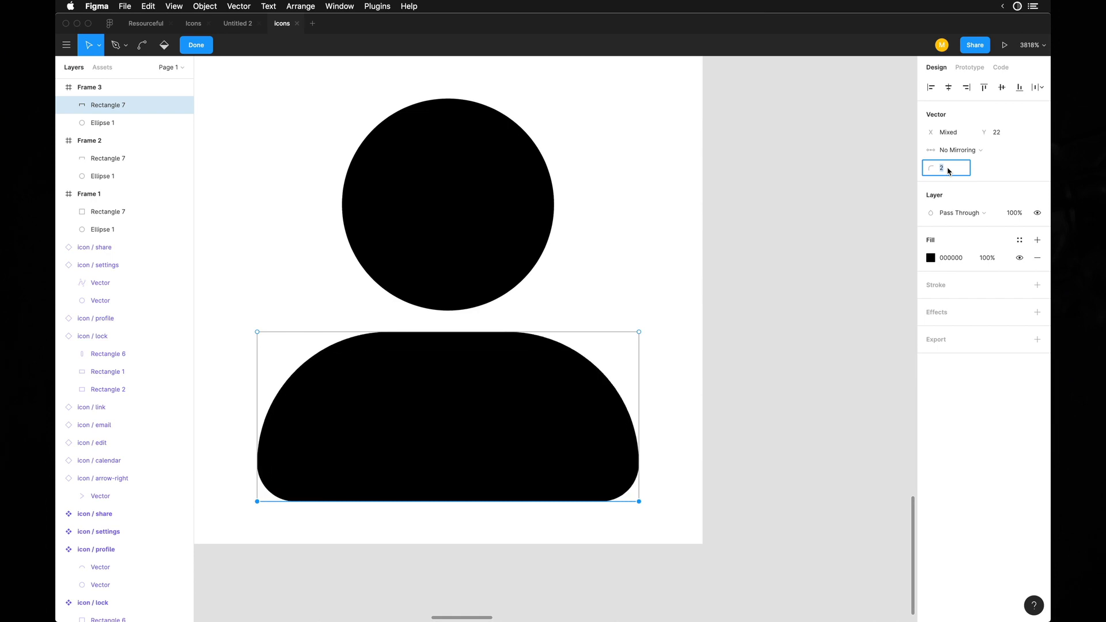
Move the top-right corner point of the solid icon's body inward to X 16
left_click_drag(674, 310, 568, 363)
key("shift+Left")
key("shift+Right")
key("Left")
key("Left")
key("Left")
key("Left")
key("Left")
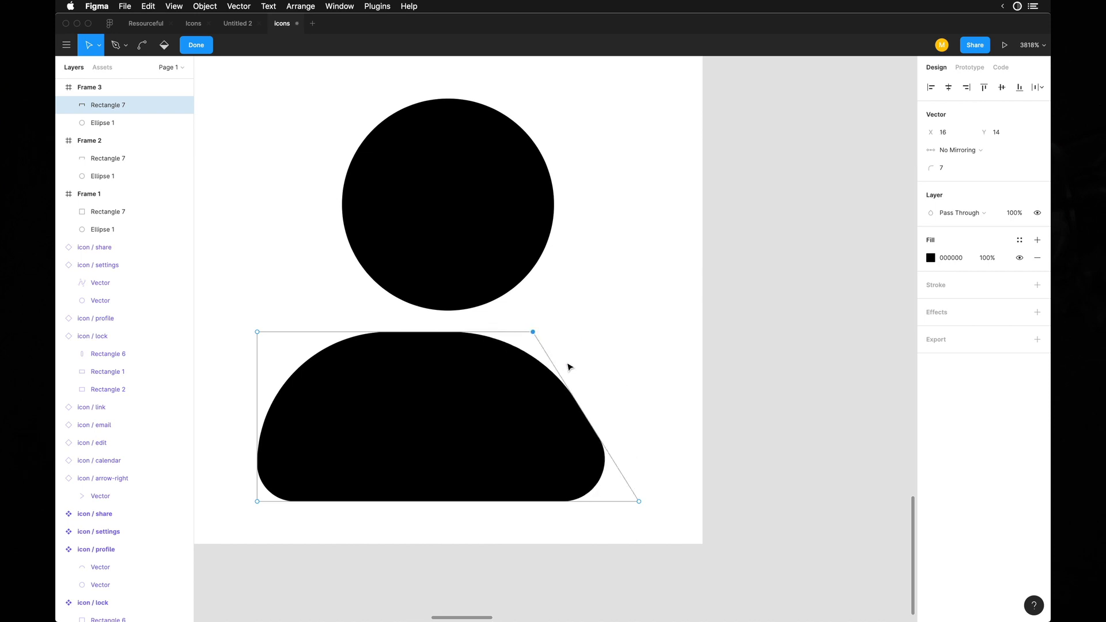
Move the top-right corner point of the solid icon's body outward to X 19
key("Right")
key("Right")
key("Right")
key("Right")
key("Left")
key("Right")
key("Right")
key("Left")
key("Right")
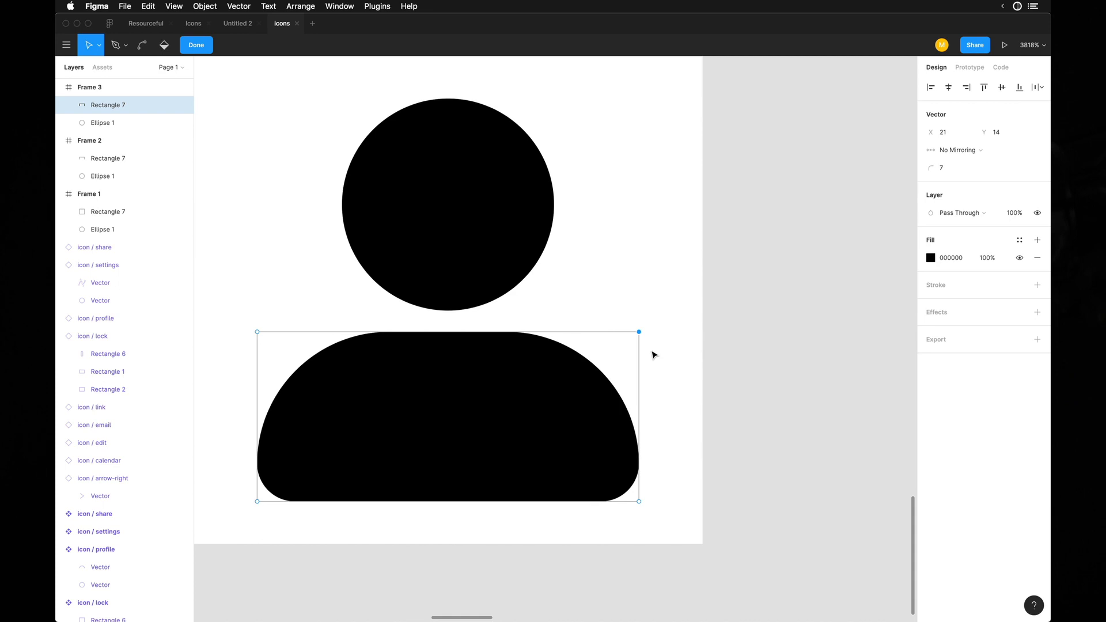
key("Left")
key("Left")
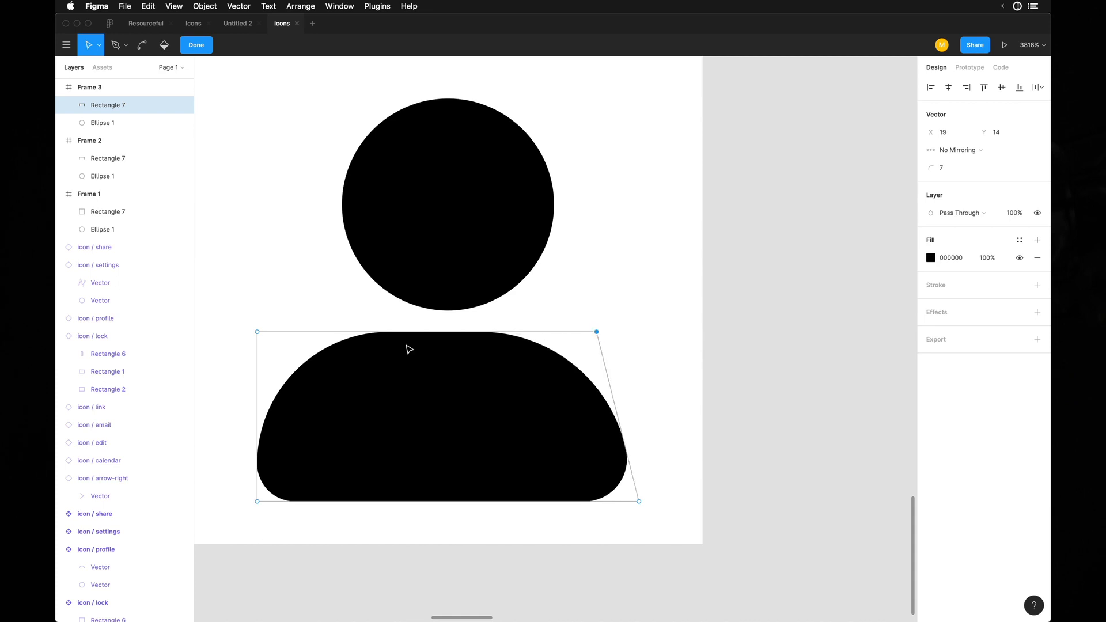
Move the solid body's top-left corner point inward by 2 pixels and check the icon at 100% zoom and enlarged
left_click(257, 332)
key("Right")
key("Right")
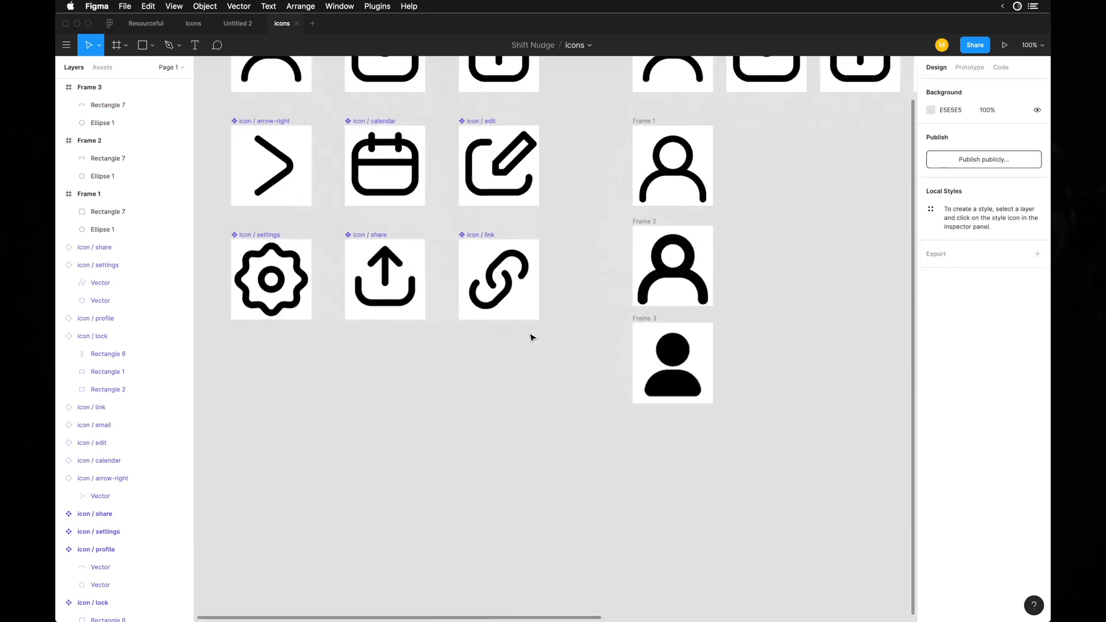
scroll(733, 343, "up", 10)
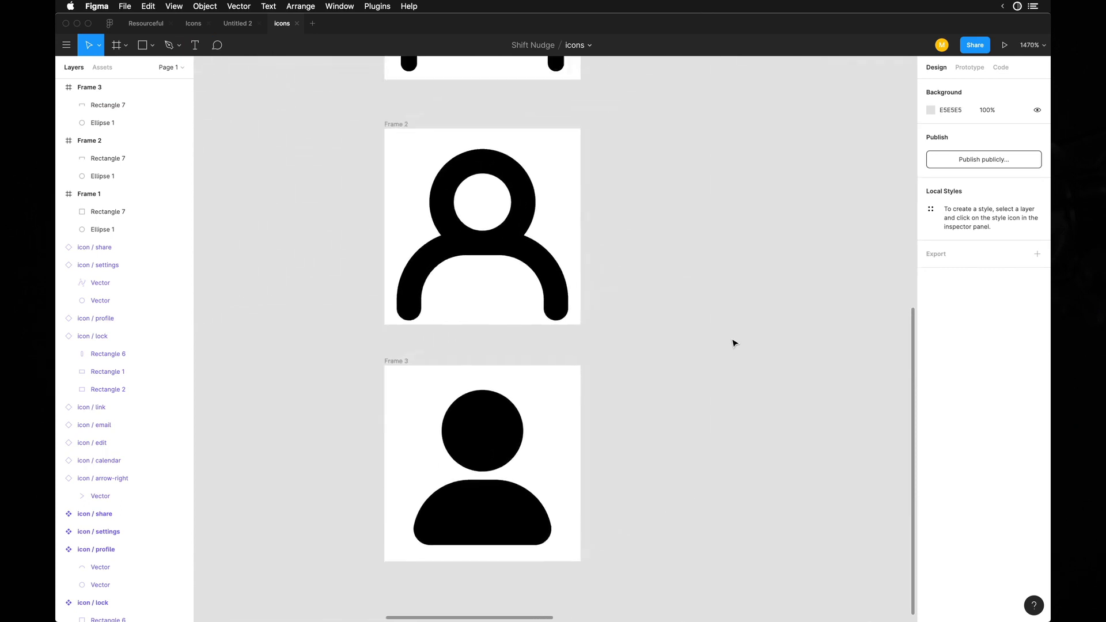
scroll(733, 344, "up", 2)
Delete the 3-pixel stroke profile frame and move the solid icon's frame up in line with the link icon
left_click(498, 293)
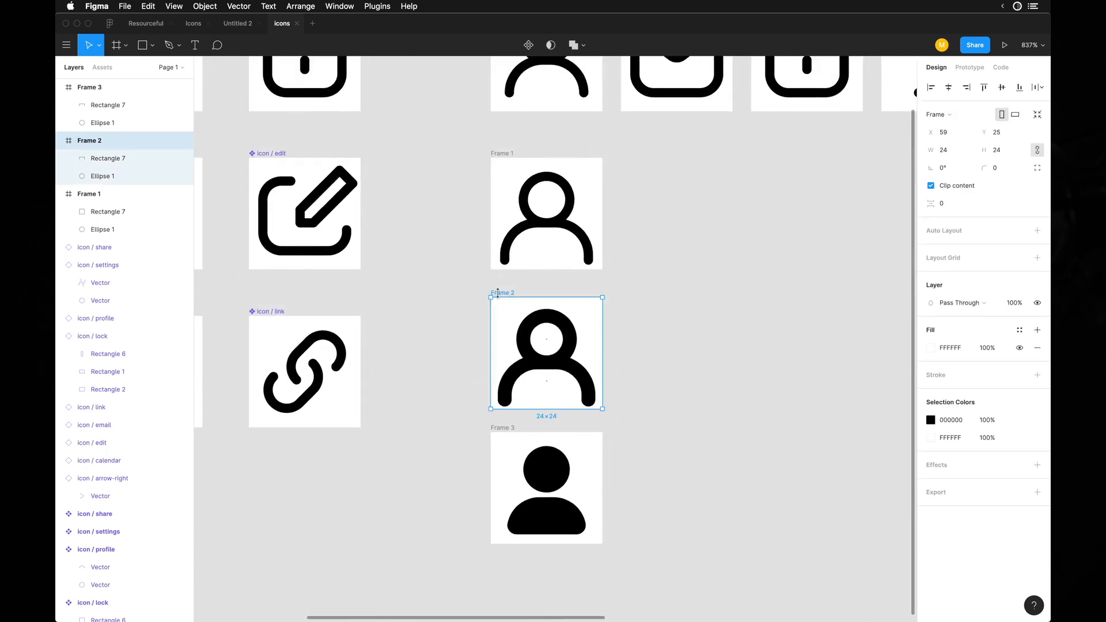
key("Delete")
left_click_drag(501, 428, 499, 311)
left_click(611, 309)
Duplicate the outline profile frame to the spot below the email icon and remove the copy's contents
scroll(610, 316, "up", 5)
scroll(610, 316, "right", 5)
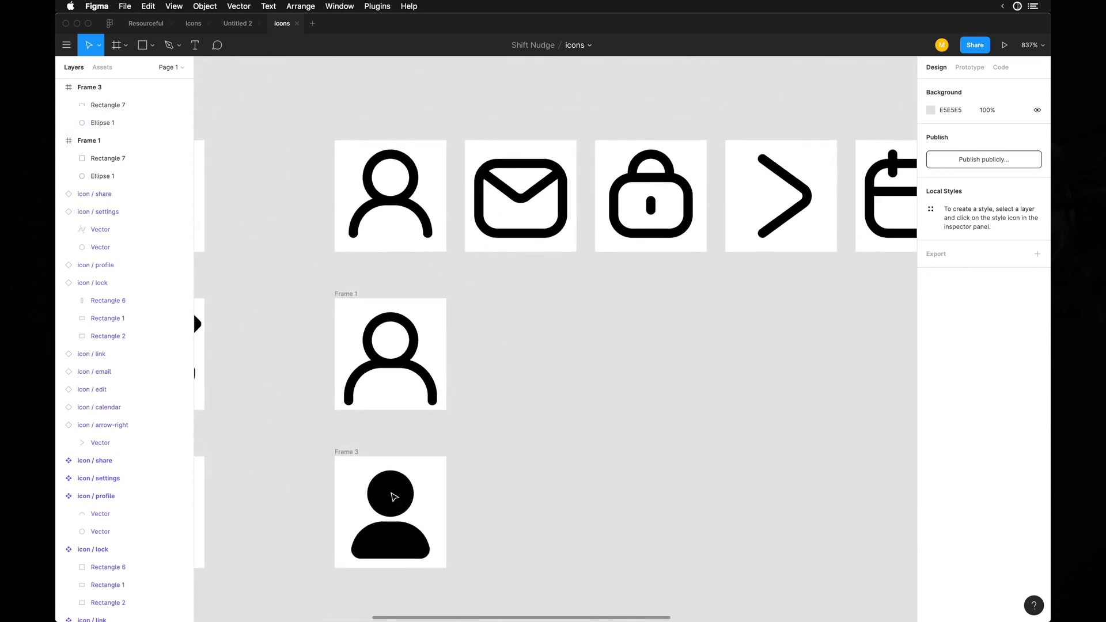
left_click_drag(359, 294, 567, 404)
key("Delete")
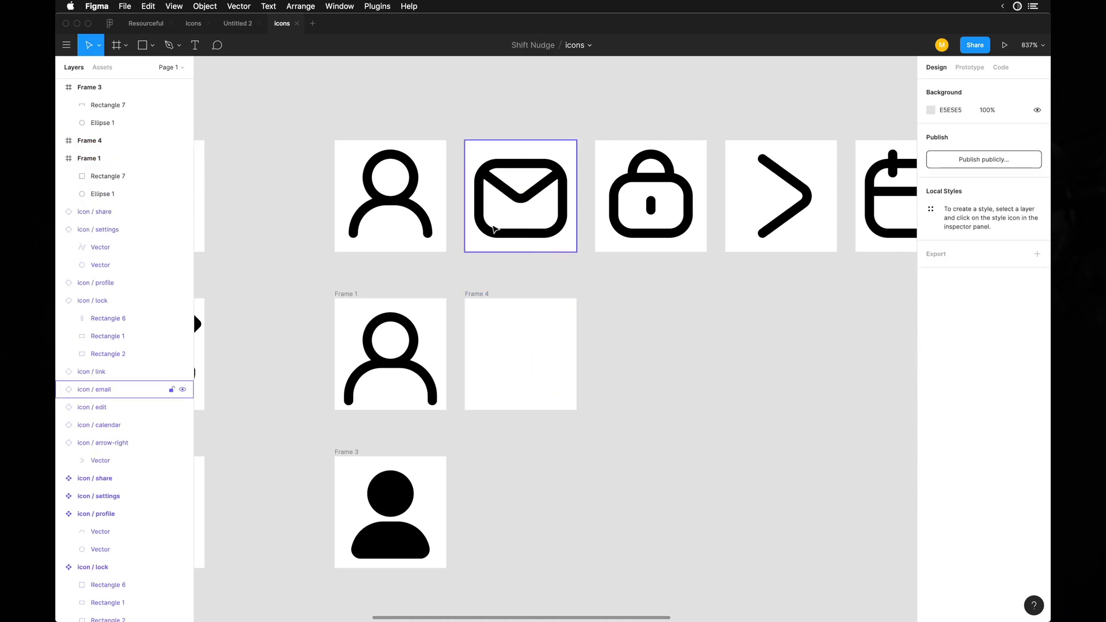
Draw an 18×12 rectangle in the empty frame and paste the outline profile body's 2-pixel black stroke style onto it
key("r")
left_click_drag(479, 332, 562, 392)
left_click(429, 384)
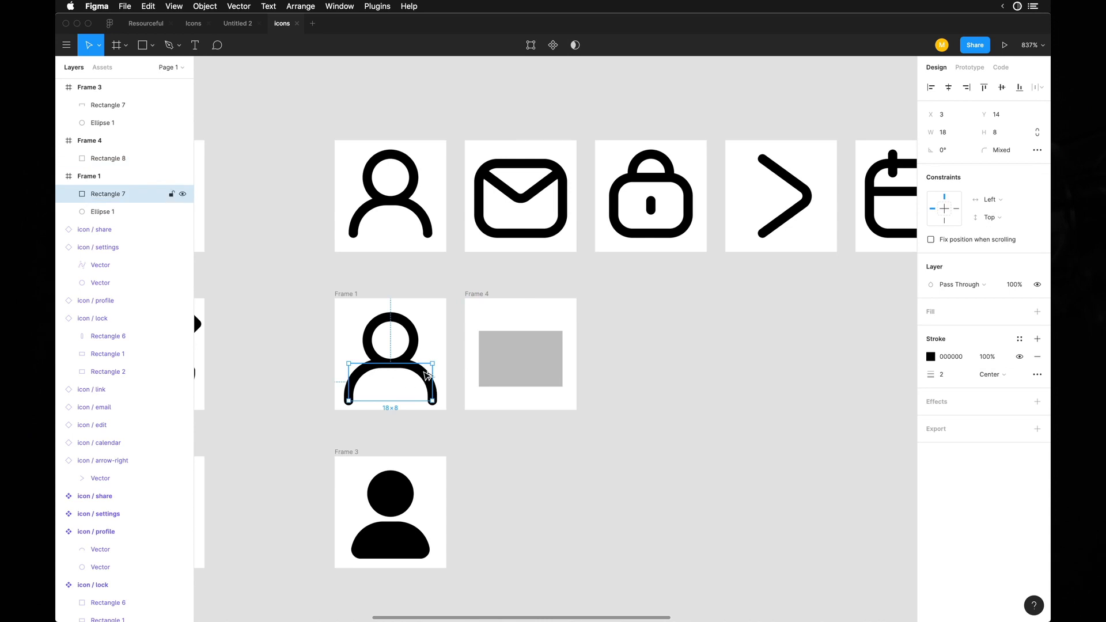
left_click(483, 377)
key("ctrl+alt+v")
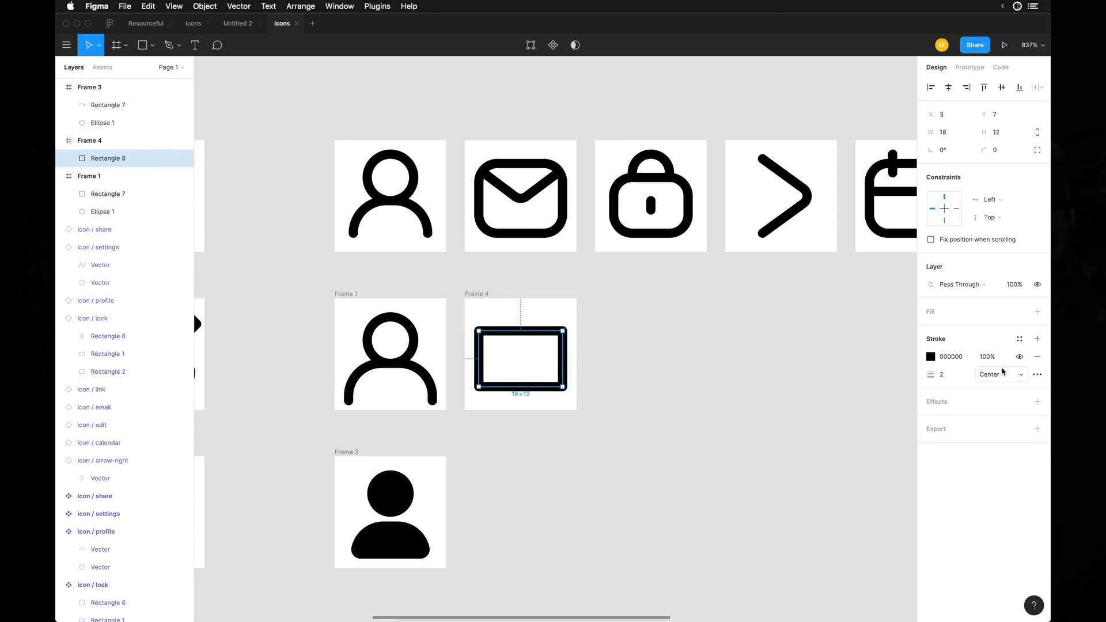
Set the envelope rectangle's corner radius to 4
left_click(999, 151)
type("3")
key("Return")
key("Up")
key("Up")
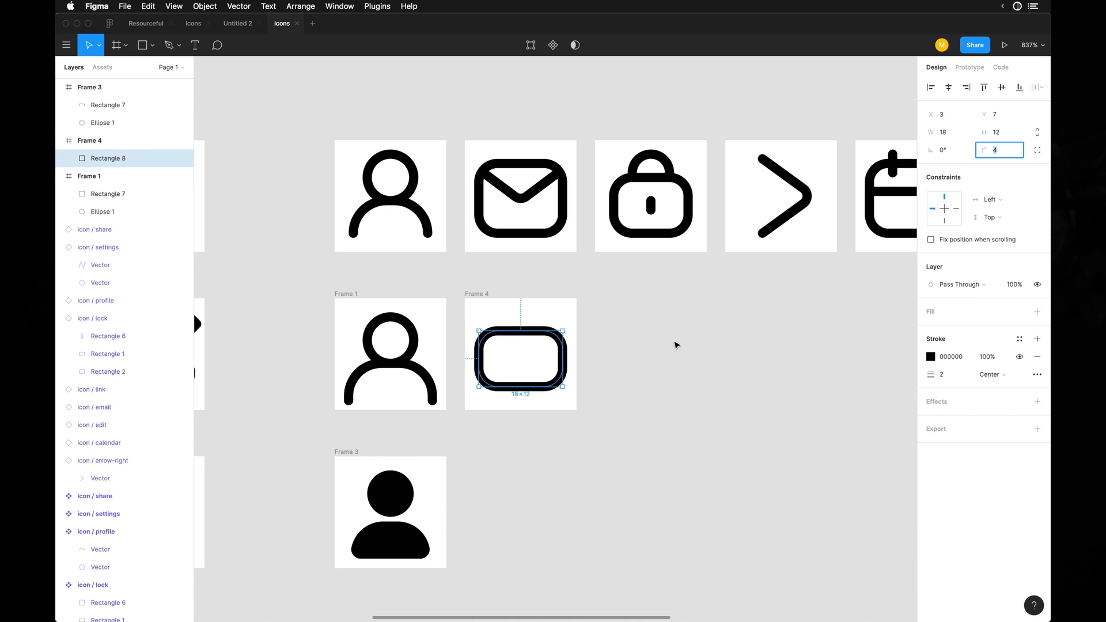
Resize the envelope rectangle to 18×14 at Y 5 and check its margins inside the frame
left_click(604, 342)
left_click(520, 335)
scroll(521, 336, "up", 5)
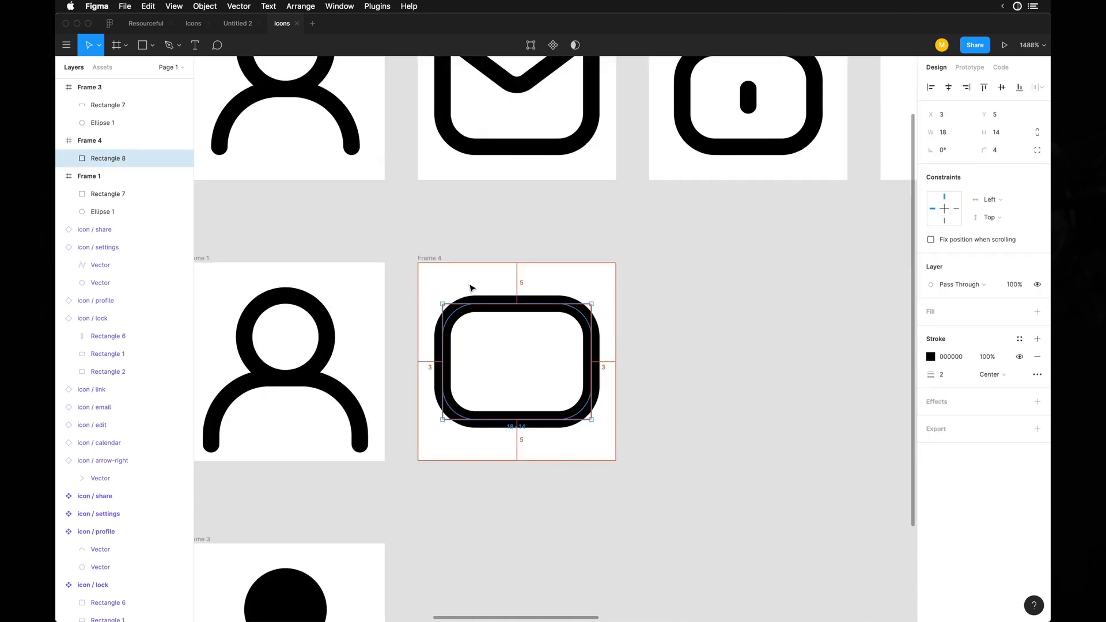
left_click(472, 288)
scroll(510, 245, "up", 2)
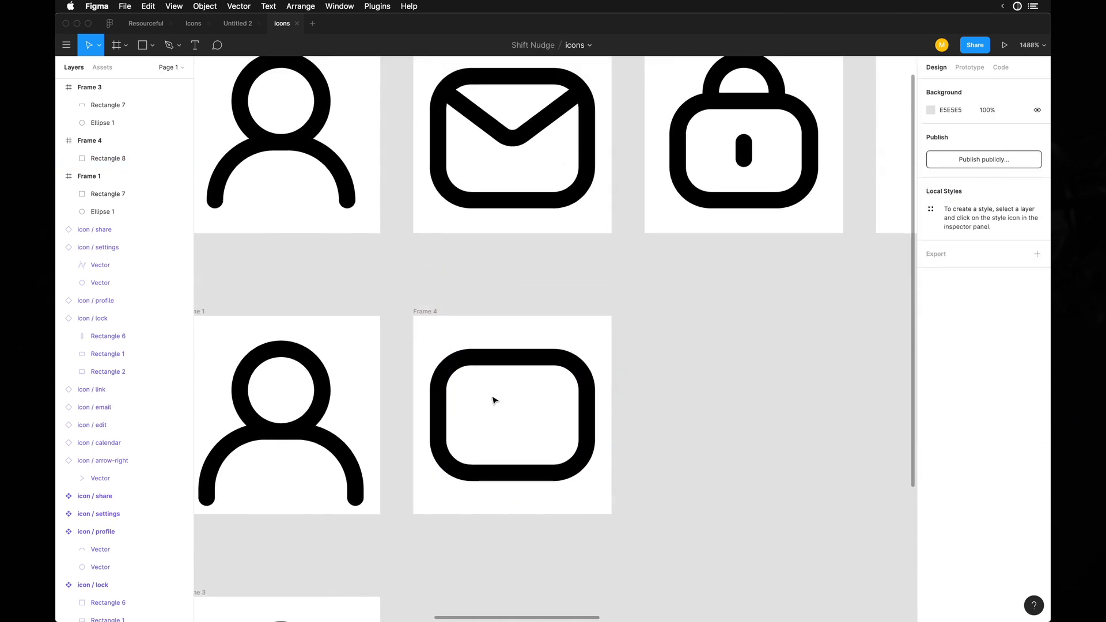
Draw a V-shaped flap path 9 wide and 4.5 high with the Pen tool and place it at X 7, Y 8
key("p")
left_click(447, 369)
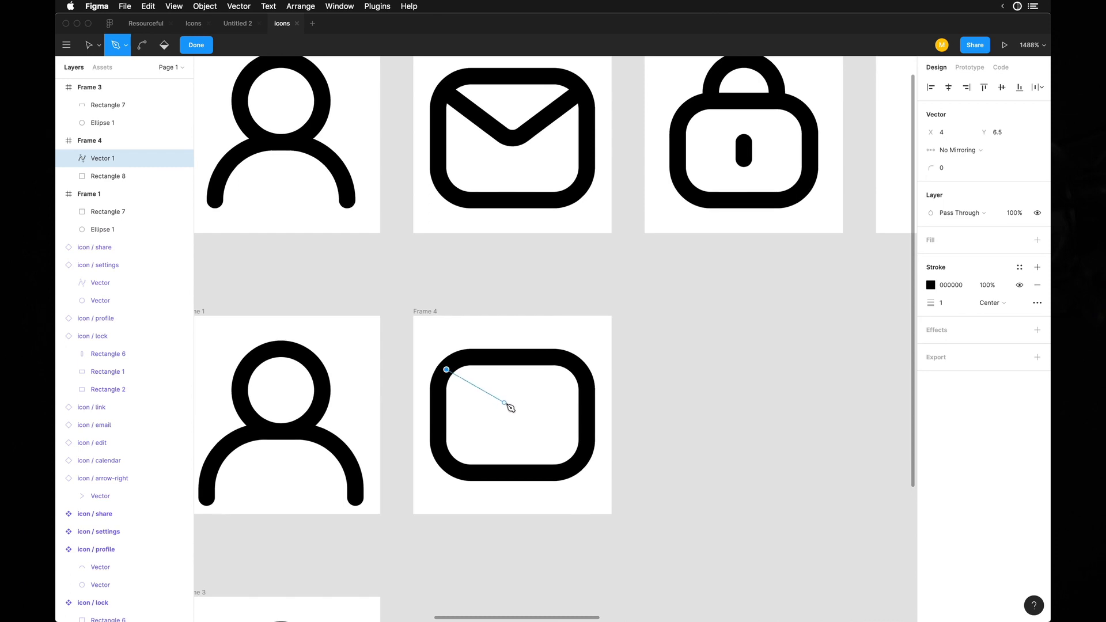
left_click(483, 407)
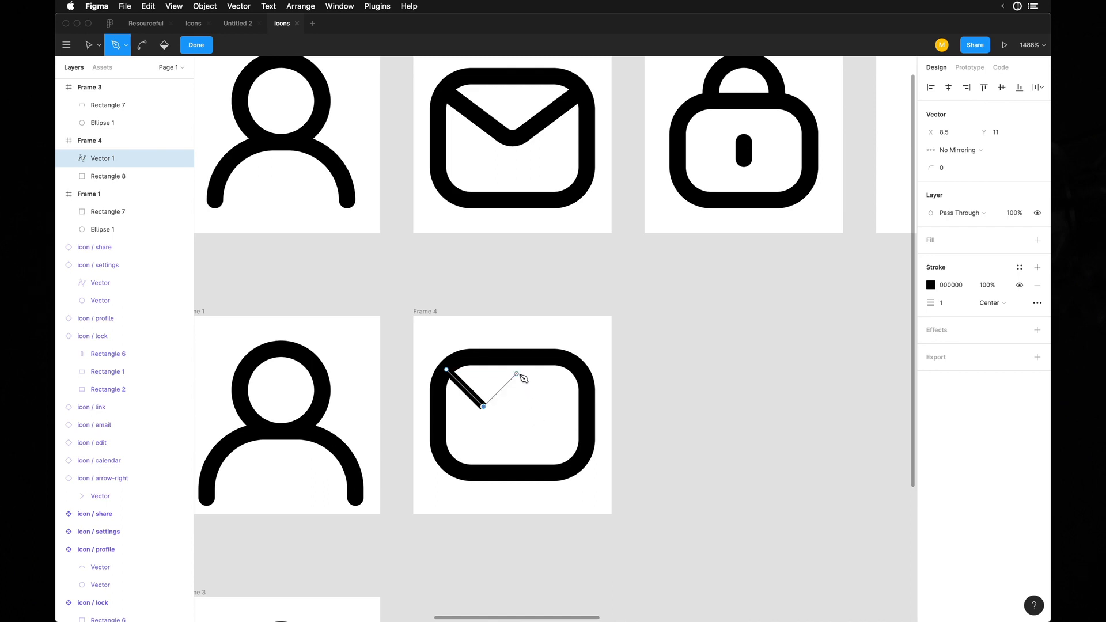
scroll(522, 383, "up", 5)
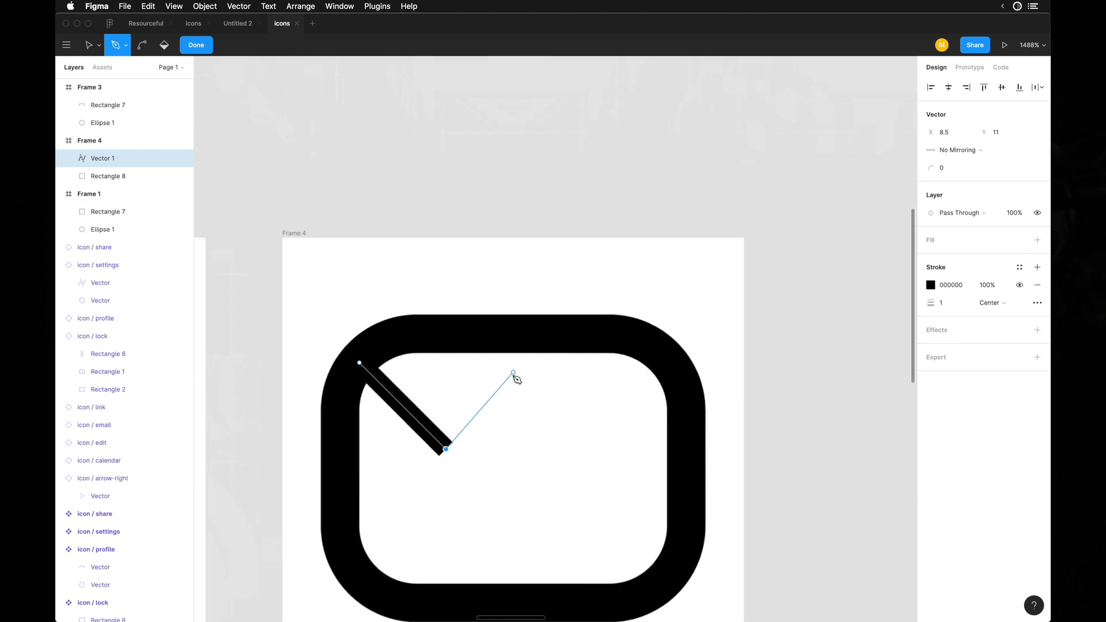
left_click(545, 356)
key("Escape")
key("Escape")
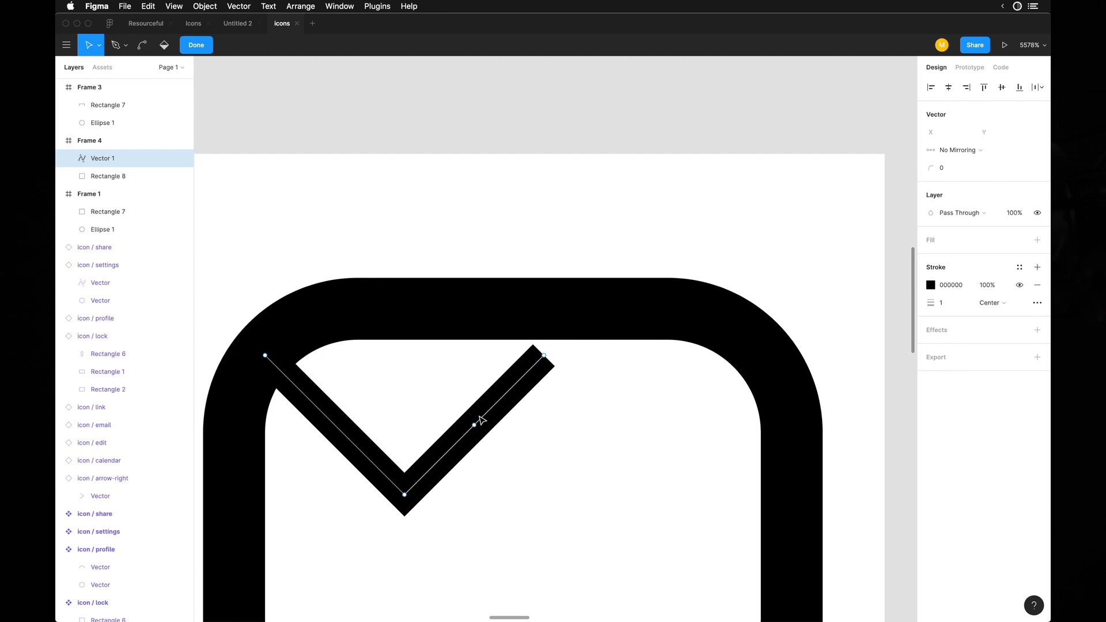
key("Escape")
key("Escape")
left_click_drag(485, 417, 581, 463)
scroll(581, 463, "down", 5)
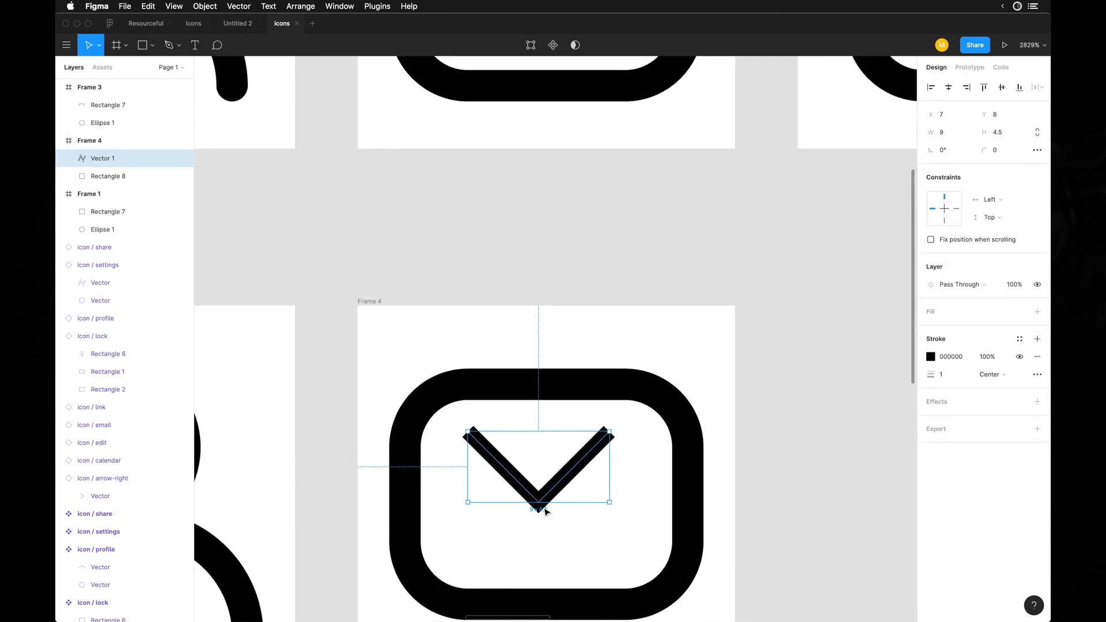
key("p")
left_click(499, 535)
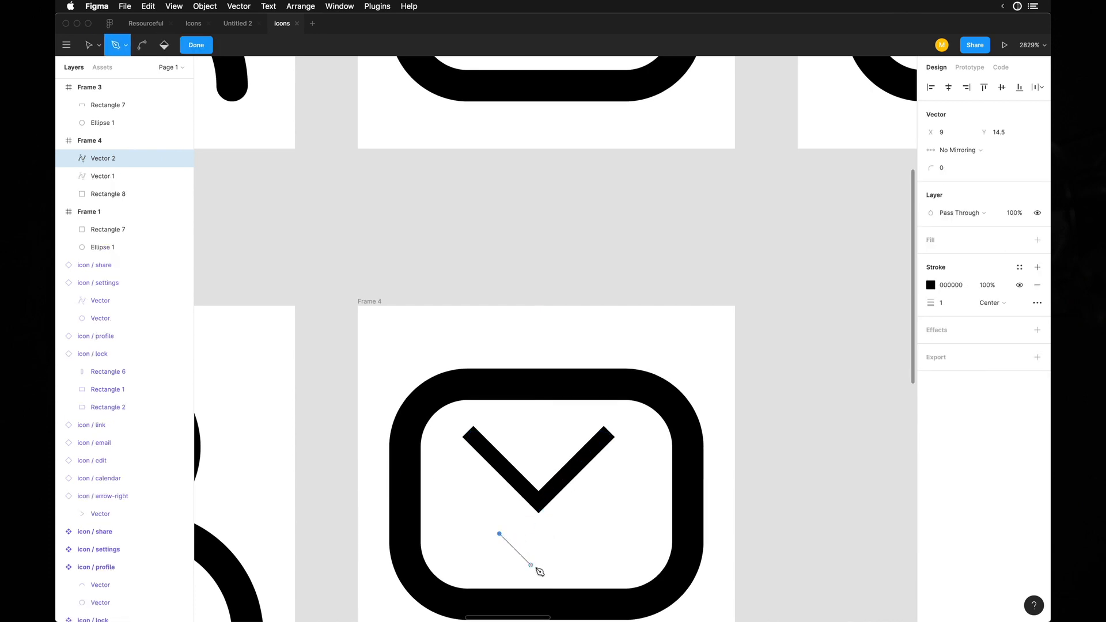
left_click(531, 566)
left_click(625, 534)
key("Escape")
key("Escape")
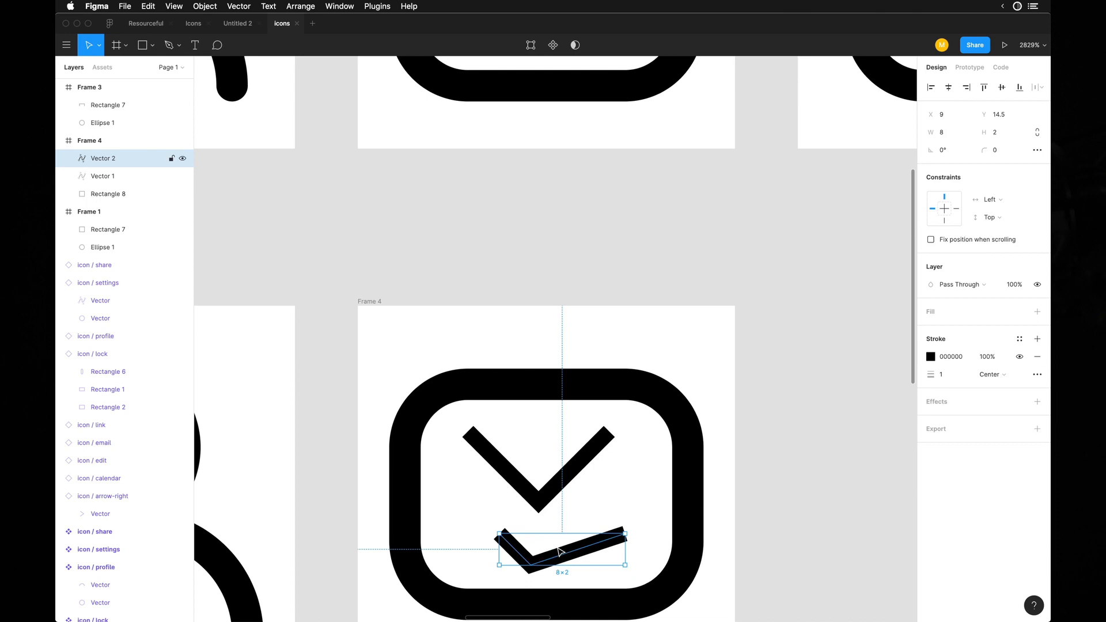
key("BackSpace")
Move the V-shaped flap to X 4, Y 6 and paste the 2-pixel rounded stroke style onto it
left_click(567, 482)
left_click_drag(567, 482, 522, 451)
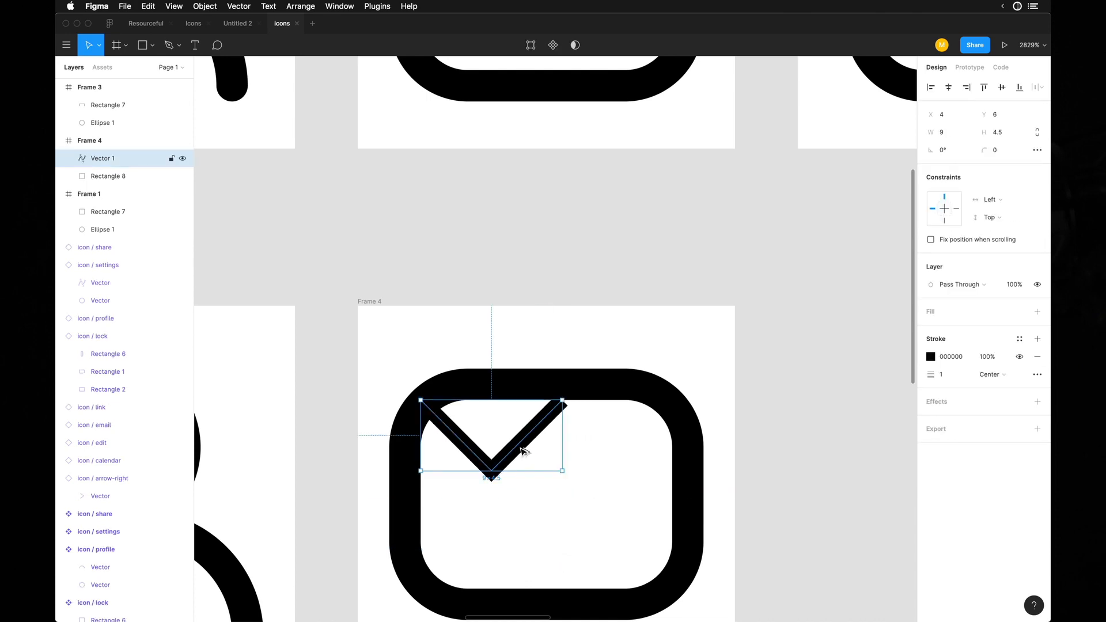
key("alt+super+v")
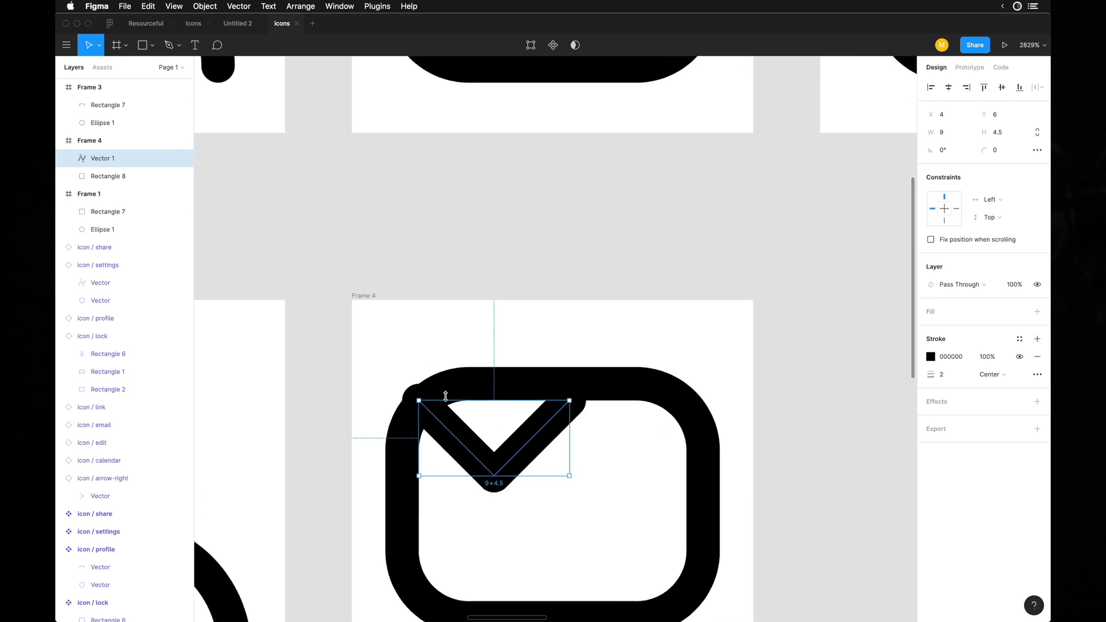
Check the flap's corner overlap in outline view and shift the flap to X 5, Y 7
scroll(445, 396, "up", 5)
key("super+y")
key("super+y")
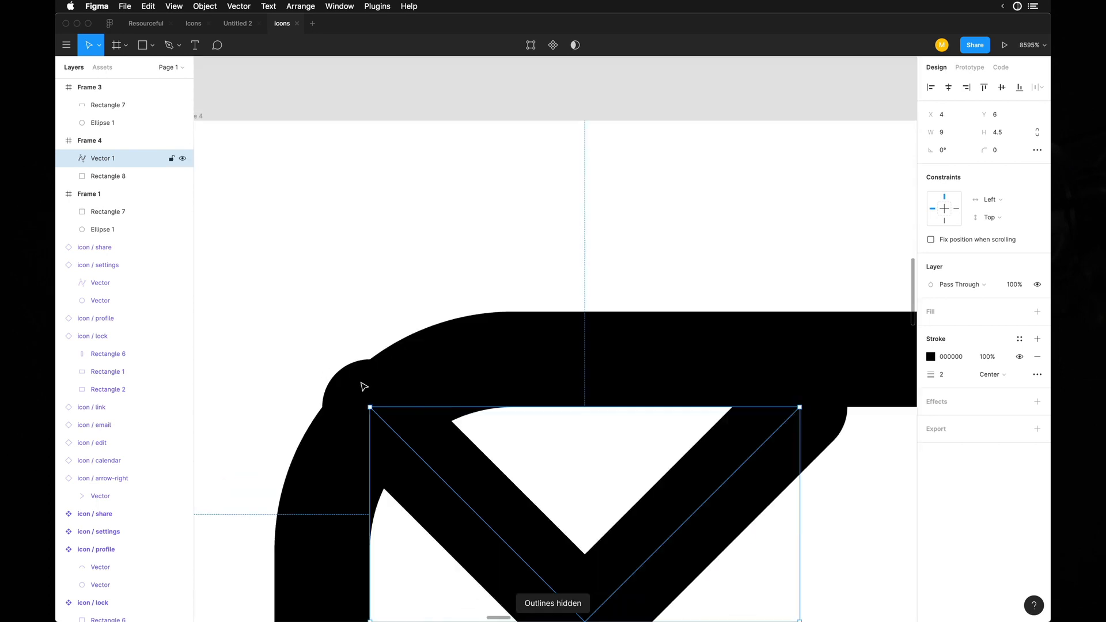
key("Right")
key("Down")
scroll(383, 393, "down", 5)
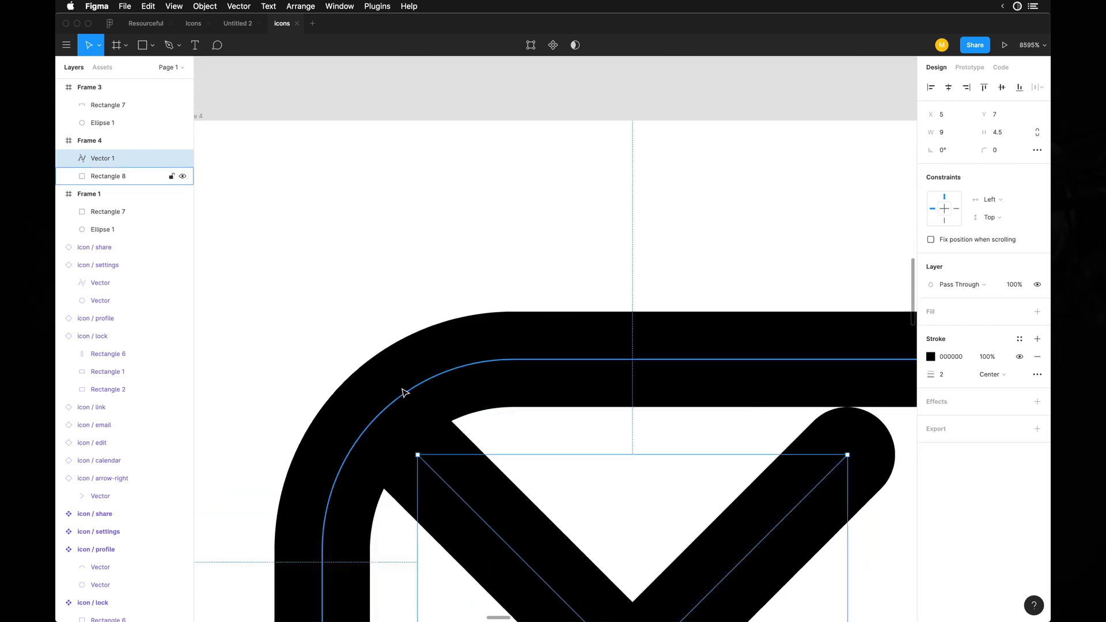
Resize the envelope flap to 14×5 and check its distances to the frame edges
scroll(407, 410, "down", 3)
scroll(407, 411, "right", 3)
left_click_drag(489, 402, 561, 399)
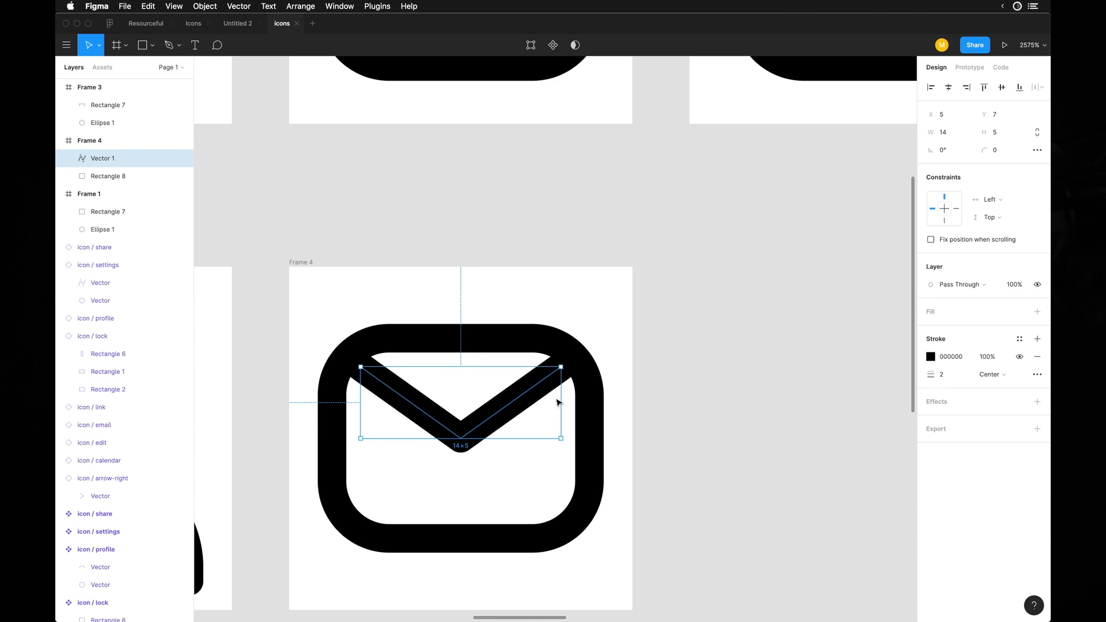
key("alt")
scroll(472, 486, "up", 3)
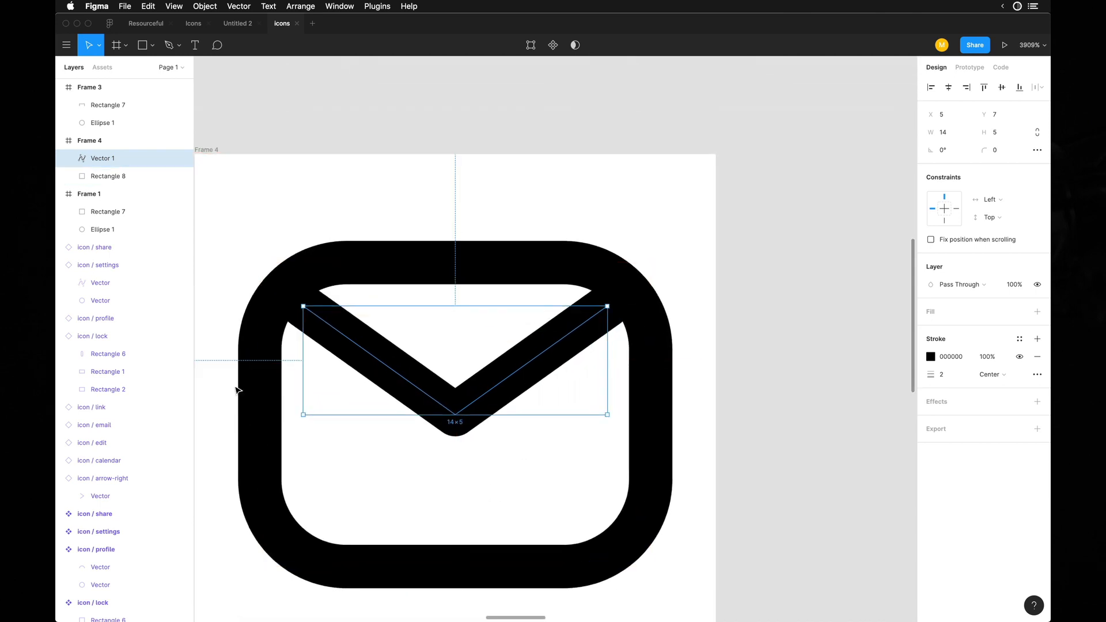
scroll(237, 390, "left", 3)
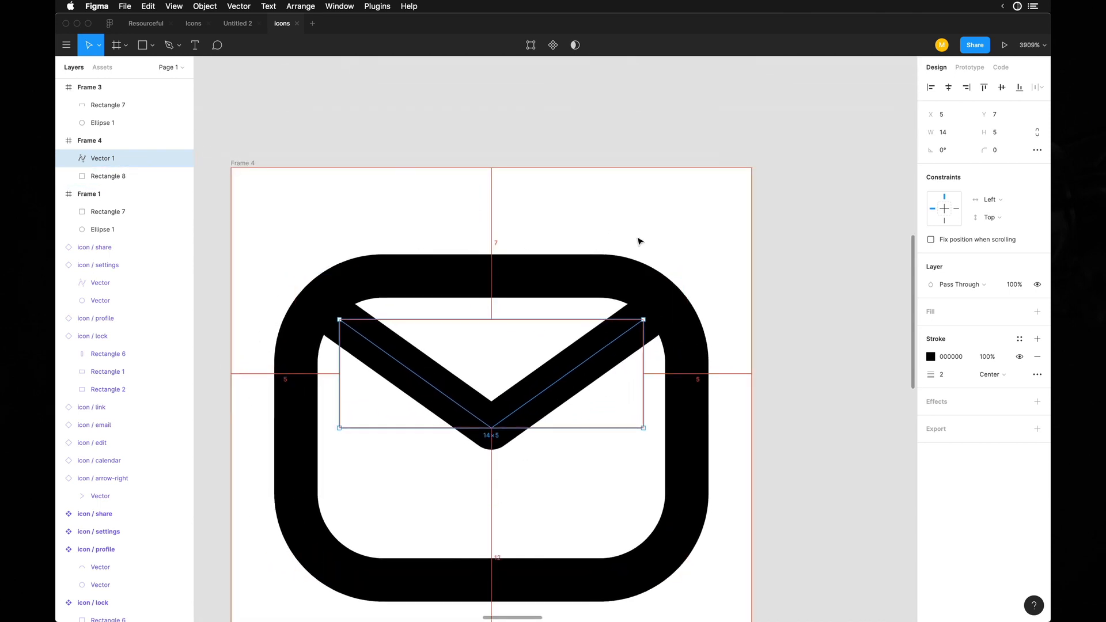
Try the envelope flap at a width of 15 and return it to 14
key("super+Right")
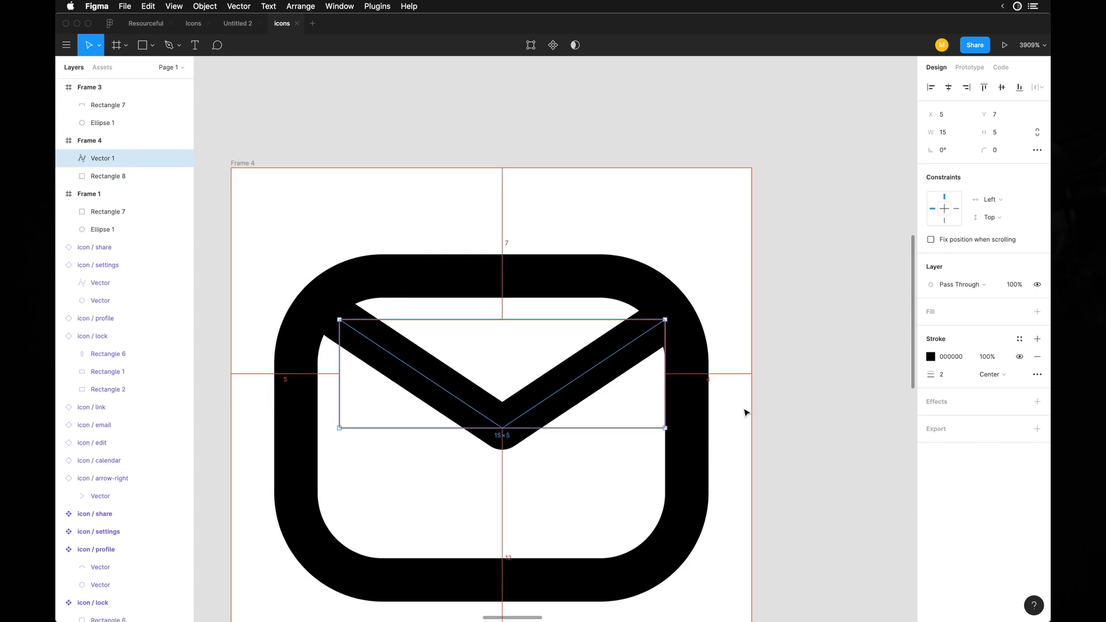
scroll(732, 395, "up", 3)
scroll(700, 370, "down", 5)
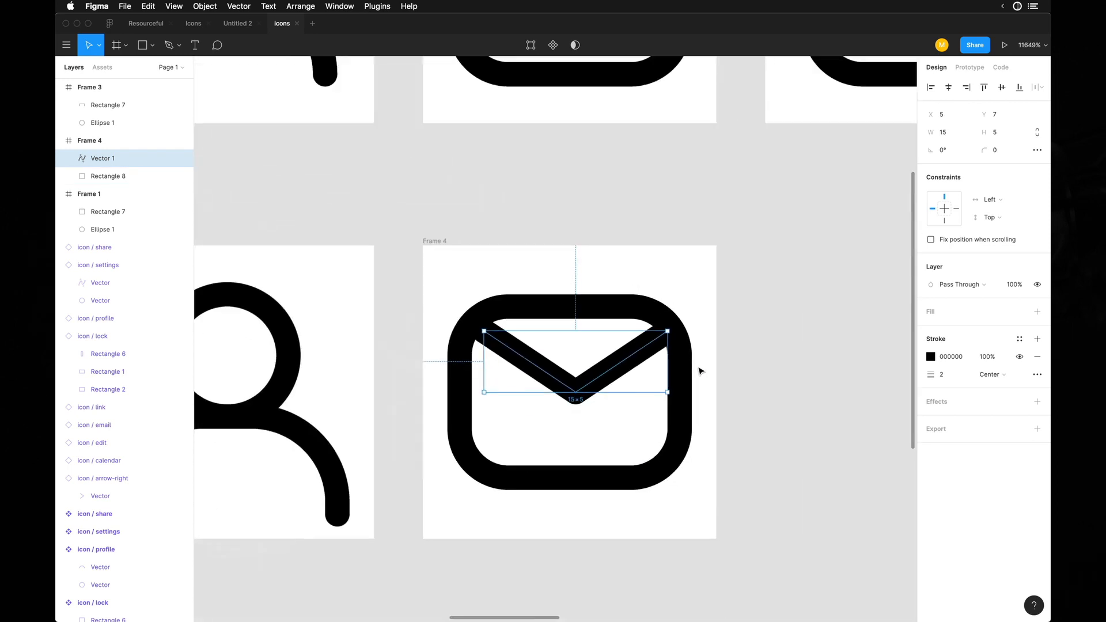
key("super+Left")
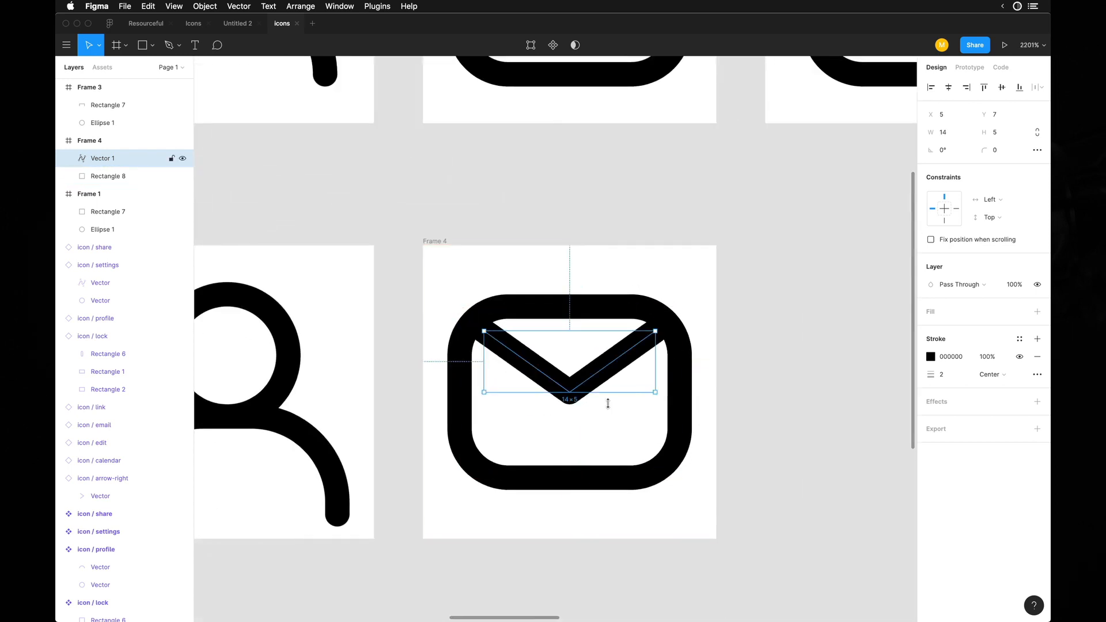
Compare the recreated email icon with the original icons and the outline and solid profile icons
scroll(604, 444, "down", 5)
left_click(605, 443)
scroll(636, 432, "down", 2)
scroll(636, 432, "up", 2)
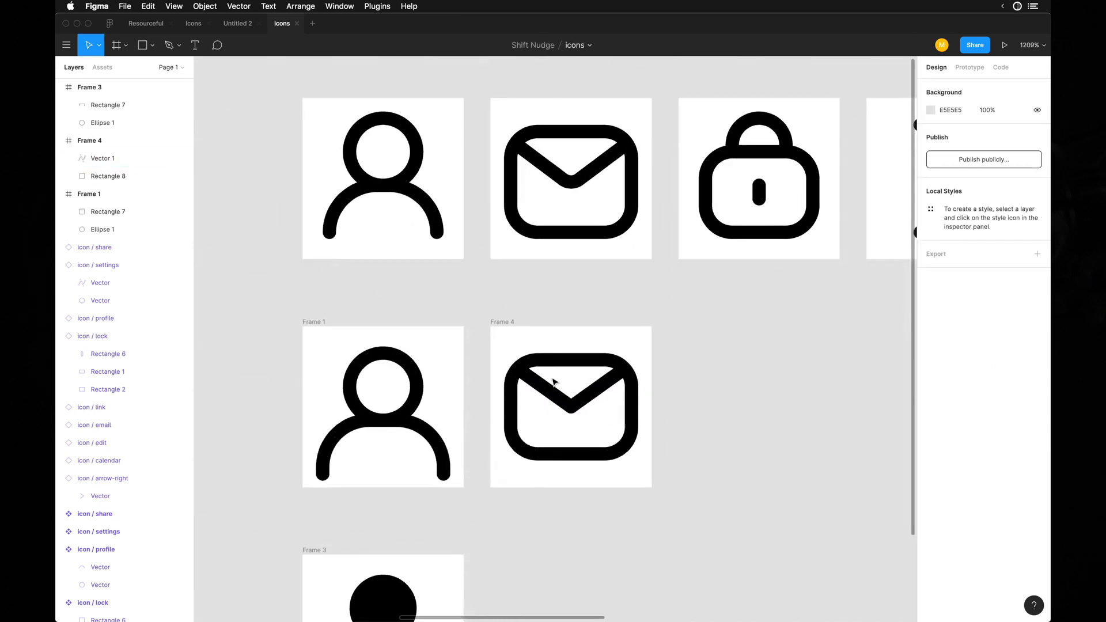
scroll(506, 455, "up", 2)
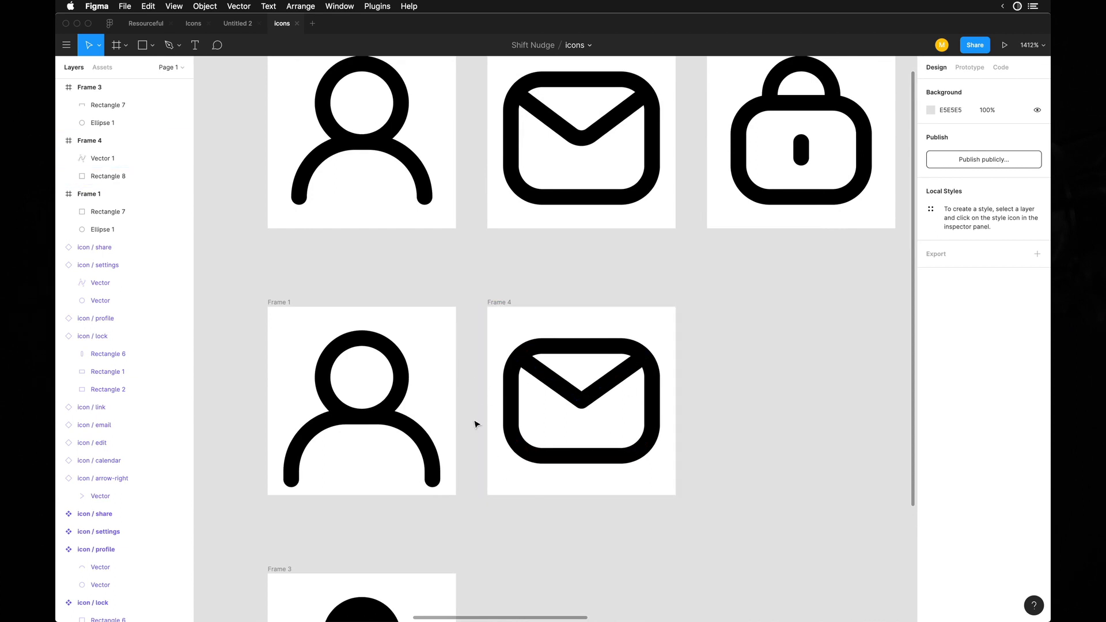
scroll(477, 490, "down", 10)
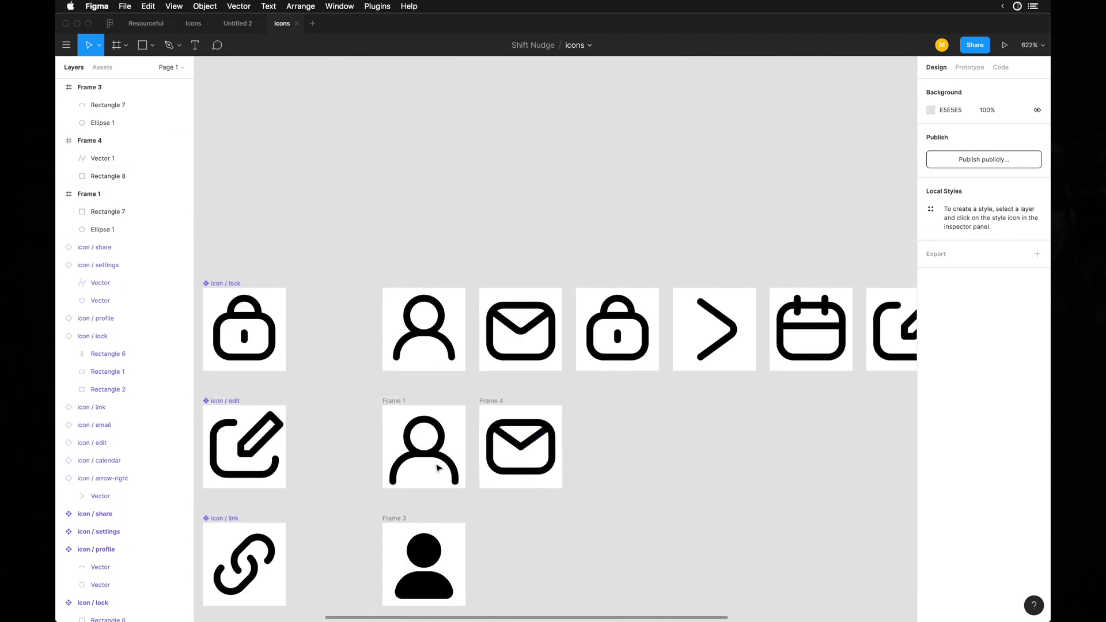
Reduce the height of the outline profile icon's body to 7
scroll(438, 468, "up", 8)
left_click(493, 499)
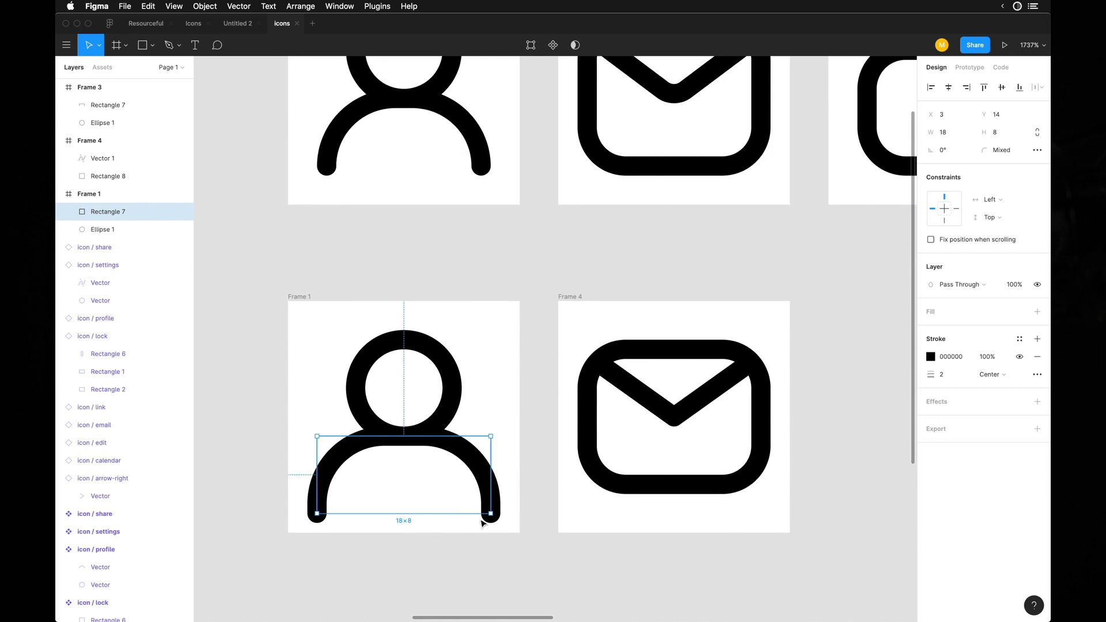
key("super+Up")
key("super+Down")
left_click_drag(401, 512, 401, 504)
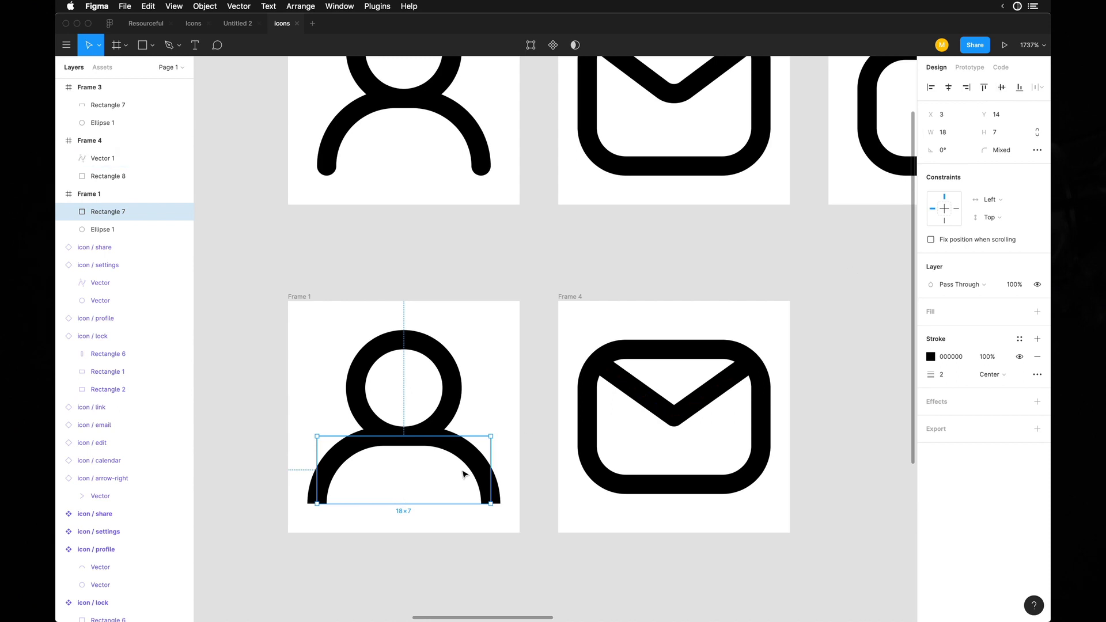
Edit the outline profile body's points to a height of 6 with the top corners rounded at radius 6
key("Return")
left_click(443, 436)
left_click(944, 168)
type("6")
key("Return")
scroll(401, 455, "up", 5)
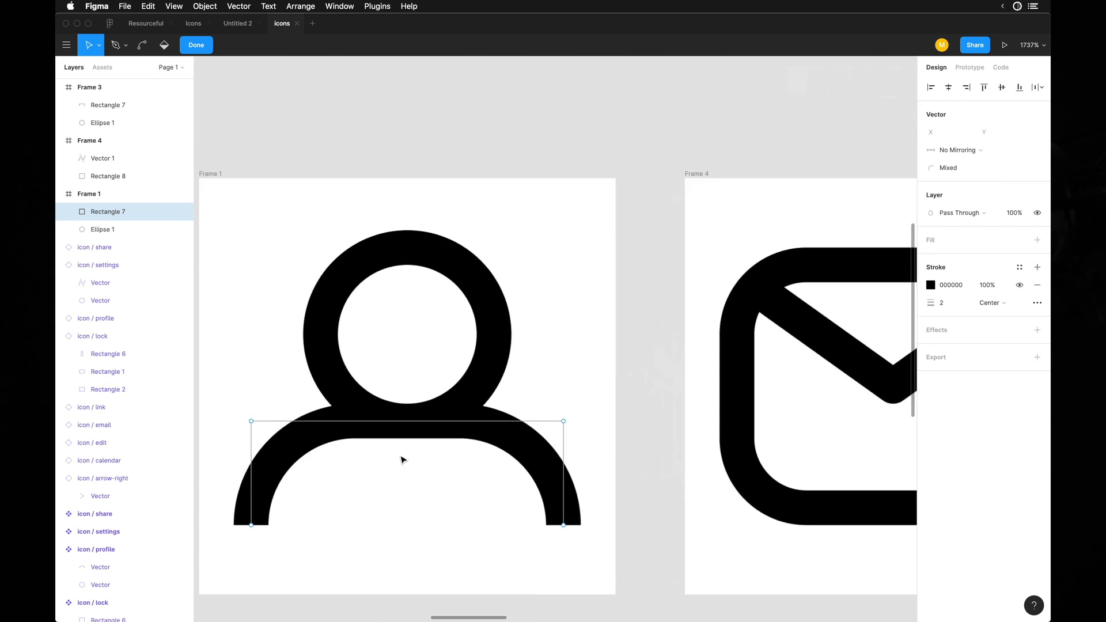
Finish editing the outline profile body's points and move the body shape out of Frame 1, directly below it
key("Escape")
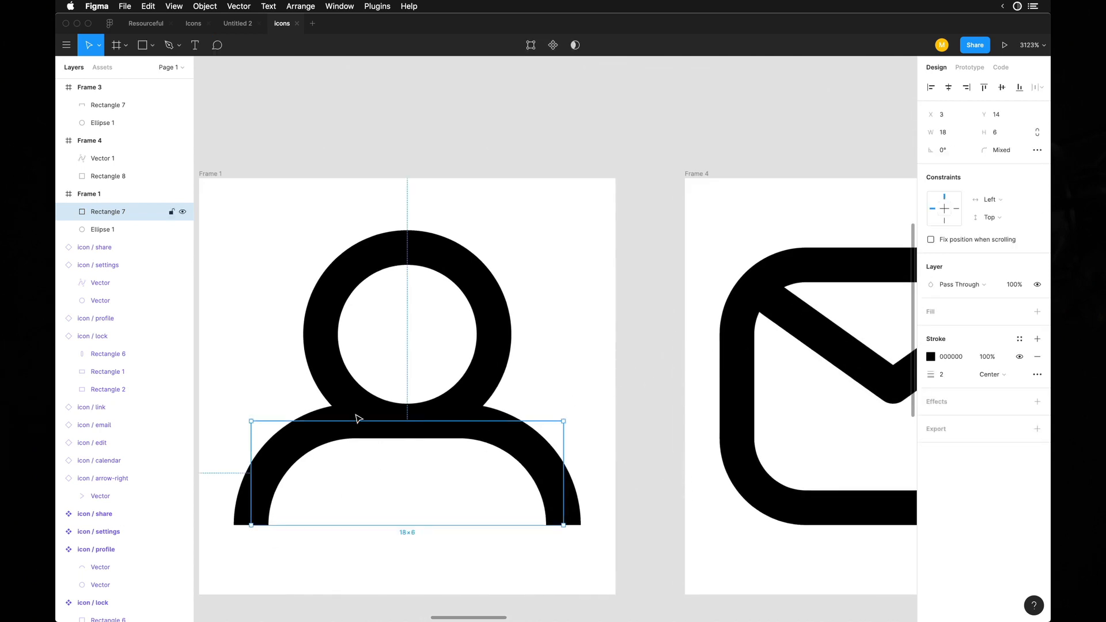
scroll(459, 477, "down", 5)
left_click(425, 529)
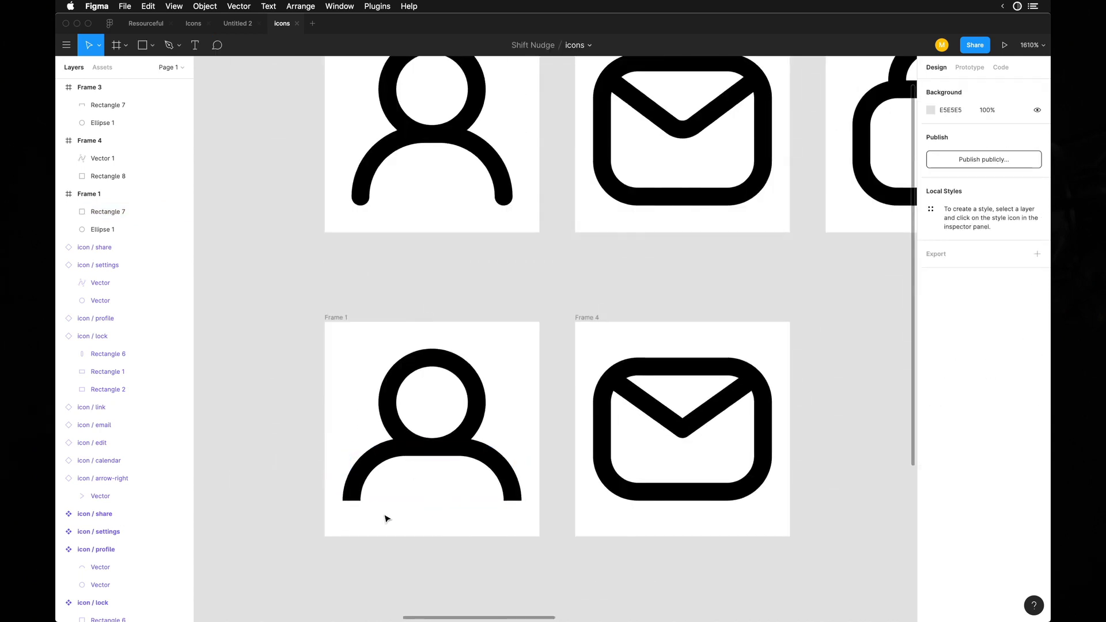
key("p")
key("v")
left_click_drag(358, 464, 352, 568)
key("p")
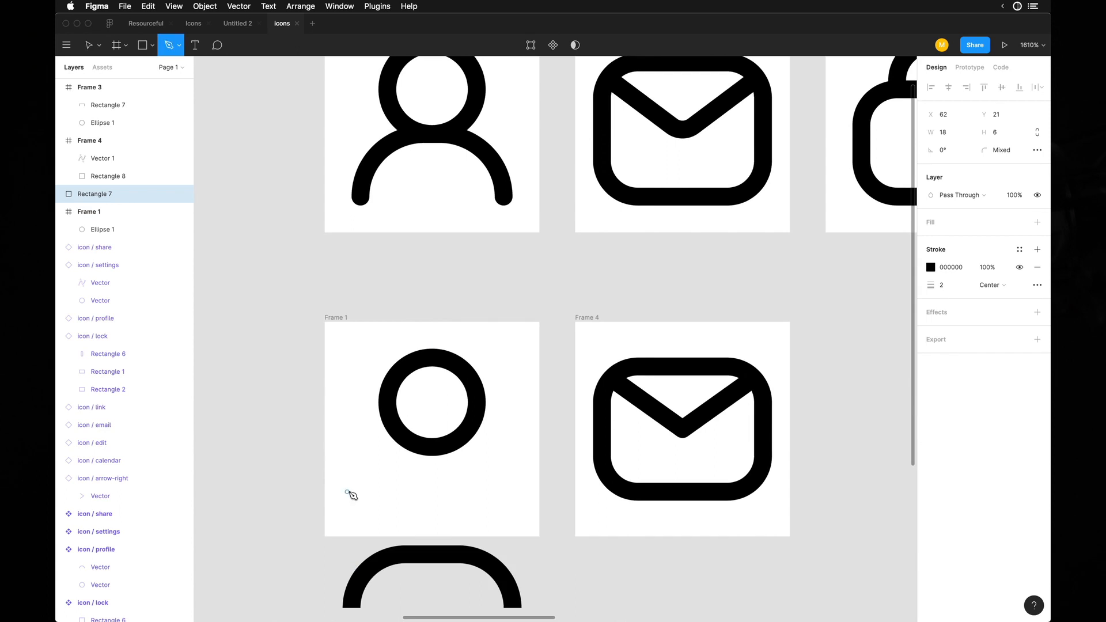
left_click(352, 496)
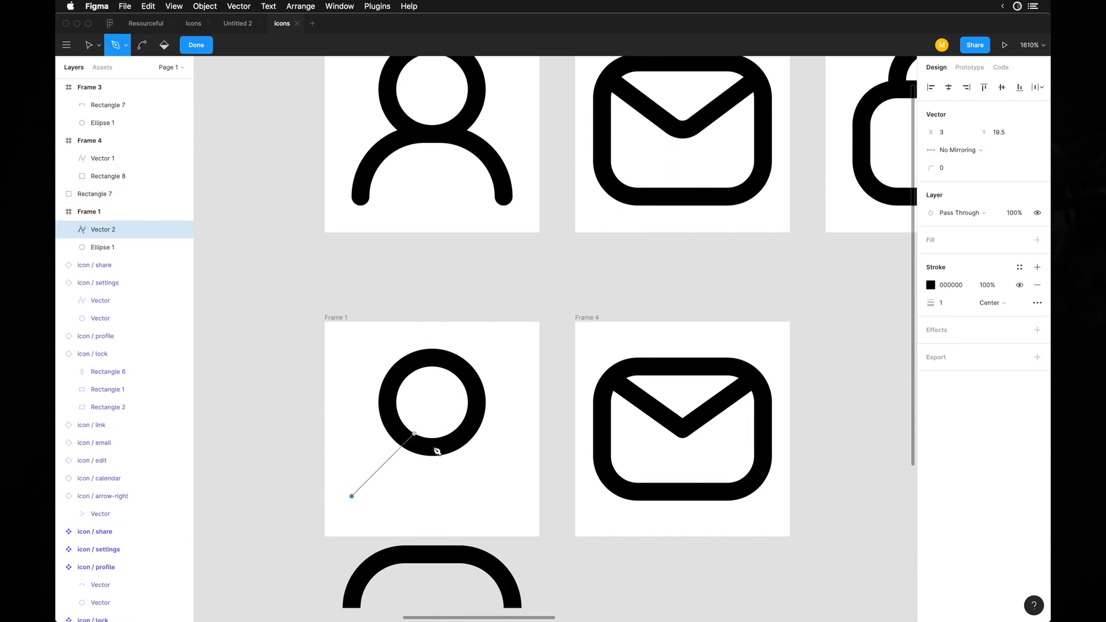
key("Escape")
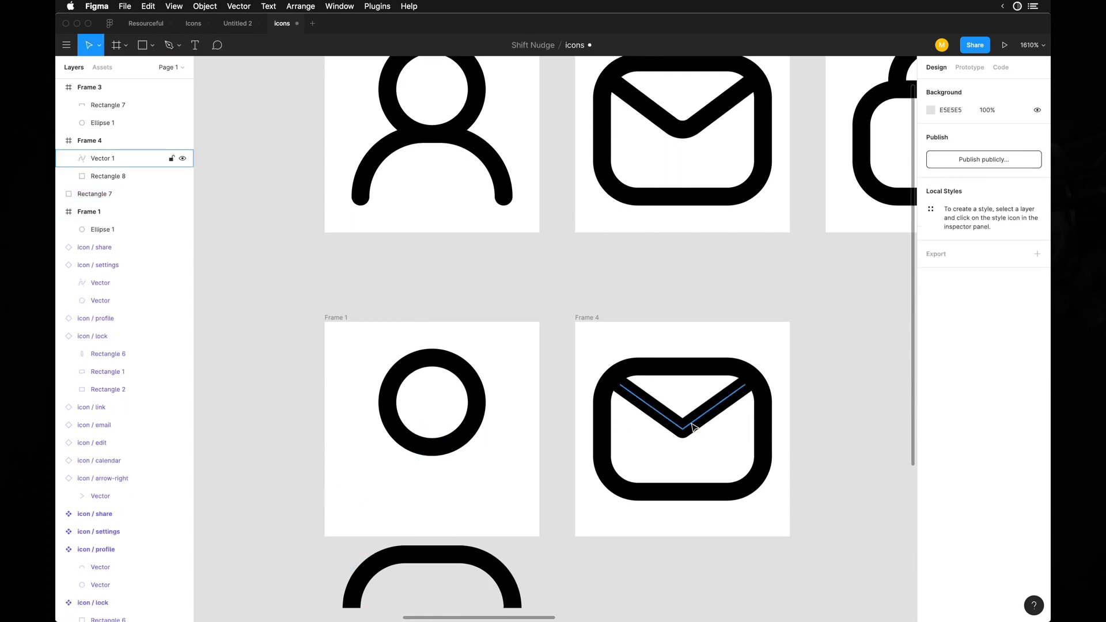
Place a copy of the email icon's flap below the outline profile's head and flip it vertically
left_click_drag(694, 419, 464, 487)
key("super+z")
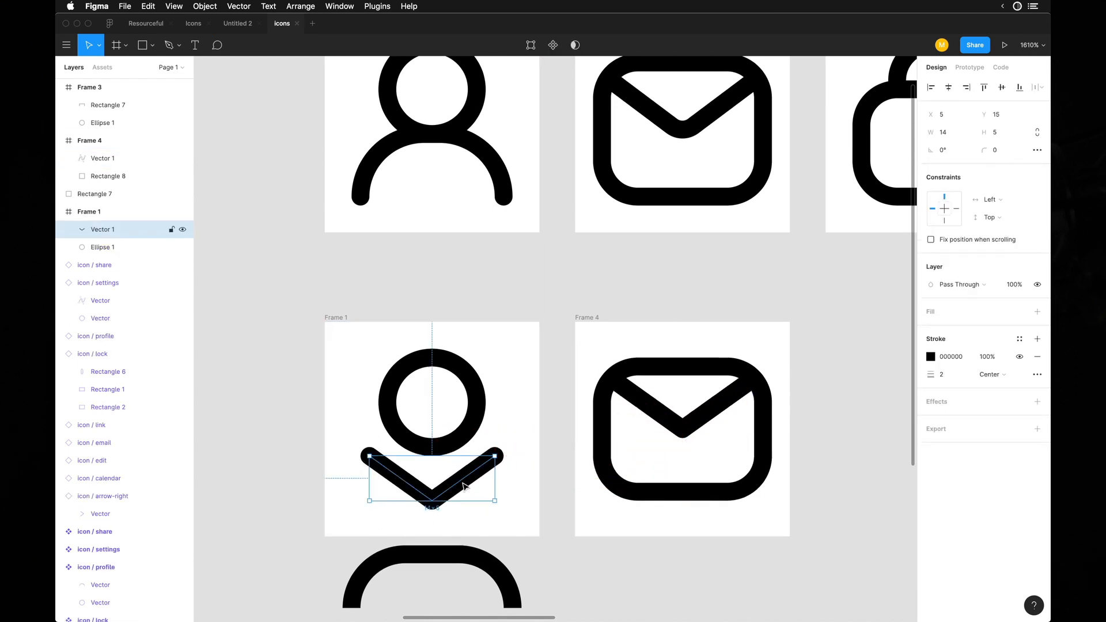
key("shift+v")
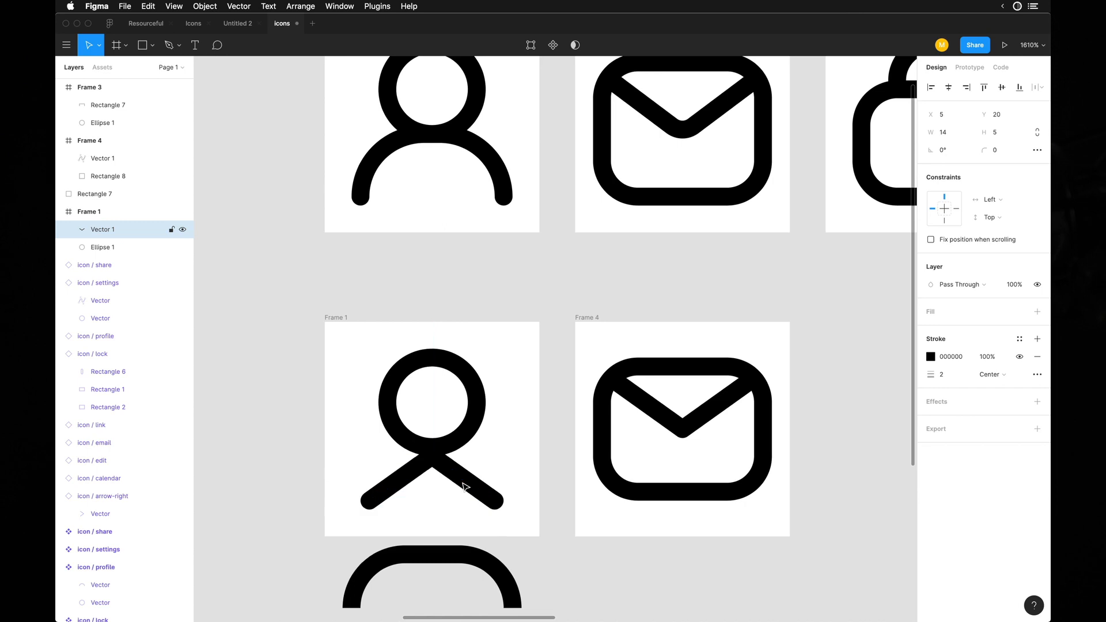
Resize the flipped chevron below the profile's head to 18 × 6, centred in Frame 1 at X 3
left_click_drag(463, 473, 458, 472)
key("super+Down")
key("super+Down")
key("super+Down")
key("Down")
key("Down")
key("Down")
key("Left")
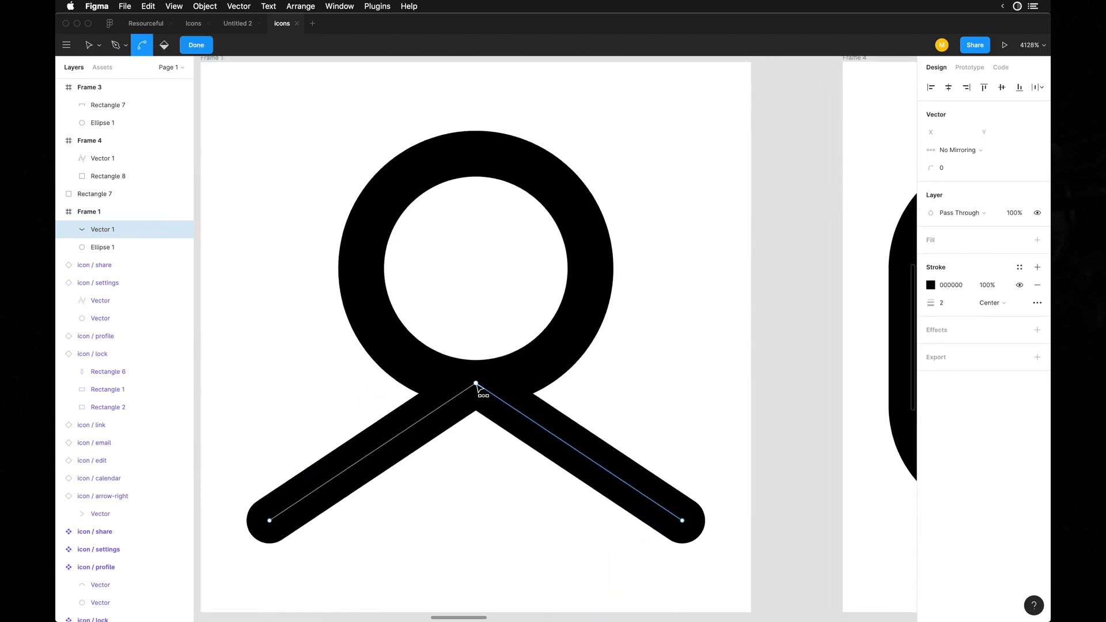
Bend the chevron's top point with horizontal, mirrored handles so that it forms a smooth shoulder arc below the head
key("p")
key("super")
left_click_drag(482, 385, 662, 390)
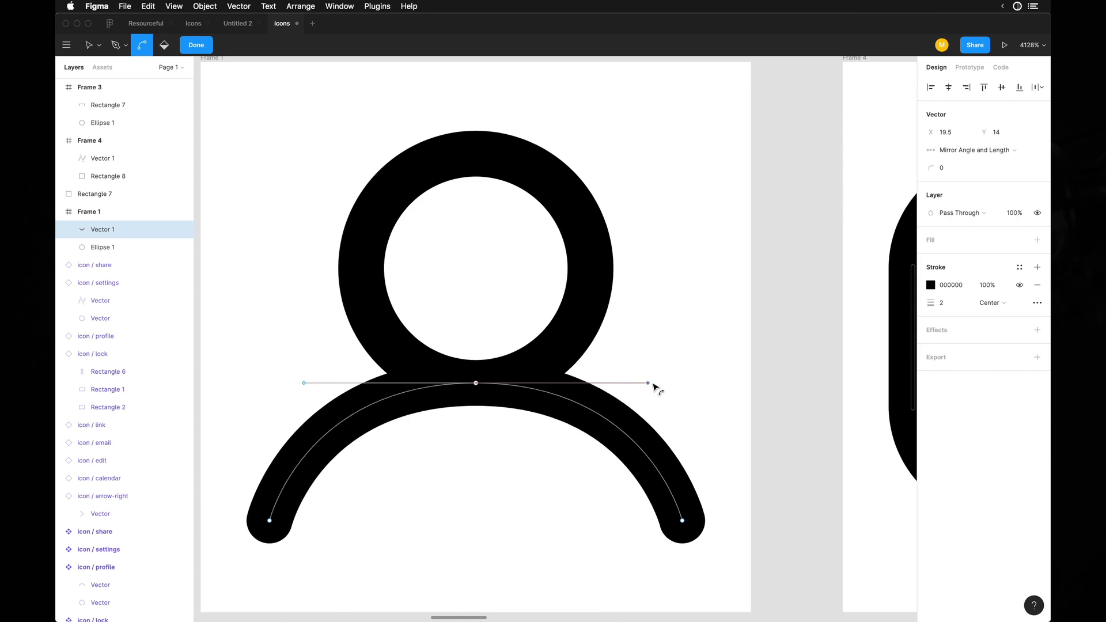
left_click_drag(660, 385, 655, 385)
key("Escape")
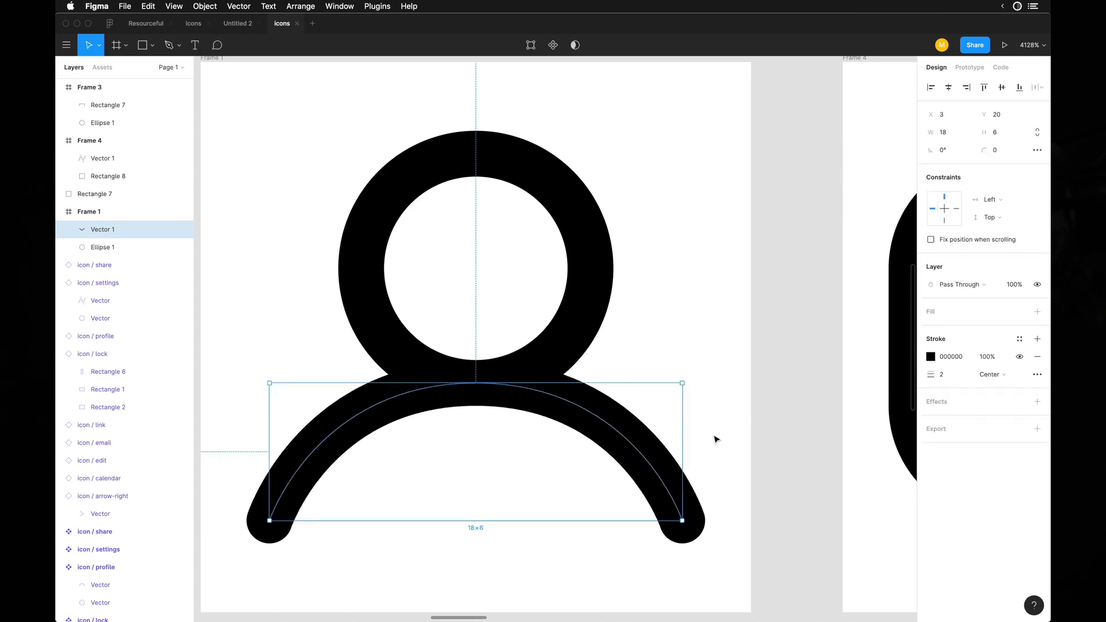
left_click(734, 457)
Move the spare body shape below Frame 1 to Y 20 and set its two top corner points to radius 30
scroll(735, 460, "down", 5)
scroll(735, 459, "down", 1)
scroll(735, 459, "right", 1)
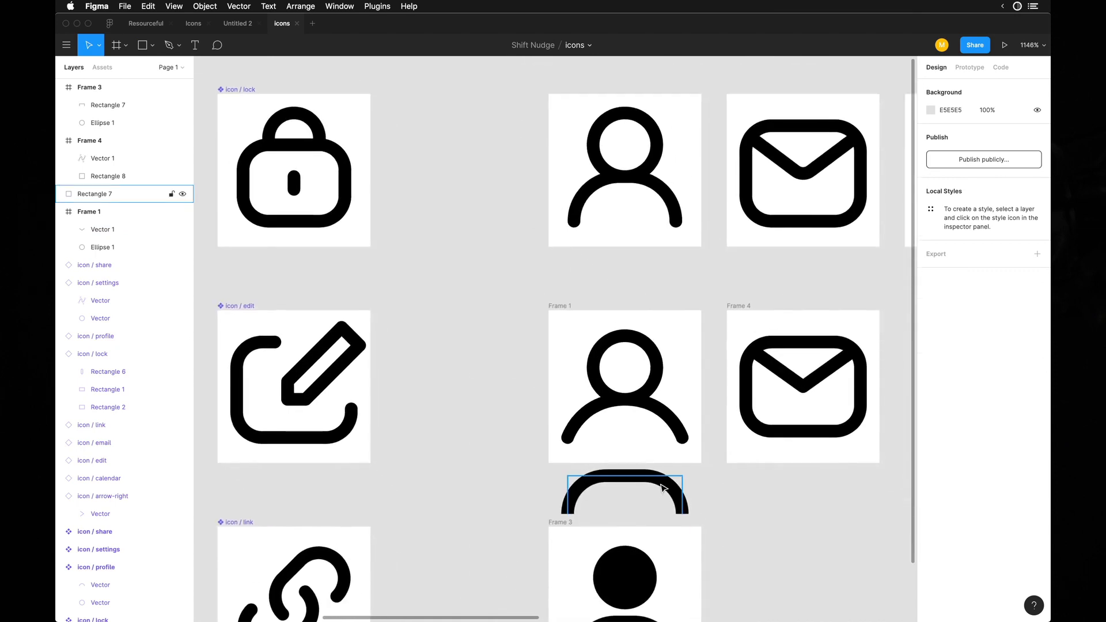
left_click(664, 487)
left_click_drag(664, 487, 664, 481)
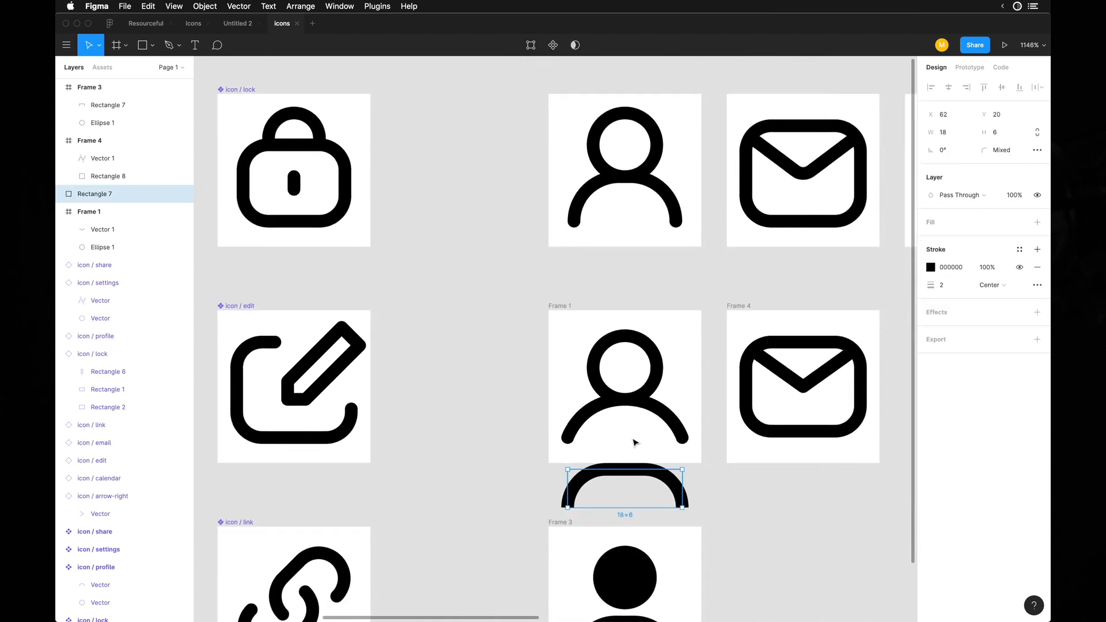
double_click(664, 496)
left_click_drag(559, 469, 757, 491)
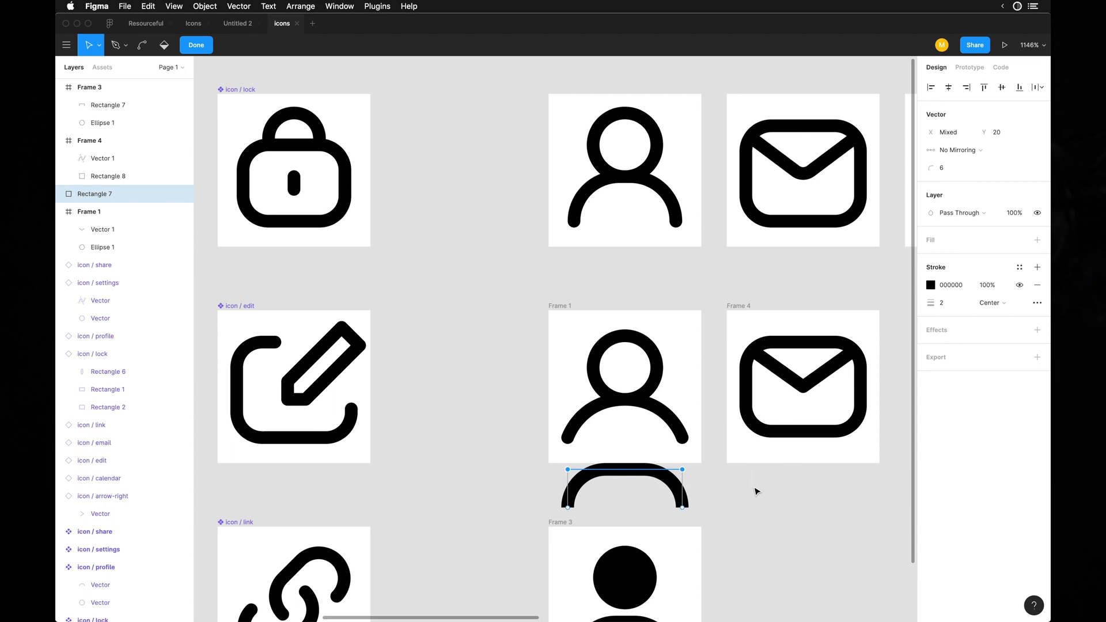
type("30")
key("Return")
double_click(775, 497)
Delete the spare body shape below Frame 1
left_click(658, 483)
key("Delete")
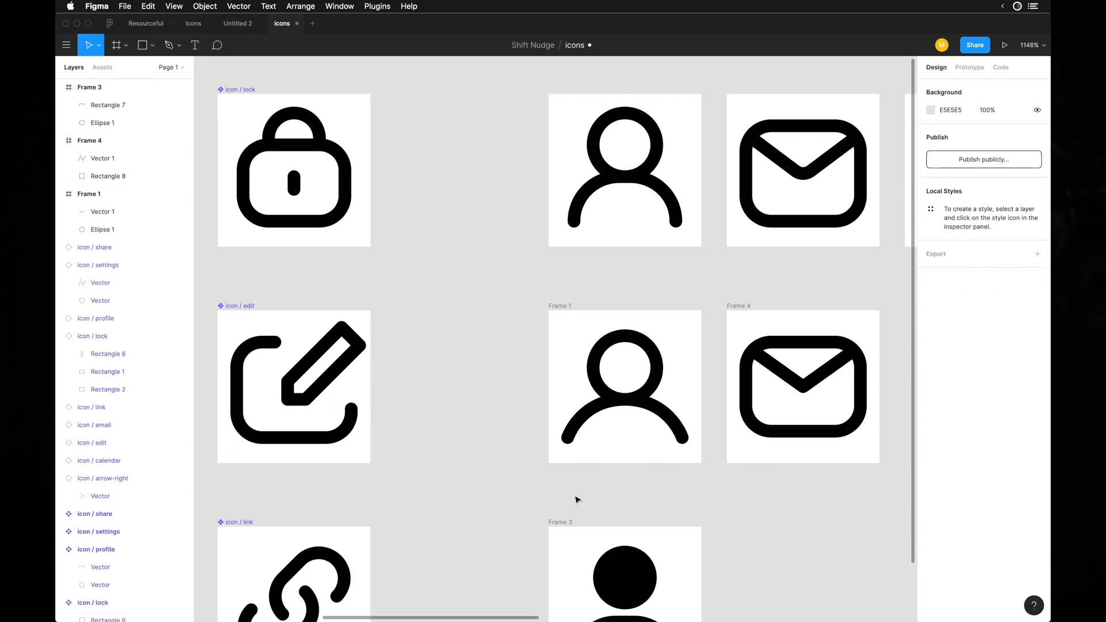
Set the corner radius of the recreated envelope flap's bottom point to 2
scroll(653, 420, "up", 5)
double_click(679, 322)
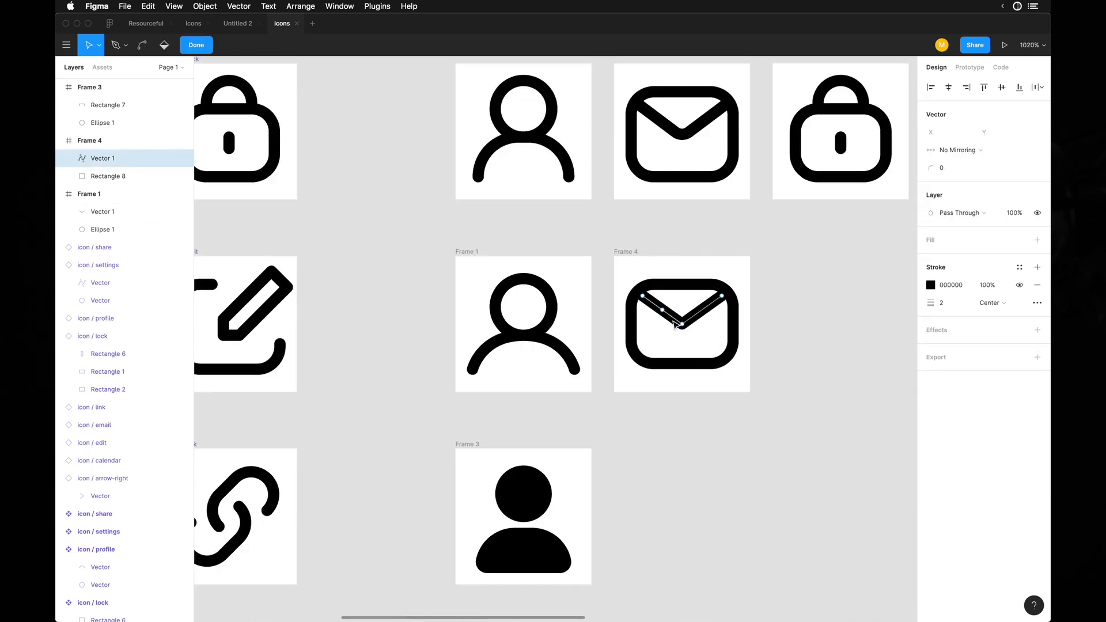
left_click_drag(682, 303, 693, 332)
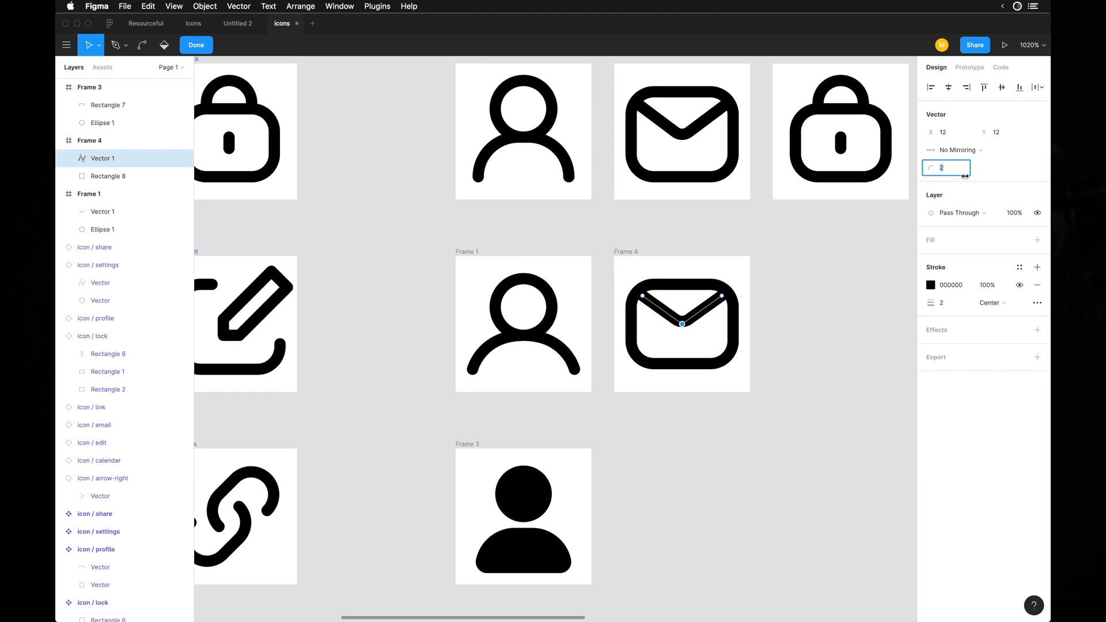
key("Return")
double_click(803, 353)
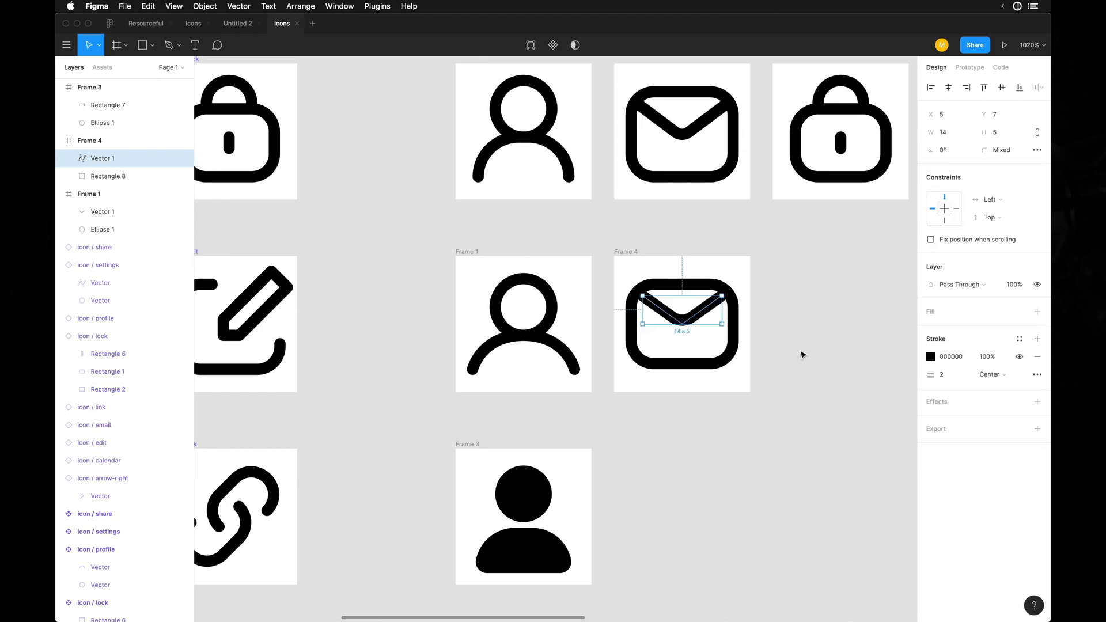
Duplicate the recreated email icon's frame beside it and delete the flap from the copy
scroll(803, 353, "down", 5)
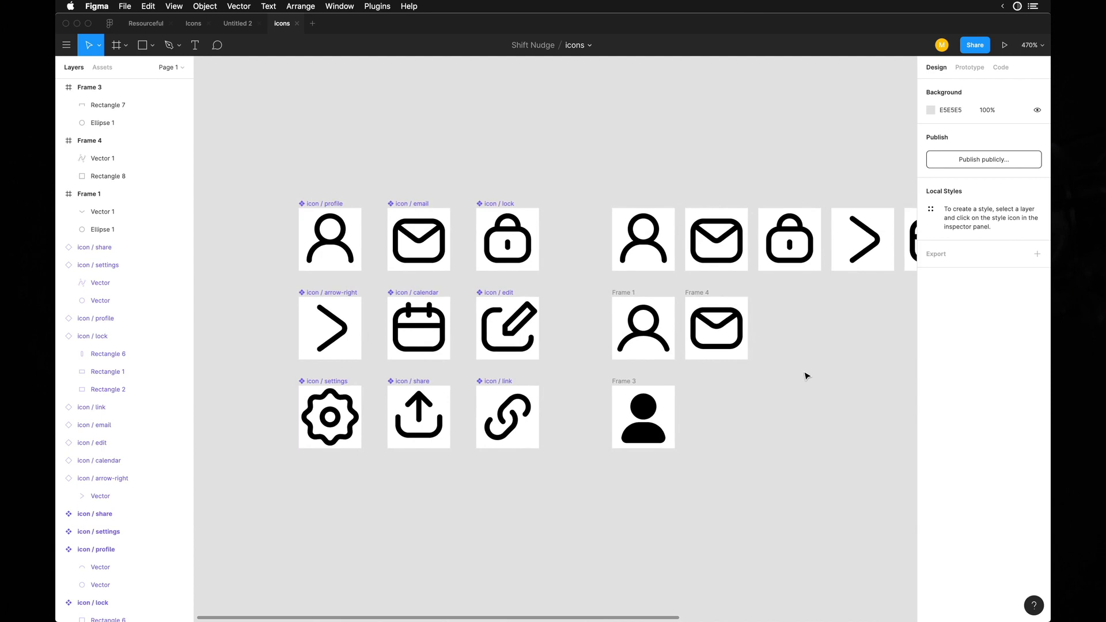
scroll(806, 376, "right", 5)
scroll(353, 231, "up", 5)
left_click_drag(401, 335, 520, 344)
left_click(528, 313)
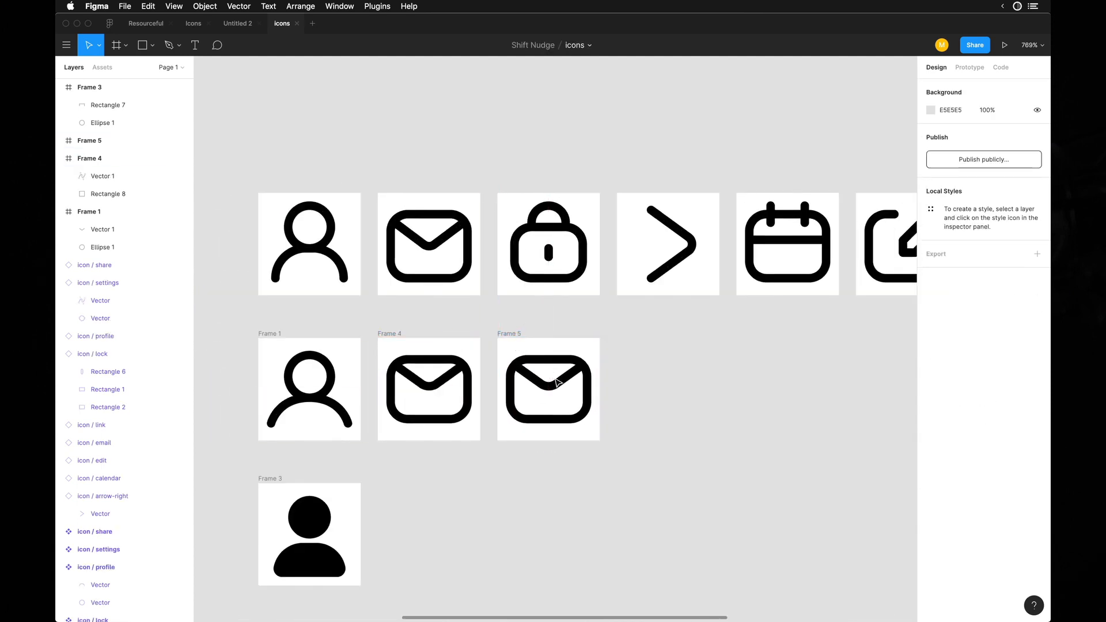
left_click(558, 388)
key("Delete")
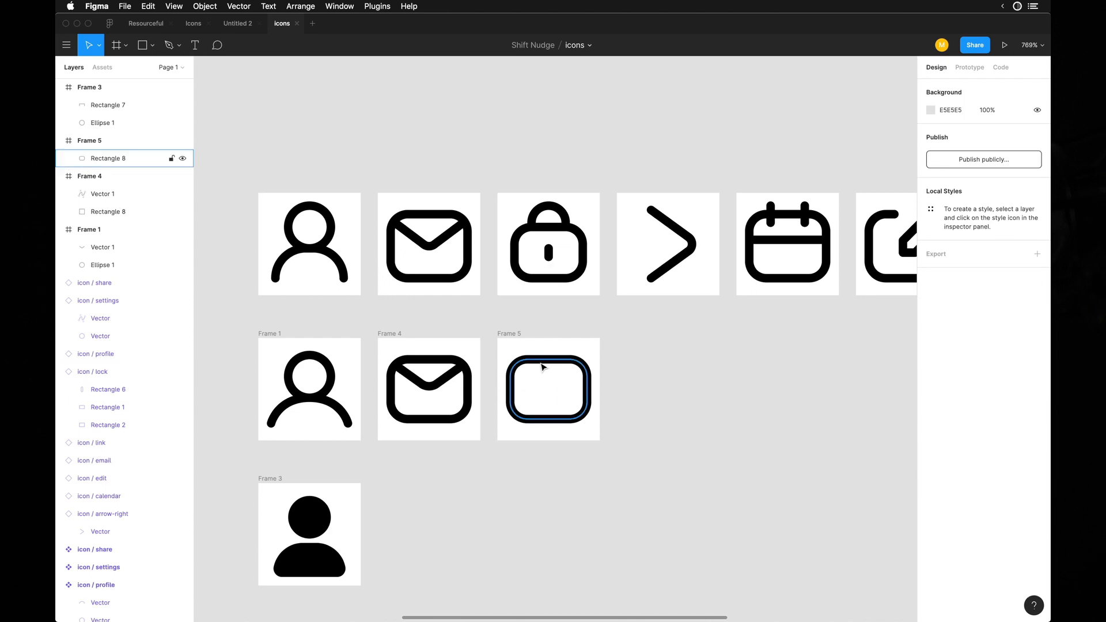
Resize the rounded rectangle in Frame 5 to 16 × 12 and place it at X 4, Y 7 as the lock body
scroll(545, 360, "up", 5)
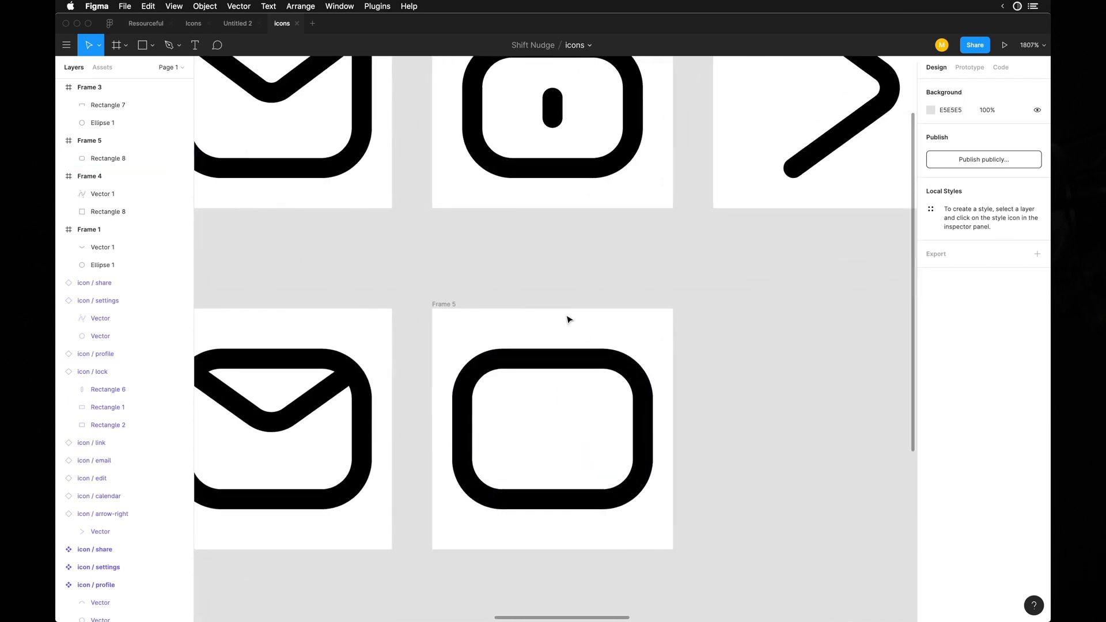
left_click(528, 357)
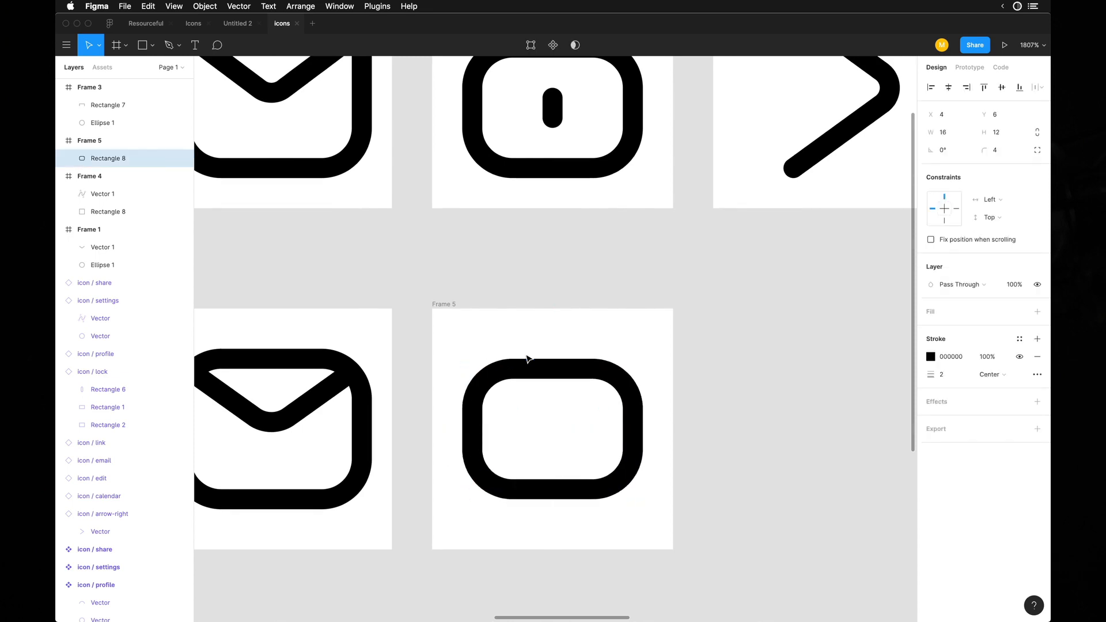
left_click(370, 440, "shift")
left_click(579, 553)
left_click_drag(588, 501, 317, 499)
key("super+z")
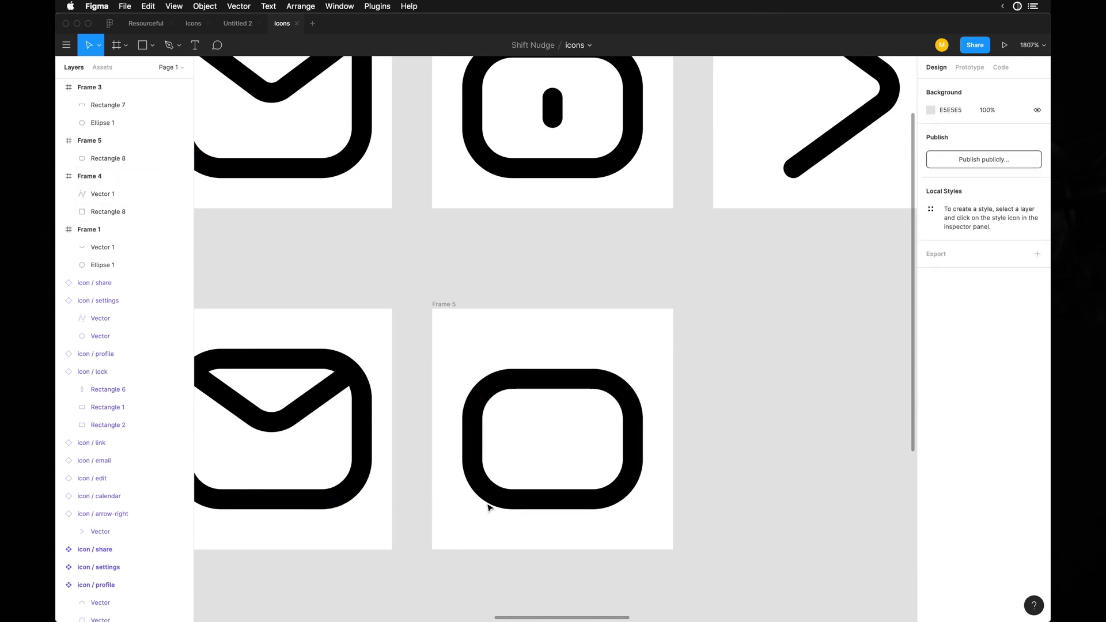
Draw a 6 × 6 rectangle at X 9, Y 1 above the lock body and give it a 2-pixel black stroke without fill
scroll(578, 531, "down", 3)
scroll(379, 458, "left", 1)
scroll(379, 459, "down", 4)
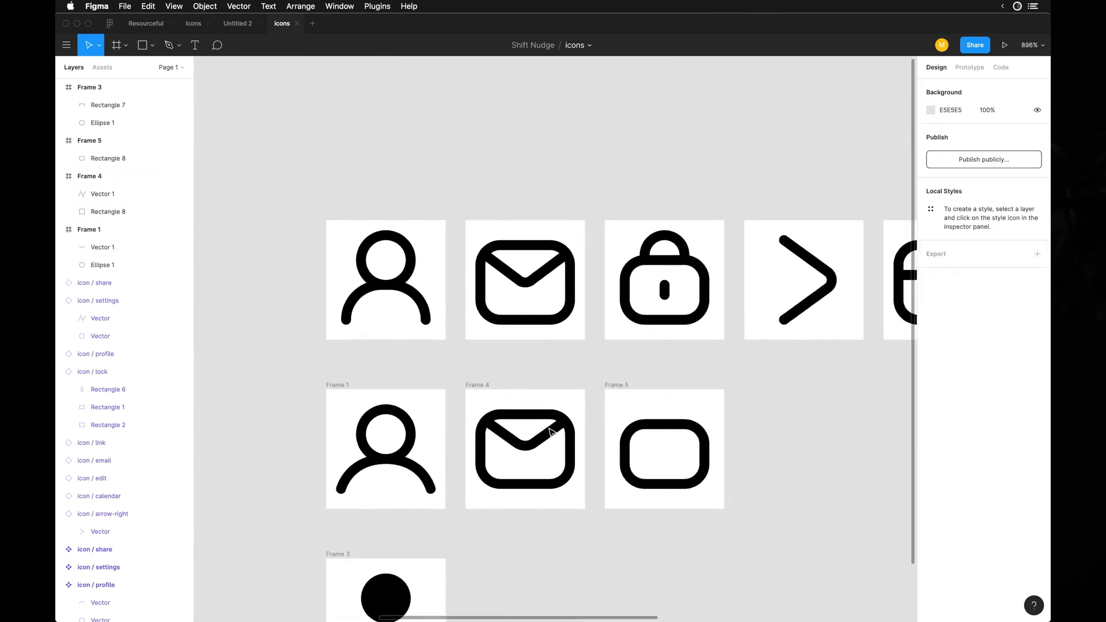
scroll(543, 414, "down", 3)
scroll(544, 414, "down", 3)
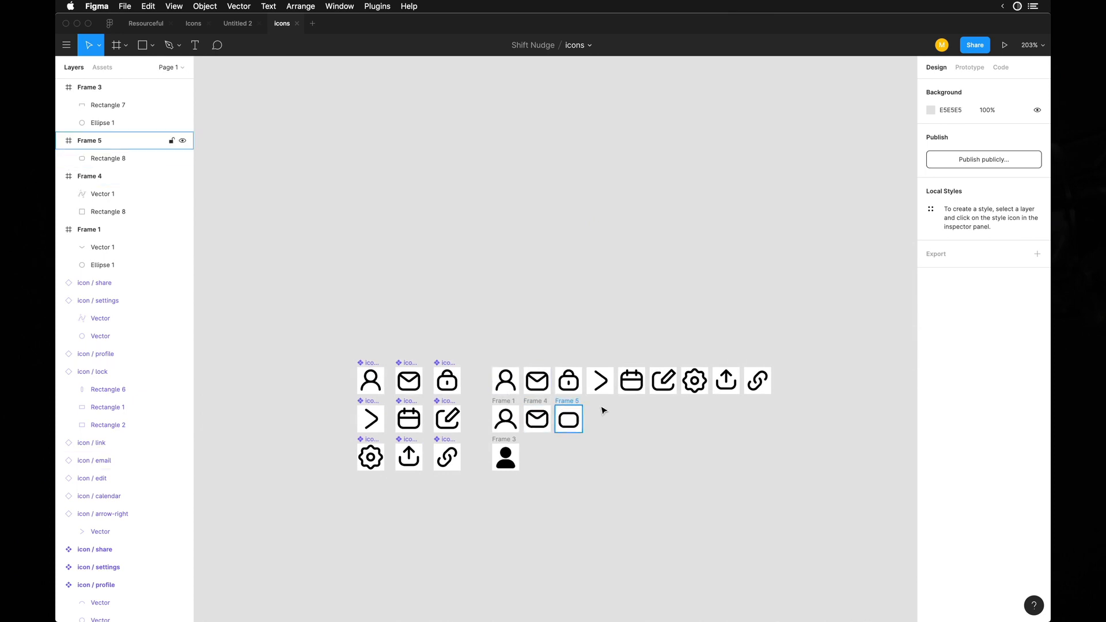
scroll(537, 413, "up", 8)
scroll(537, 413, "up", 3)
scroll(536, 415, "right", 5)
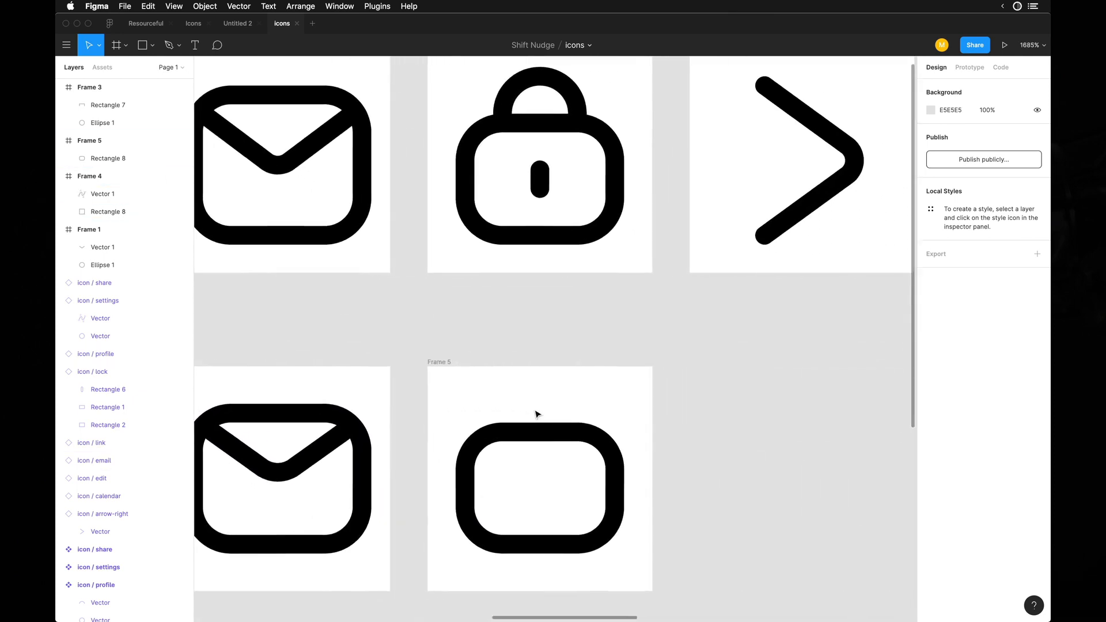
key("r")
mouse_move(514, 383)
left_mouse_down()
mouse_move(558, 411)
mouse_move(565, 431)
left_mouse_up()
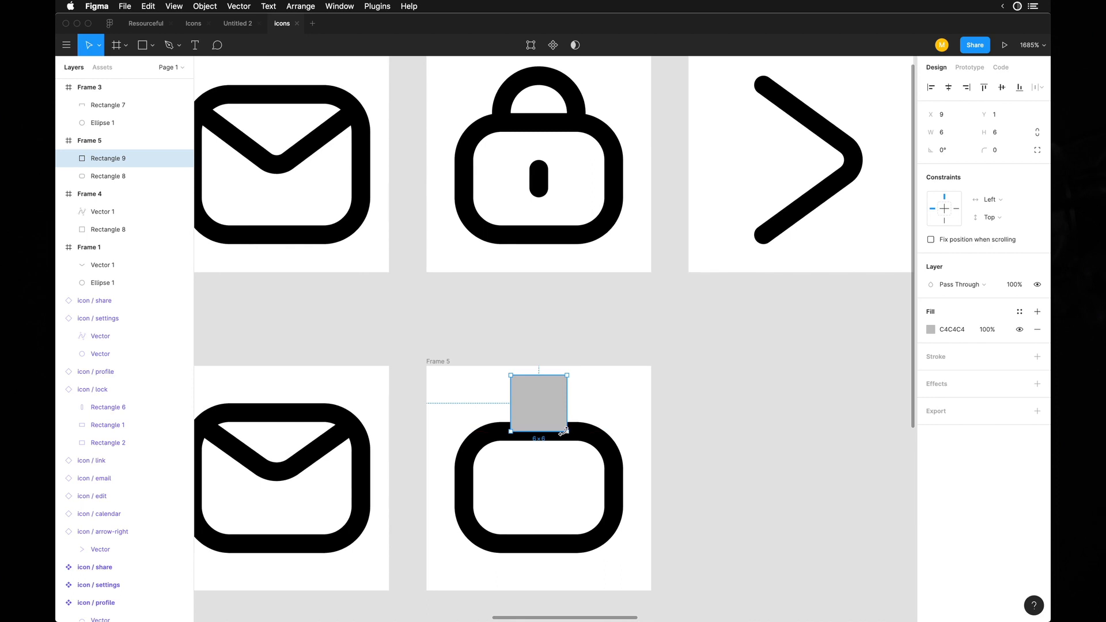
key("super+alt+v")
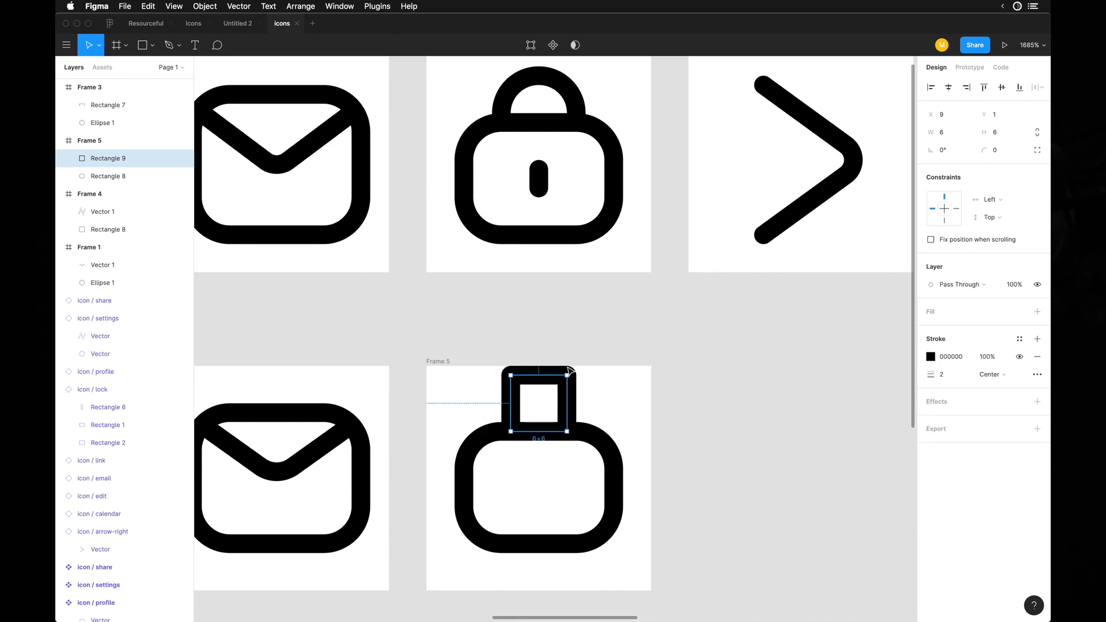
Round the two top corner points of the lock's shackle with a radius of 30
double_click(542, 372)
left_click(541, 375)
type("30")
key("Return")
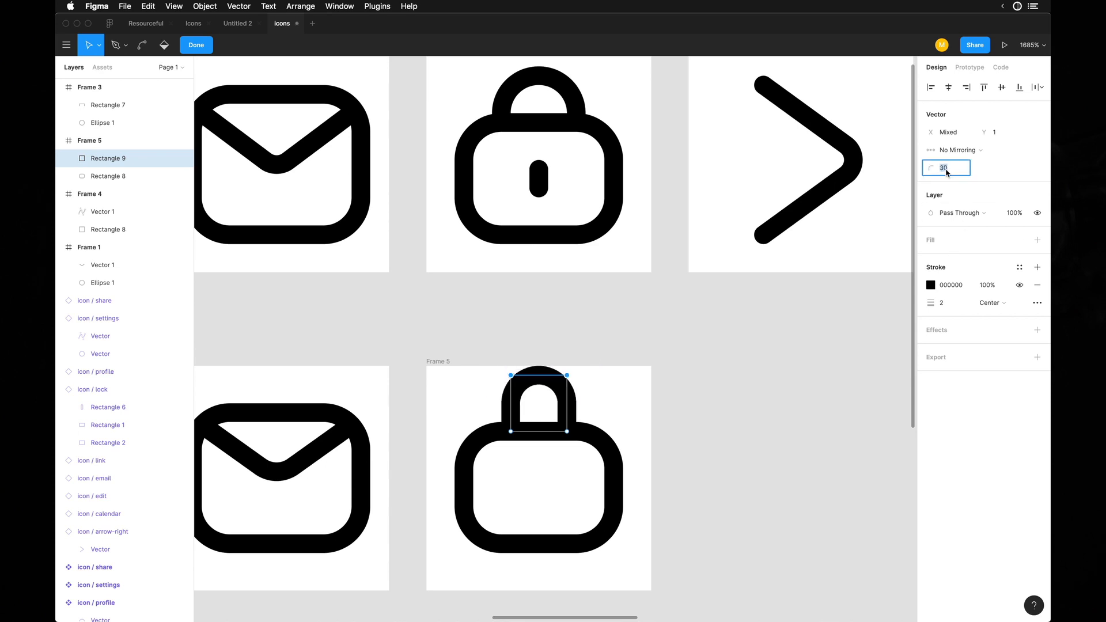
key("Escape")
key("Escape")
Compare the lock with the original, move its shackle down 2 pixels and reduce the shackle's height by 2 pixels
scroll(632, 358, "down", 5)
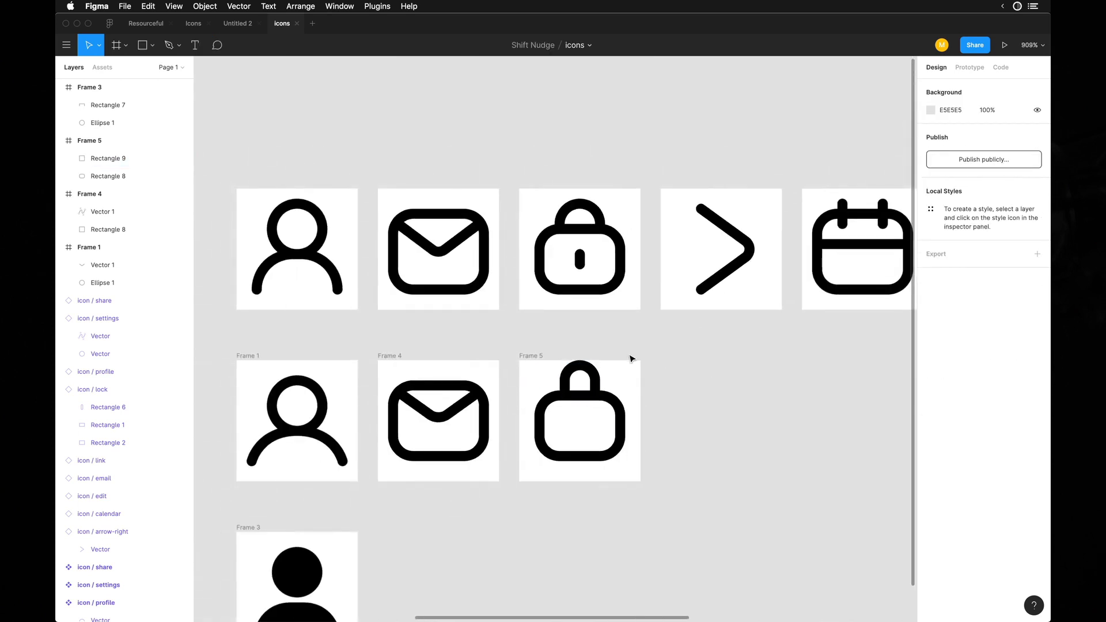
scroll(632, 358, "up", 5)
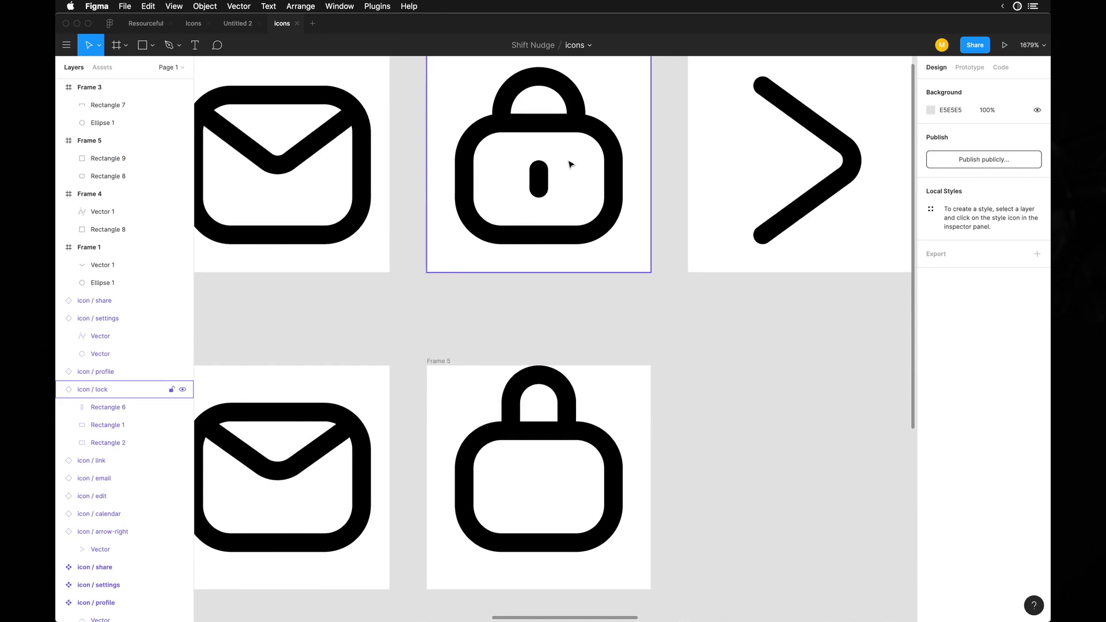
scroll(532, 172, "down", 5)
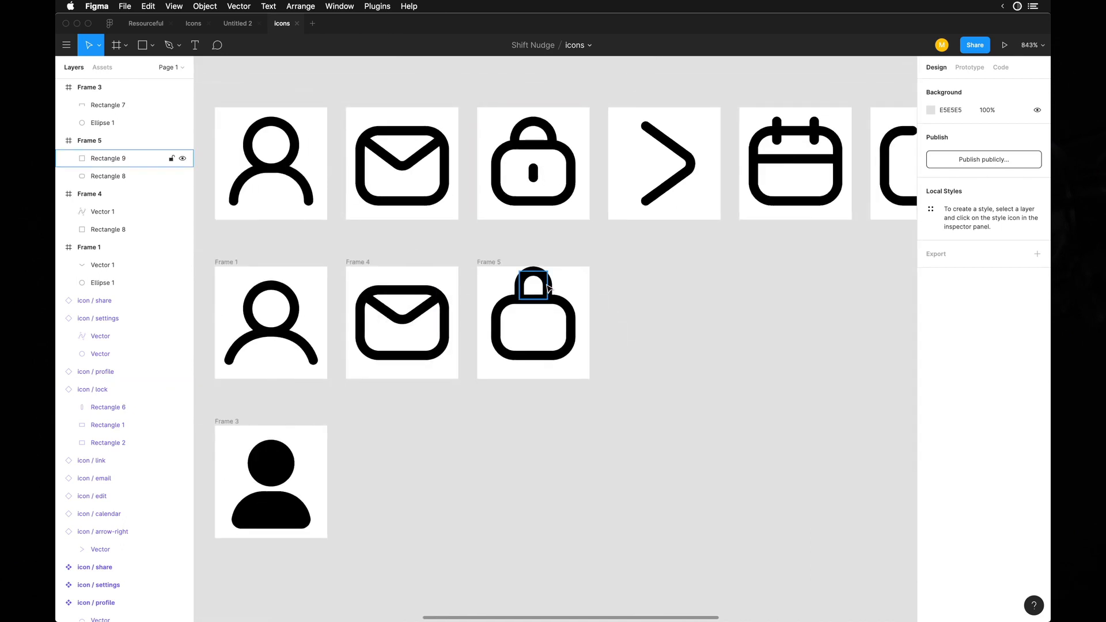
left_click(565, 310)
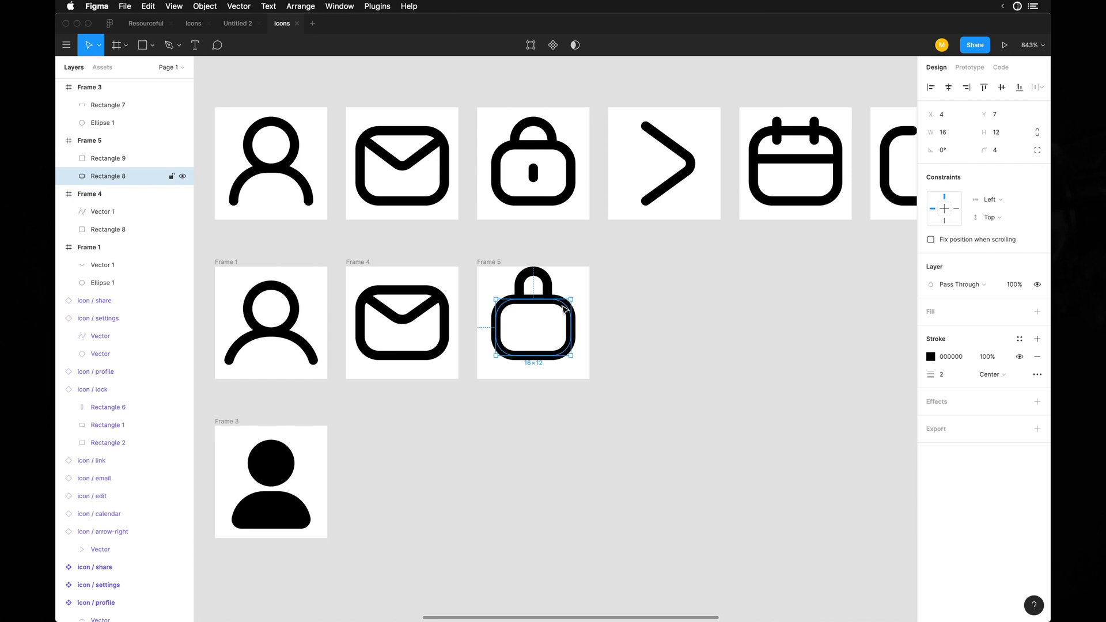
left_click(550, 283)
key("Down")
key("Down")
key("super+Up")
key("super+Up")
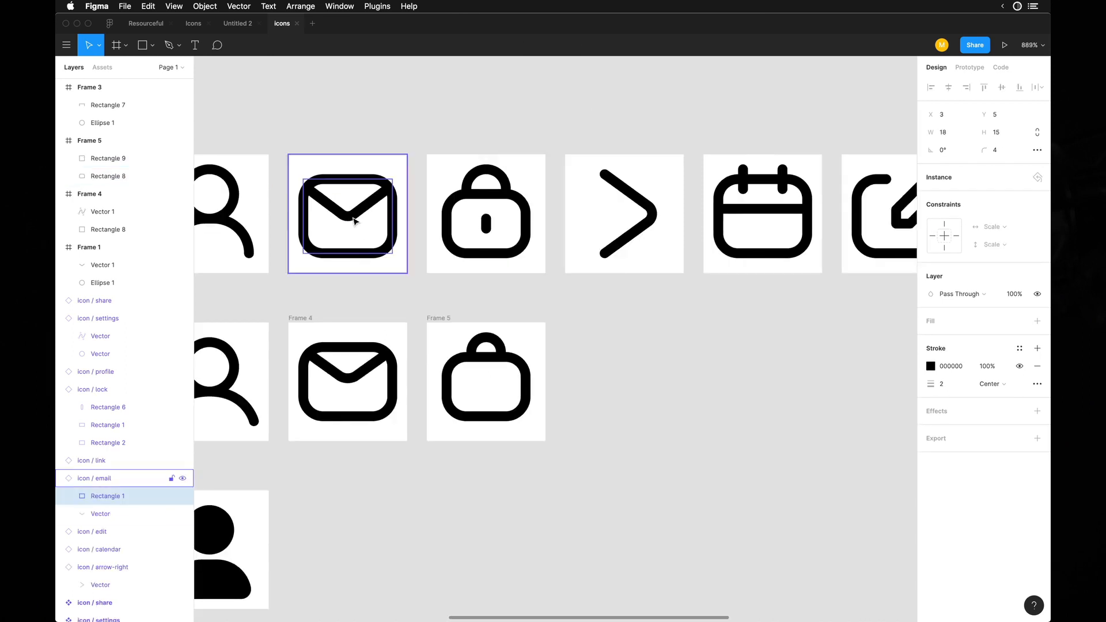
Resize the lock body in Frame 5 to 14 × 10 and position it at X 5, Y 8
scroll(389, 217, "down", 1)
scroll(386, 219, "left", 2)
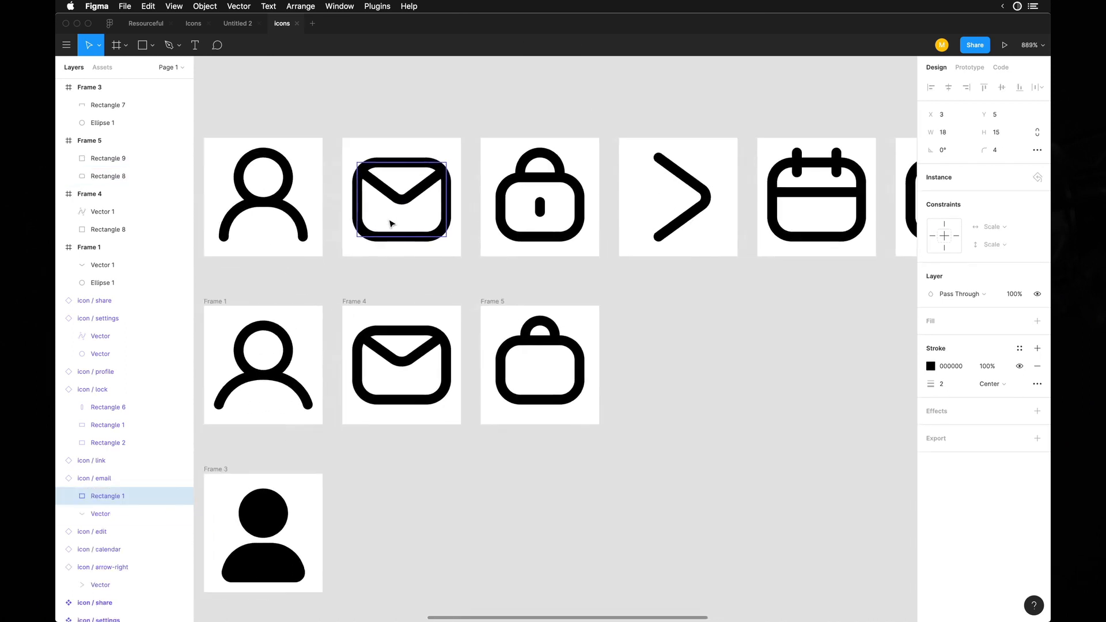
left_click(493, 353)
scroll(524, 358, "up", 3)
left_click(506, 313)
left_click_drag(507, 314, 509, 320)
scroll(673, 343, "left", 2)
scroll(673, 343, "left", 1)
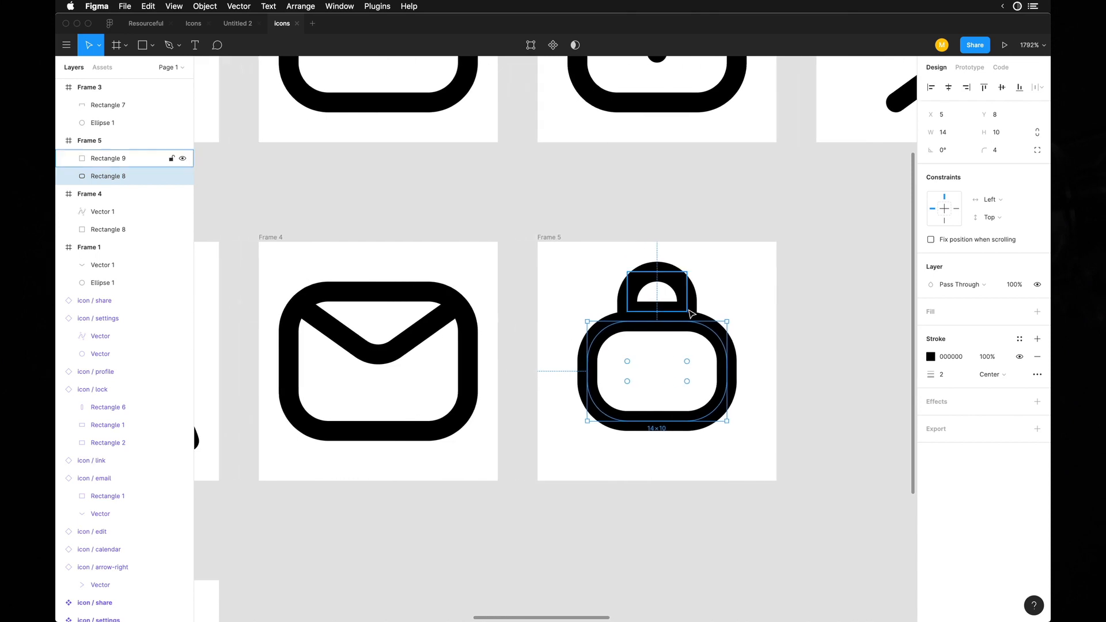
Lengthen the lock's shackle downward by 1 pixel so that its legs meet the lock body
left_click(686, 303)
key("Down")
key("Up")
key("super+Down")
left_click(773, 346)
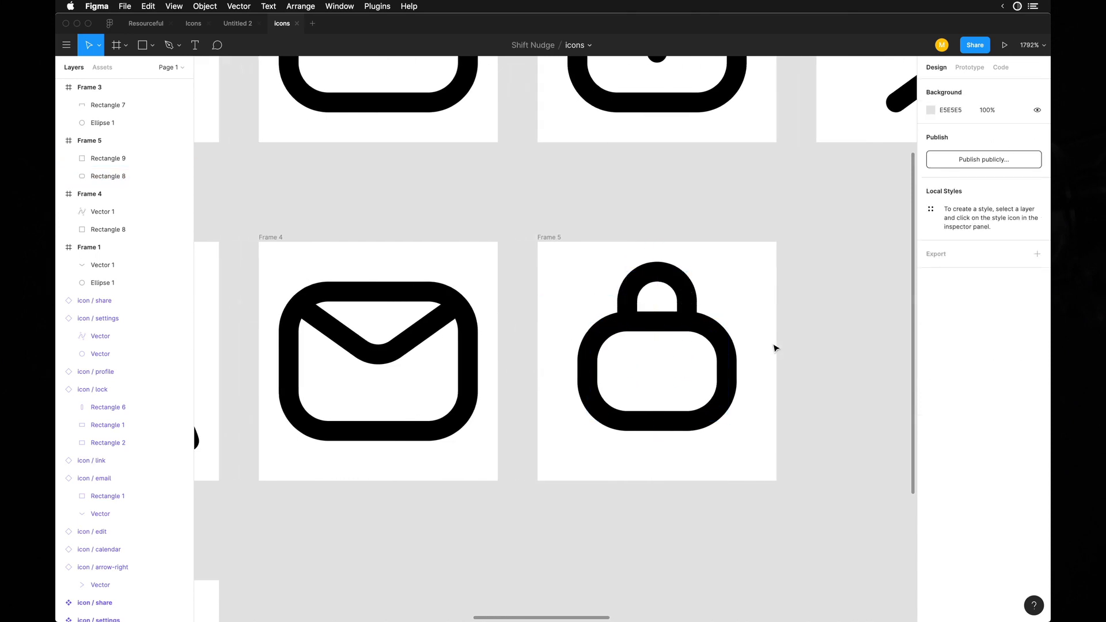
Increase the height of the envelope body in Frame 4 to 15 and of the lock body in Frame 5 to 11
scroll(773, 345, "down", 8)
scroll(775, 347, "up", 3)
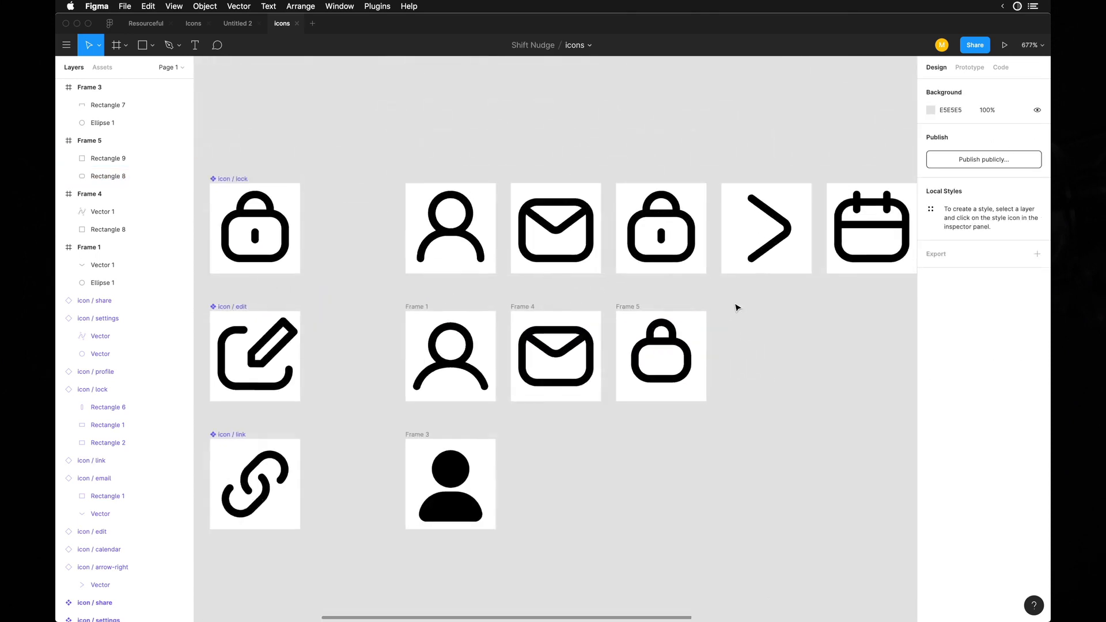
left_click(588, 366)
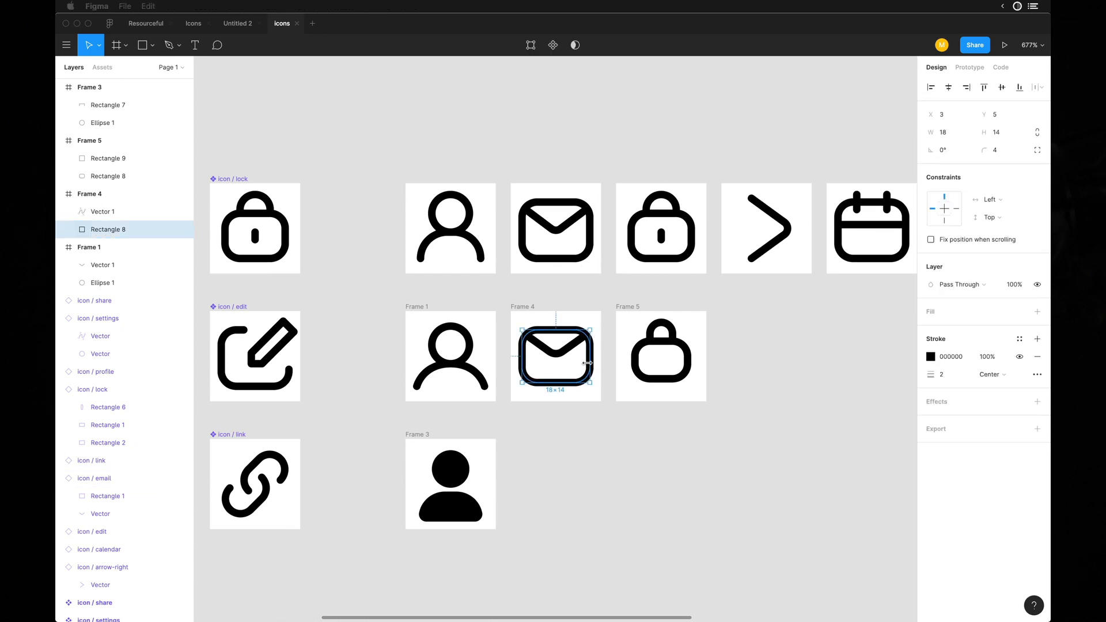
key("super+Down")
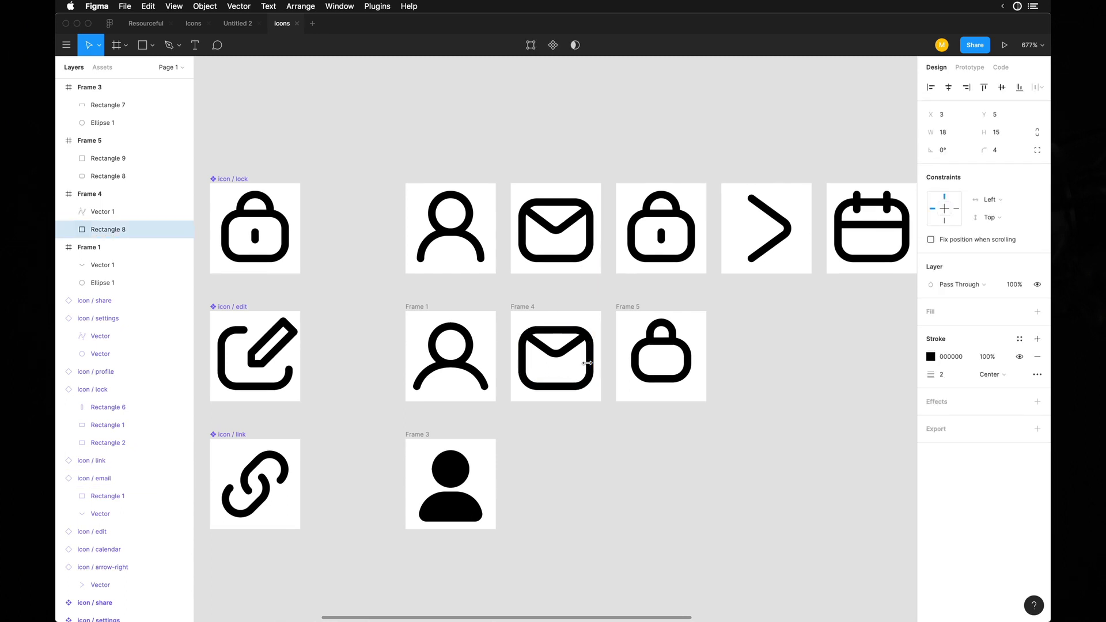
left_click(688, 372)
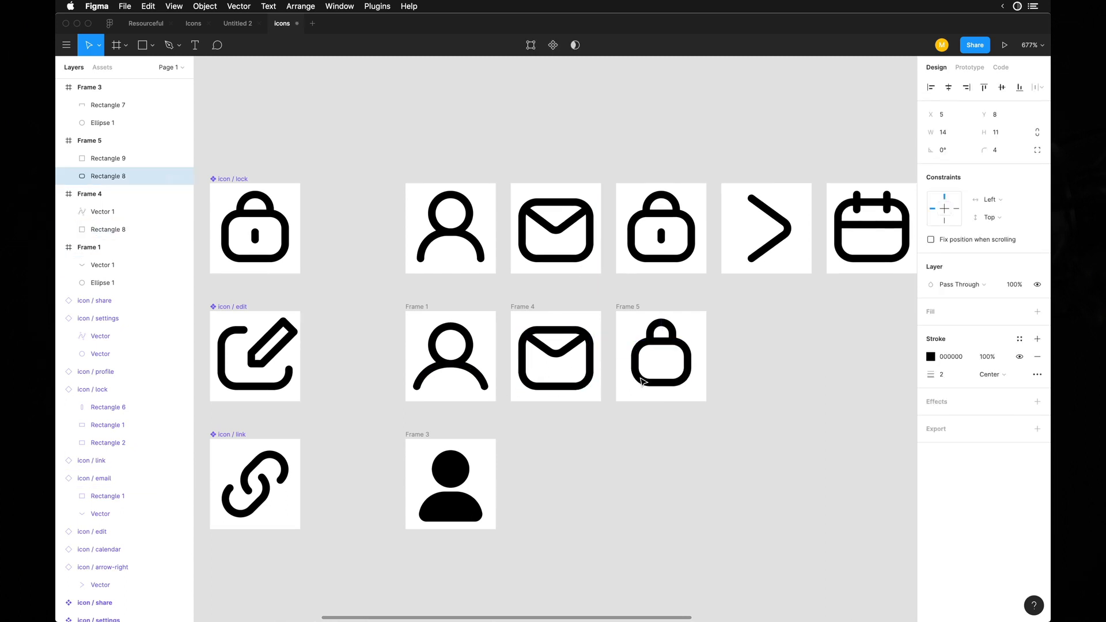
Move the lock's body and shackle together down 1 pixel in Frame 5 and compare with the original lock
scroll(687, 333, "up", 5)
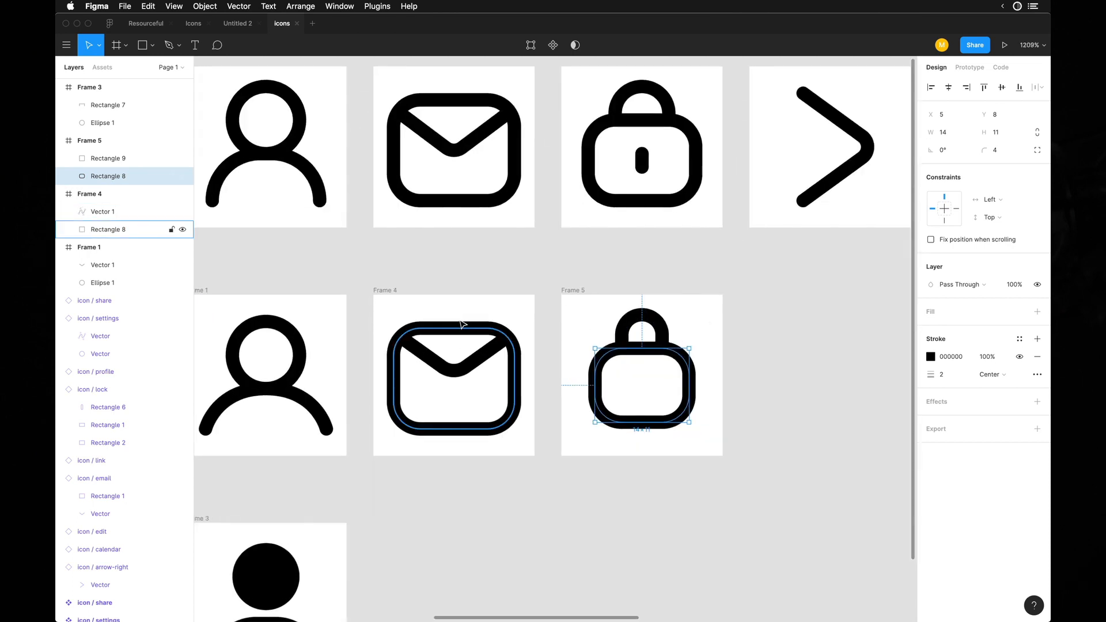
left_click_drag(718, 306, 688, 370)
left_click(637, 314)
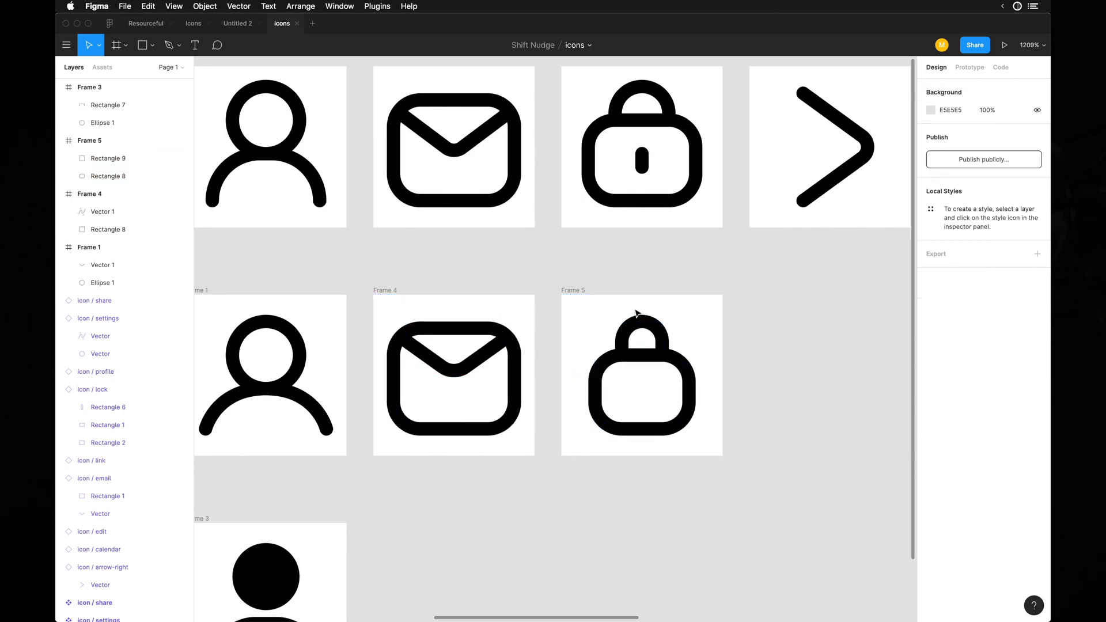
scroll(636, 311, "up", 5)
scroll(565, 372, "down", 10)
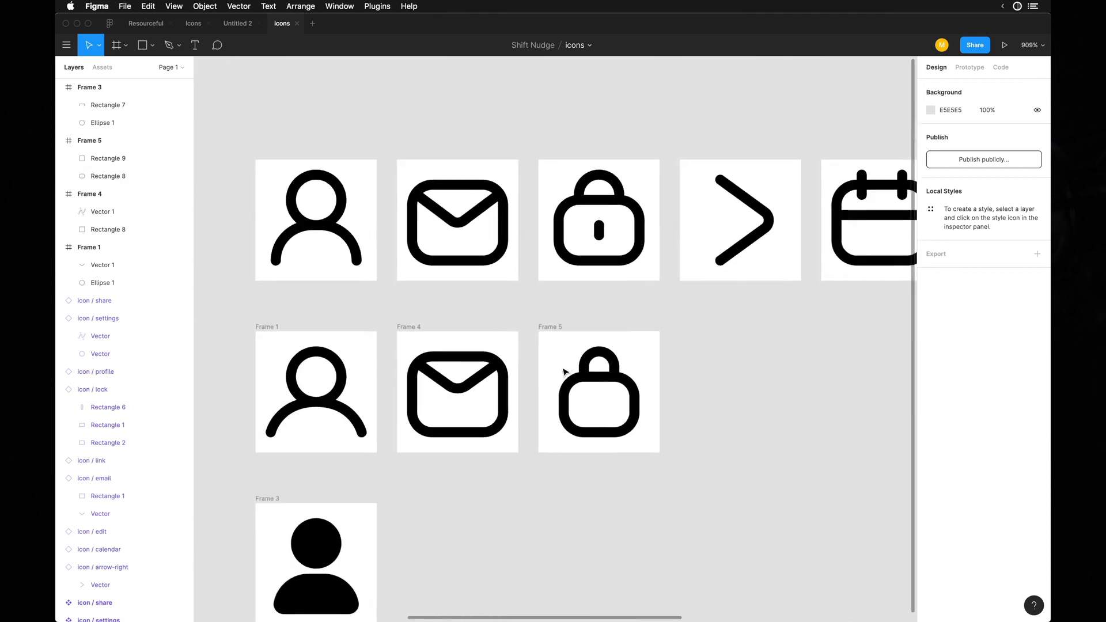
Try a vertical 5-pixel line with the lock's rounded 2-pixel stroke as the keyhole, placed at X 11, Y 12, and remove it
scroll(588, 362, "up", 10)
scroll(590, 360, "up", 2)
scroll(589, 360, "right", 1)
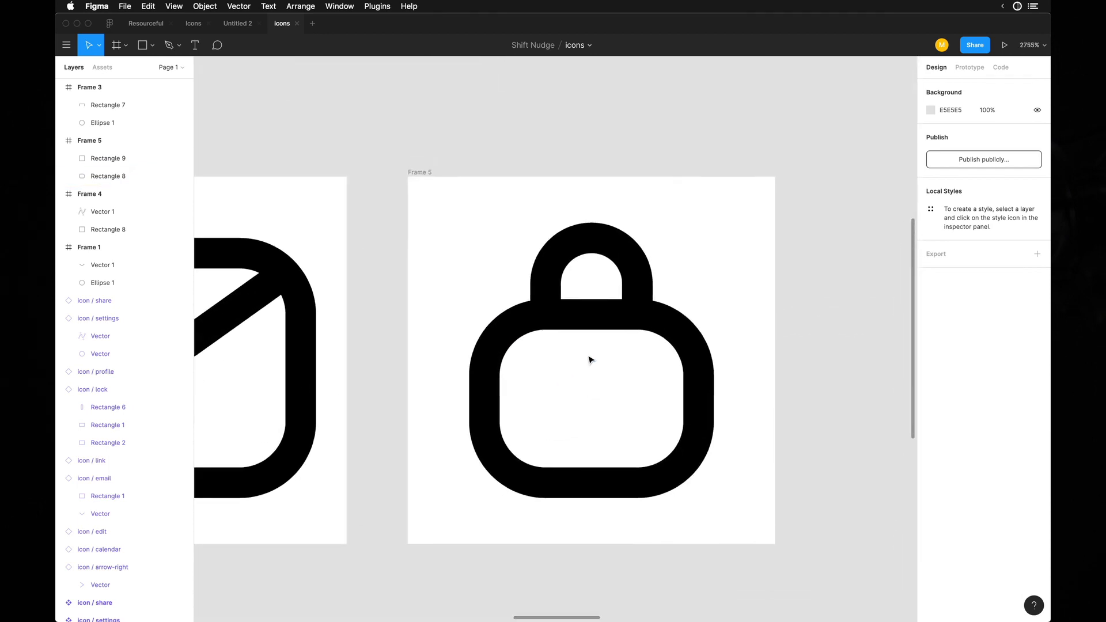
key("l")
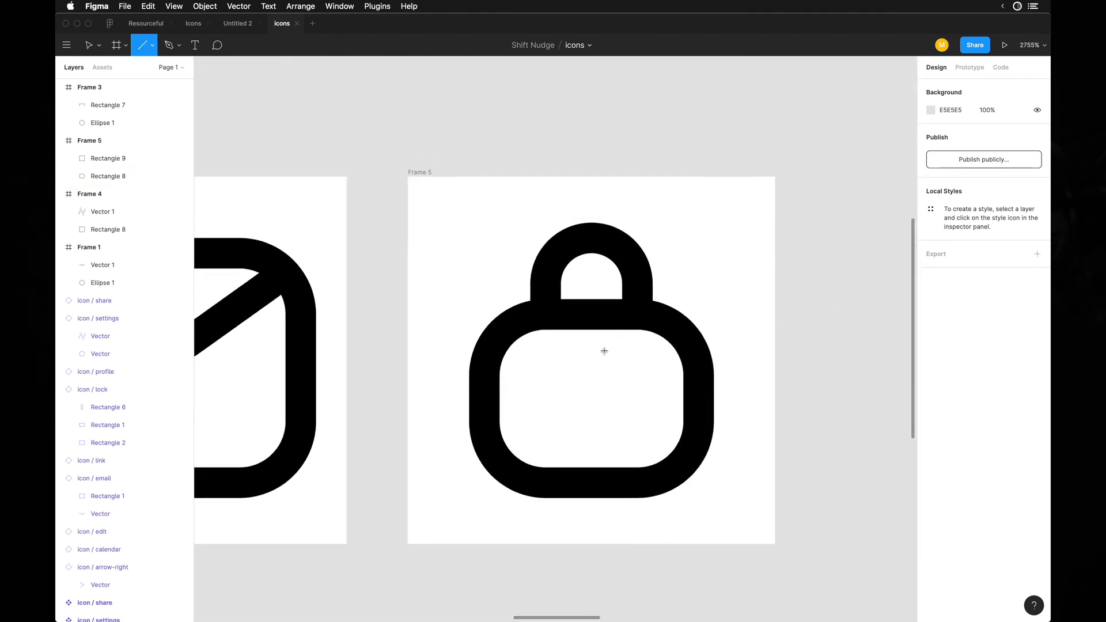
mouse_move(591, 365)
left_mouse_down()
mouse_move(594, 456)
mouse_move(596, 434)
left_mouse_up()
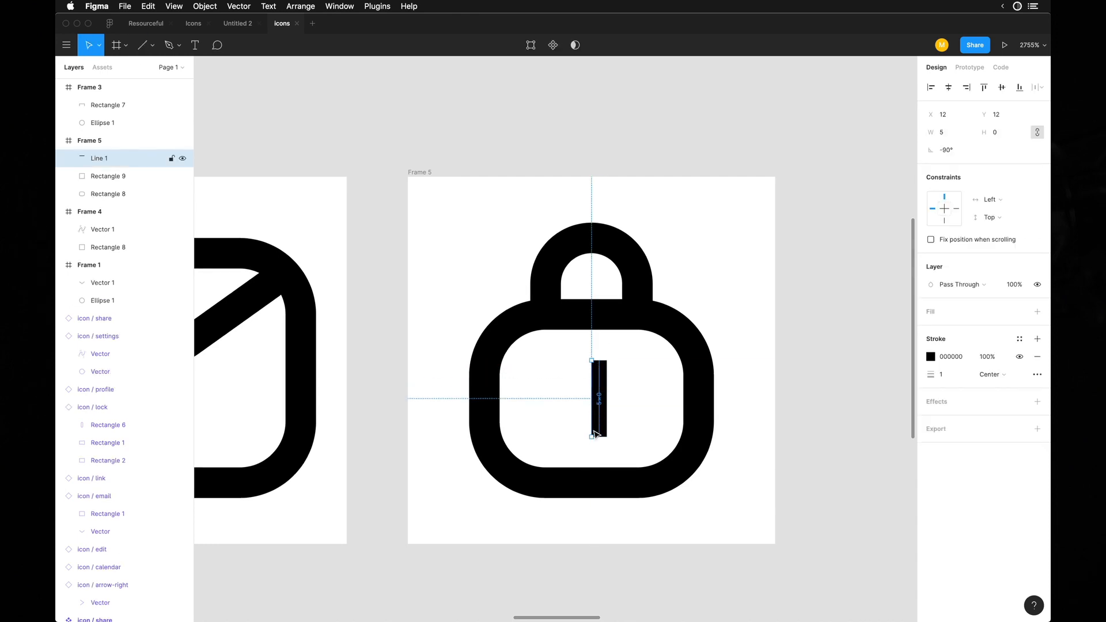
key("alt+super+v")
left_click(636, 428)
left_click(613, 395)
key("Left")
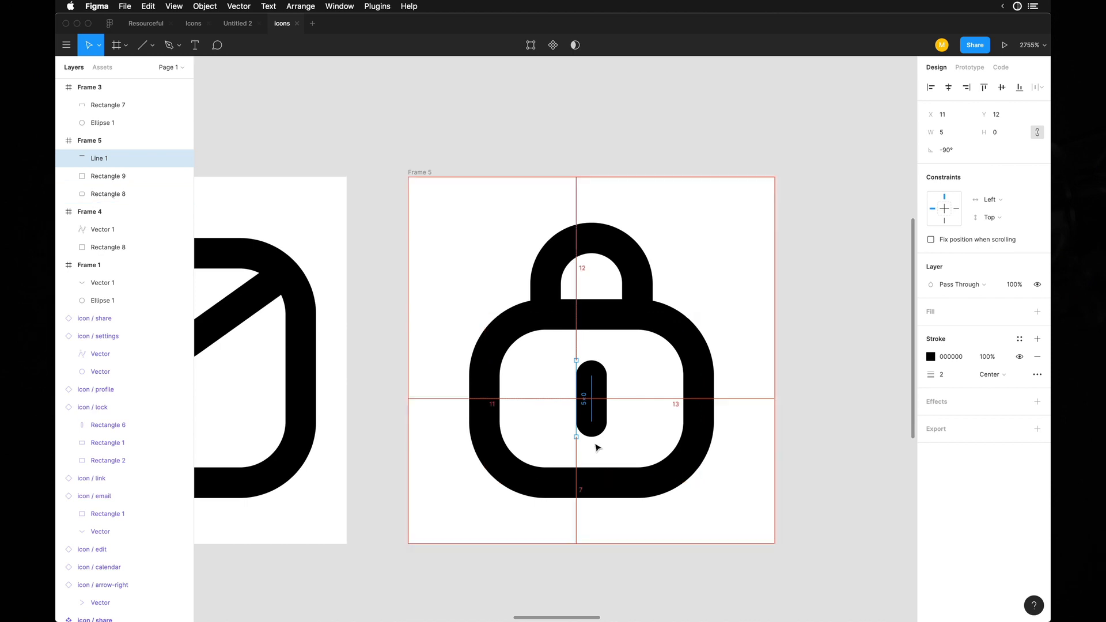
scroll(587, 400, "up", 5)
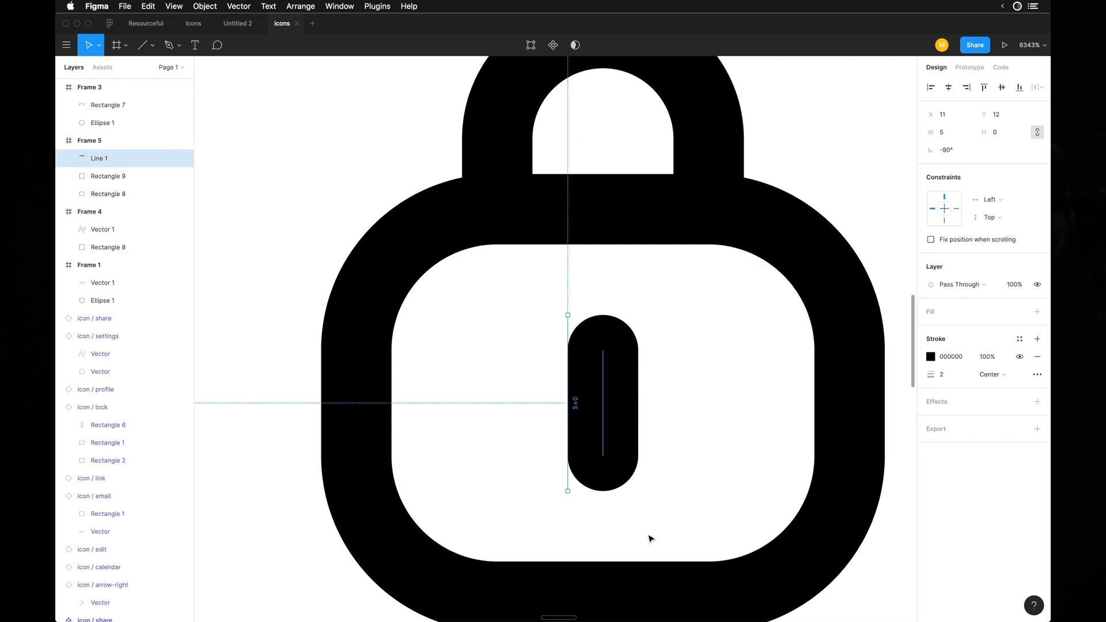
key("Delete")
Draw a 2-pixel-wide keyhole rectangle at X 11, Y 12 in the lock body, with height 4 and corner radius 1
key("r")
mouse_move(568, 315)
left_mouse_down()
mouse_move(620, 387)
mouse_move(635, 447)
left_mouse_up()
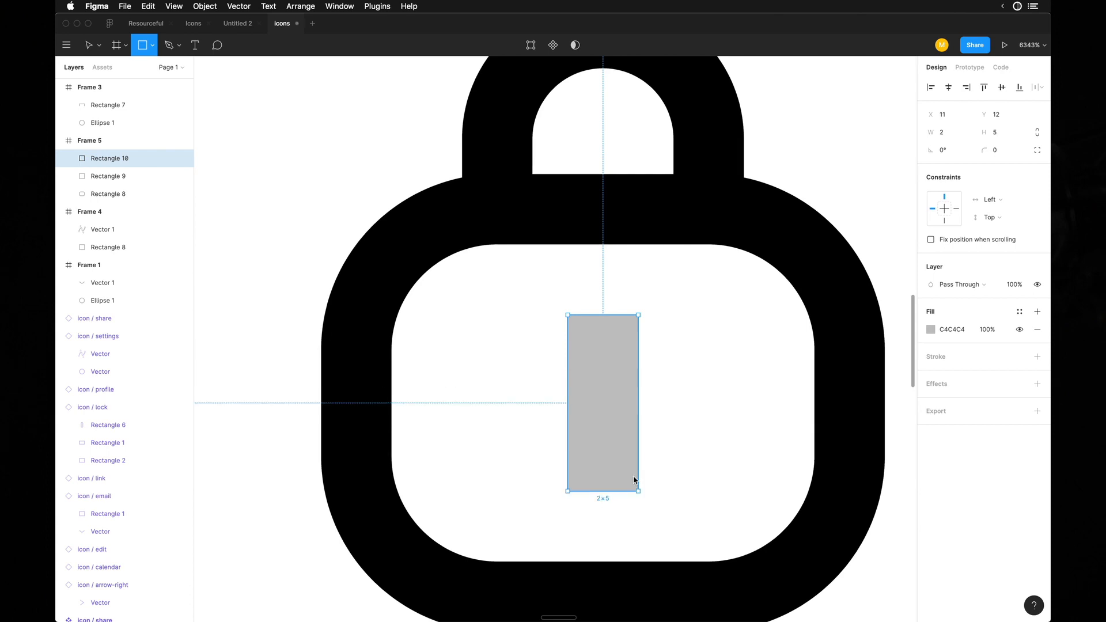
key("v")
left_click_drag(581, 323, 600, 441)
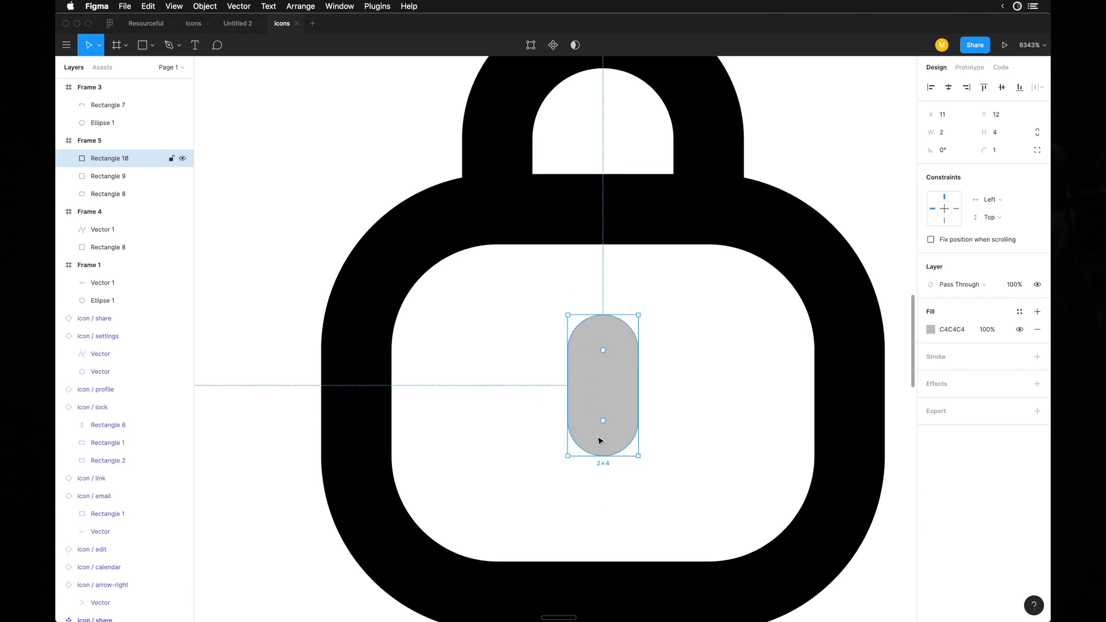
Fill the keyhole with the black sampled from the lock body and increase its height by 1 pixel
key("i")
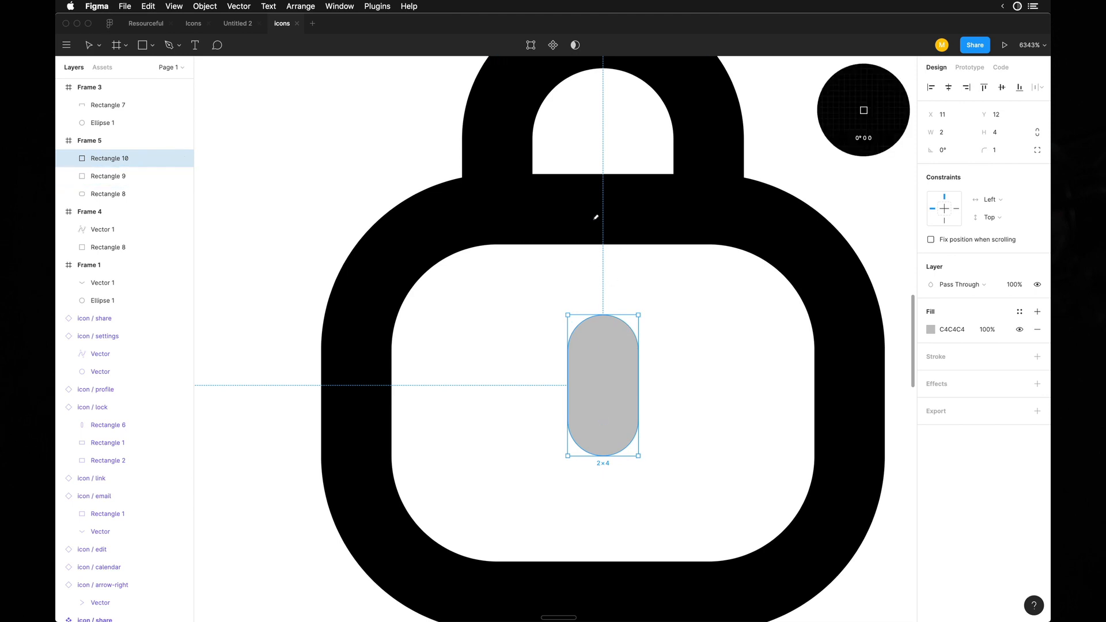
left_click(597, 226)
scroll(598, 229, "down", 5)
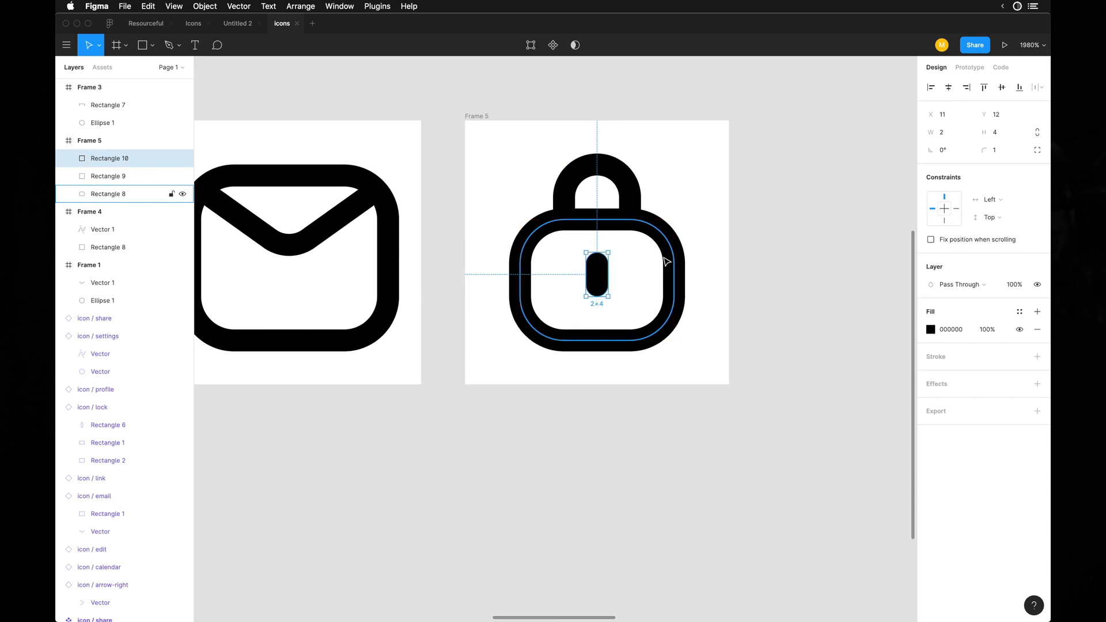
key("super+Down")
left_click(771, 270)
Compare the recreated profile, email and lock icons with the original icons in the row above
scroll(771, 270, "down", 5)
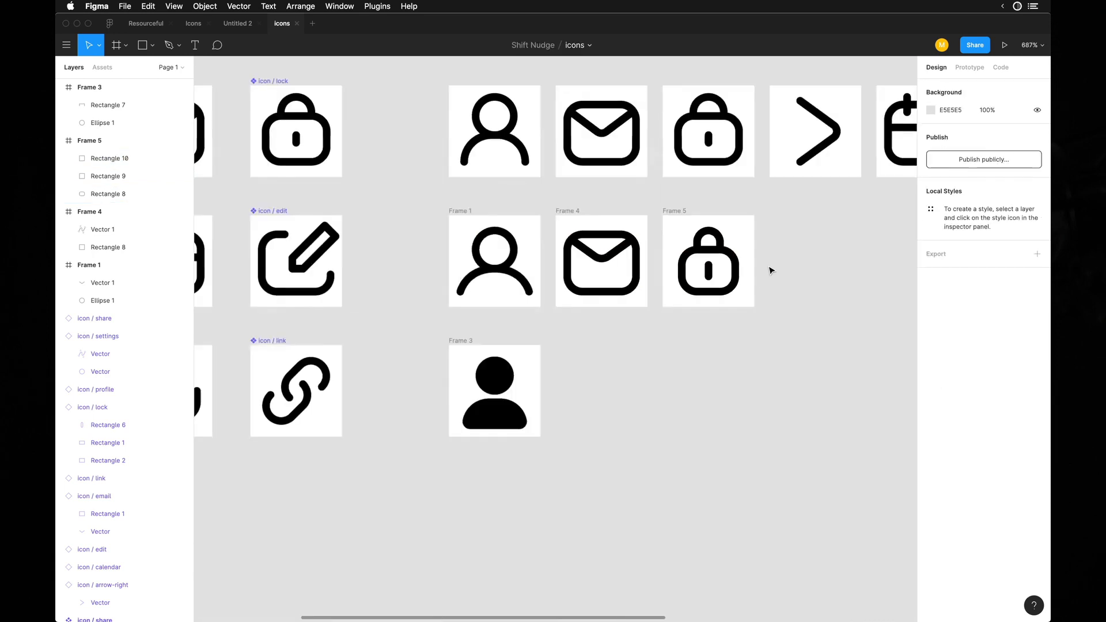
scroll(768, 262, "up", 2)
scroll(769, 262, "right", 2)
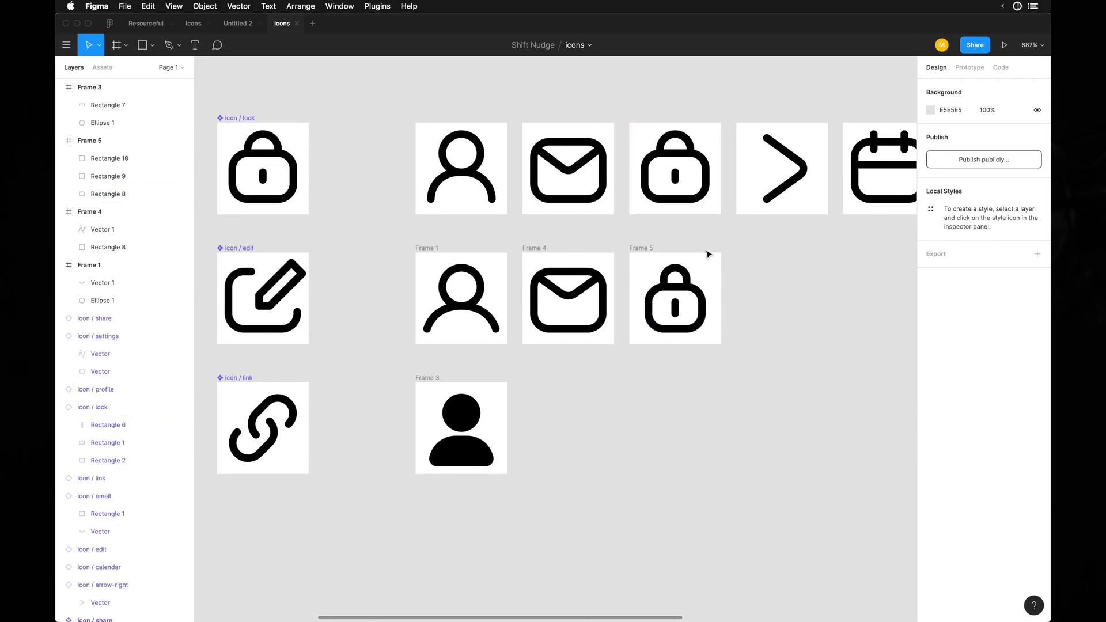
scroll(709, 254, "up", 3)
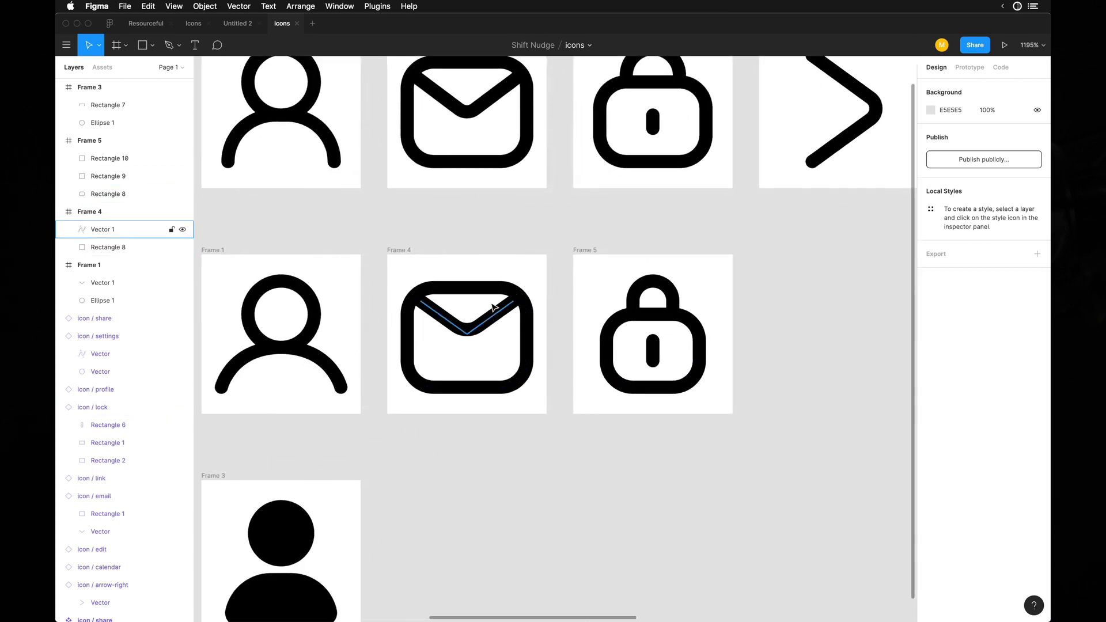
scroll(536, 343, "down", 4)
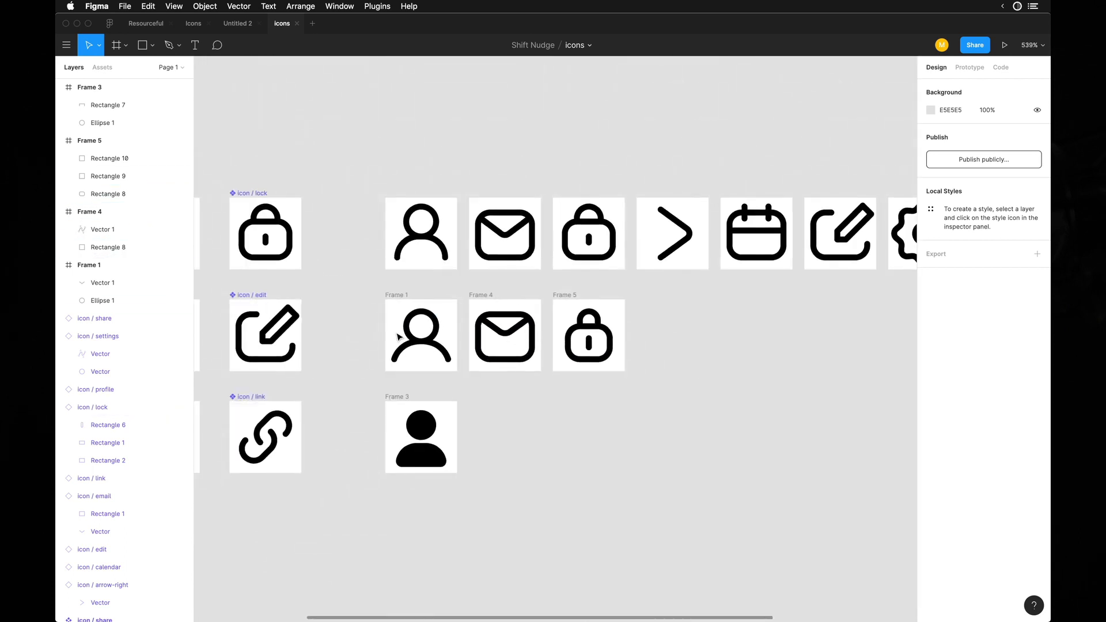
scroll(684, 297, "up", 3)
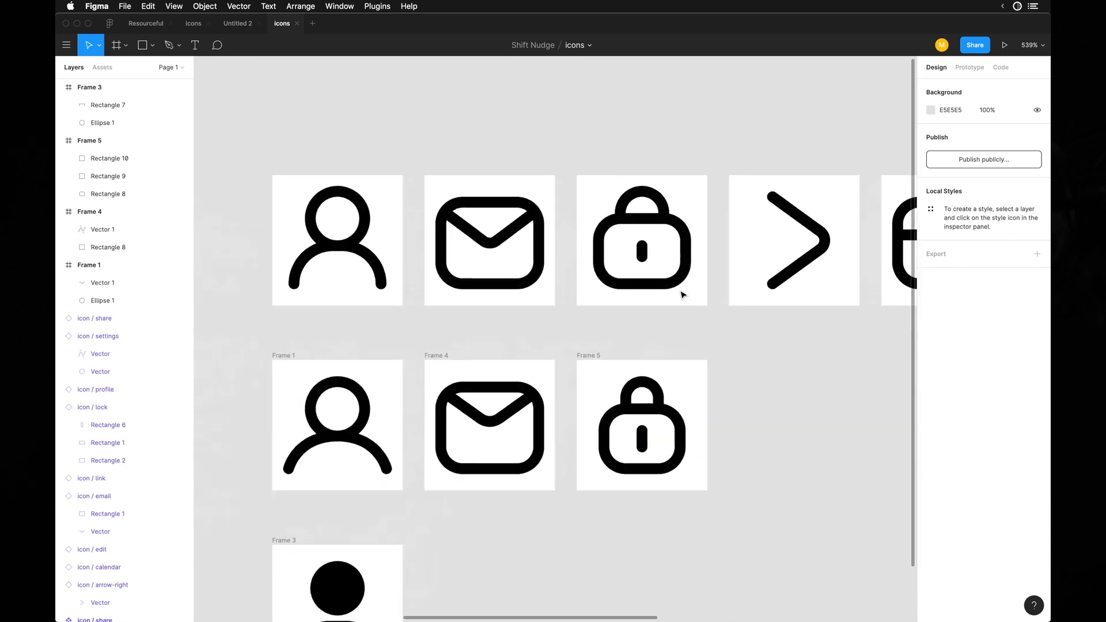
scroll(674, 335, "right", 5)
scroll(673, 335, "down", 1)
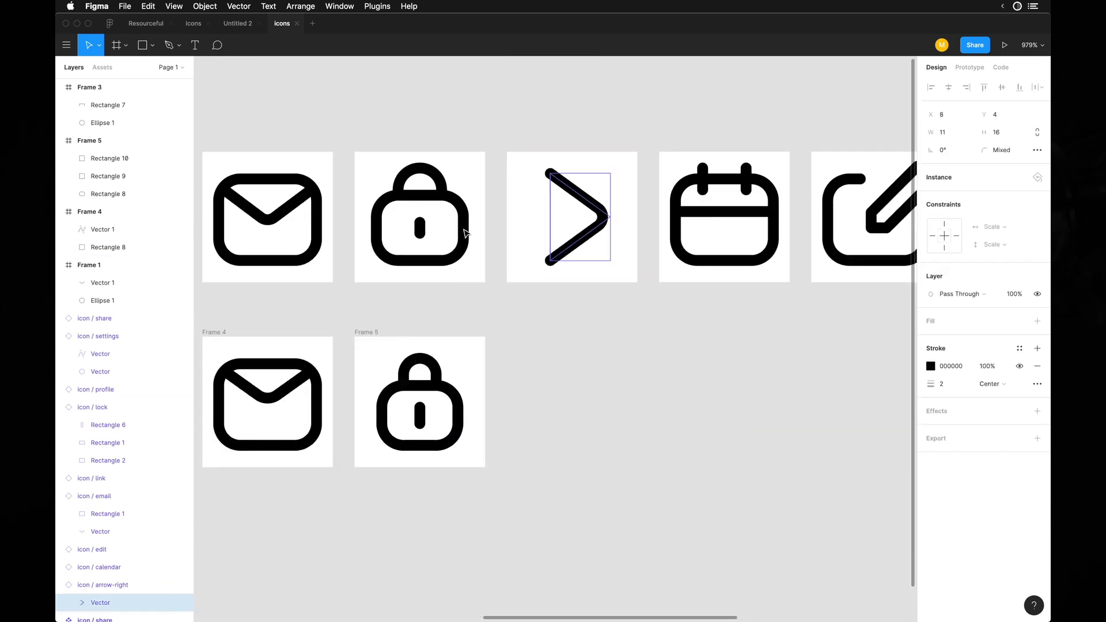
Duplicate Frame 5 directly beneath the original calendar icon and clear the lock shapes from the copy
left_click(289, 395)
left_click_drag(290, 390, 295, 400)
left_click(656, 238, "super")
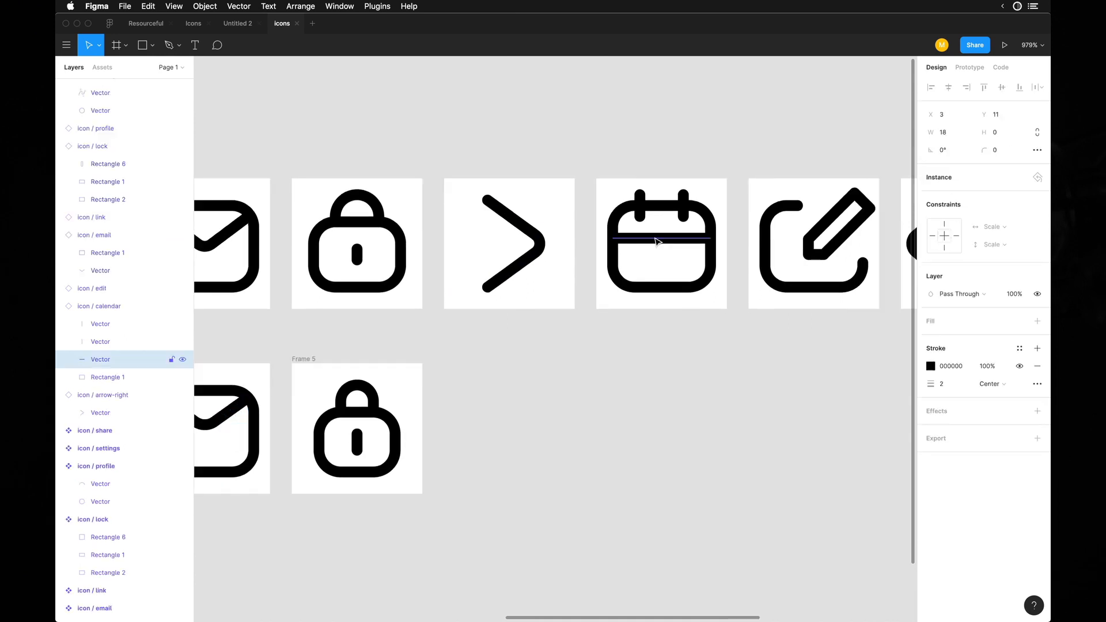
left_click(542, 437)
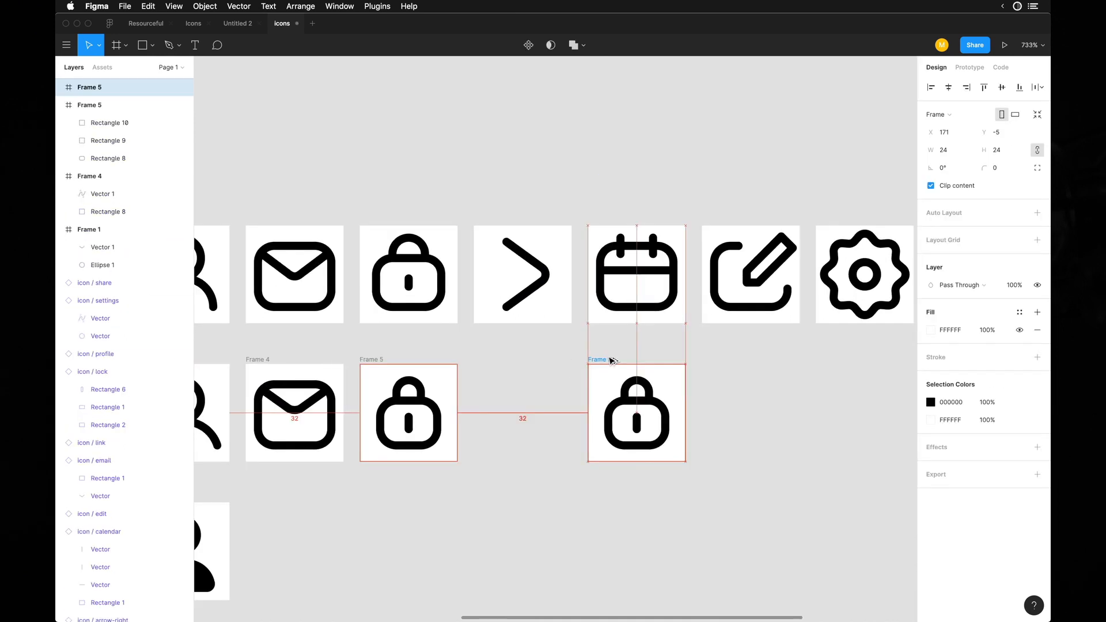
left_click_drag(574, 380, 663, 424)
key("BackSpace")
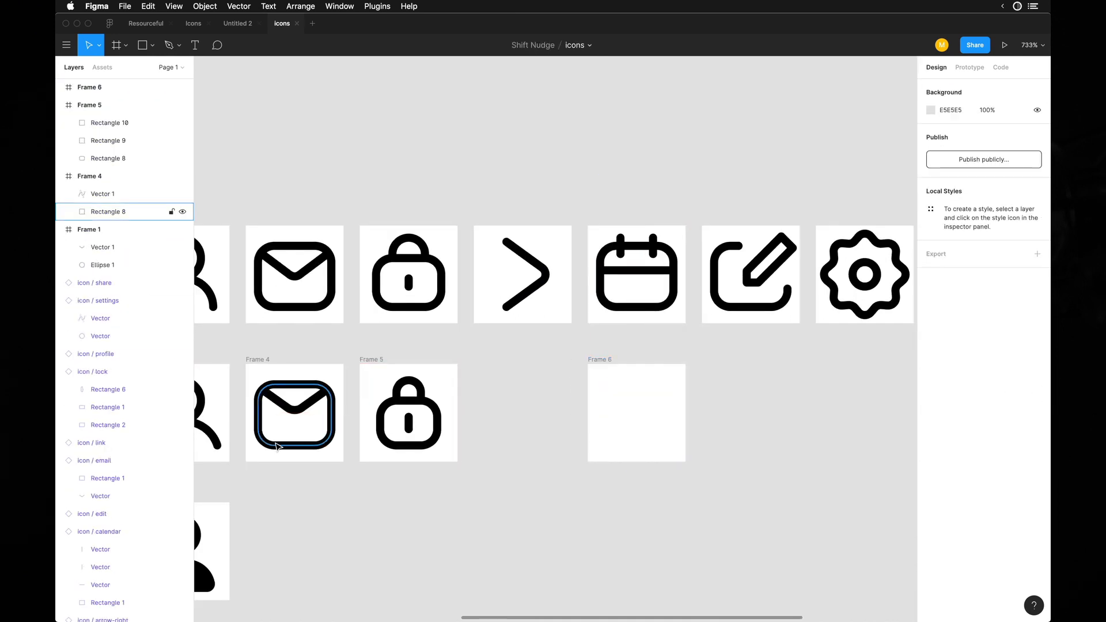
Copy the envelope's rounded rectangle from Frame 4 into Frame 6 as the calendar body
left_click(334, 430)
left_click(598, 358)
key("super+v")
key("super+z")
left_click(600, 359)
key("super+v")
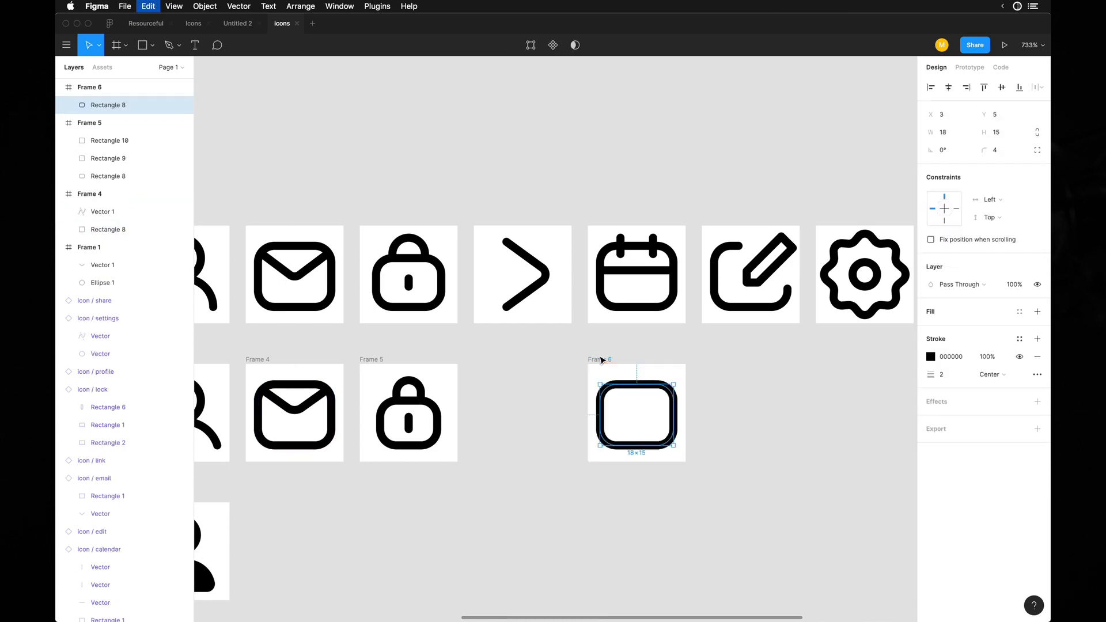
Check the original calendar's divider and draw an 18-pixel horizontal line across the new calendar body at X 3, Y 9
left_click(641, 272)
scroll(656, 328, "up", 5)
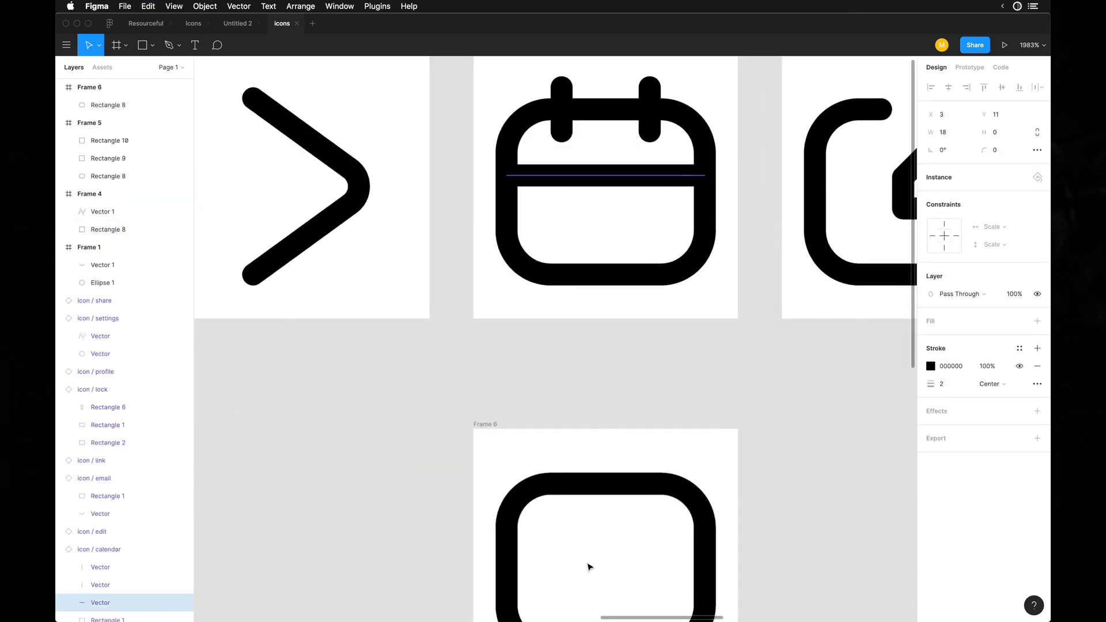
scroll(568, 449, "up", 5)
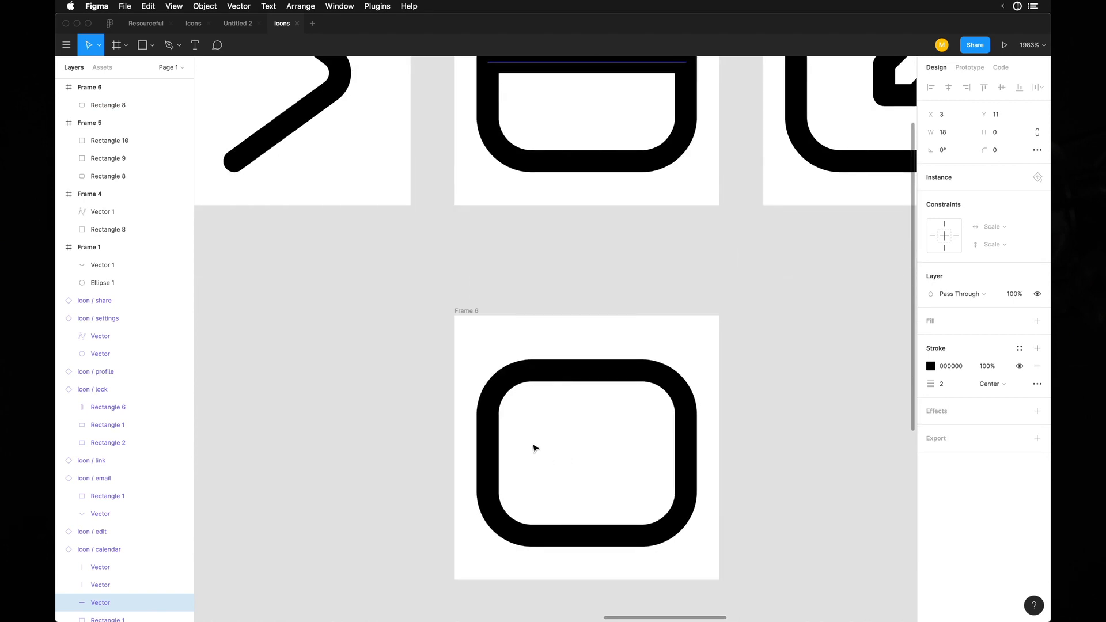
key("l")
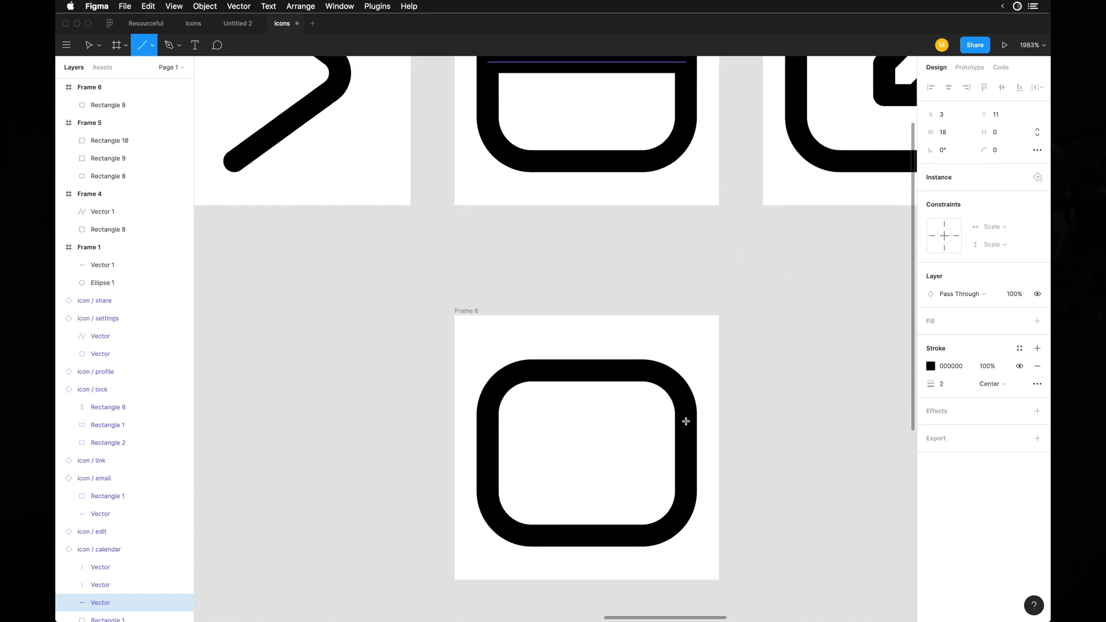
left_click_drag(501, 422, 685, 420)
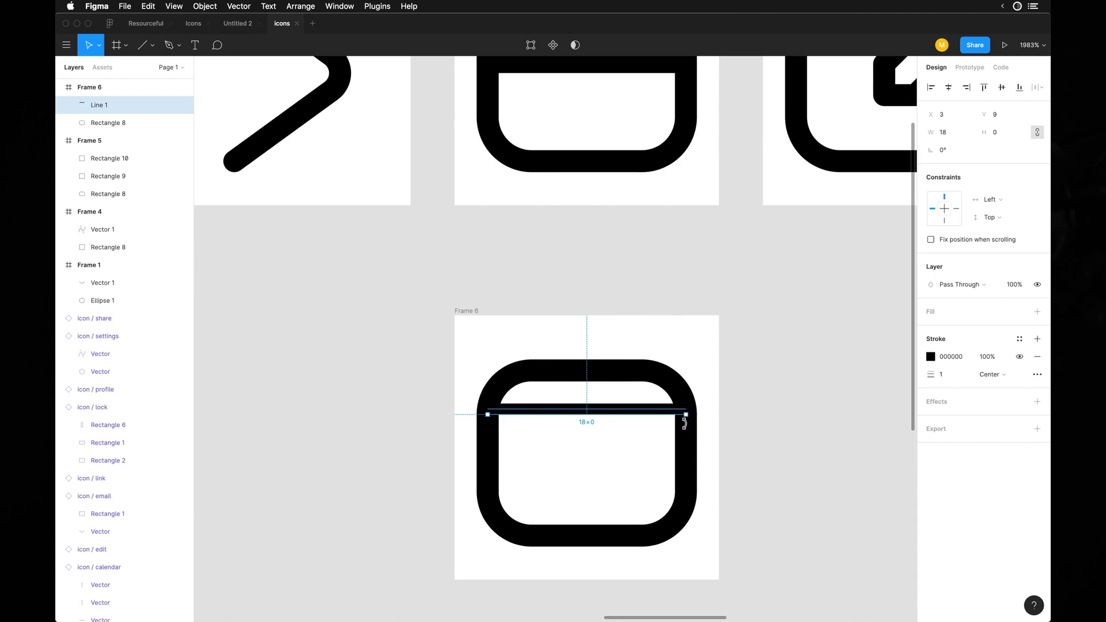
Copy the calendar body's 2-pixel stroke properties onto the divider line
left_click(491, 449)
key("super+alt+c")
left_click(584, 412)
key("super+alt+v")
left_click(778, 411)
Try lower and higher positions for the divider line against the original calendar, returning it to Y 9
left_click(659, 412)
key("Up")
key("Down")
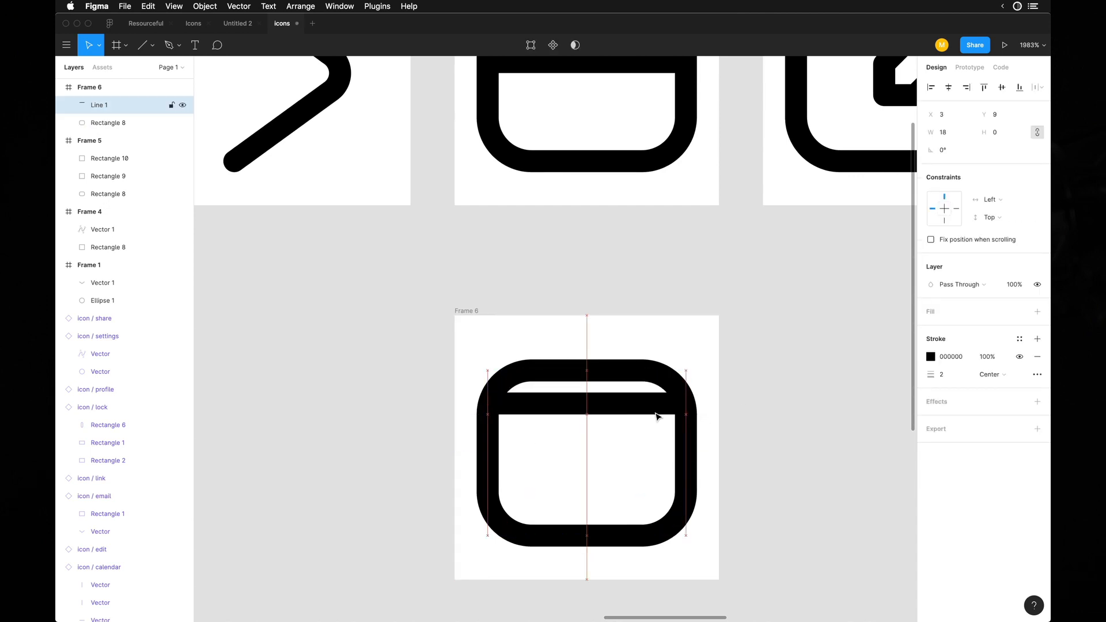
key("Down")
key("Down")
scroll(596, 395, "down", 5)
key("Up")
key("Up")
key("Up")
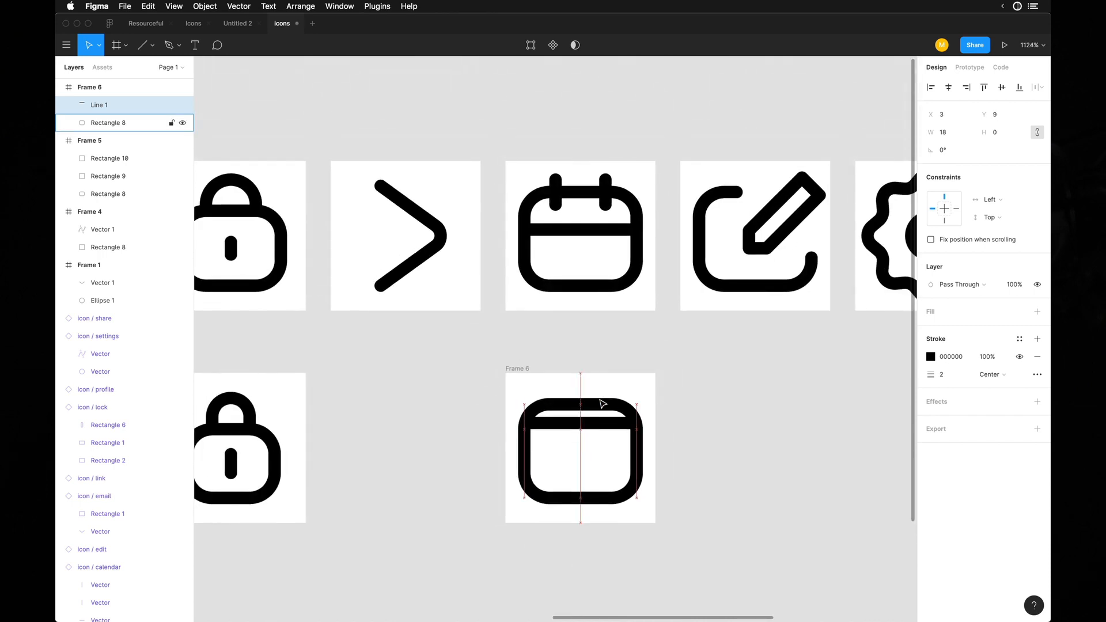
Nudge the calendar's divider line down around Y 10, trying neighbouring positions a pixel above and below
key("Down")
key("Down")
key("Down")
key("Up")
scroll(576, 430, "left", 2)
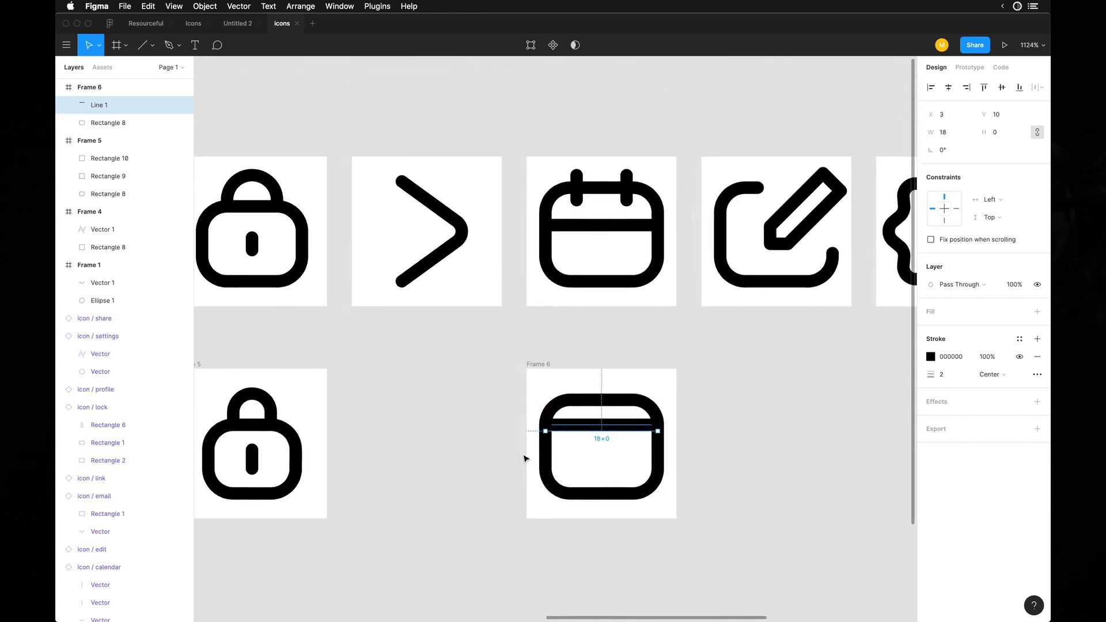
key("Down")
Try a thinner stroke on the divider line, set it back to 2 pixels, and place the line at Y 12
left_click(948, 375)
left_click(855, 429)
left_click(668, 435)
key("Up")
scroll(667, 429, "up", 3)
scroll(668, 431, "up", 2)
scroll(668, 431, "down", 10)
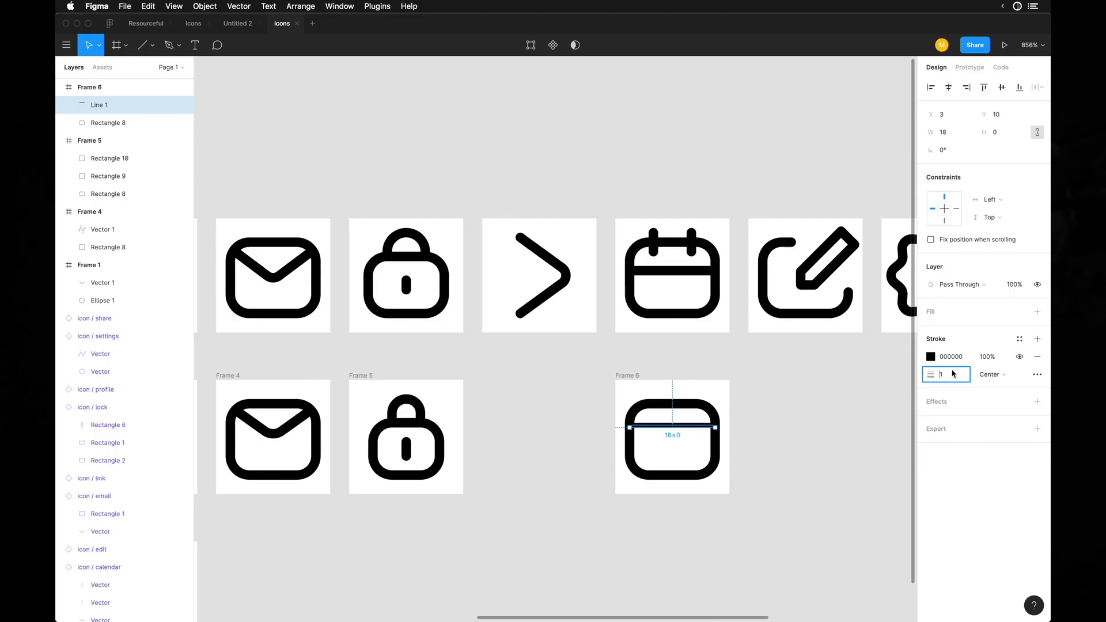
type("2")
key("Return")
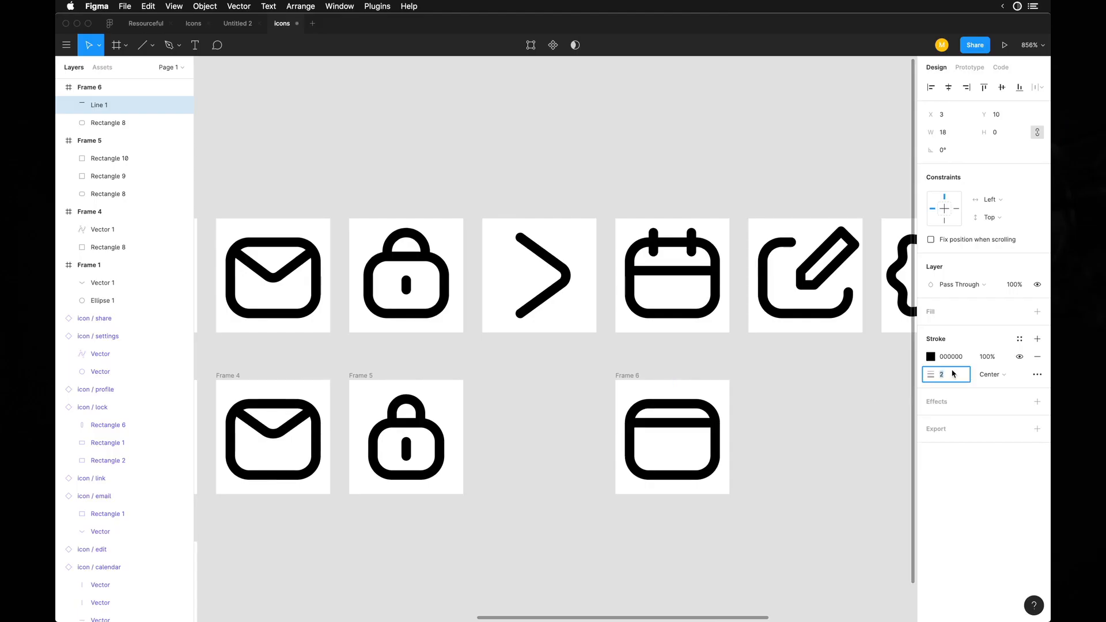
left_click(810, 469)
Draw a 5-pixel vertical tab line at X 8, Y 2 on the calendar's upper edge with the copied 2-pixel stroke properties
key("l")
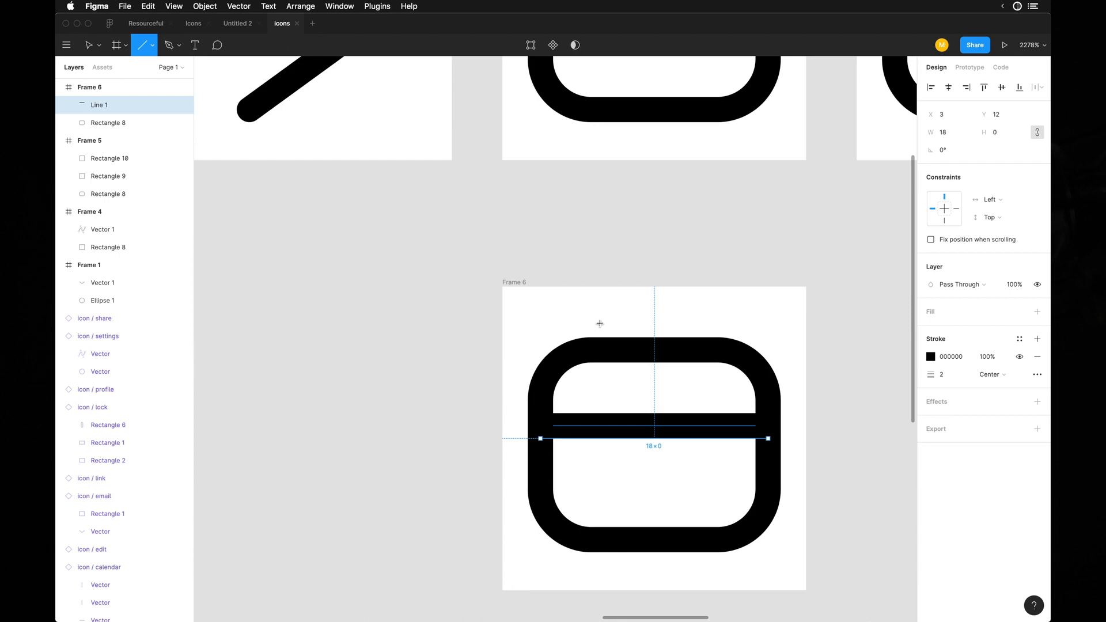
left_click_drag(604, 325, 605, 385)
key("alt+super+v")
key("Up")
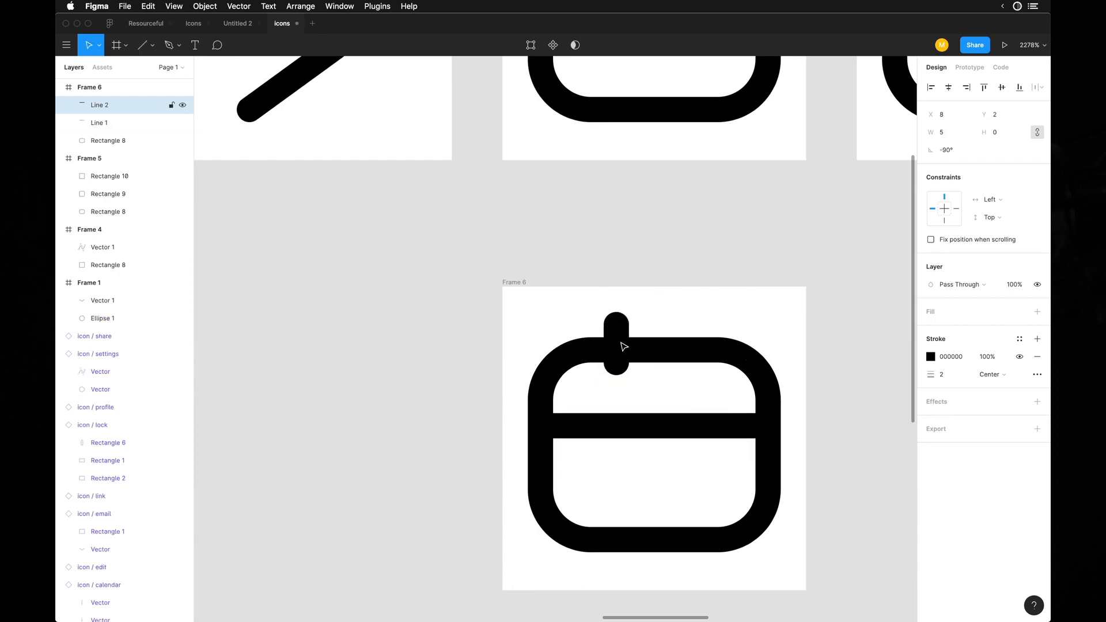
Duplicate the tab line toward the calendar's right side and shift the original tab to X 7
left_click_drag(625, 346, 713, 348)
left_click(615, 353)
key("Left")
scroll(638, 404, "down", 5)
left_click(788, 294)
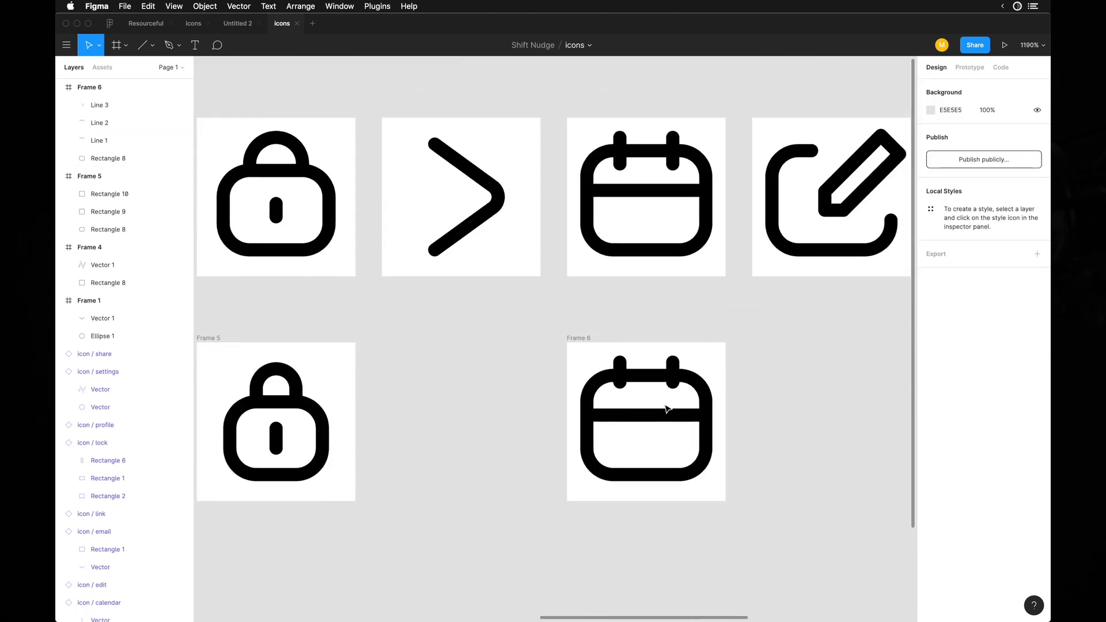
Examine the new calendar's two tab lines and their spacing against the original calendar icon
scroll(686, 381, "down", 3)
scroll(625, 420, "down", 5)
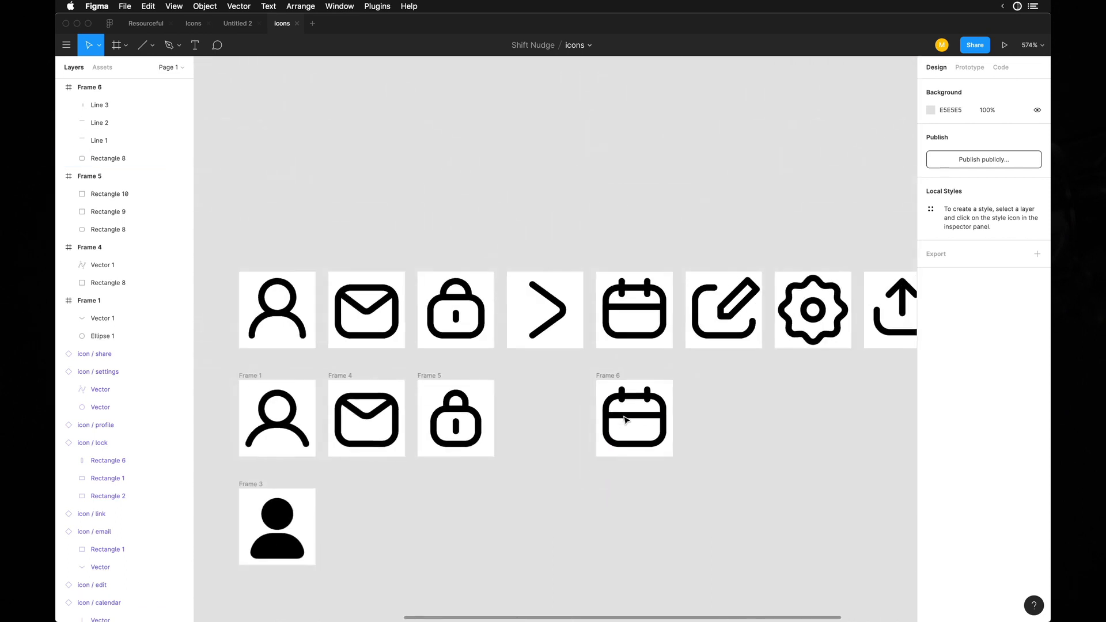
scroll(557, 473, "left", 3)
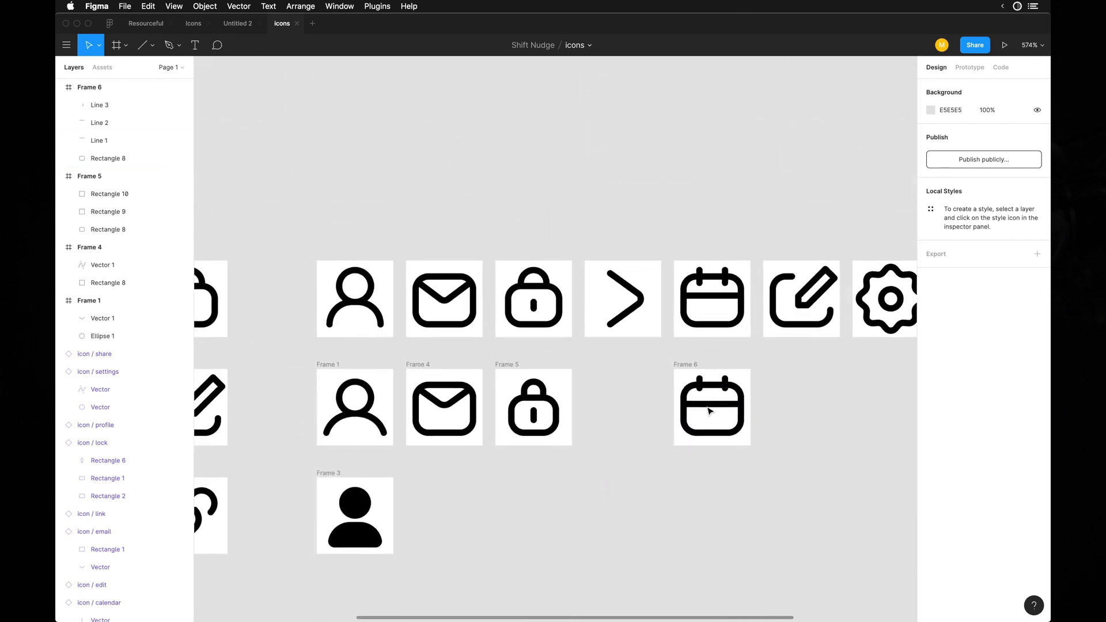
left_click(699, 385)
left_click(725, 384, "shift")
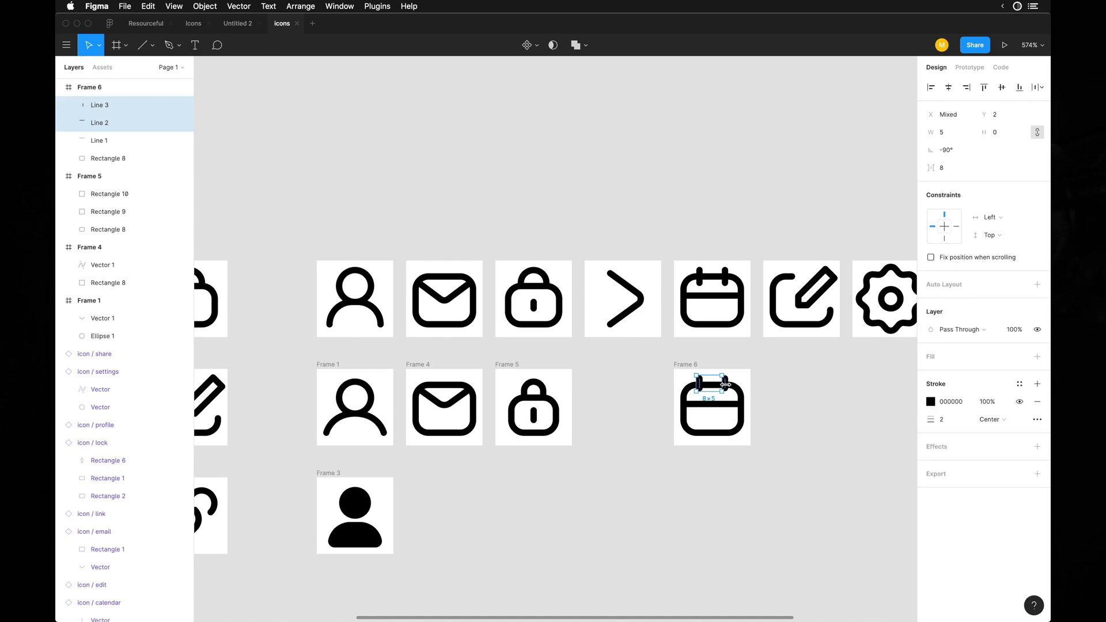
left_click(761, 380)
left_click_drag(684, 365, 559, 358)
key("super+z")
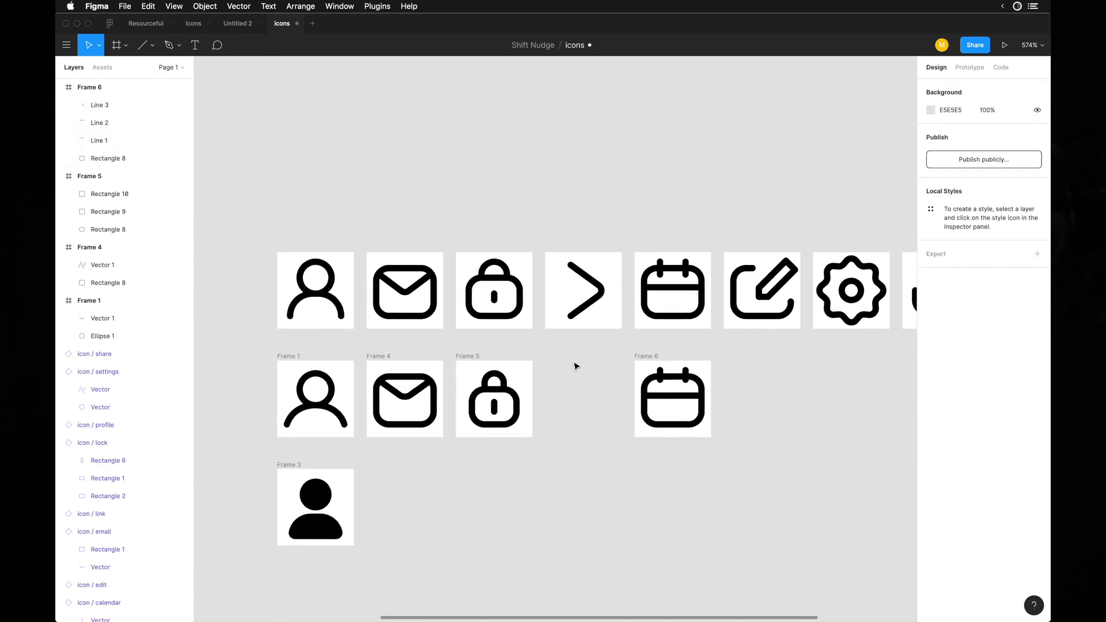
scroll(666, 373, "up", 5)
left_click(649, 385)
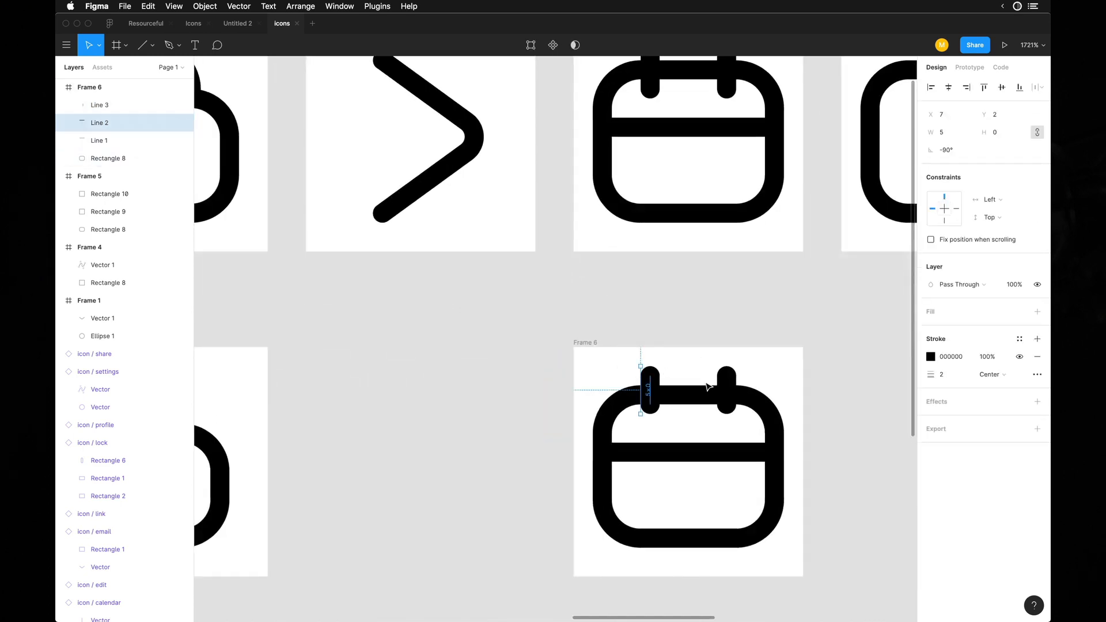
left_click(729, 385, "shift")
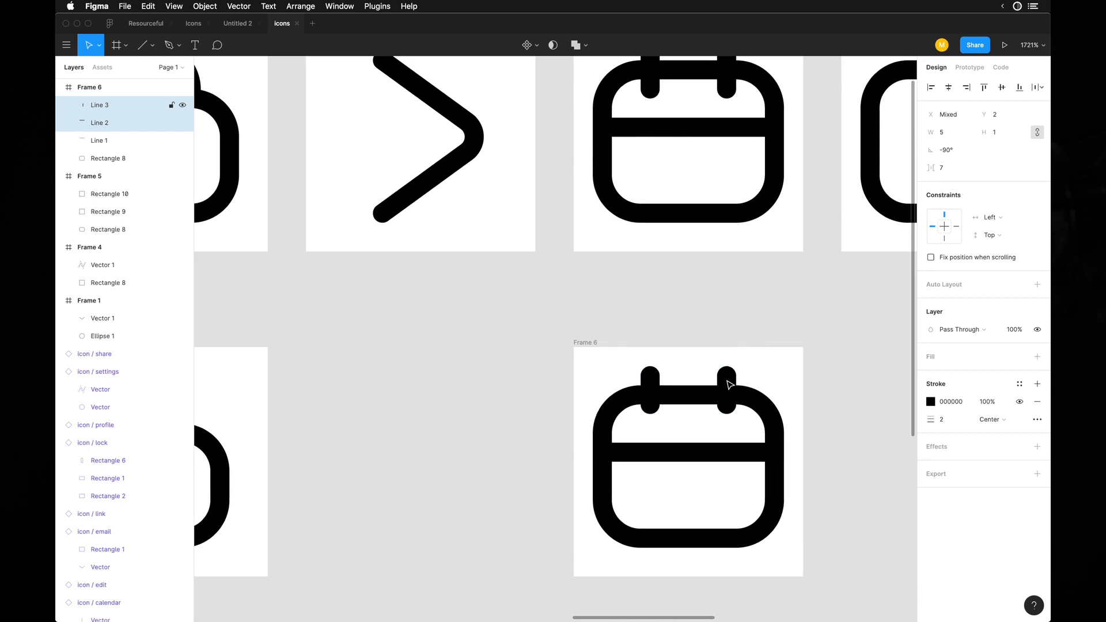
left_click(867, 445)
Duplicate Frame 6 into the slot below the original edit icon and delete the copy's two tabs and divider line
scroll(868, 445, "down", 6)
scroll(867, 444, "right", 5)
scroll(866, 444, "down", 1)
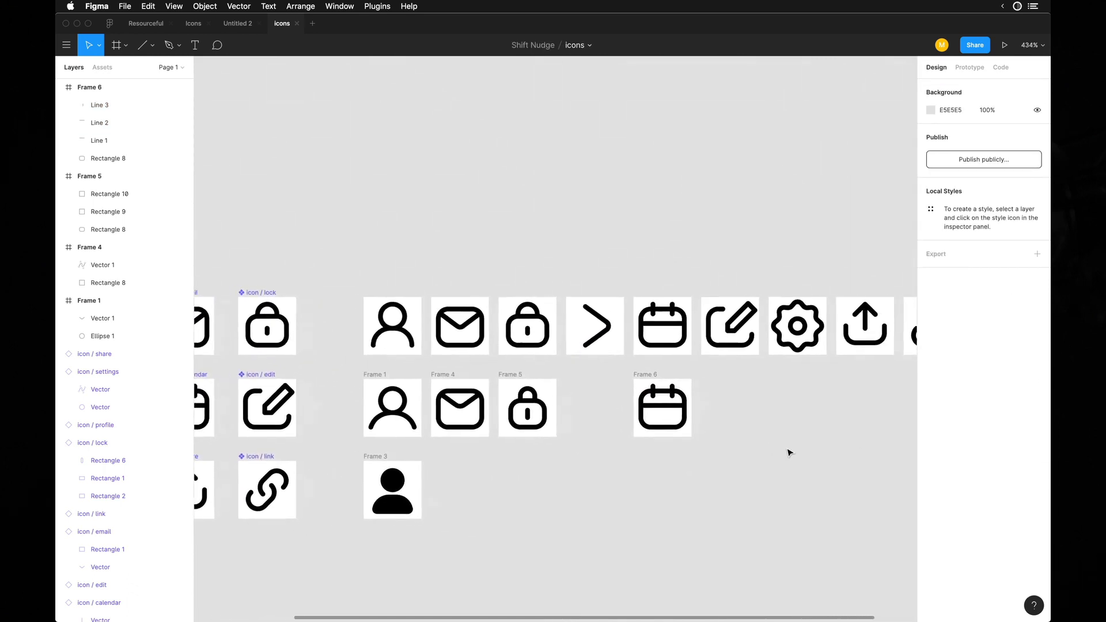
left_click_drag(638, 376, 705, 376)
scroll(703, 349, "up", 5)
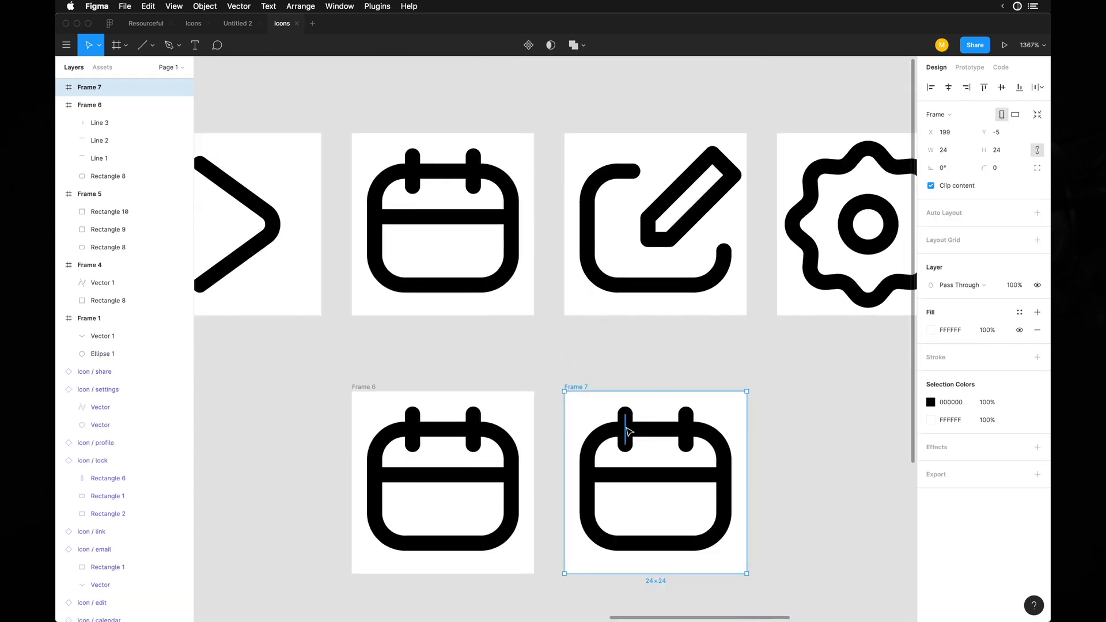
left_click(626, 429)
left_click(685, 429, "shift")
left_click(668, 476, "shift")
key("Delete")
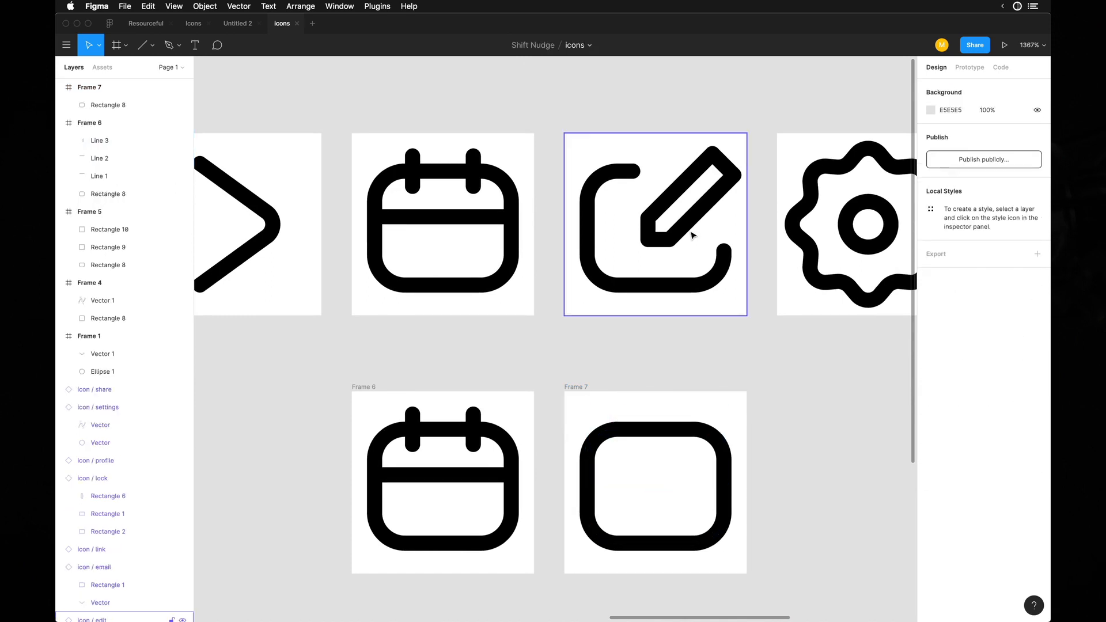
Open the rounded rectangle in Frame 7 by deleting its upper-right corner between midpoints on the top and right edges
scroll(689, 388, "down", 2)
scroll(689, 388, "up", 2)
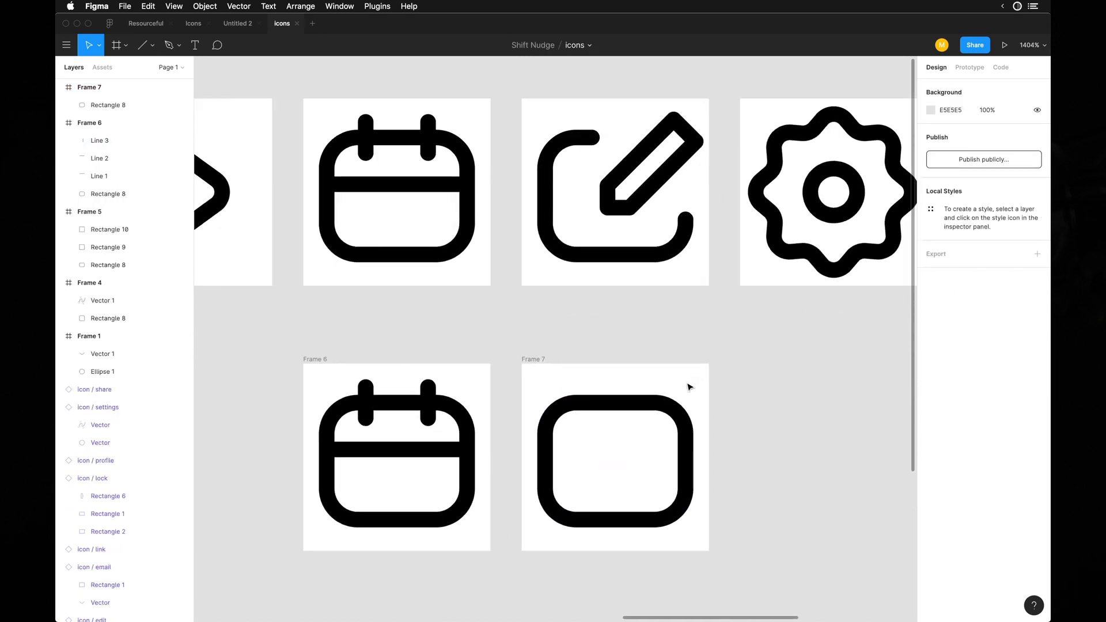
left_click(631, 405)
double_click(629, 402)
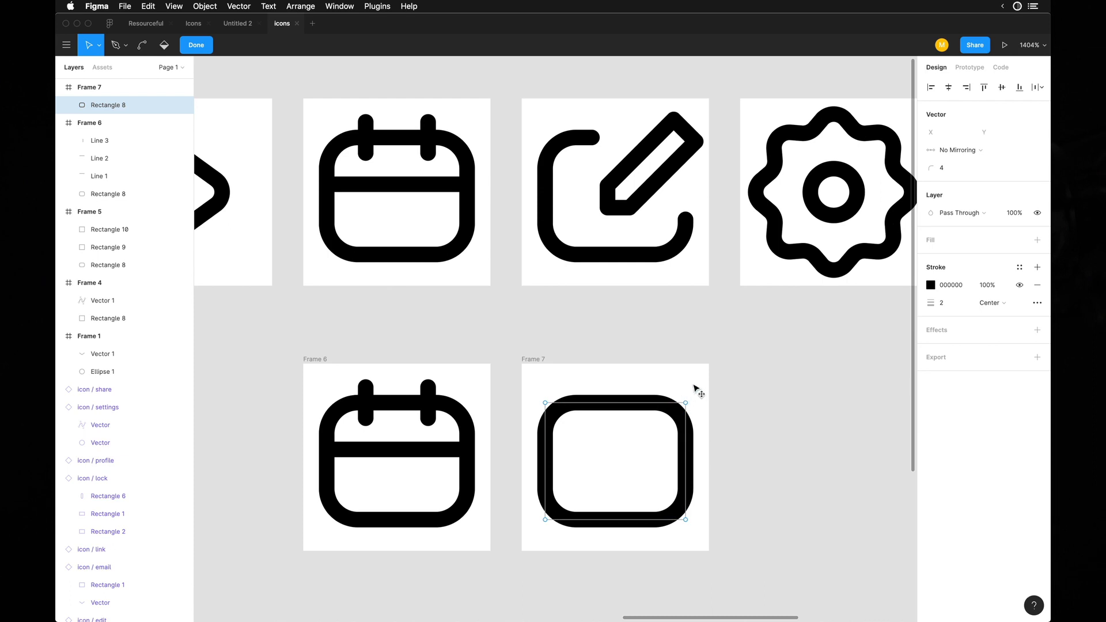
left_click(685, 403)
key("Delete")
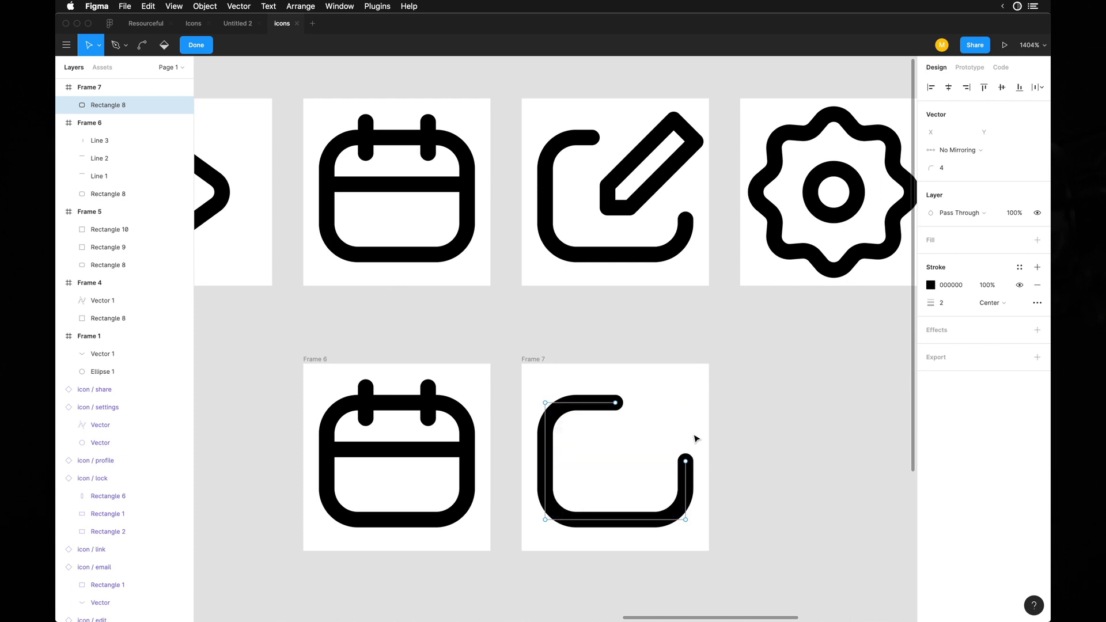
scroll(697, 433, "down", 5)
left_click(720, 422)
Examine the original edit icon's pencil and open outline against the new outline in Frame 7
scroll(709, 416, "up", 5)
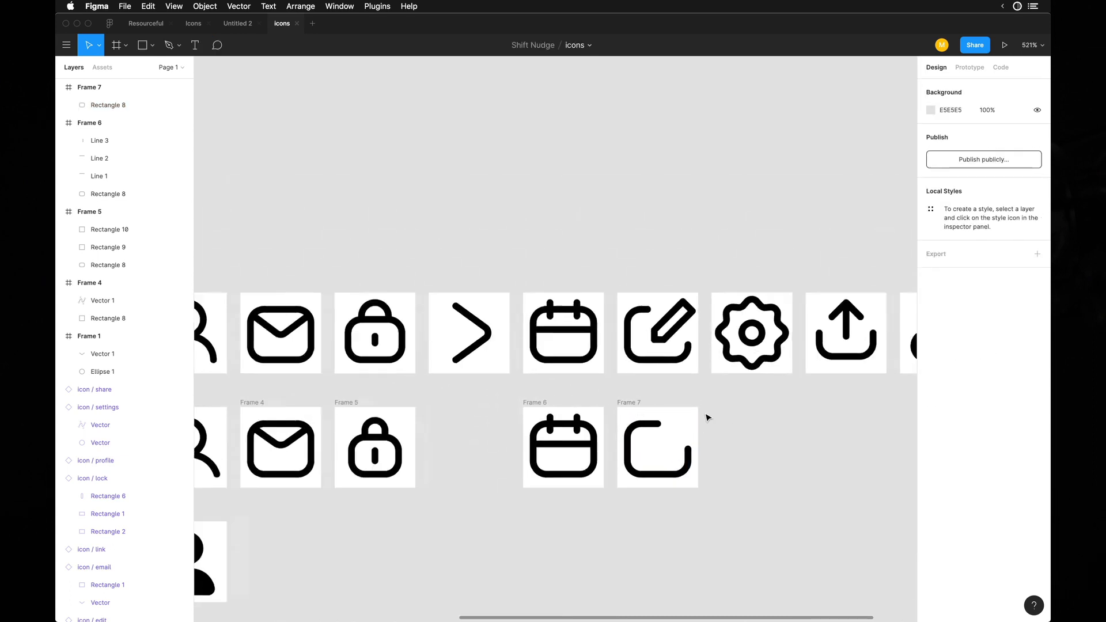
scroll(645, 431, "up", 5)
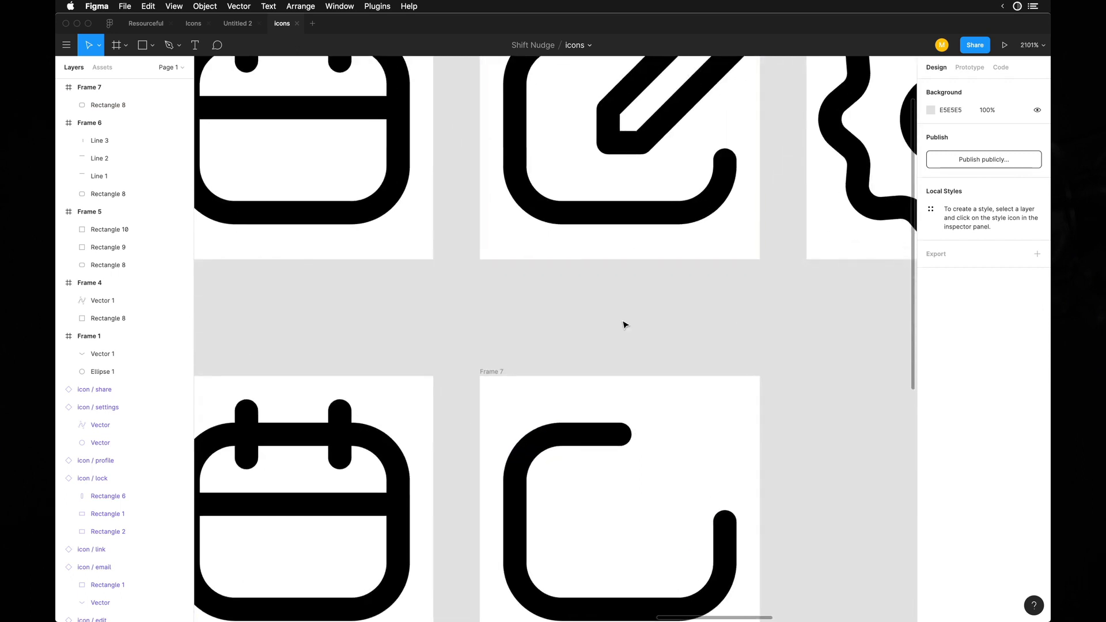
scroll(623, 321, "up", 2)
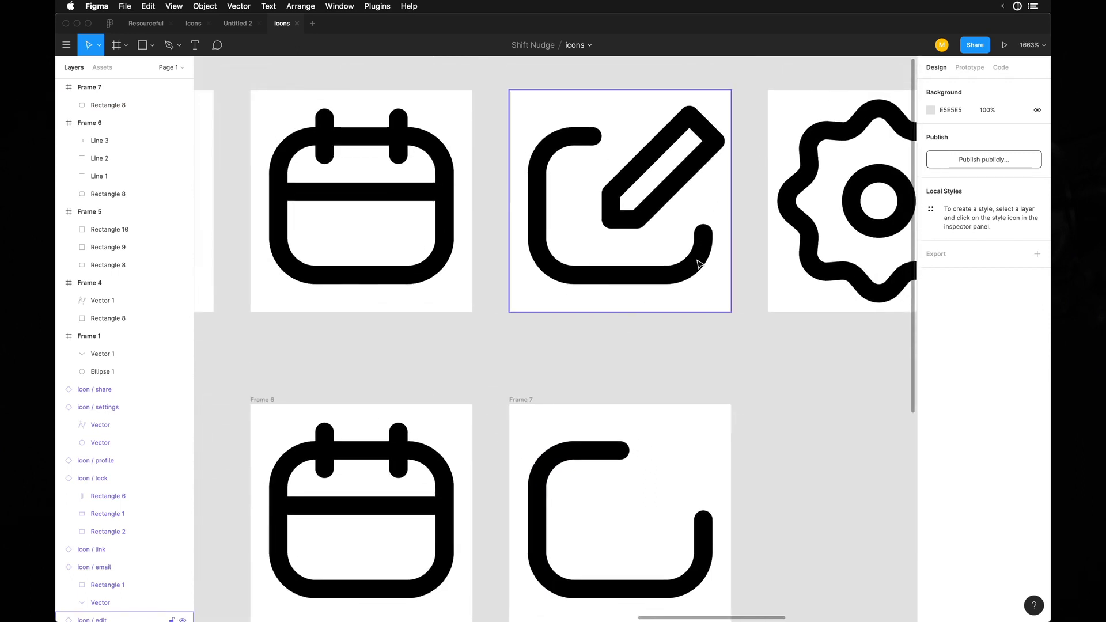
scroll(678, 346, "down", 3)
scroll(622, 419, "down", 3)
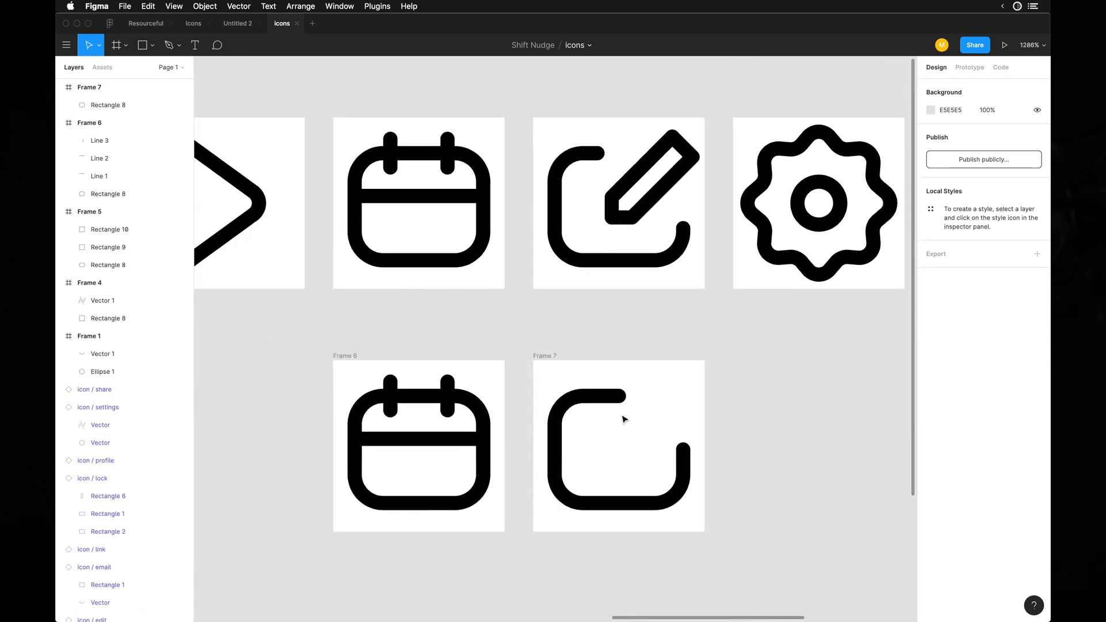
left_click(658, 197)
left_click(680, 386)
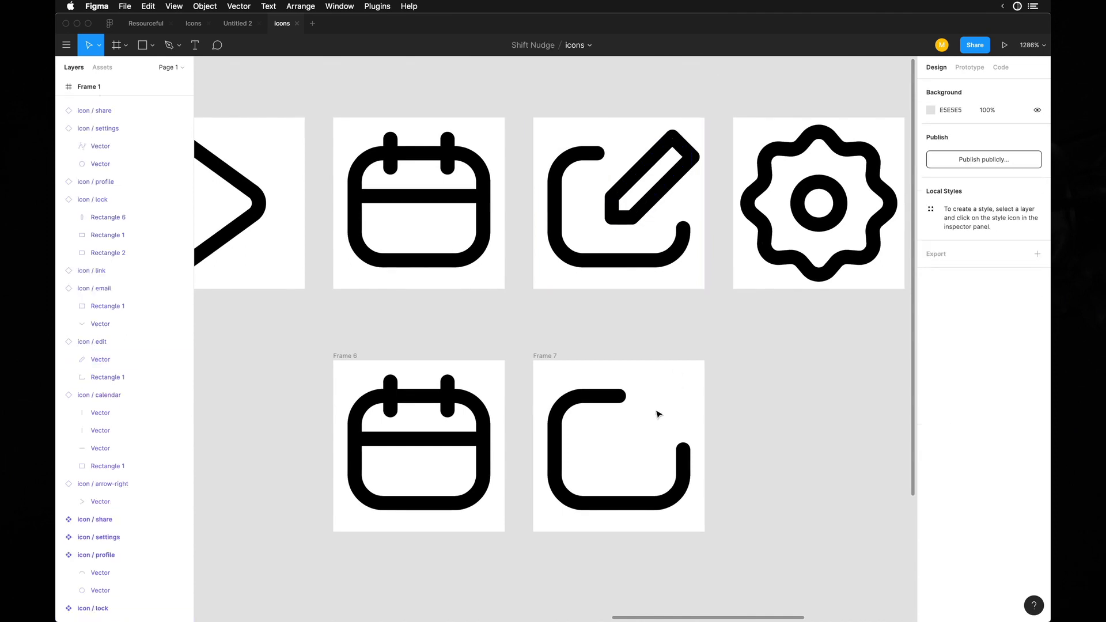
scroll(657, 404, "up", 5)
scroll(660, 386, "down", 3)
scroll(642, 403, "down", 2)
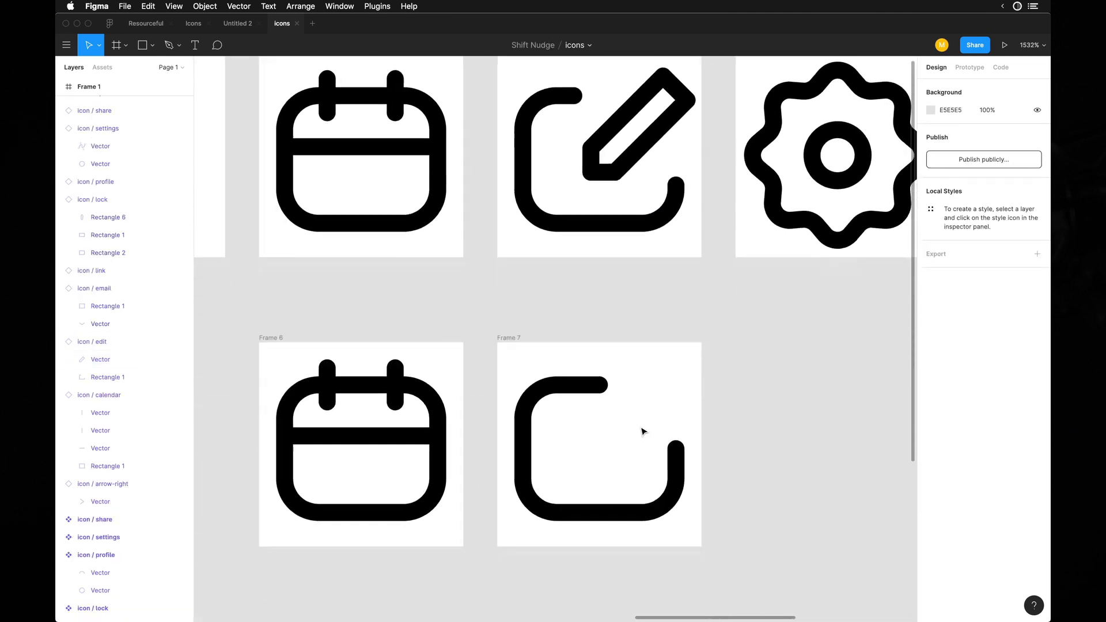
Draw a 4 × 13 pixel upright rectangle at X 15, Y 2 in Frame 7 for the pencil body
key("r")
left_click_drag(624, 325, 658, 433)
scroll(658, 433, "up", 5)
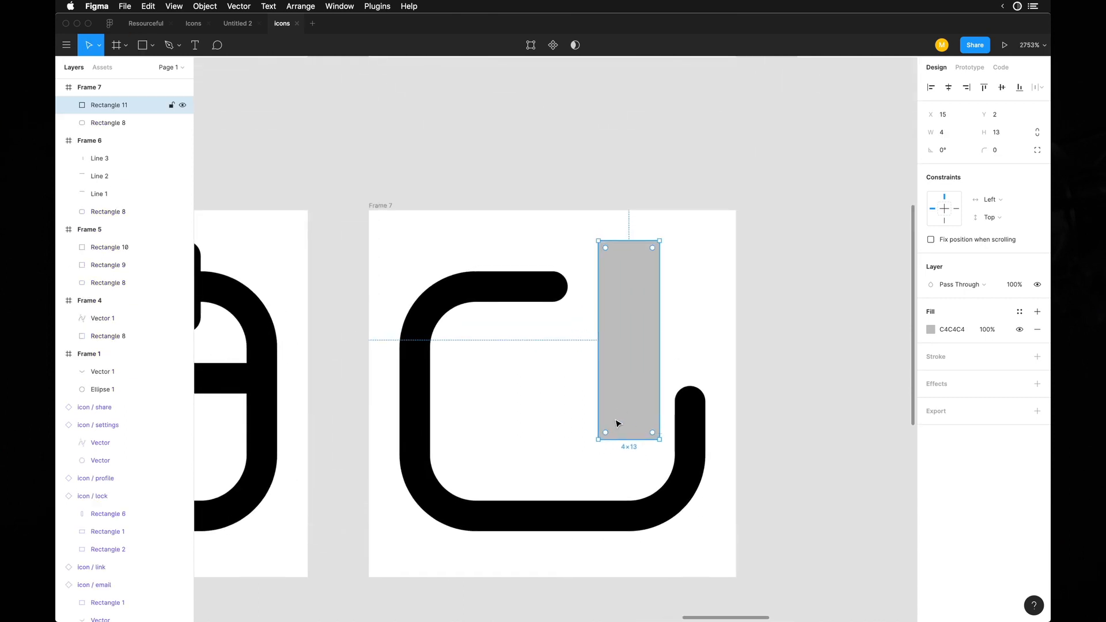
Paste the 2-pixel stroke properties onto the pencil rectangle and set its corner radius to 0
key("super+alt+v")
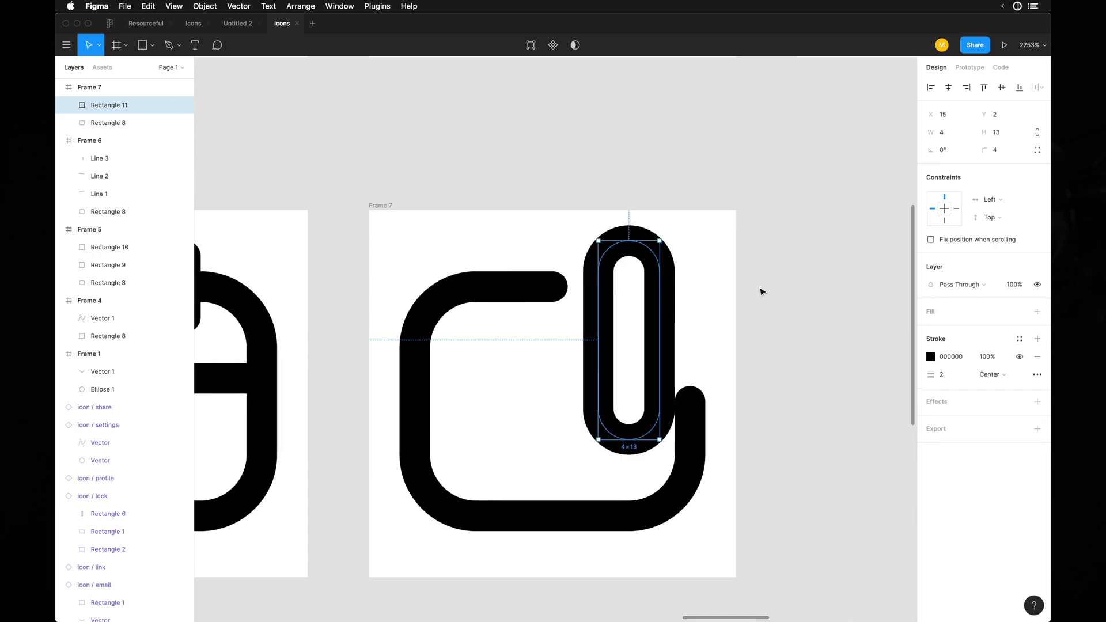
left_click(999, 154)
type("0")
key("Return")
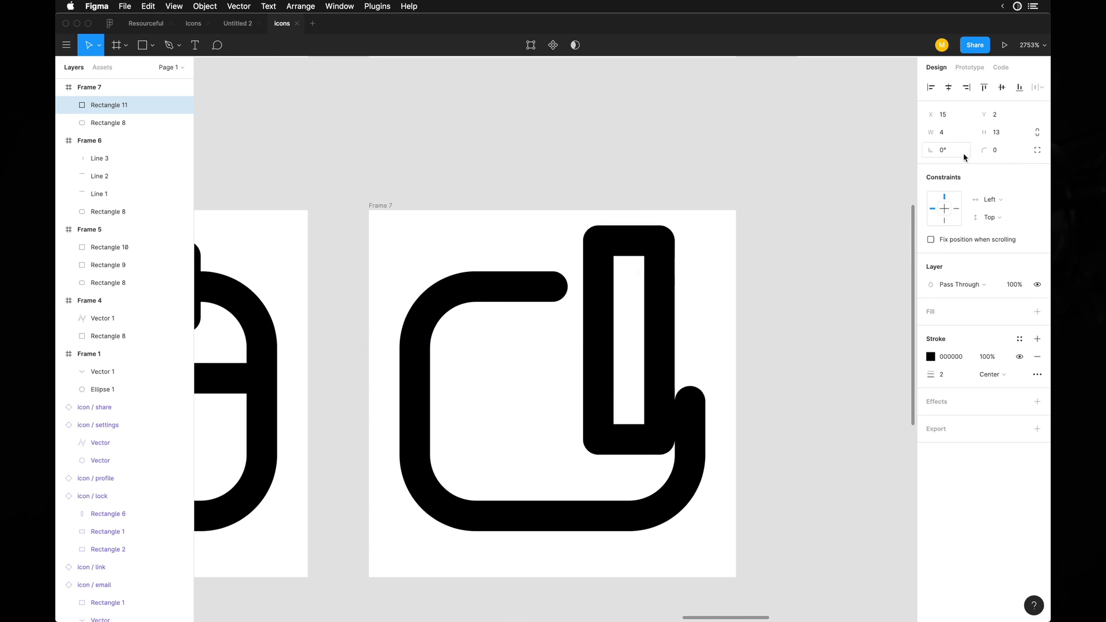
Add a point midway along the pencil rectangle's bottom edge and raise its two bottom corners to Y 13
double_click(651, 408)
scroll(648, 402, "up", 5)
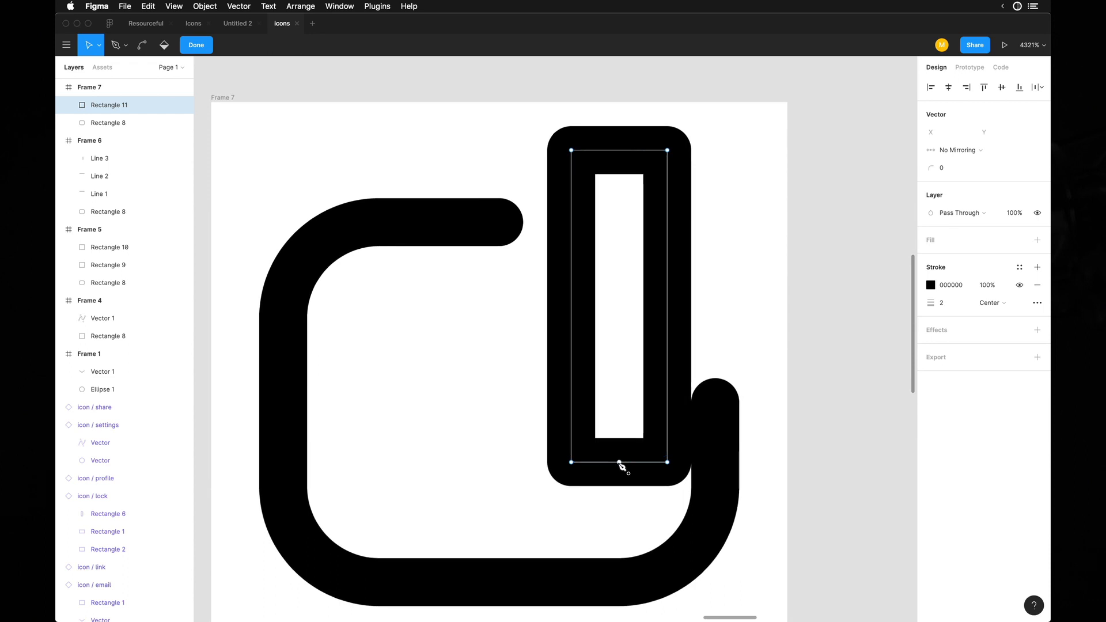
left_click(619, 462)
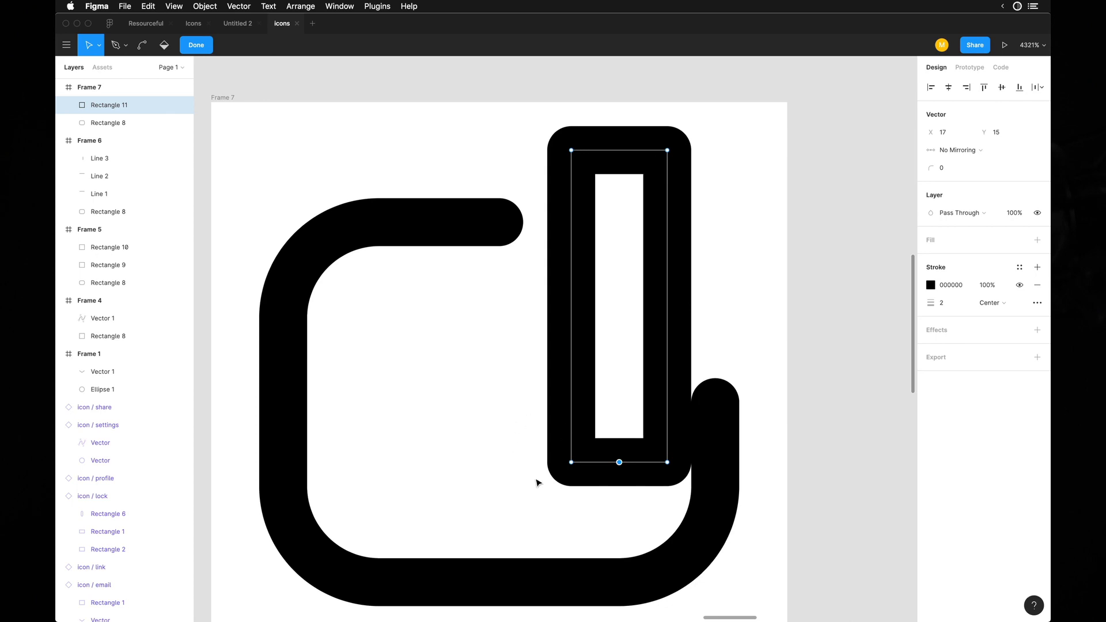
left_click_drag(547, 458, 692, 448)
key("Up")
key("Up")
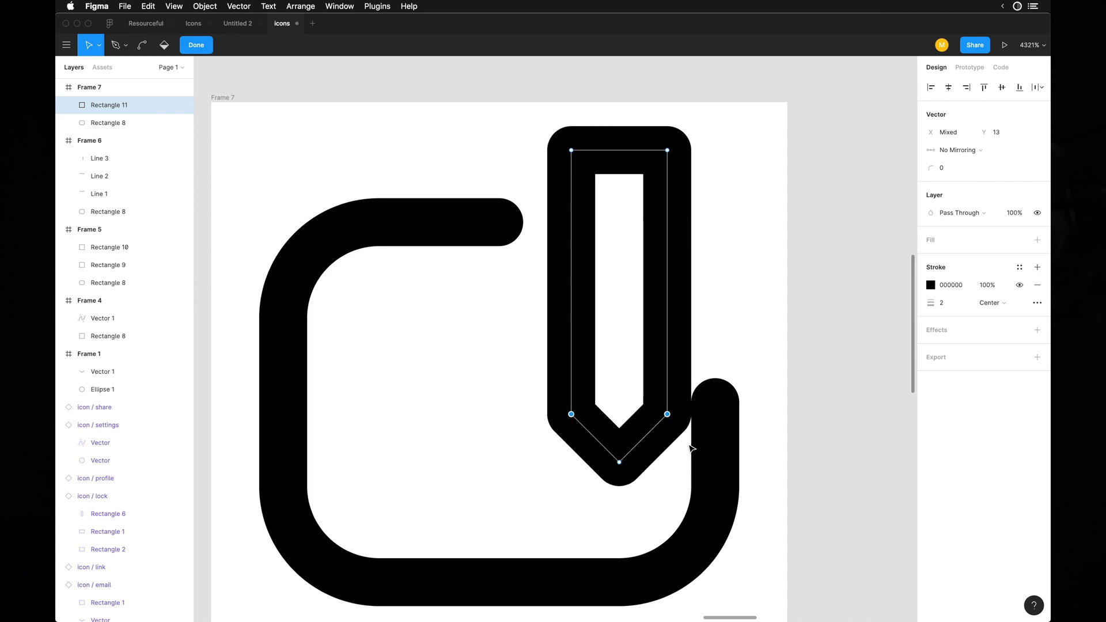
Compare blunter and sharper pencil tips by shifting the two lower side points vertically, settling on Y 12
key("Up")
key("Down")
key("Up")
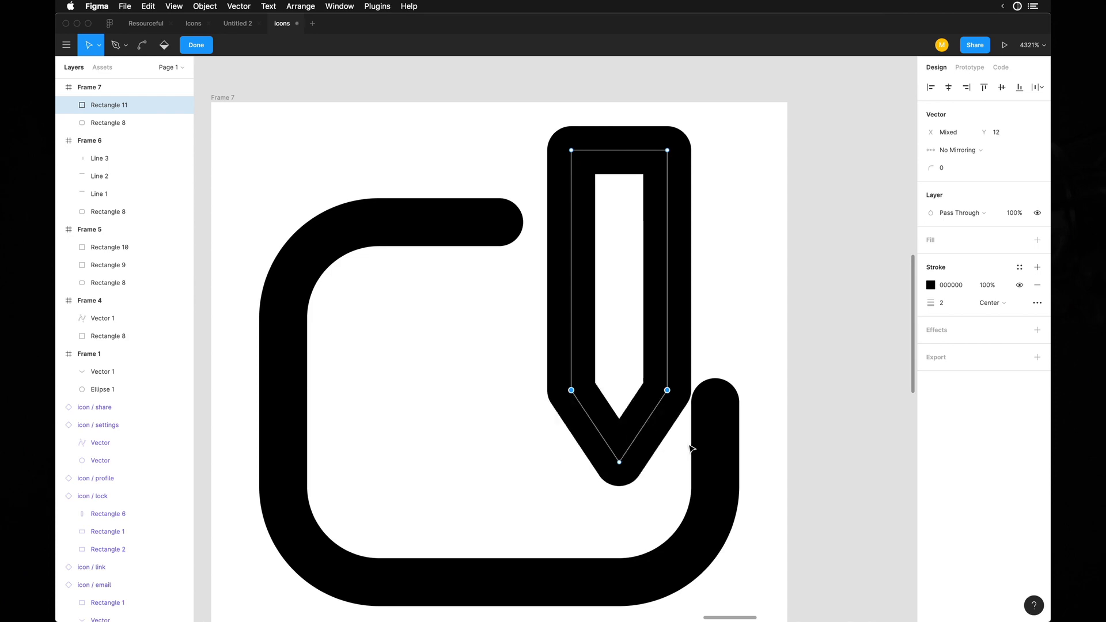
key("Down")
key("Down")
key("Down")
key("Up")
key("Up")
key("Up")
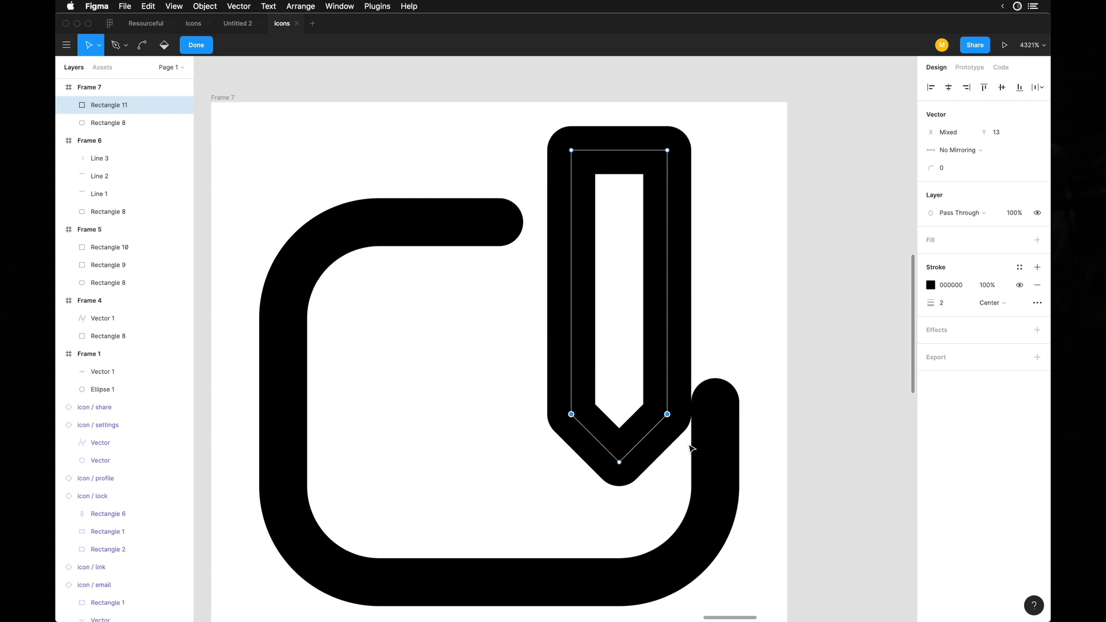
key("Down")
key("Up")
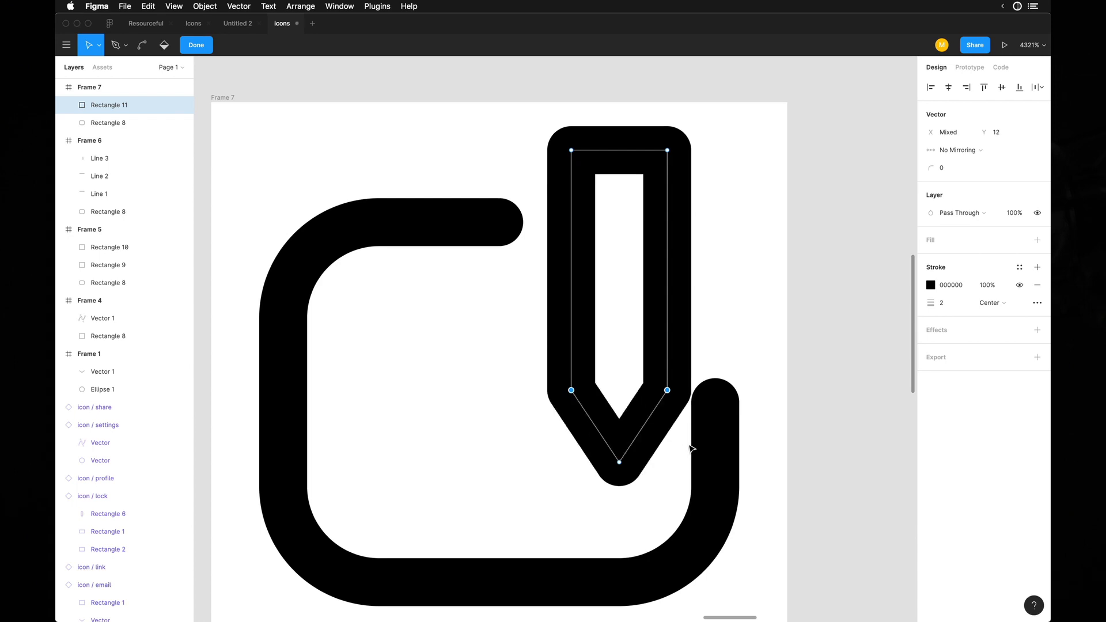
key("Down")
key("Up")
key("Down")
key("Up")
key("Escape")
scroll(788, 332, "down", 5)
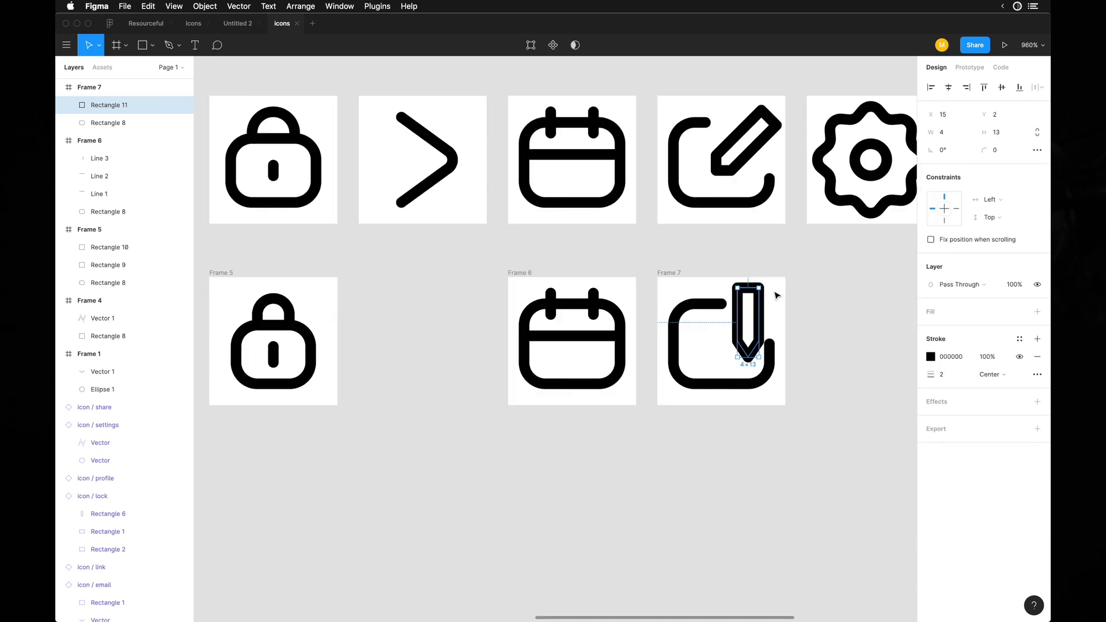
scroll(774, 290, "up", 3)
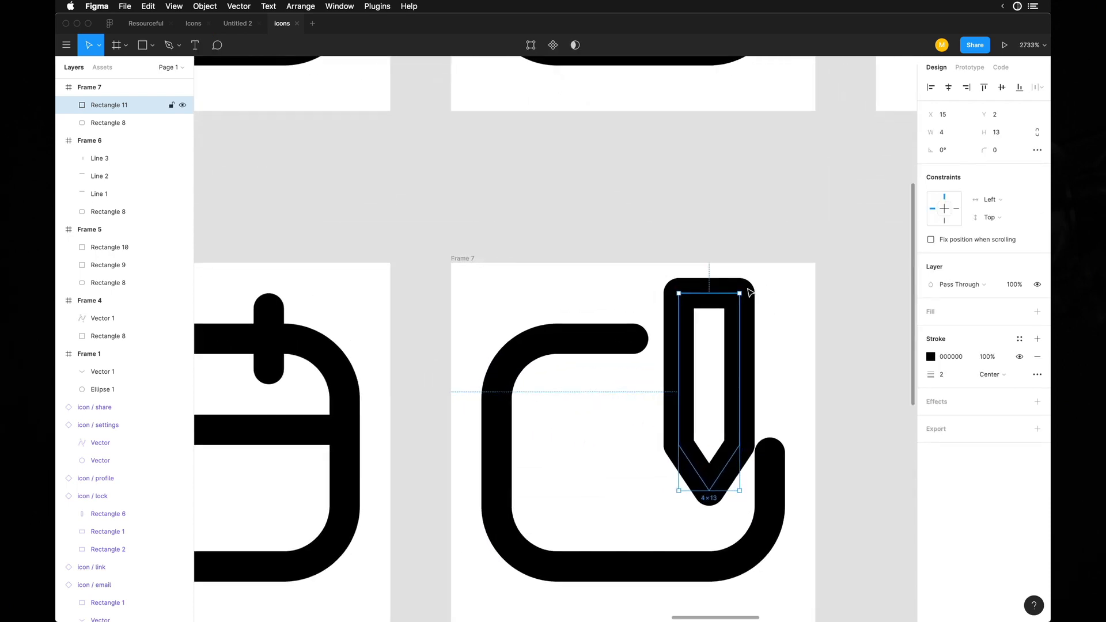
Rotate the pencil in Frame 7 to -45° and move it to X 17.19, Y 4
scroll(751, 293, "up", 1)
scroll(732, 304, "up", 5)
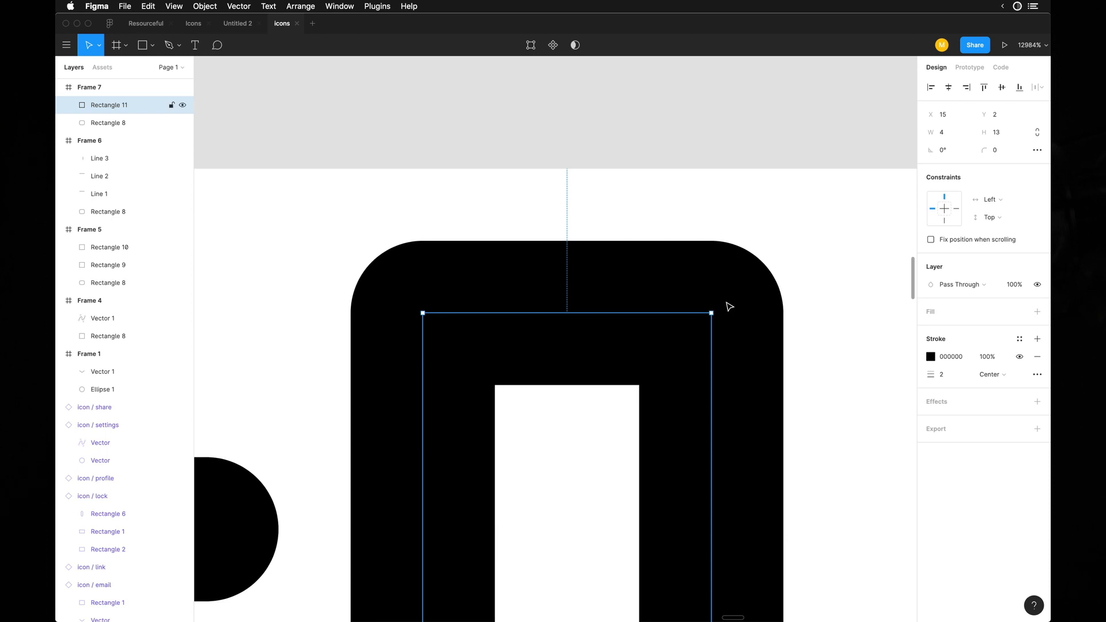
scroll(757, 294, "down", 5)
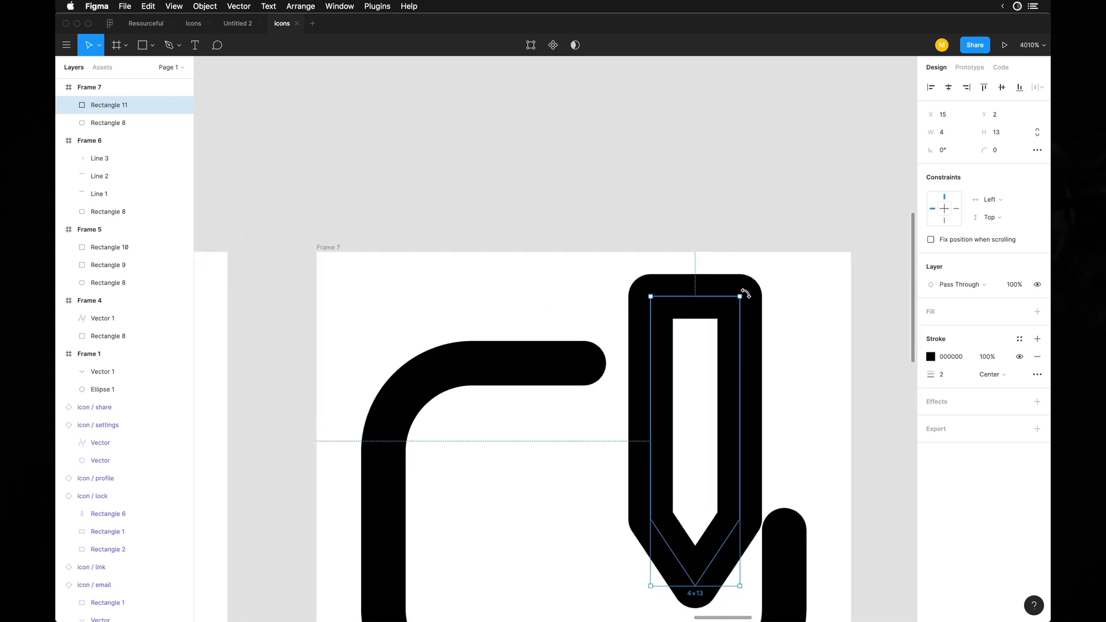
left_click_drag(756, 297, 861, 366)
scroll(801, 497, "down", 5)
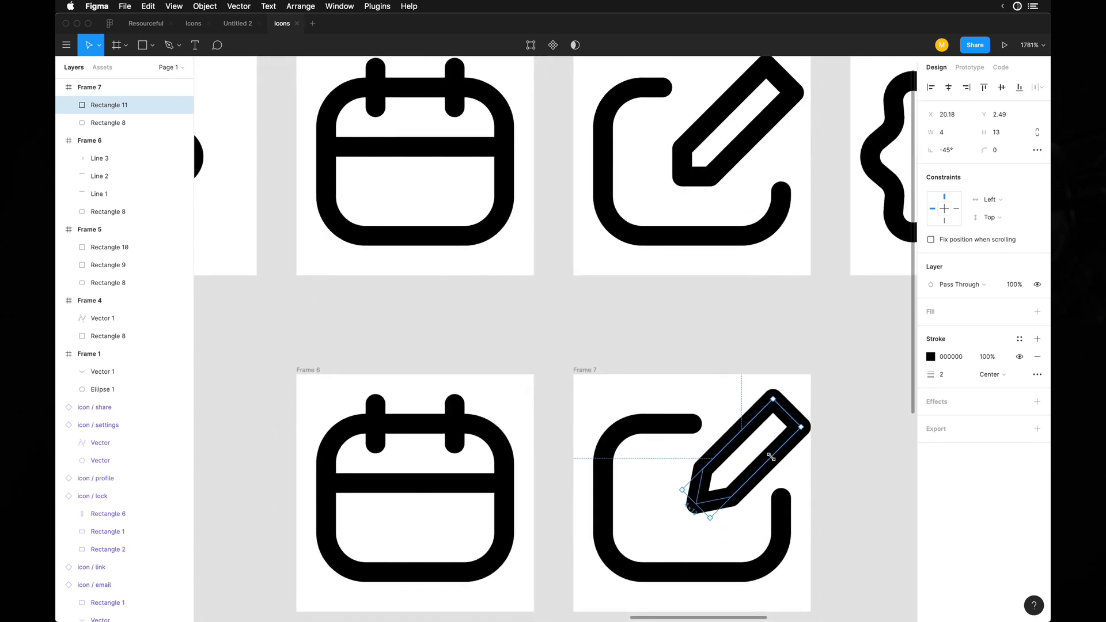
left_click_drag(771, 456, 739, 472)
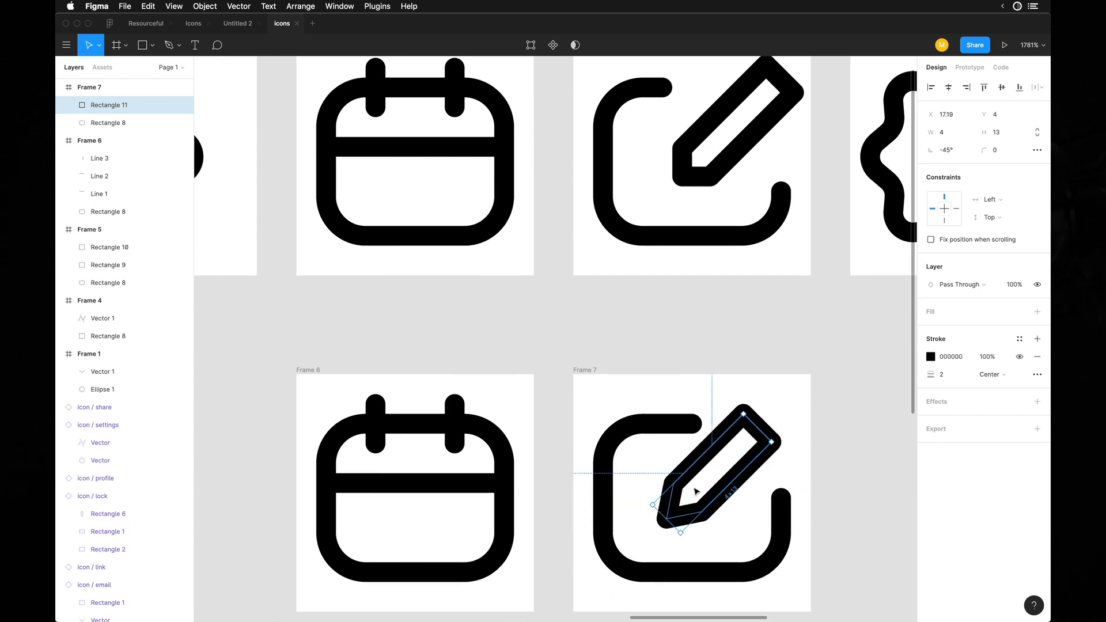
left_click(827, 469)
scroll(827, 469, "down", 1)
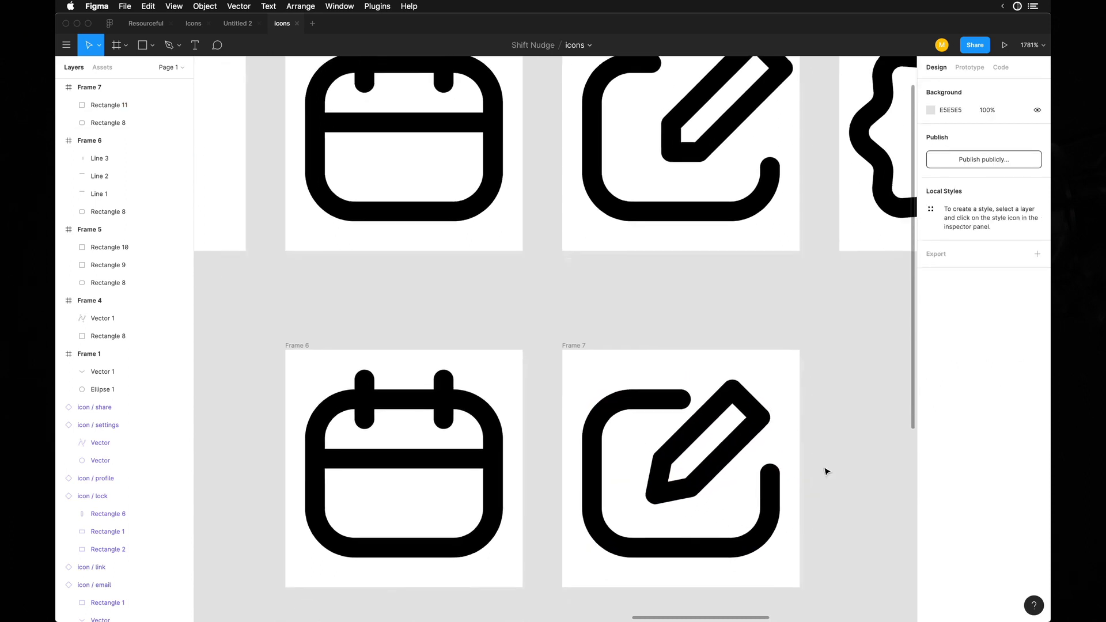
Reposition the tilted pencil up and to the right within Frame 7, placing it at X 19.19, Y 3
left_click_drag(731, 448, 735, 453)
left_click(803, 458)
scroll(803, 458, "down", 5)
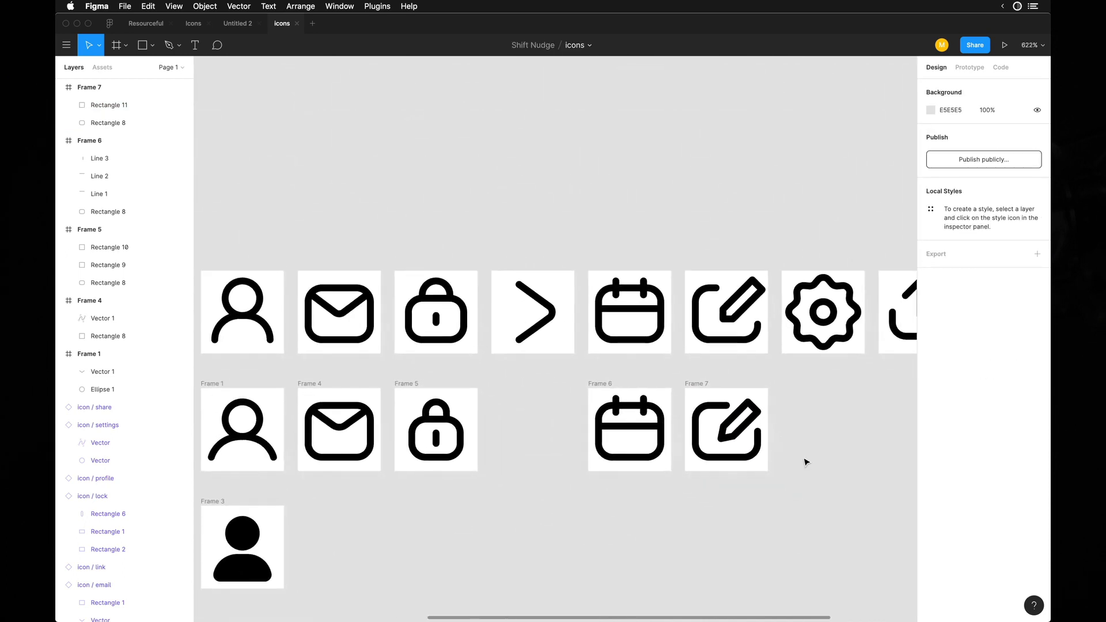
scroll(814, 415, "up", 4)
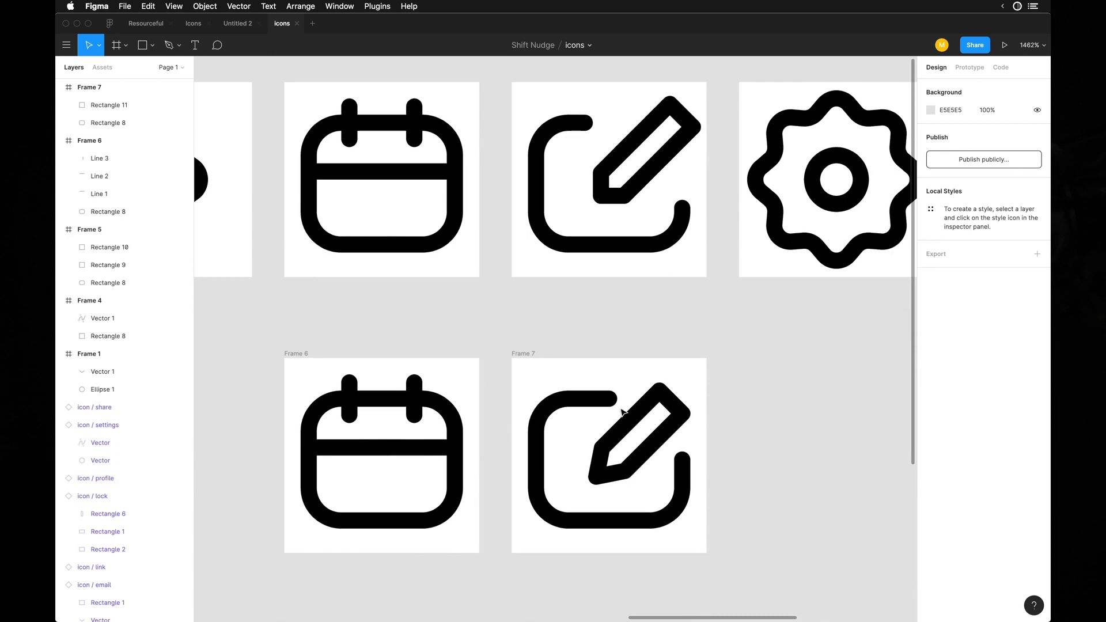
left_click_drag(668, 422, 676, 414)
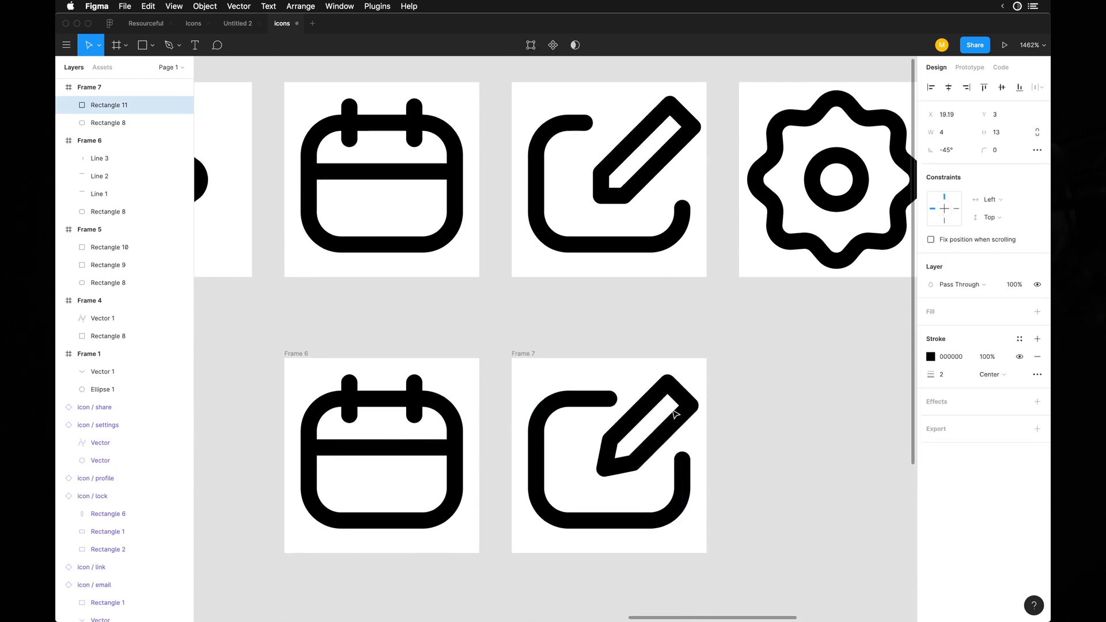
Widen the gap in Frame 7's box outline by pulling its upper end left and its right end down 2 pixels each
left_click(608, 404)
double_click(608, 406)
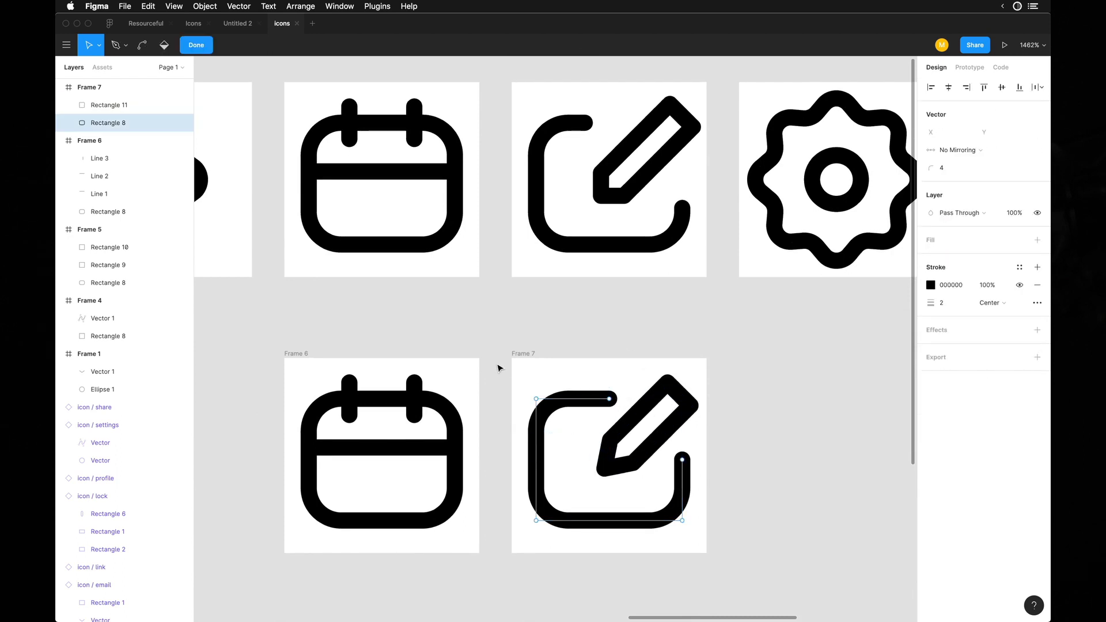
left_click(609, 399)
left_click(682, 460)
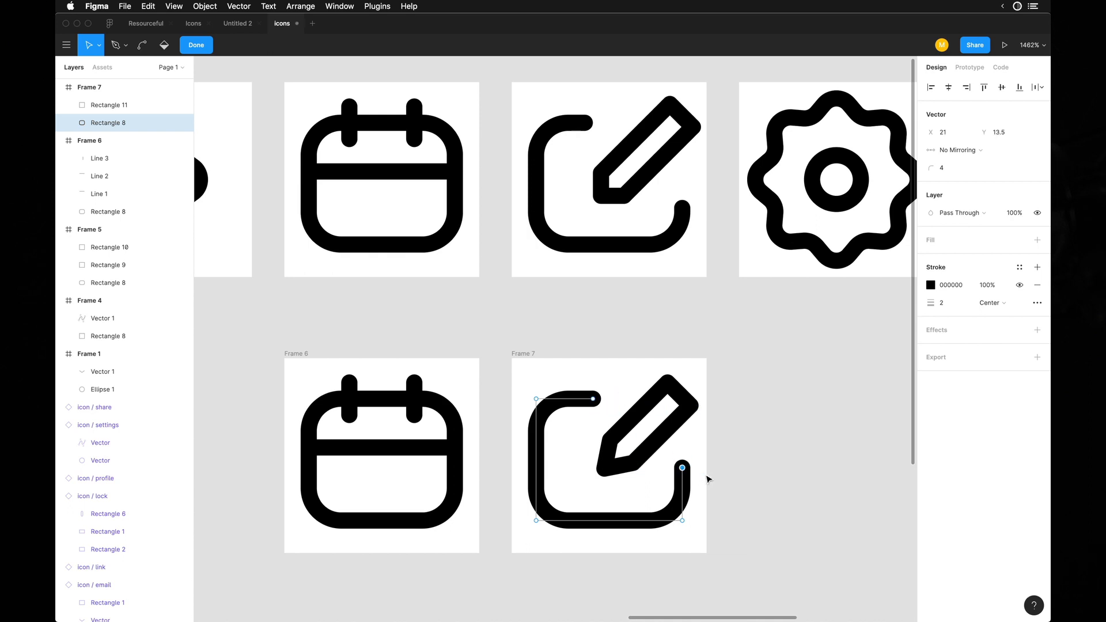
key("Escape")
key("Escape")
Move the pencil down and left to X 18.19, Y 4 and compare the icon with the others
left_click_drag(668, 428, 660, 437)
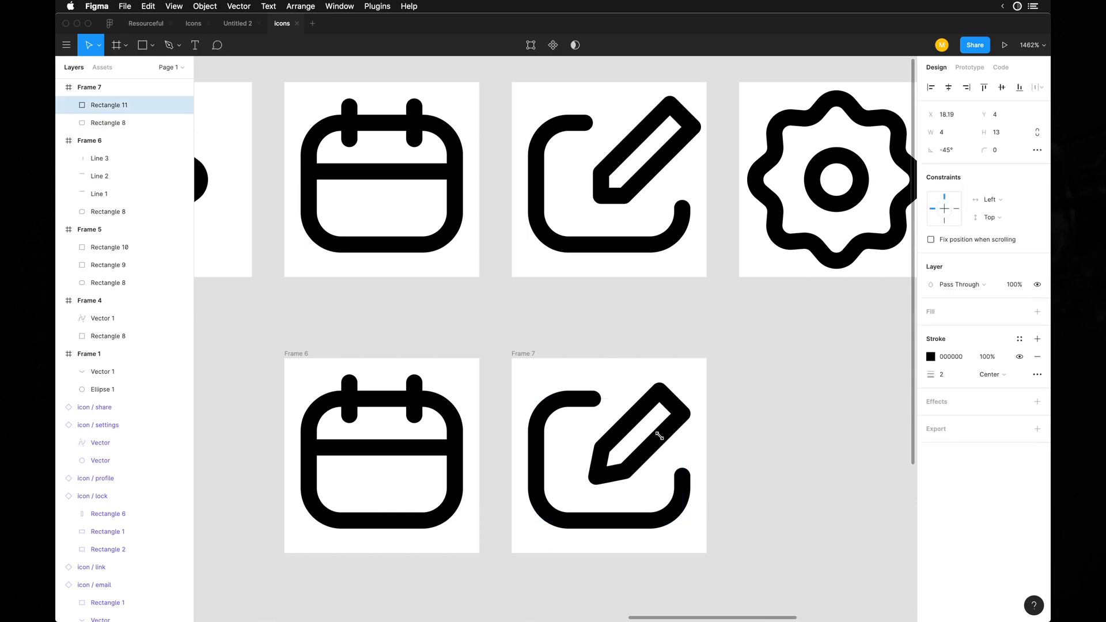
scroll(660, 436, "down", 10)
scroll(675, 449, "up", 1)
left_click(704, 444)
scroll(705, 444, "up", 4)
scroll(704, 445, "up", 5)
Try stretching the pencil outward from its blunt end to a height of 16.6 pixels, and undo the stretch
left_click(573, 432)
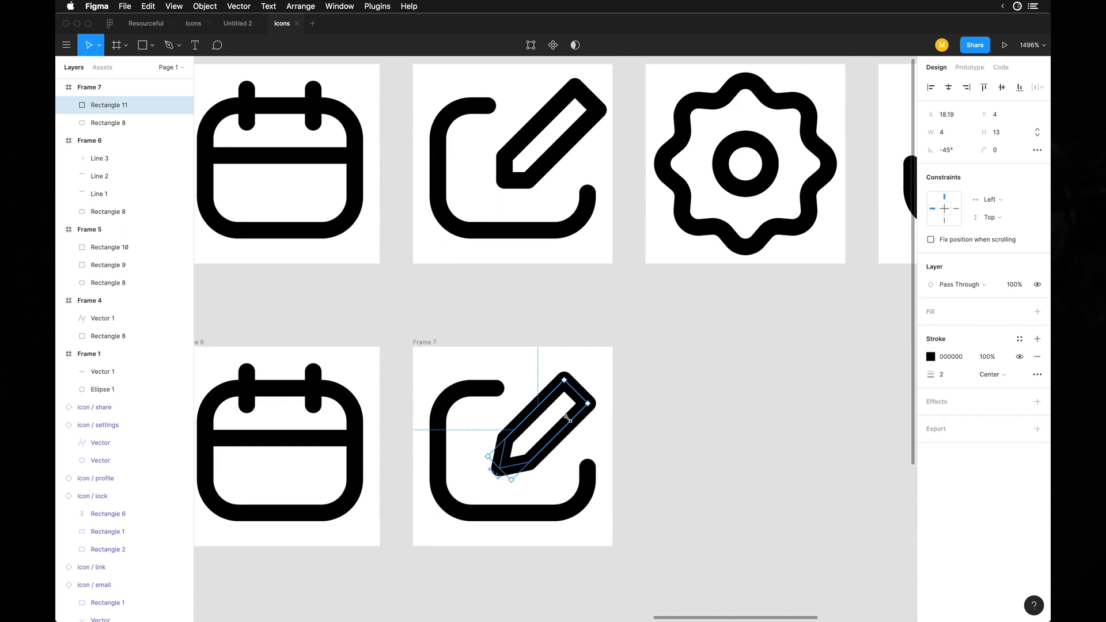
scroll(569, 408, "up", 4)
mouse_move(594, 372)
left_mouse_down()
mouse_move(640, 328)
mouse_move(579, 392)
mouse_move(641, 326)
left_mouse_up()
key("super+z")
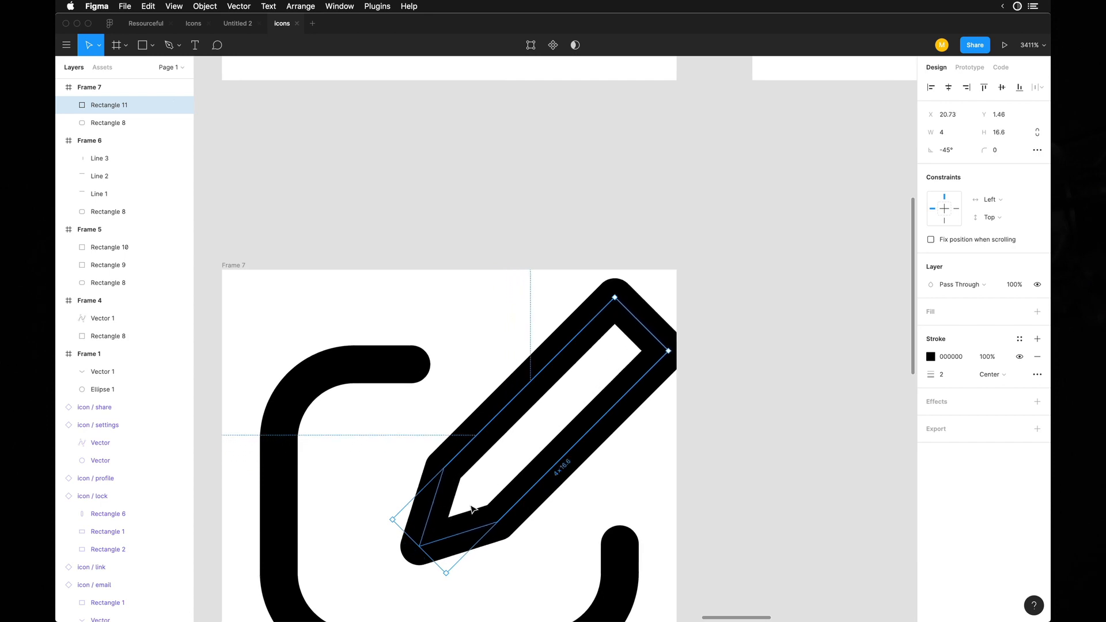
key("super+z")
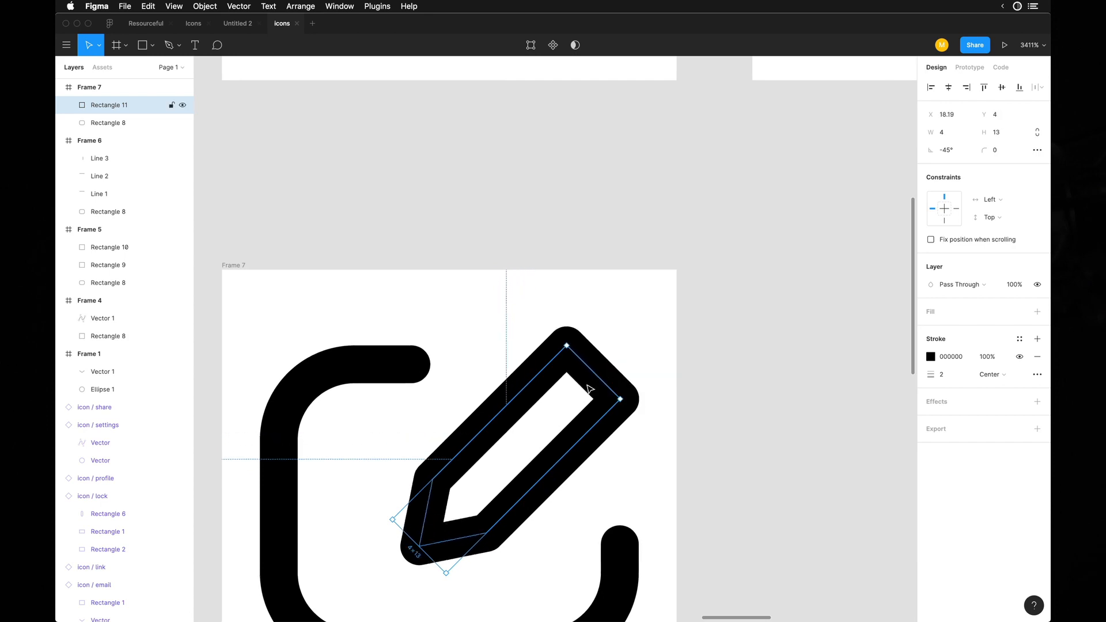
Duplicate the pencil onto the empty canvas beside Frame 7 and rotate the copy upright to 0°
left_click_drag(580, 440, 876, 444)
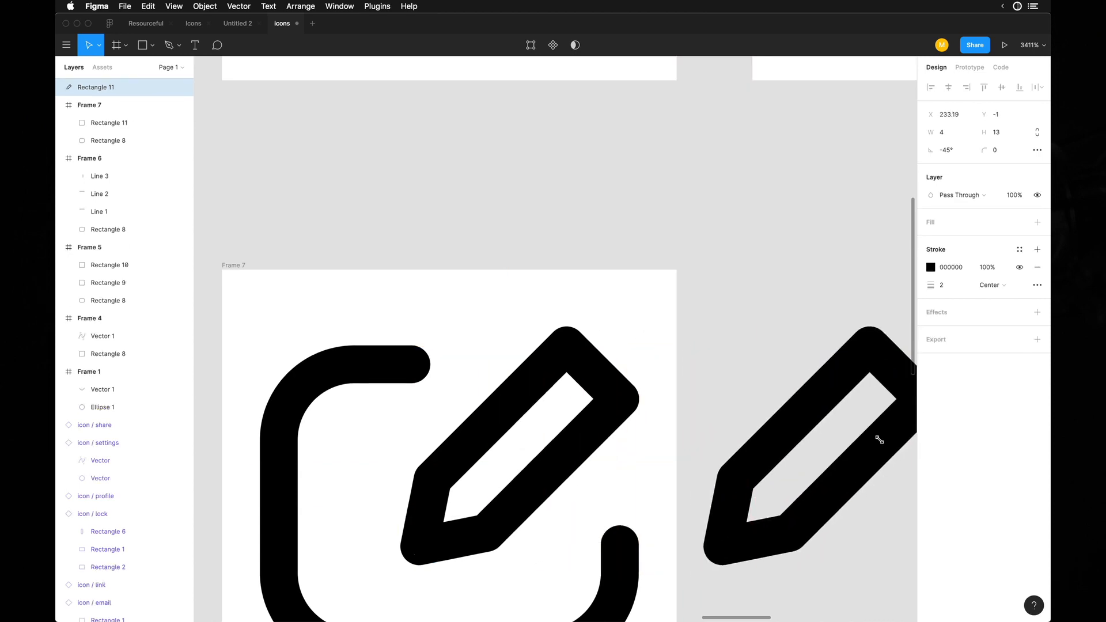
scroll(853, 379, "right", 3)
mouse_move(854, 398)
left_mouse_down()
mouse_move(833, 354)
mouse_move(790, 334)
mouse_move(824, 359)
mouse_move(780, 346)
left_mouse_up()
Raise the upright copy's two top points by 2 pixels, making the pencil 15 pixels high
double_click(725, 364)
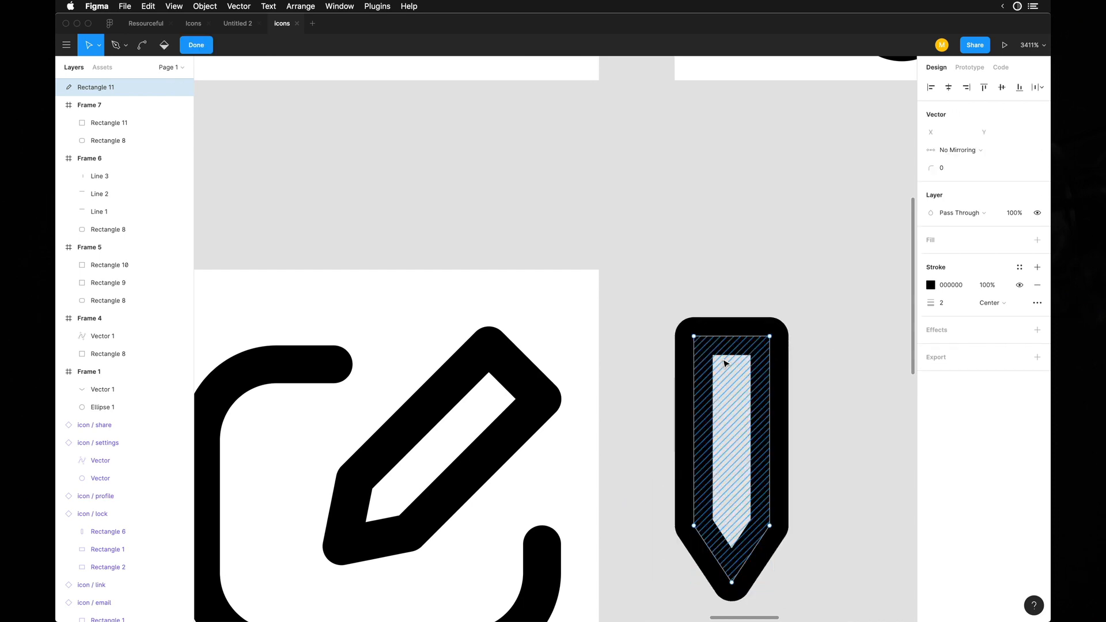
left_click(749, 336)
left_click_drag(821, 312, 668, 370)
key("Up")
key("Up")
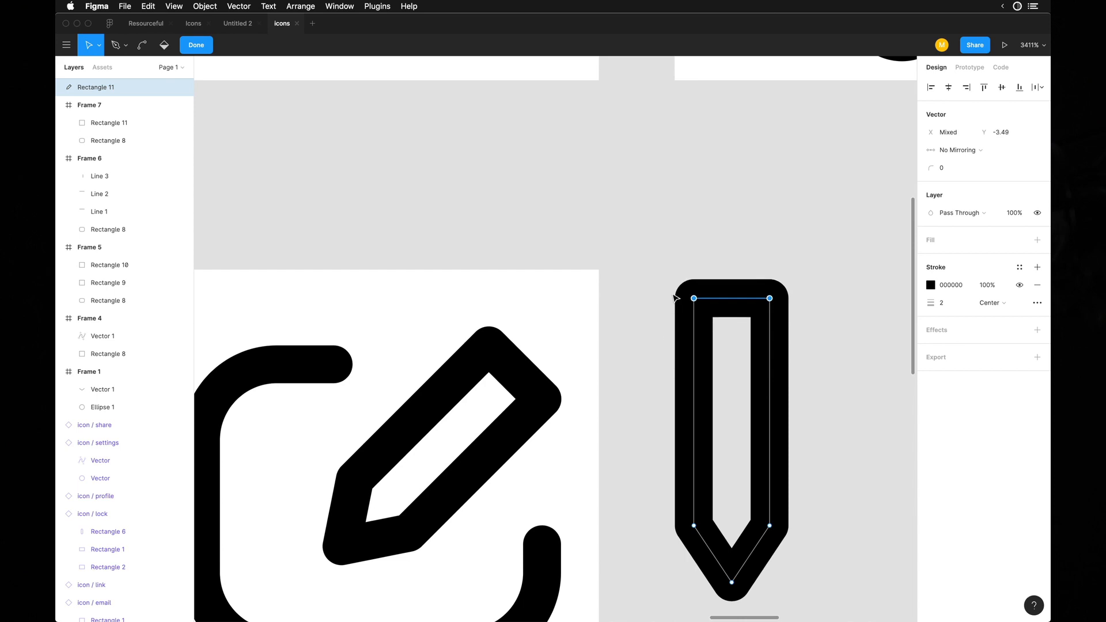
left_click(743, 256)
key("Escape")
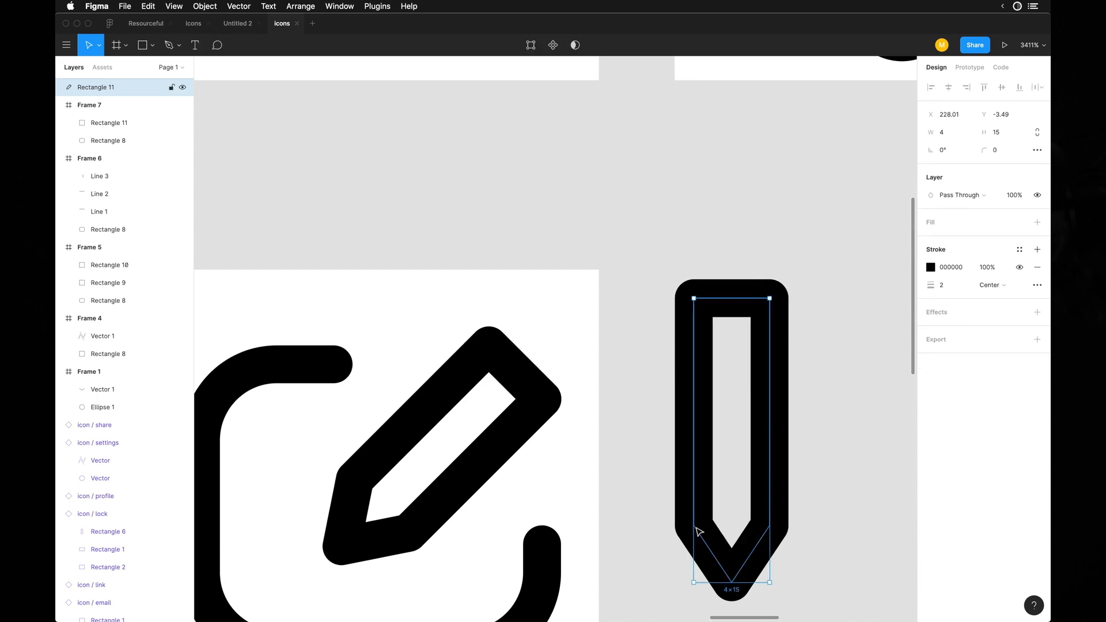
Blunt the copy's tip by lowering its two side points 1 pixel to Y 9.51
double_click(719, 431)
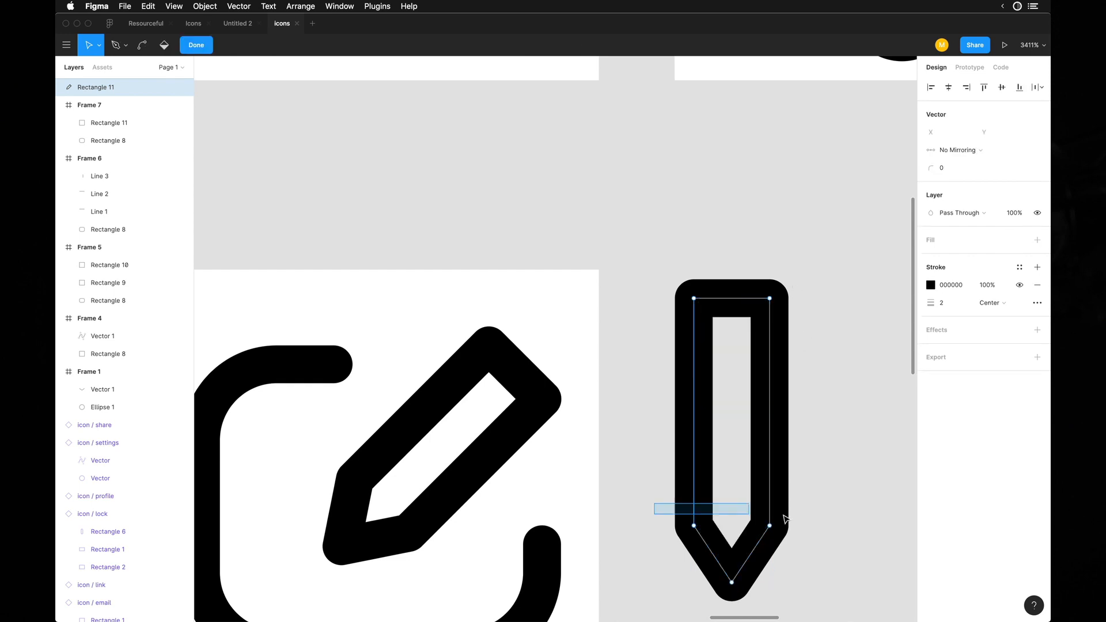
key("Down")
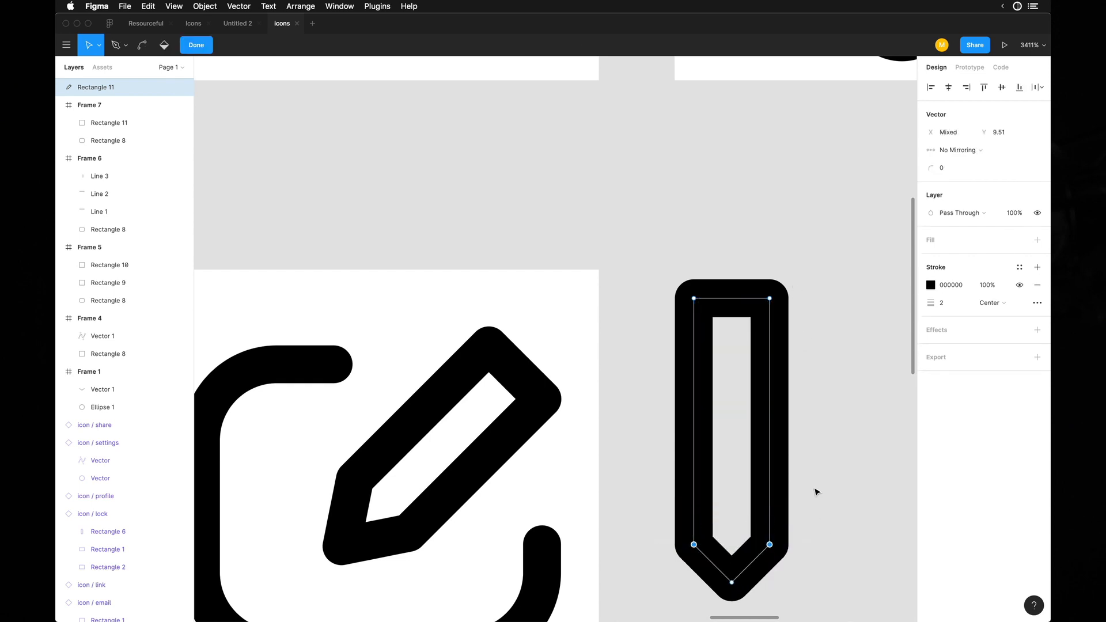
key("Escape")
key("Escape")
Rotate the lengthened pencil copy back to -45°
left_click(776, 322)
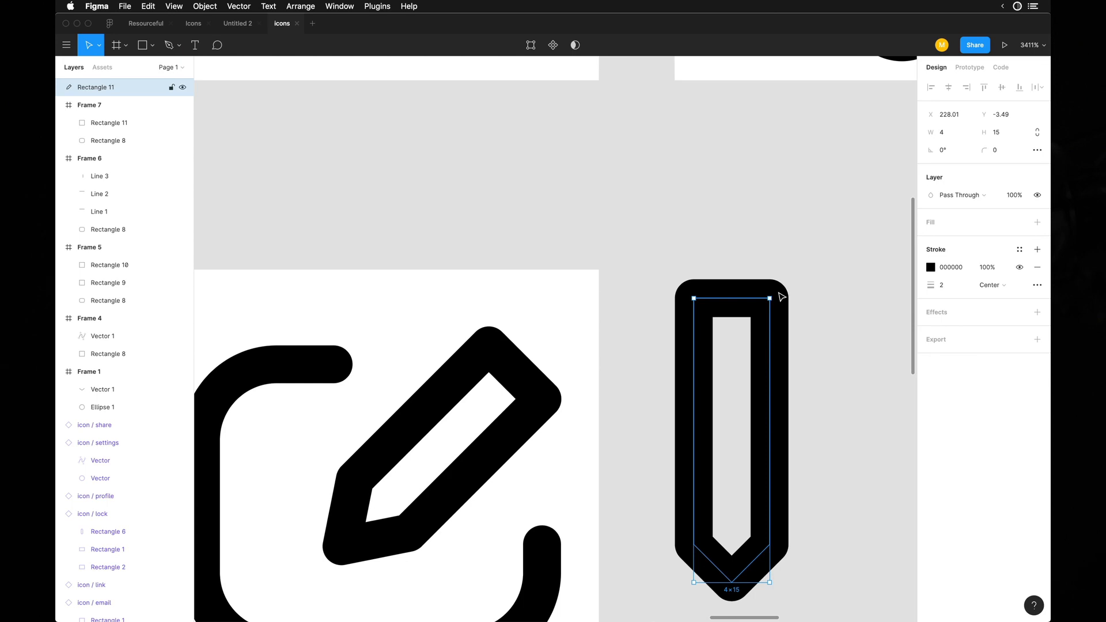
left_click_drag(778, 295, 842, 352)
scroll(842, 346, "down", 5)
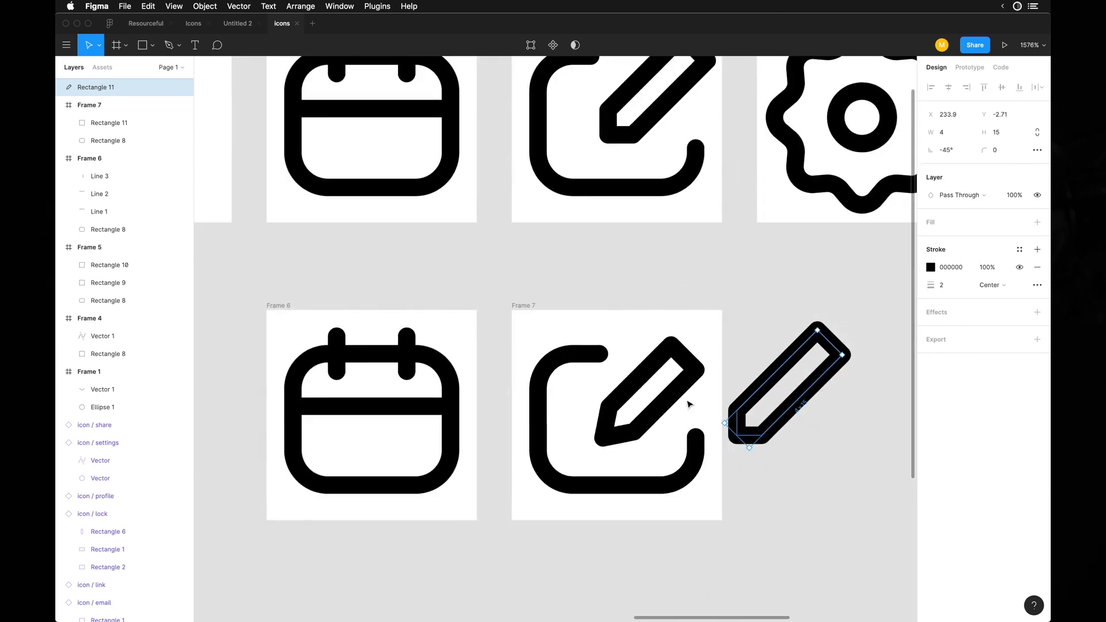
Move the original pencil out of Frame 7 and place the longer copy inside it at X 18.61, Y 3
left_click_drag(673, 400, 865, 530)
left_click_drag(795, 409, 659, 408)
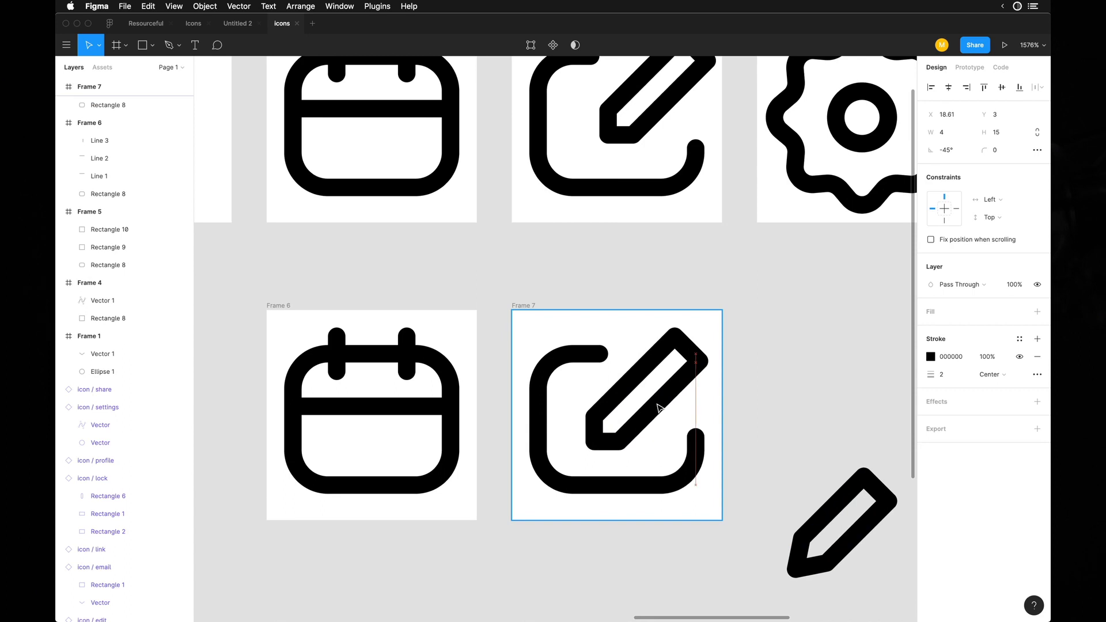
left_click(761, 444)
scroll(761, 444, "down", 5)
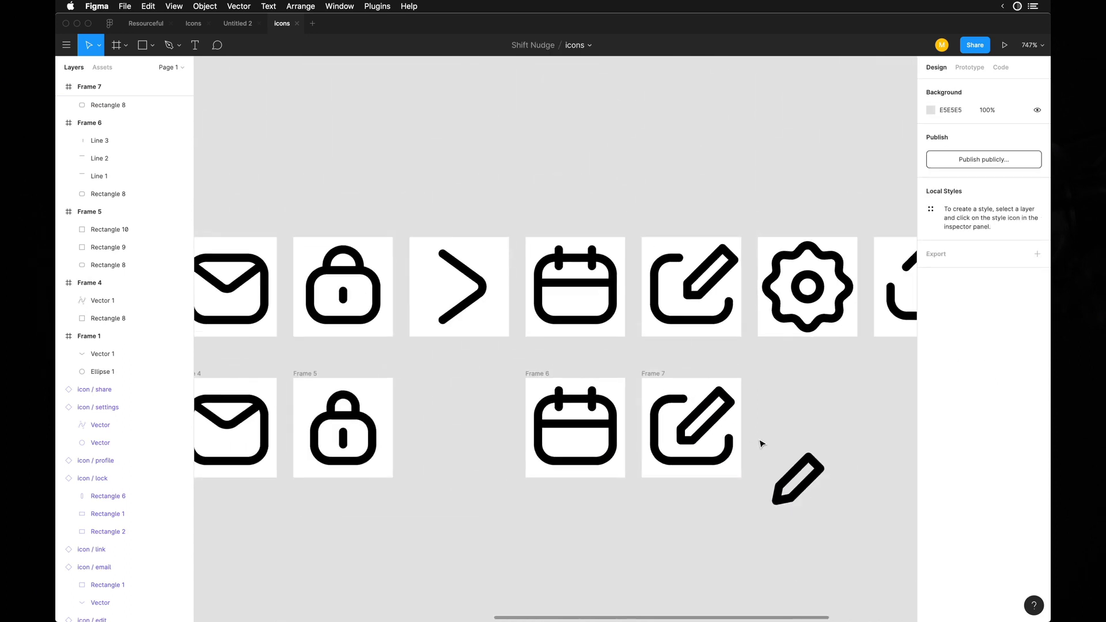
Compare pencil lengths by shifting its two blunt-end points diagonally, settling 1 pixel left and 1 pixel down from their original positions
scroll(716, 425, "up", 8)
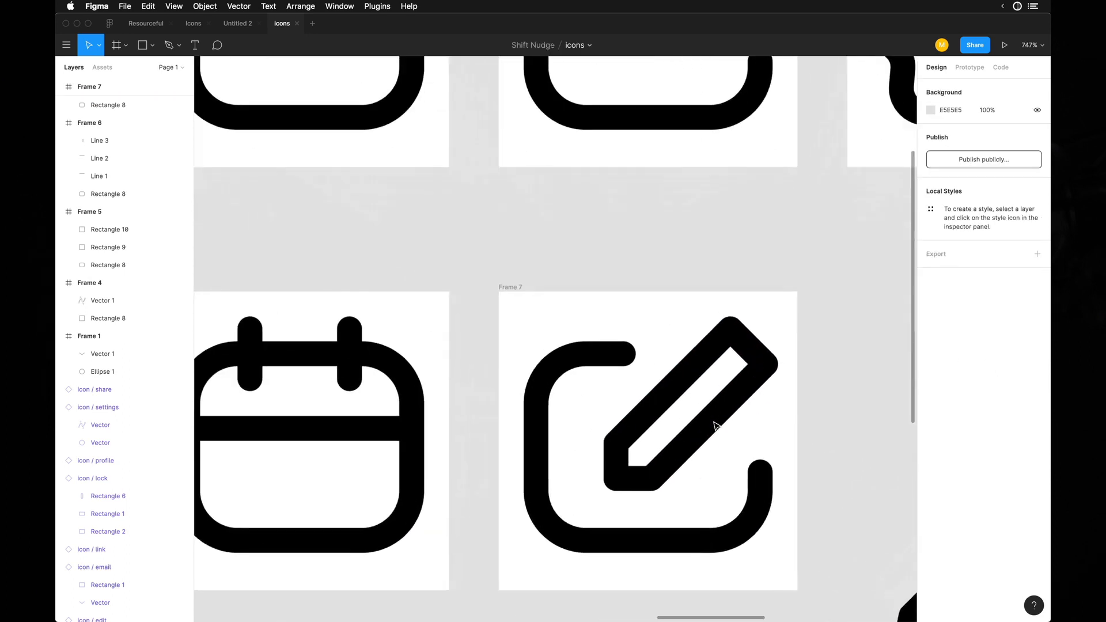
left_click(718, 417)
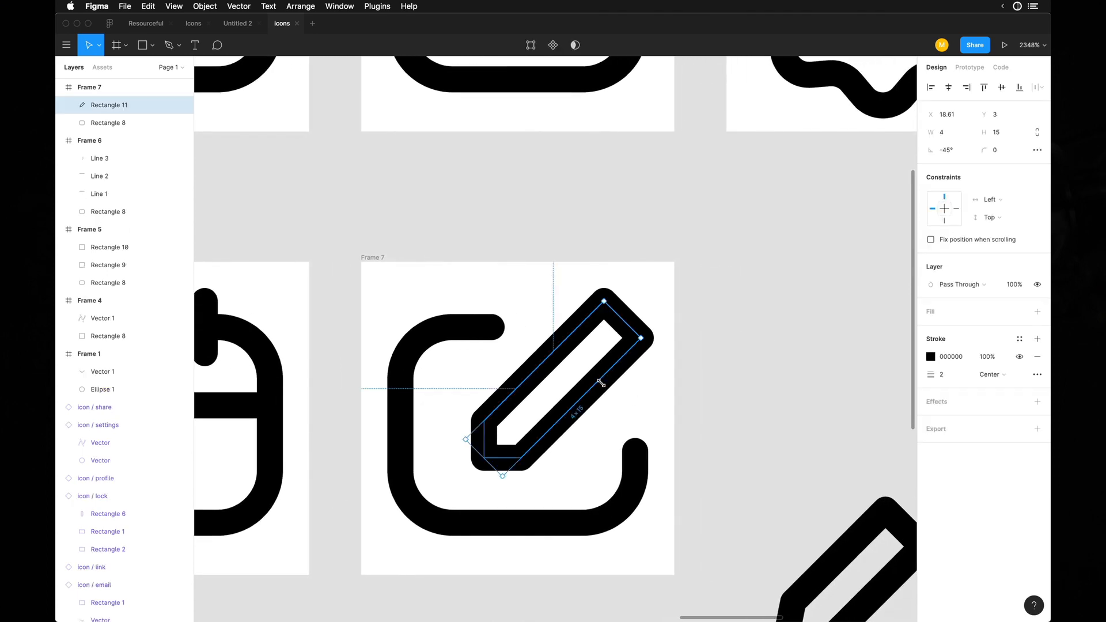
double_click(601, 384)
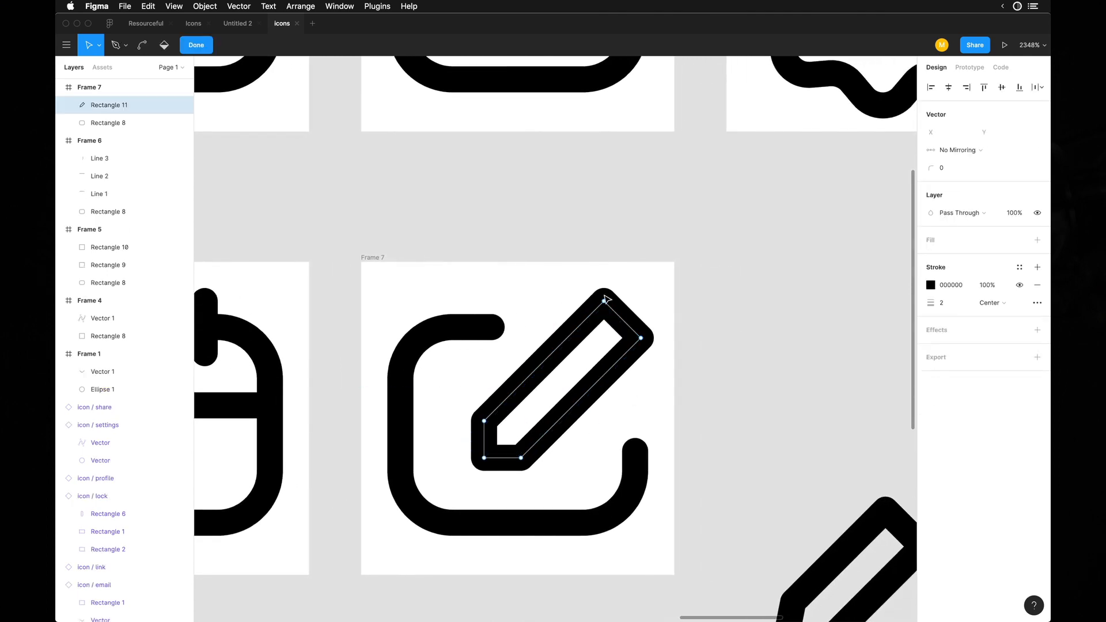
left_click_drag(575, 276, 674, 373)
key("Left")
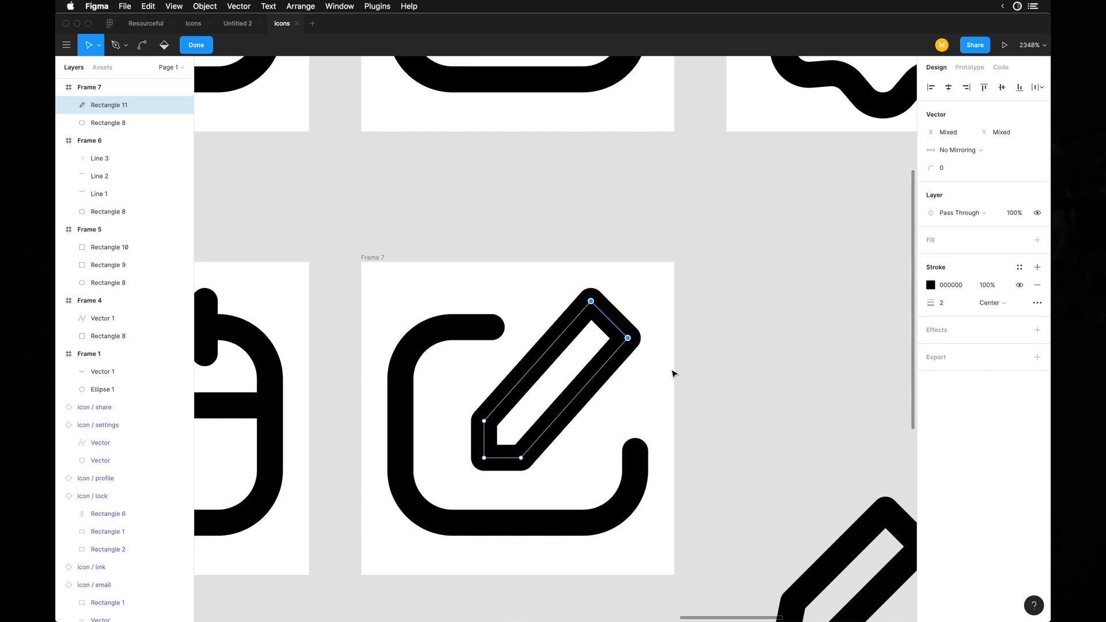
key("Down")
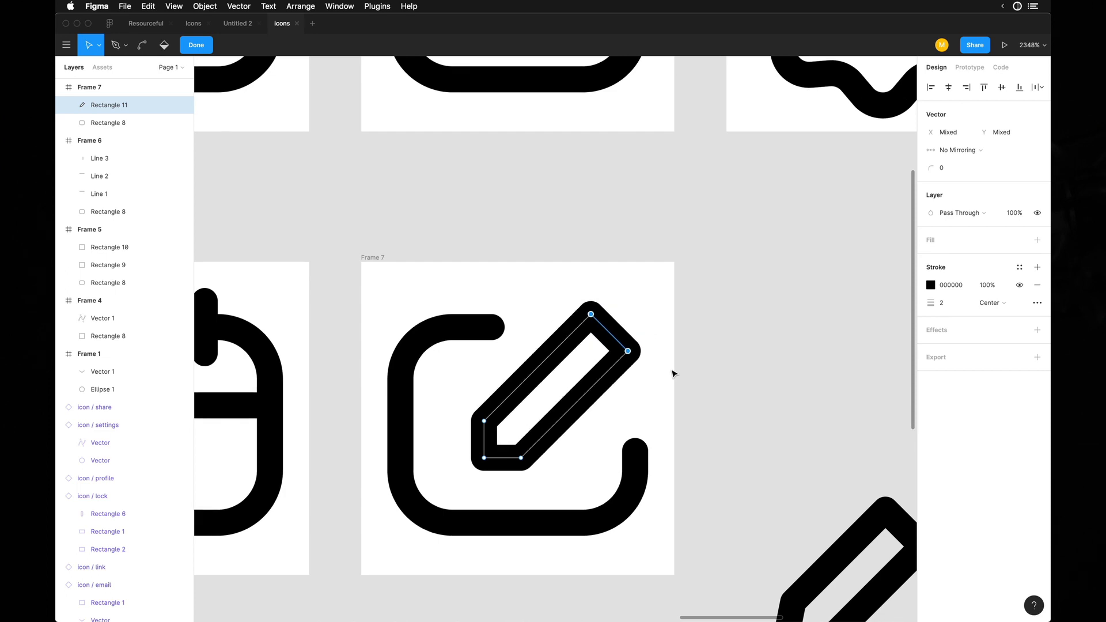
key("Left")
key("Down")
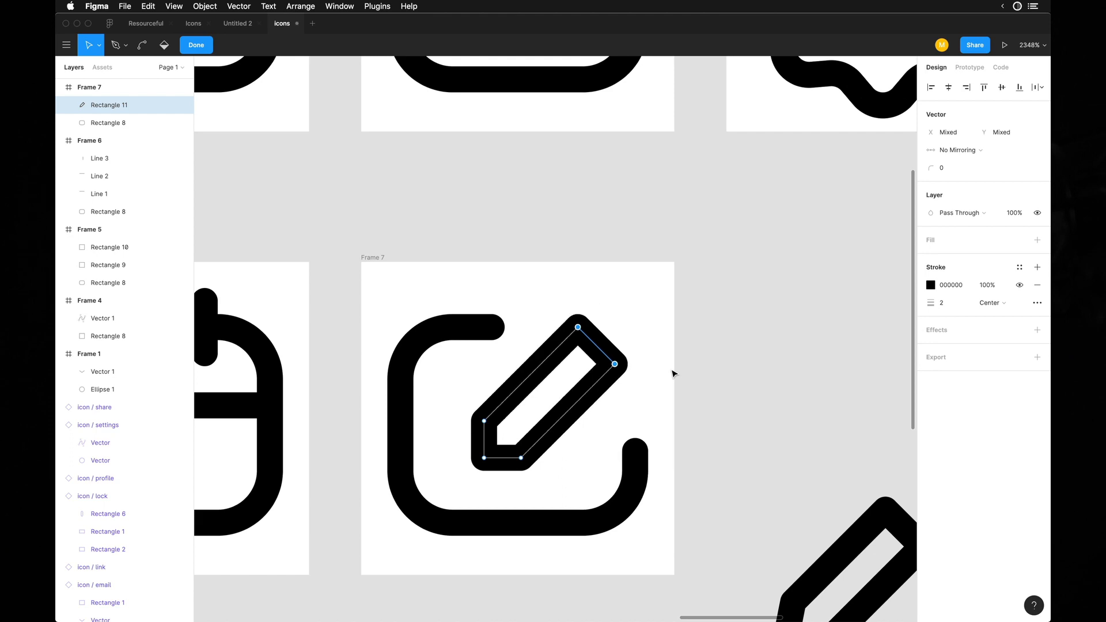
key("Left")
key("Down")
key("Left")
key("Down")
key("Left")
key("Down")
key("Right")
key("Up")
key("Right")
key("Up")
key("Right")
key("Up")
key("Right")
key("Up")
left_click(685, 338)
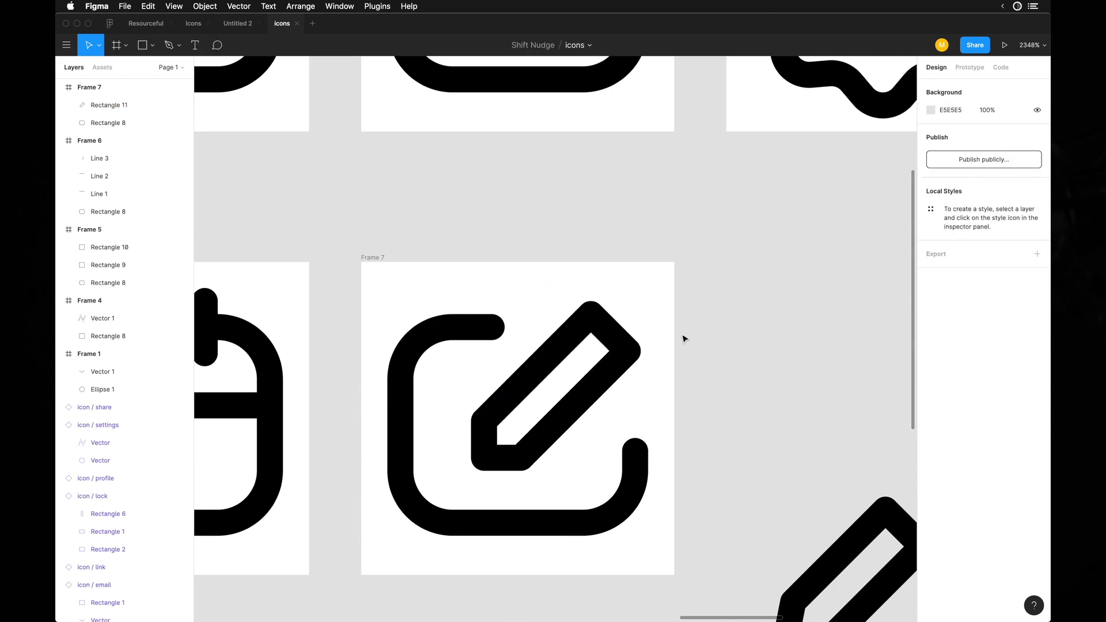
Move the shortened pencil 1 pixel up and 1 pixel right to X 18.61, Y 3, and check the icon at smaller scale
left_click(610, 378)
key("Up")
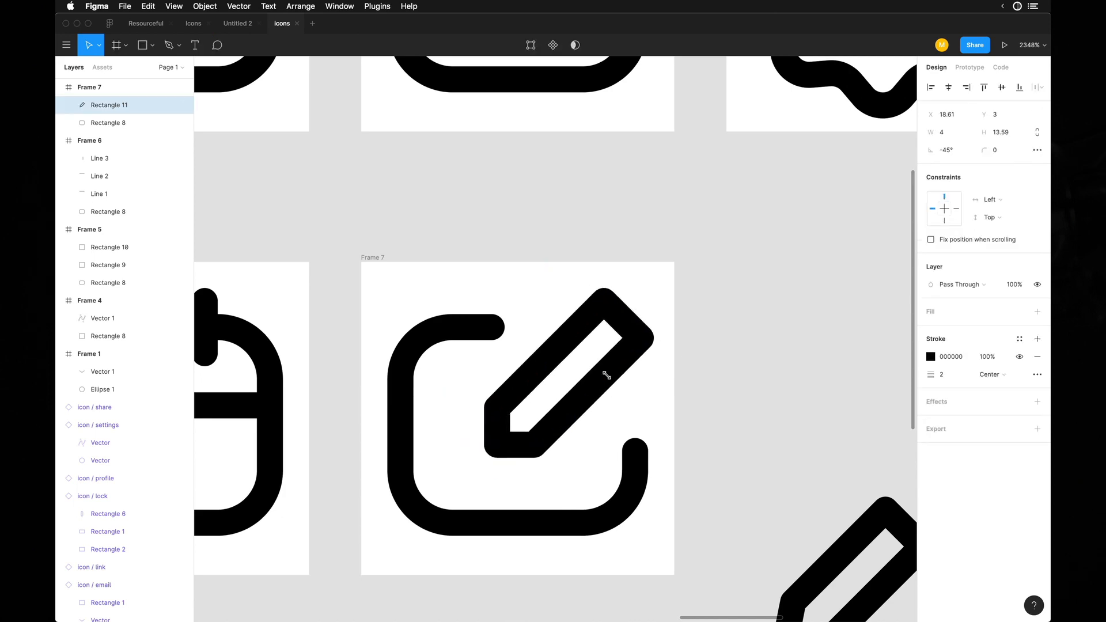
left_click(726, 413)
scroll(726, 412, "down", 5)
scroll(727, 414, "up", 5)
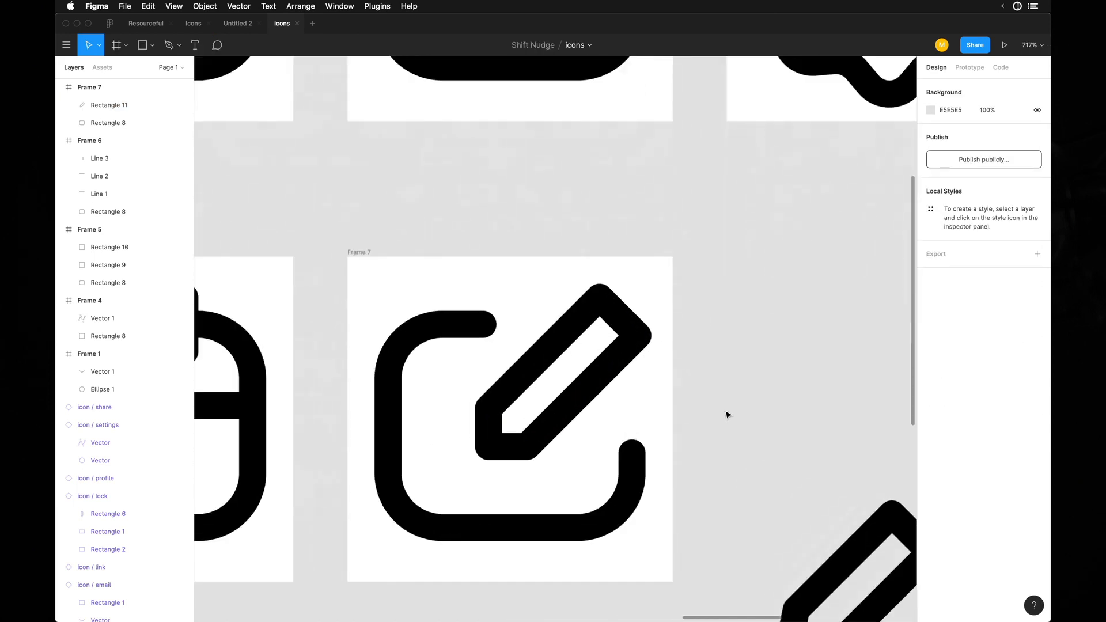
Sharpen the pencil's tip by moving its two side points 1 pixel up and 1 pixel right
left_click(586, 407)
double_click(586, 407)
left_click(489, 408)
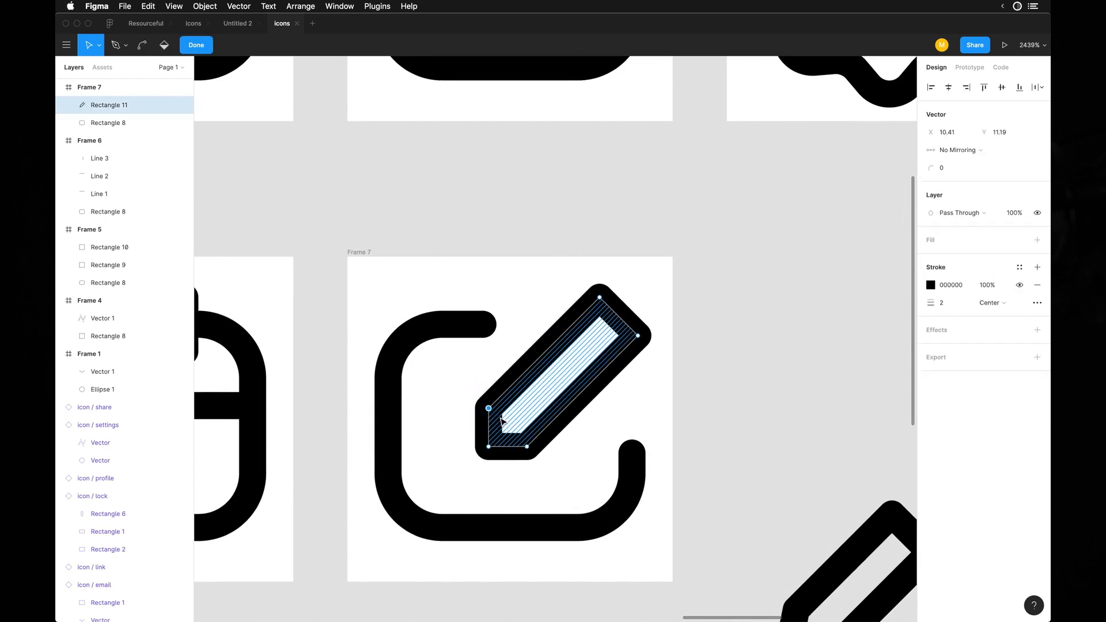
left_click(527, 446, "shift")
key("Up")
key("Right")
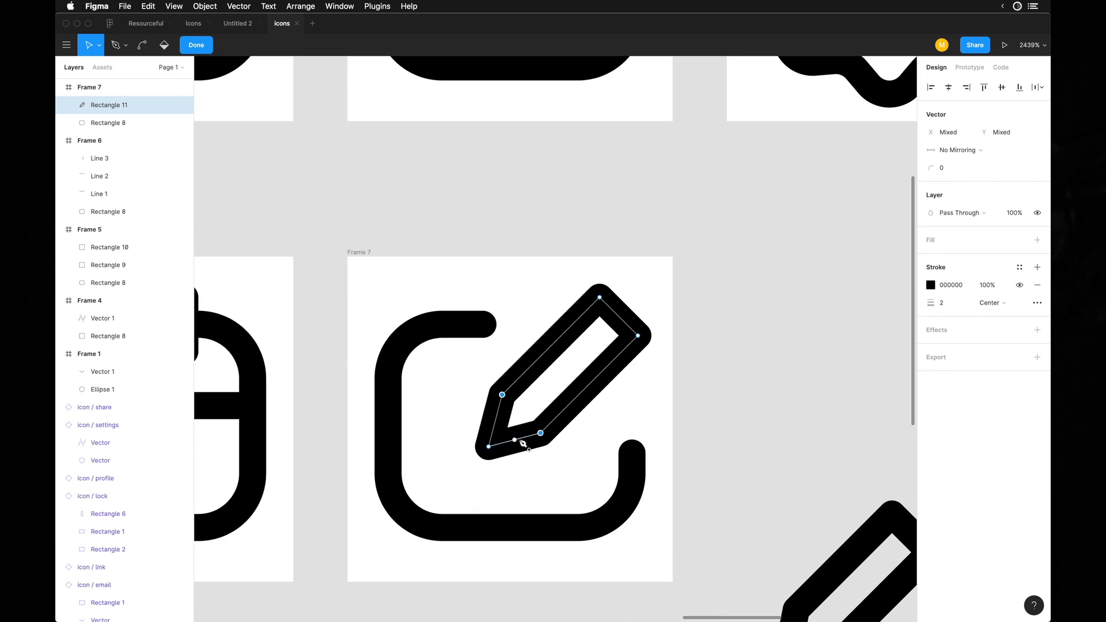
Finish editing the pencil's points and compare the edit icon with the others at smaller scale
key("Escape")
key("Escape")
key("Escape")
scroll(751, 444, "down", 10)
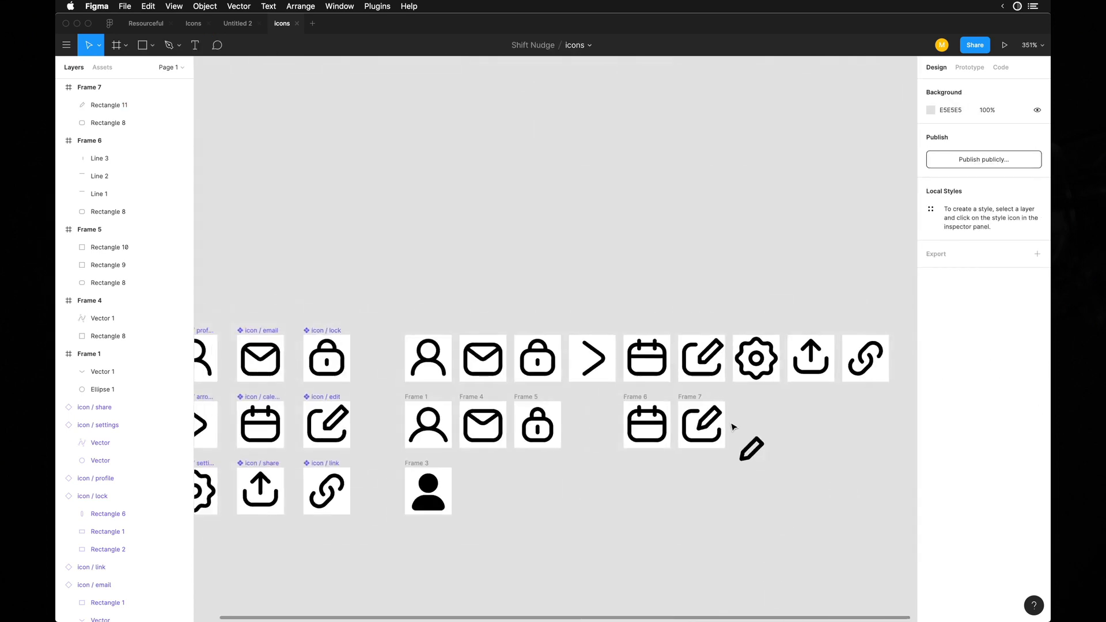
scroll(734, 427, "up", 8)
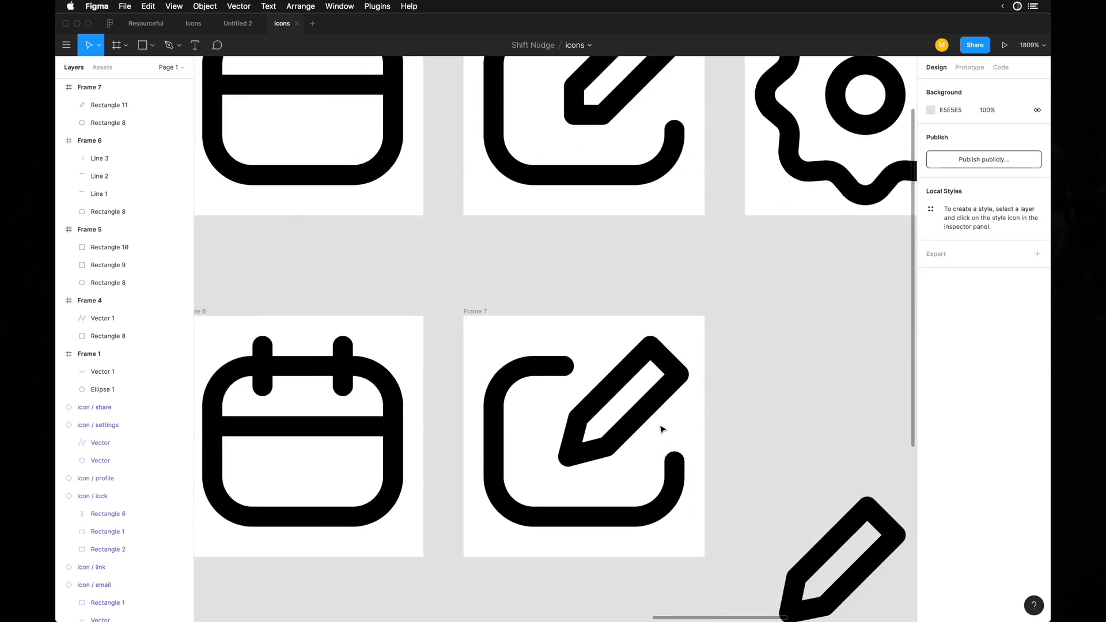
Try shifting the pencil's two side points 1 pixel up, undo that, and delete the spare pencil beside Frame 7
left_click(649, 419)
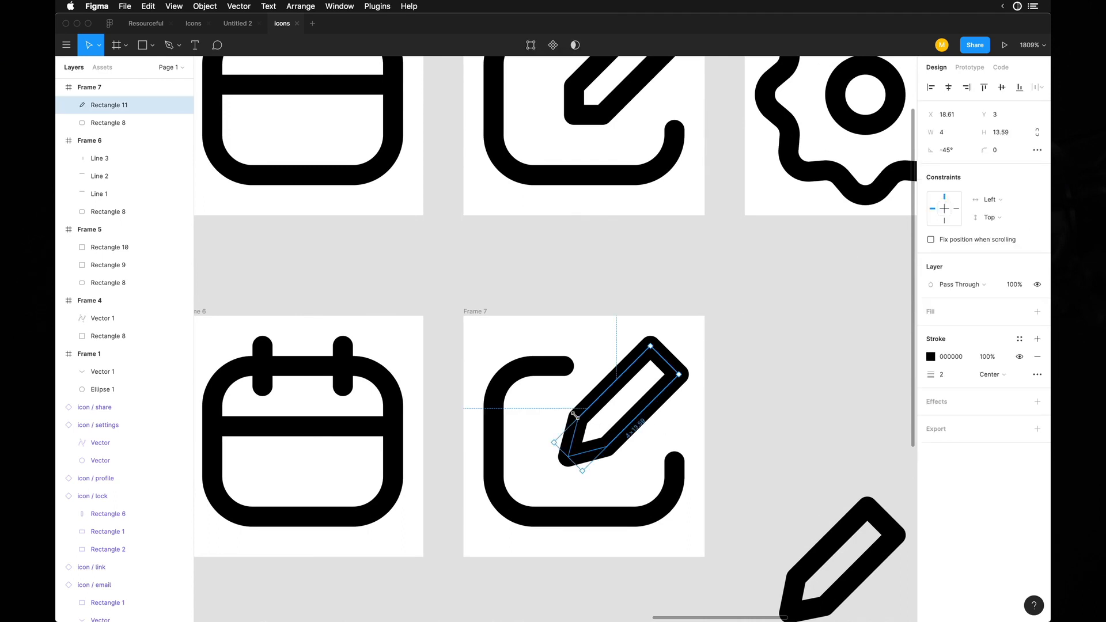
double_click(575, 415)
left_click_drag(547, 391, 637, 454)
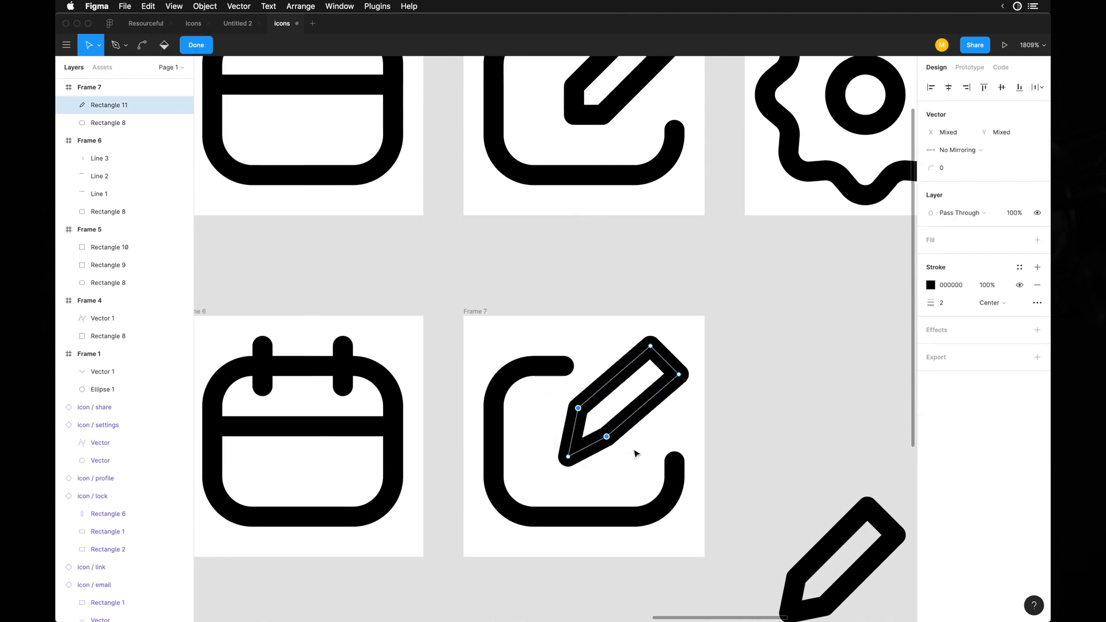
left_click(755, 430)
key("super+z")
key("super+z")
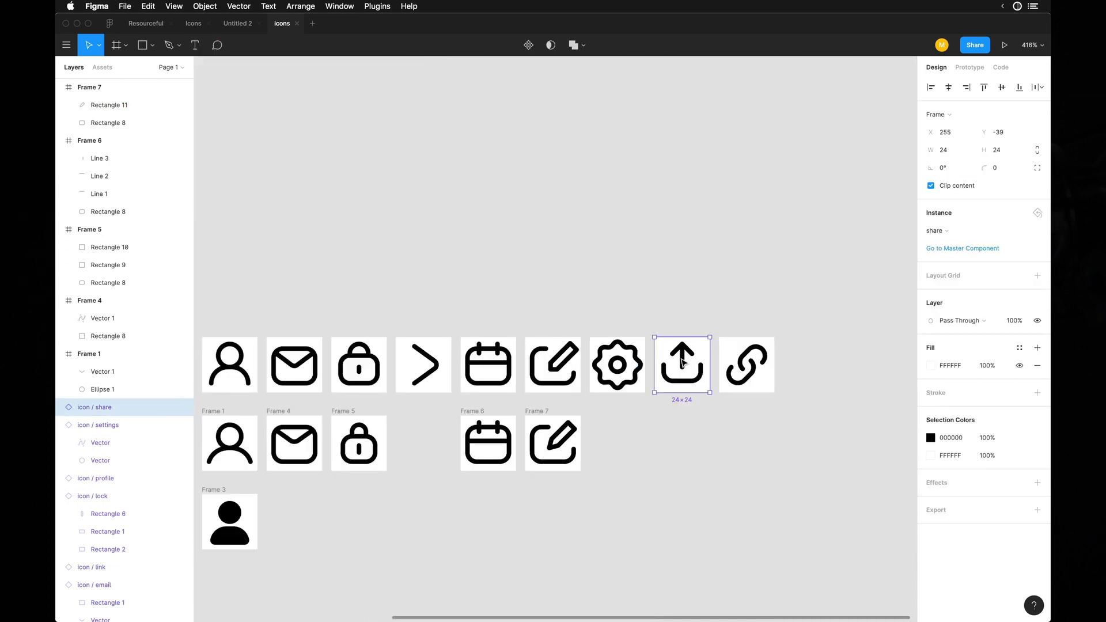
left_click_drag(682, 362, 677, 377)
key("super+z")
key("super+z")
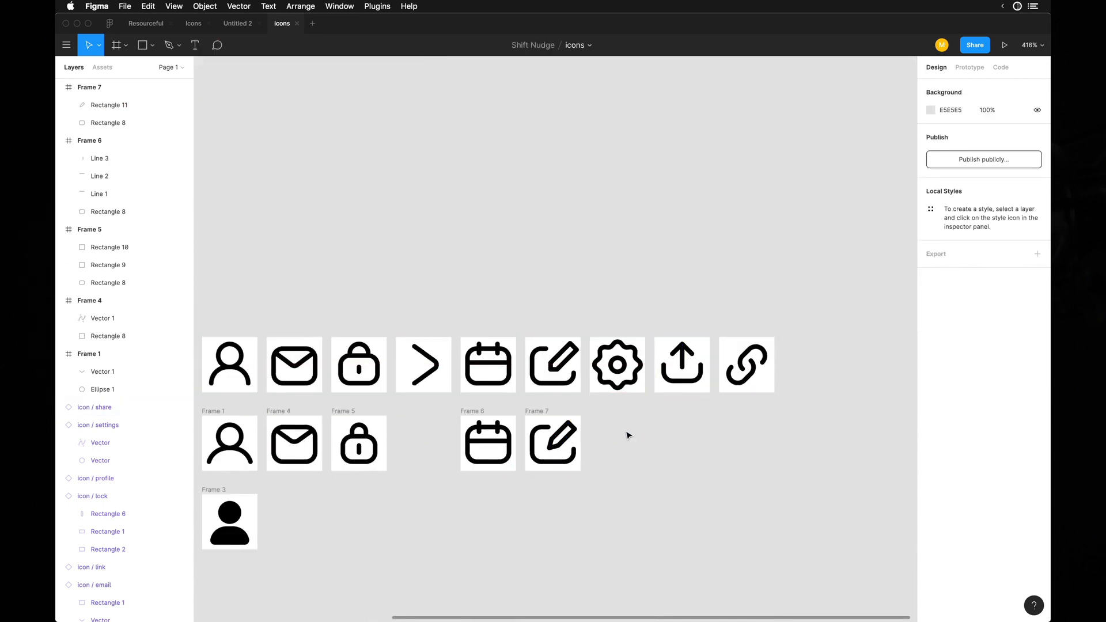
Duplicate Frame 7 beneath the settings icon at X 227, Y -5 and delete the icon shapes inside the copy
scroll(627, 431, "up", 5)
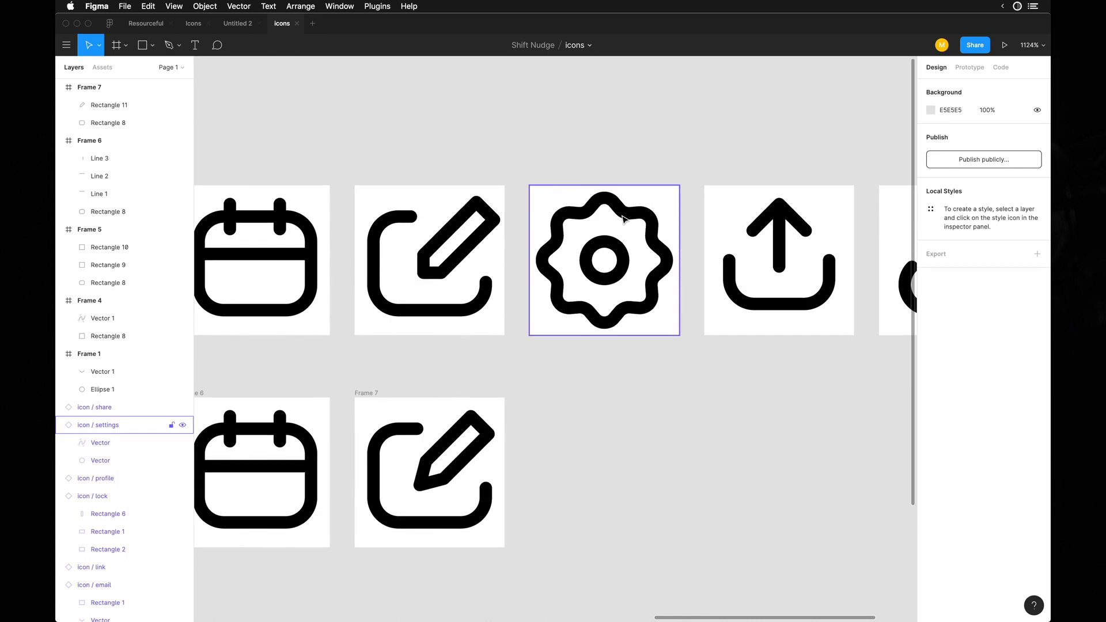
left_click(388, 393)
left_click_drag(388, 393, 563, 395)
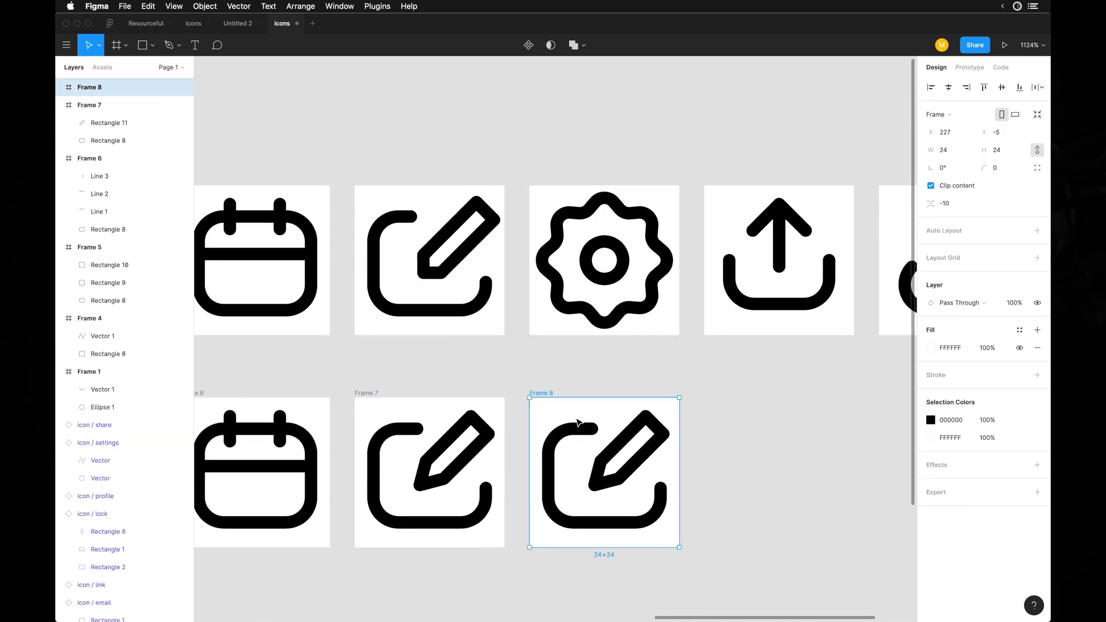
key("Return")
key("Delete")
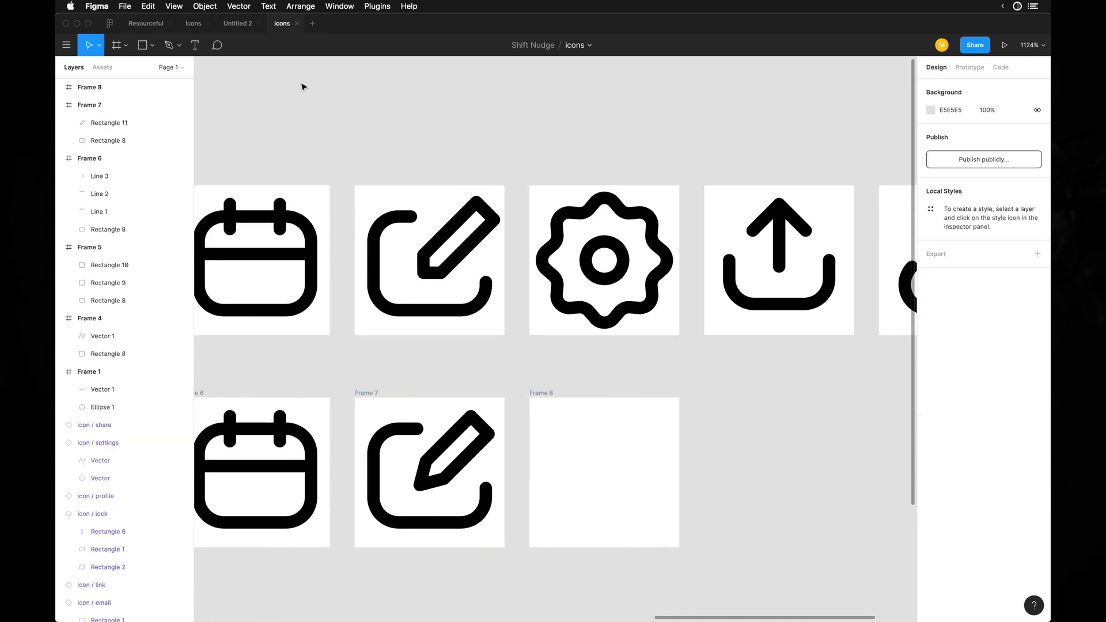
Draw a 20×20 star in Frame 8 and position it at X 2, Y 2
left_click(152, 46)
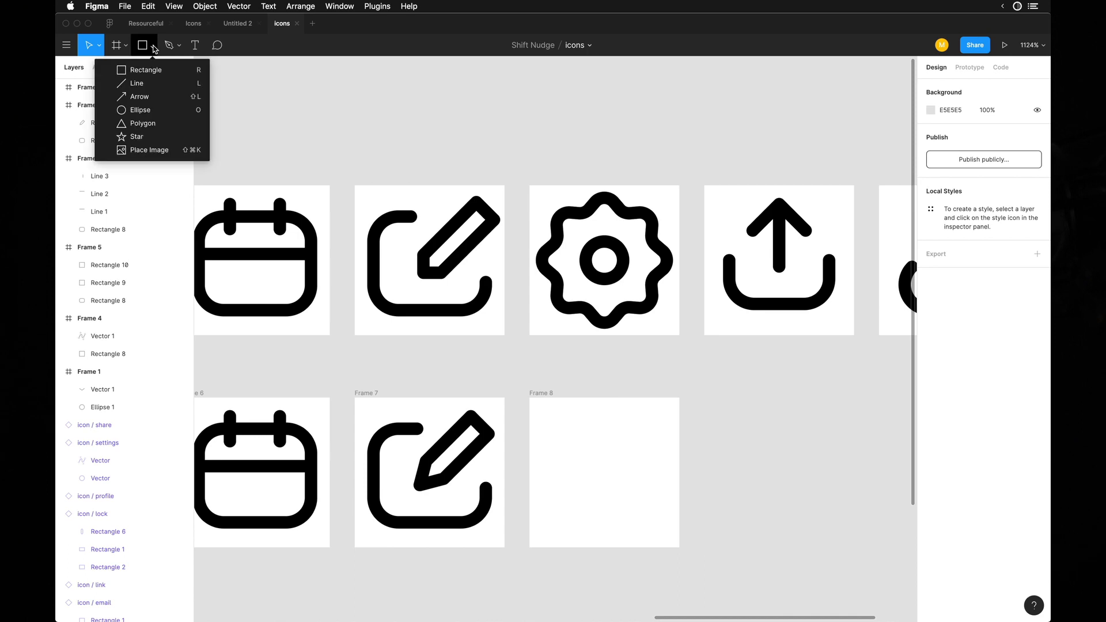
left_click(144, 137)
left_click_drag(567, 442, 641, 515)
left_click_drag(637, 441, 671, 413)
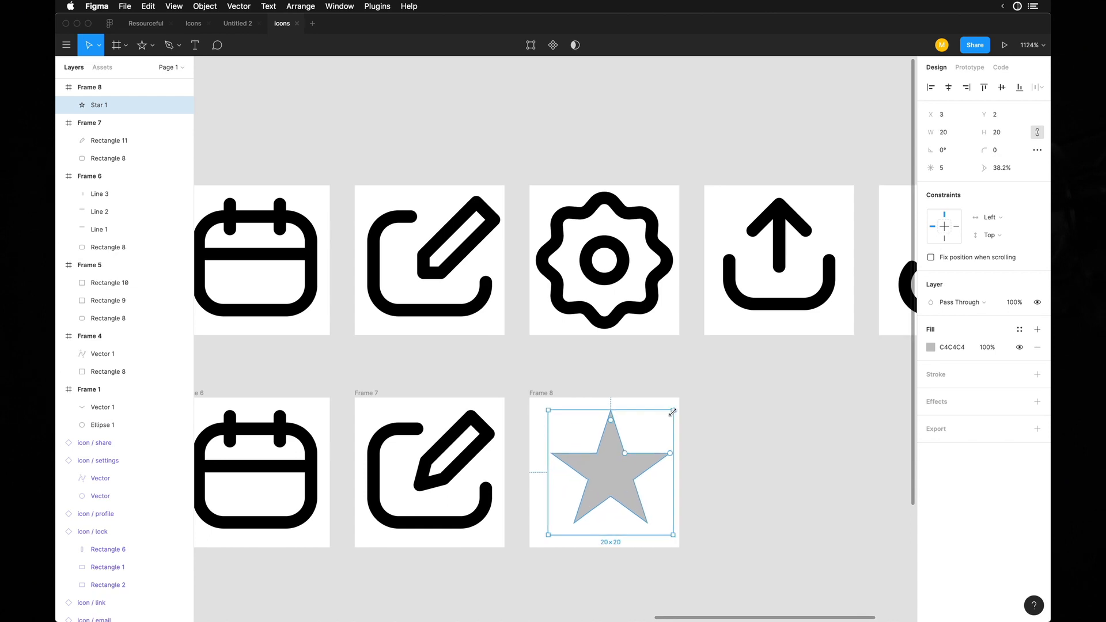
key("Left")
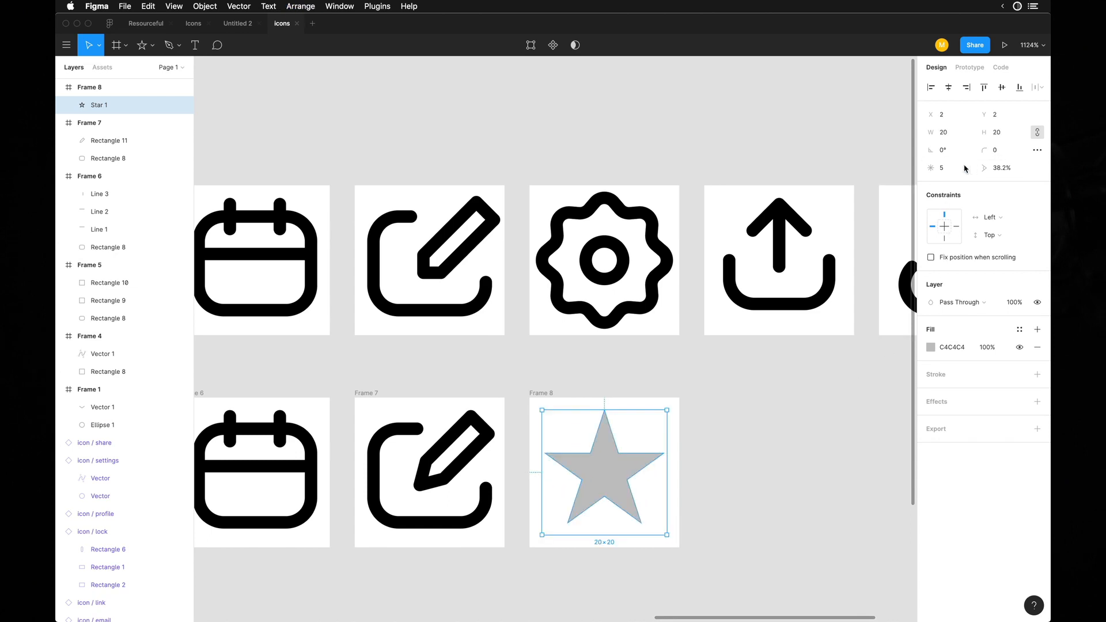
Set the star's point count to 8
left_click(949, 172)
key("Up")
key("Up")
key("Up")
key("Up")
key("Down")
key("Down")
key("Down")
key("Up")
key("Up")
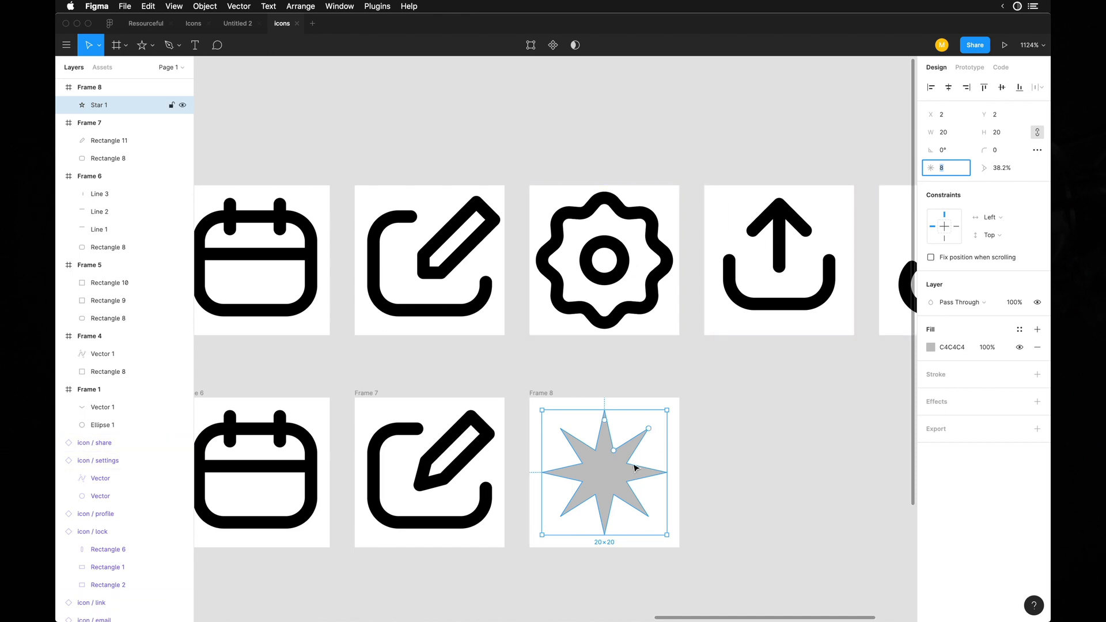
Experiment with shallower and deeper star points, settling on an inner ratio of 80%
left_click(1004, 168)
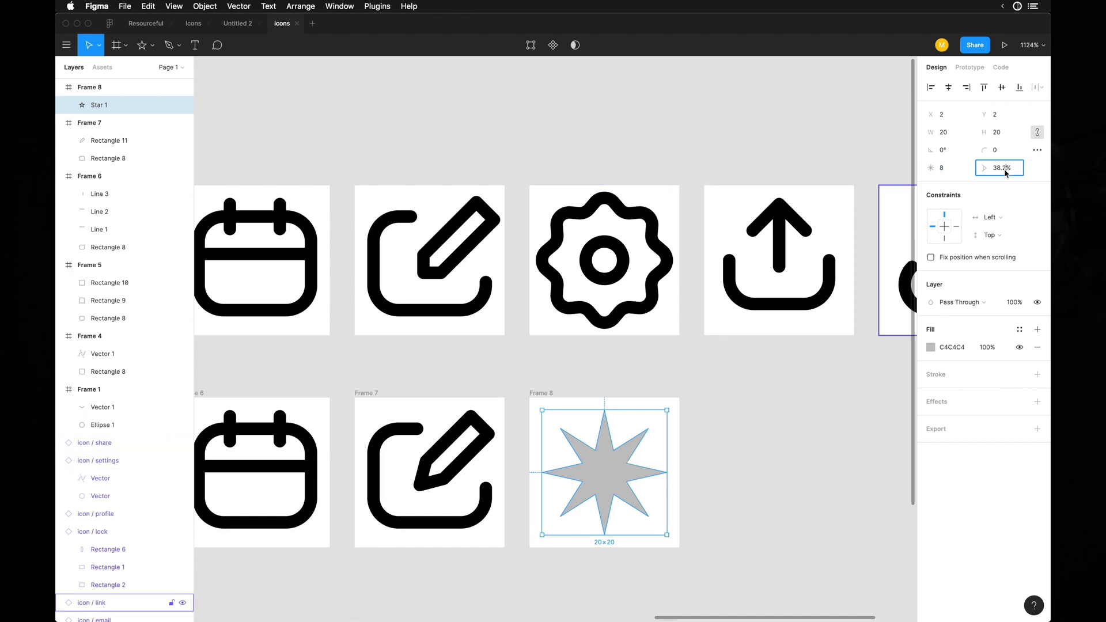
key("Down")
key("shift+Up")
key("shift+Up")
key("shift+Down")
key("shift+Down")
key("shift+Down")
key("shift+Down")
key("shift+Down")
key("shift+Down")
key("shift+Up")
key("shift+Up")
key("shift+Down")
key("shift+Down")
key("shift+Up")
key("shift+Up")
key("shift+Up")
key("shift+Up")
key("shift+Up")
key("shift+Up")
key("shift+Up")
key("shift+Up")
key("shift+Up")
key("shift+Down")
key("shift+Up")
key("shift+Down")
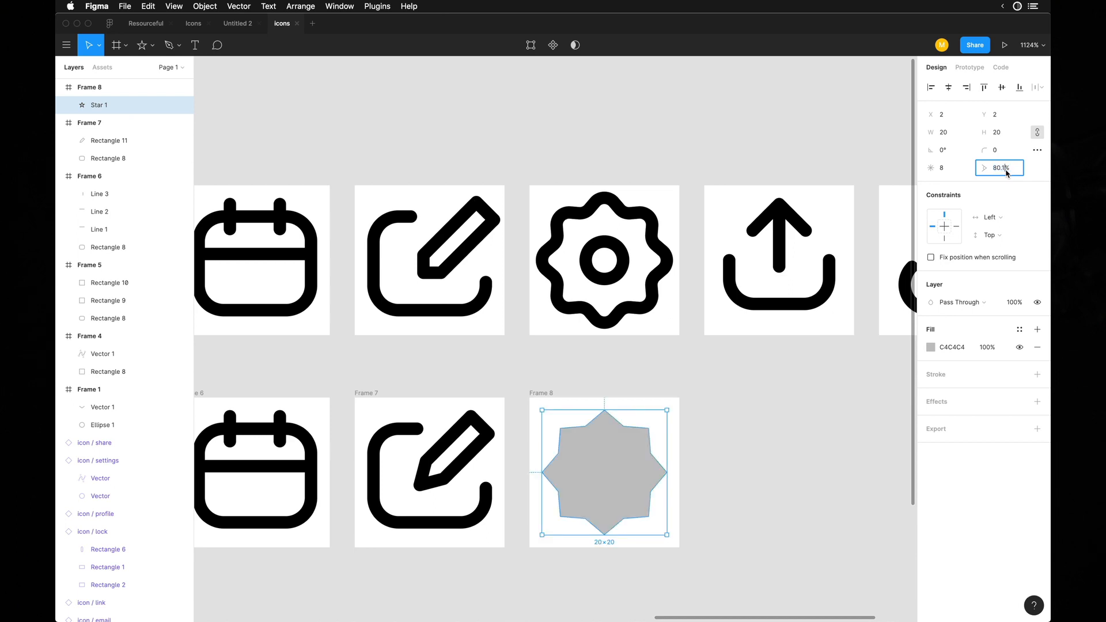
key("Return")
Round the star's corners with a radius of 3
left_click(1000, 151)
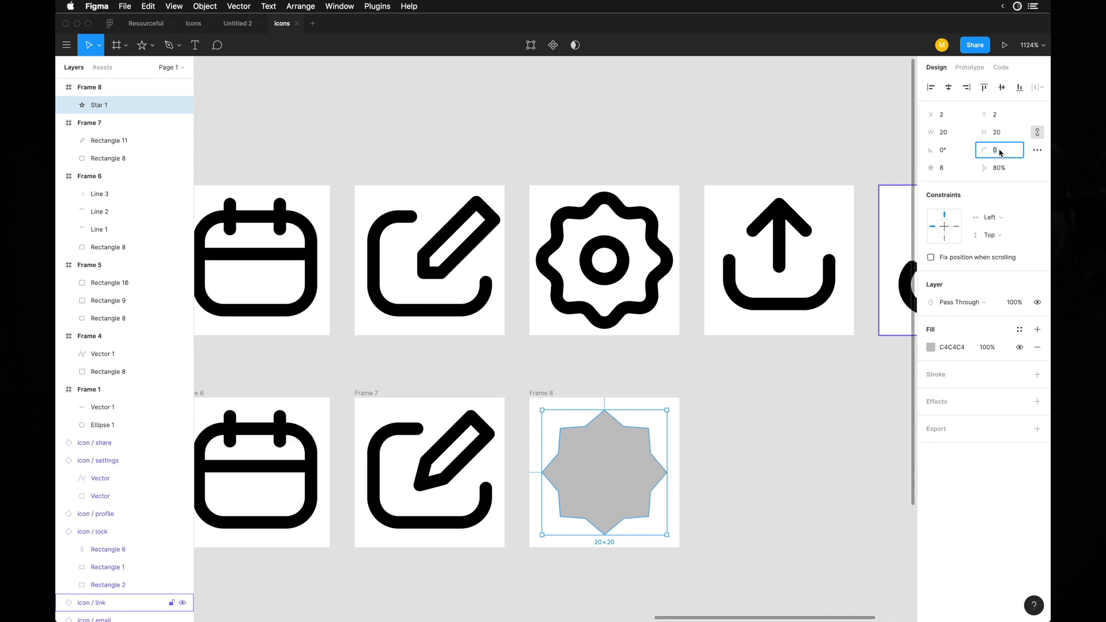
key("Up")
key("Up")
key("Up")
key("Down")
key("Up")
key("Up")
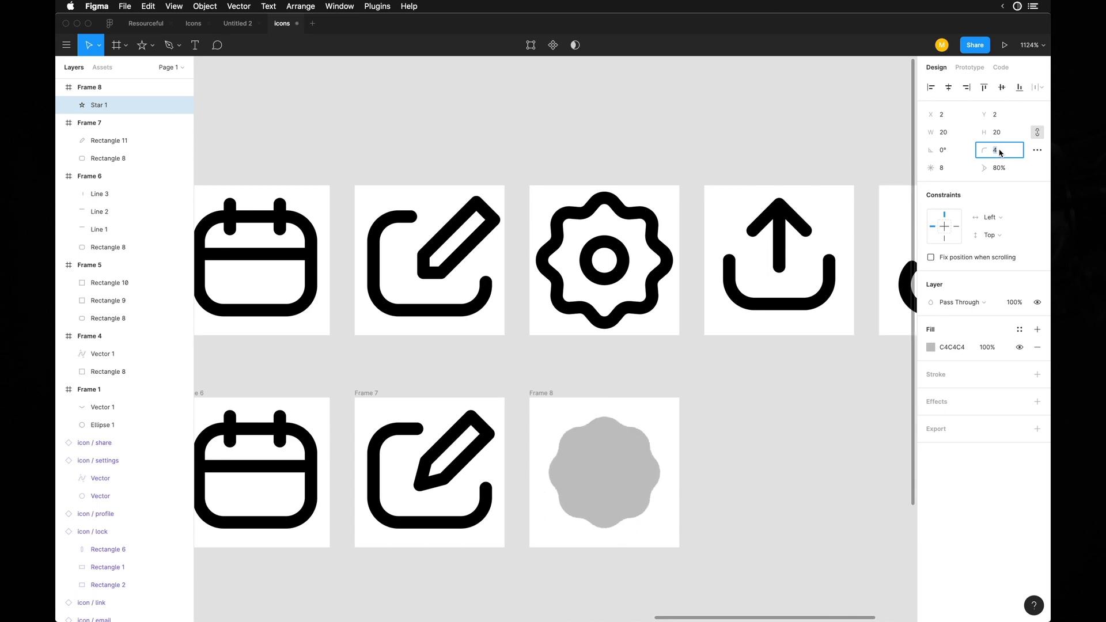
Try deeper points on the rounded star by varying its inner ratio down to 25% and back to 55%
left_click(998, 168)
key("Down")
key("Down")
key("Down")
key("Down")
key("Down")
key("Down")
key("Down")
key("Down")
key("Down")
key("Down")
key("Down")
key("Down")
key("Down")
key("Down")
key("Down")
key("Down")
key("Down")
key("Down")
key("Down")
key("Down")
key("Down")
key("Down")
key("Down")
key("Down")
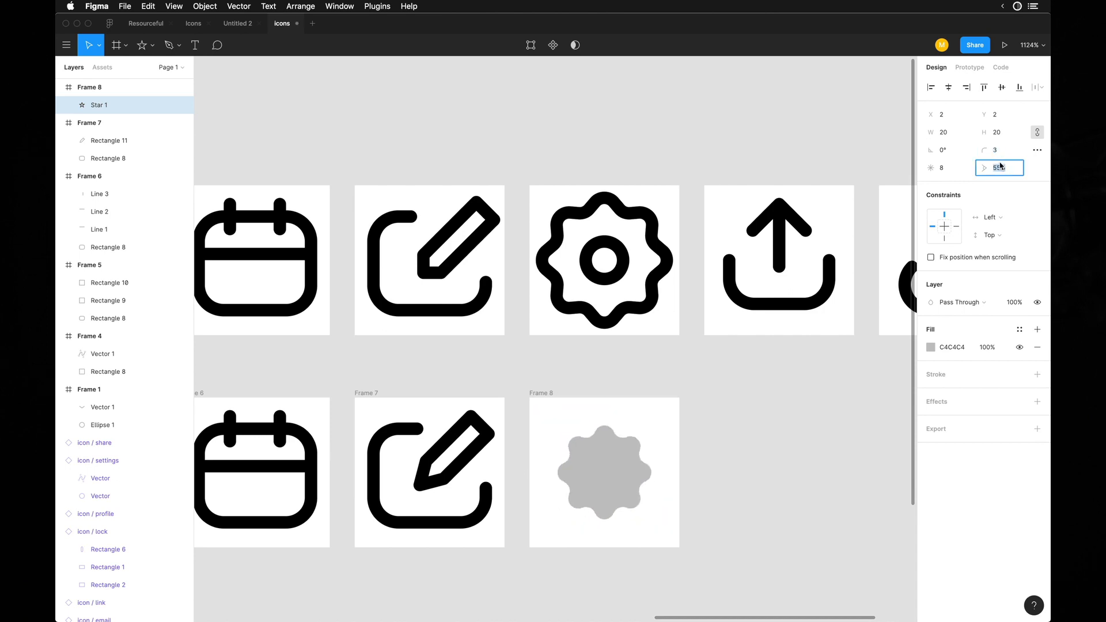
key("shift+Down")
key("shift+Down")
key("shift+Down")
key("shift+Up")
key("shift+Up")
key("shift+Up")
key("shift+Up")
key("shift+Down")
key("shift+Down")
key("shift+Down")
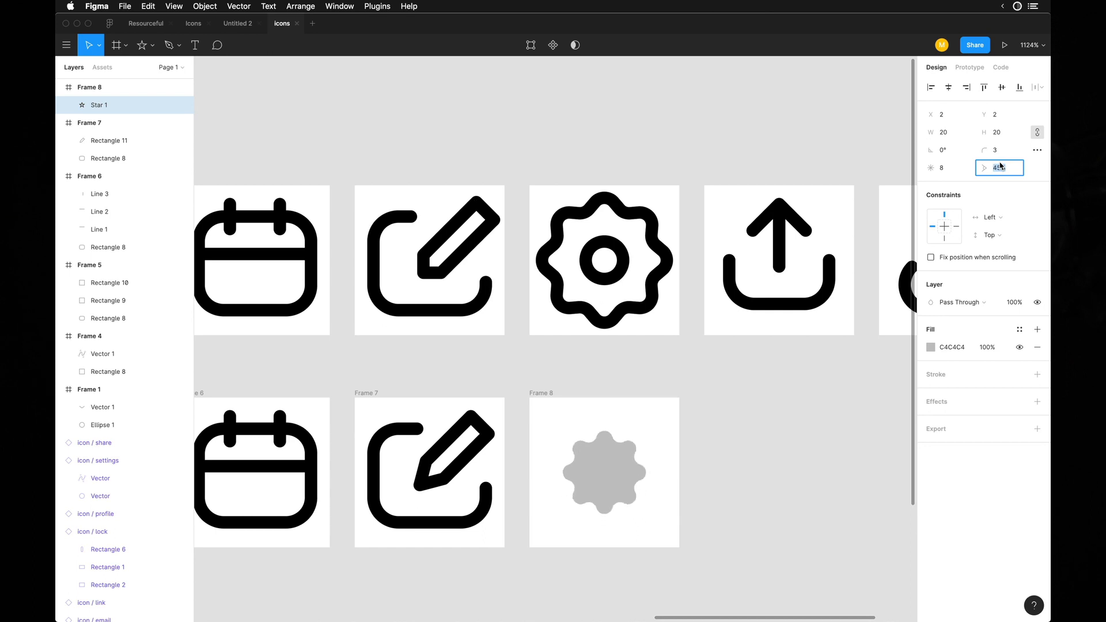
key("shift+Down")
key("shift+Up")
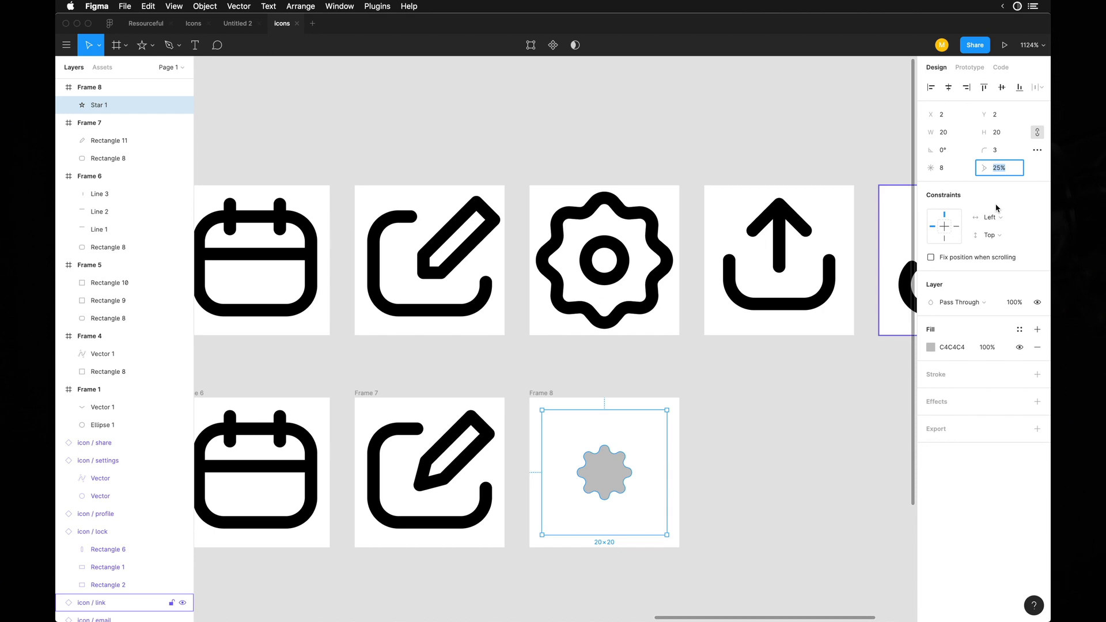
key("shift+Up")
key("shift+Up")
key("shift+Up")
key("shift+Up")
key("shift+Up")
key("shift+Down")
key("shift+Down")
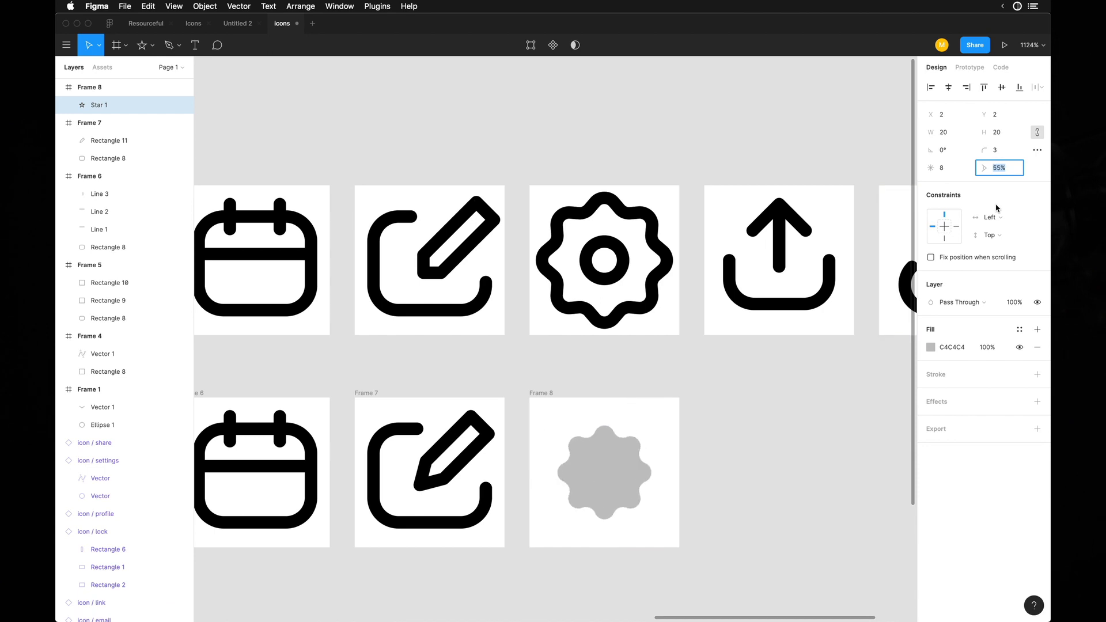
Set the star's inner ratio to 60% and compare its outline with the settings icon above
type("60")
left_click(628, 475)
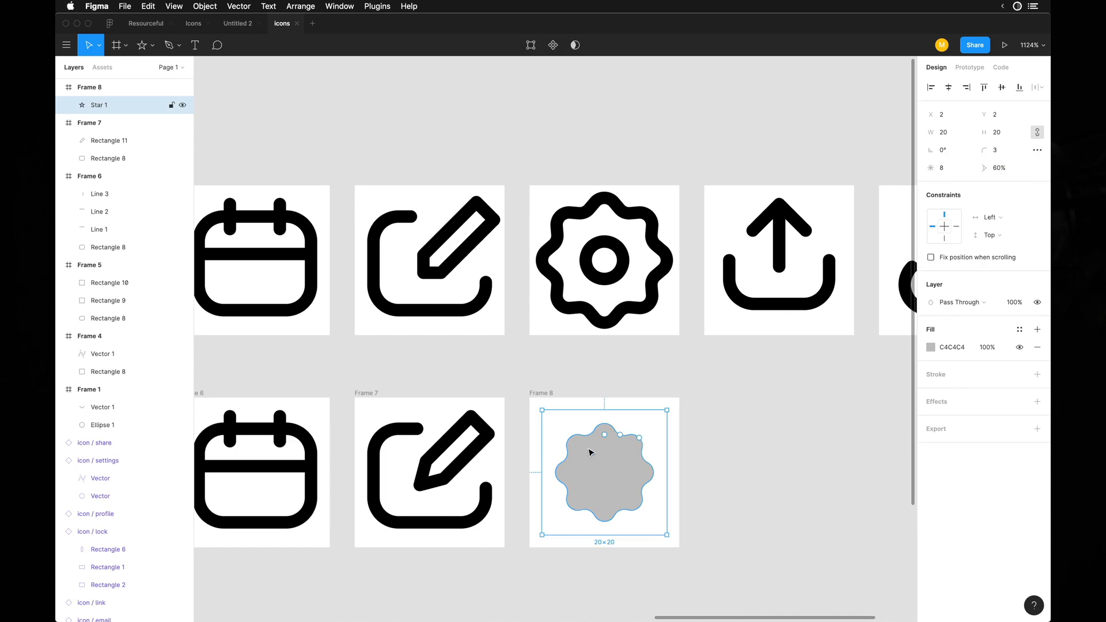
left_click(732, 491)
left_click(617, 478)
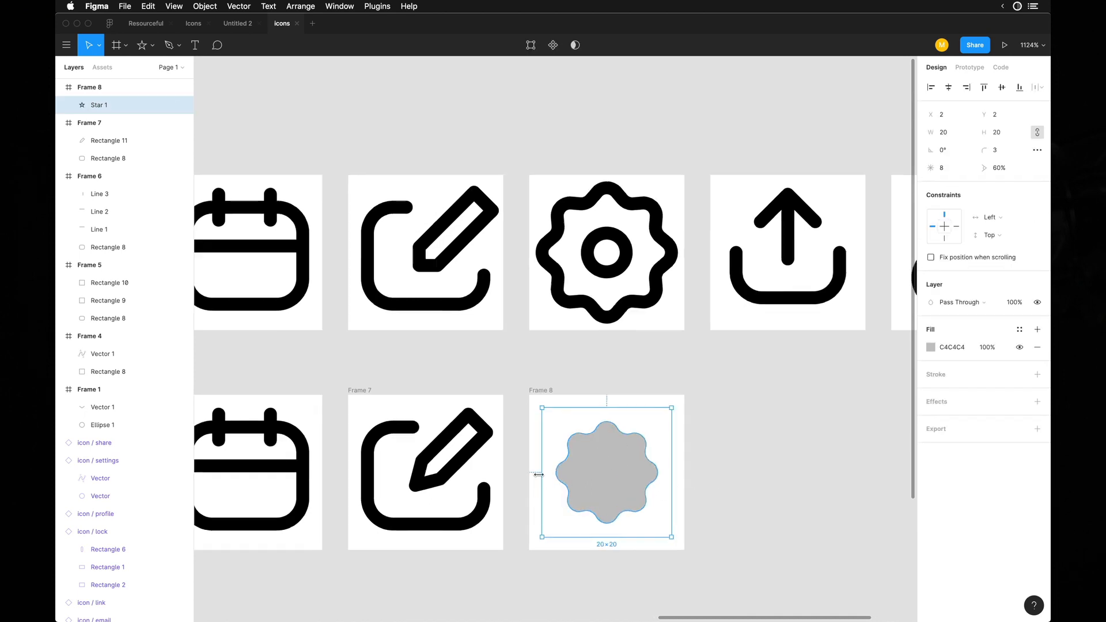
scroll(573, 477, "up", 5)
scroll(706, 400, "down", 2)
scroll(706, 401, "down", 5)
left_click(795, 395)
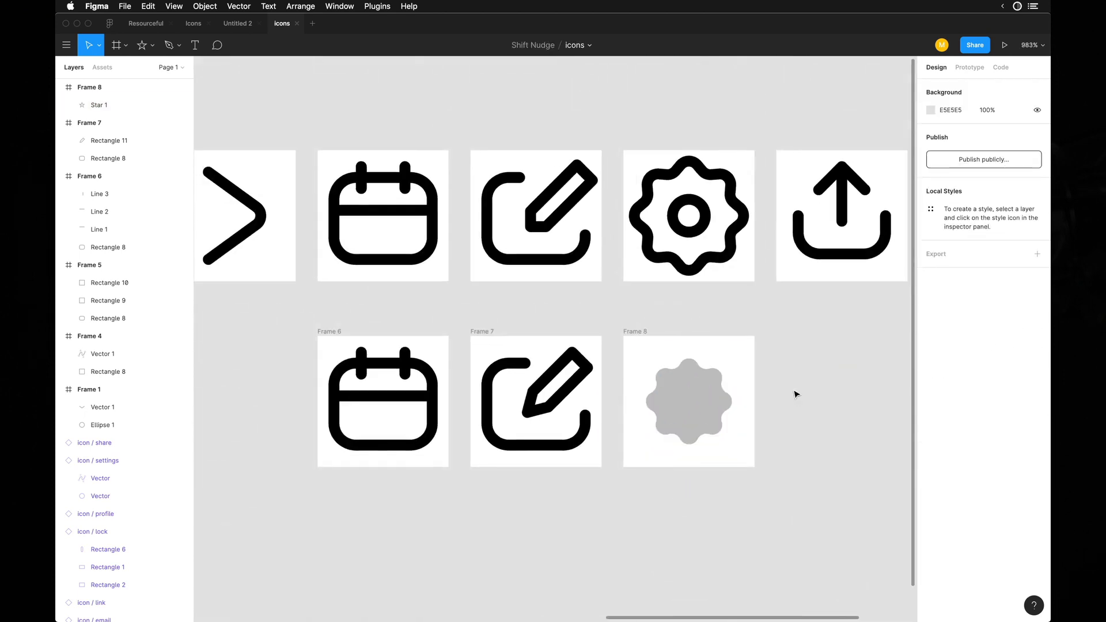
Copy the properties of the open rounded rectangle in Frame 7
left_click(512, 413)
left_click(616, 477)
left_click(559, 450)
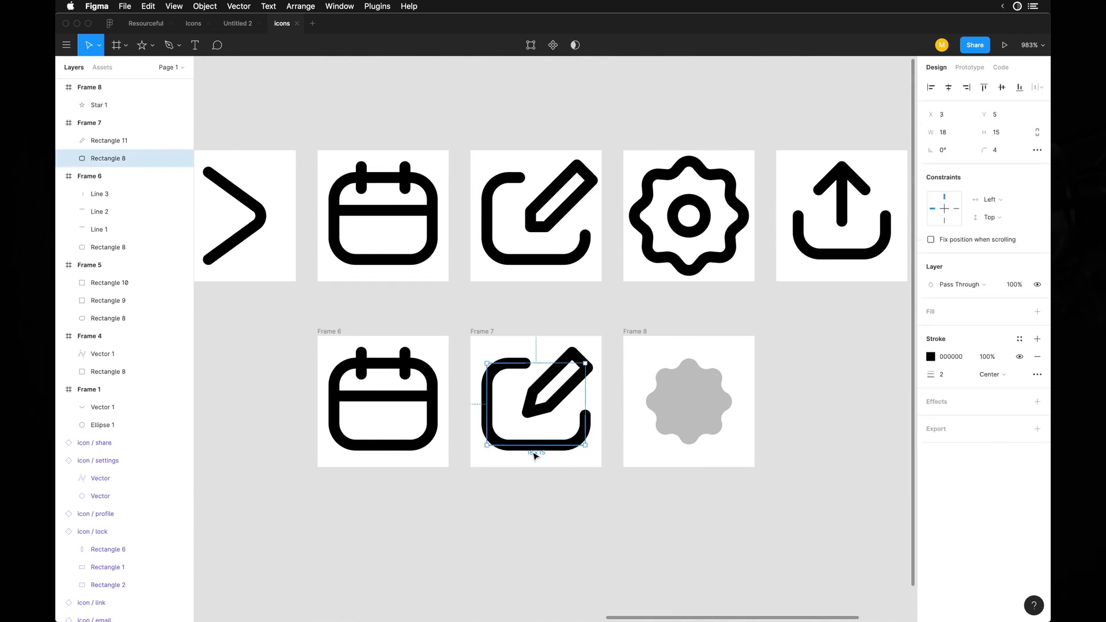
left_click(630, 482)
scroll(600, 447, "up", 3)
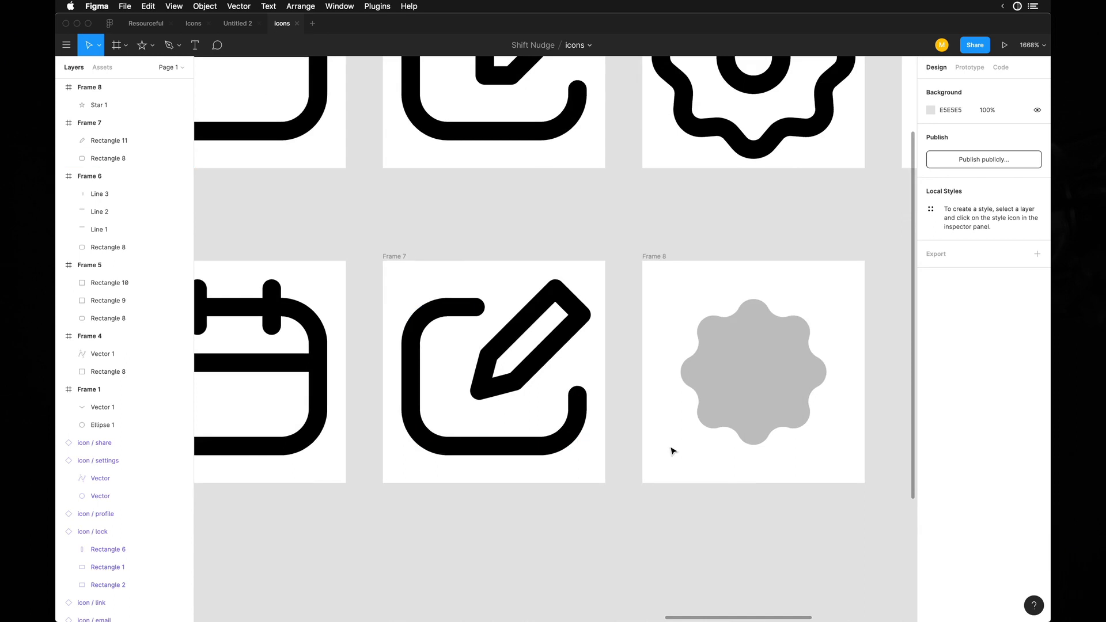
scroll(672, 447, "down", 3)
Try the star at 28×28 and 24×24 about its centre, and return it to 20×20
left_click(734, 397)
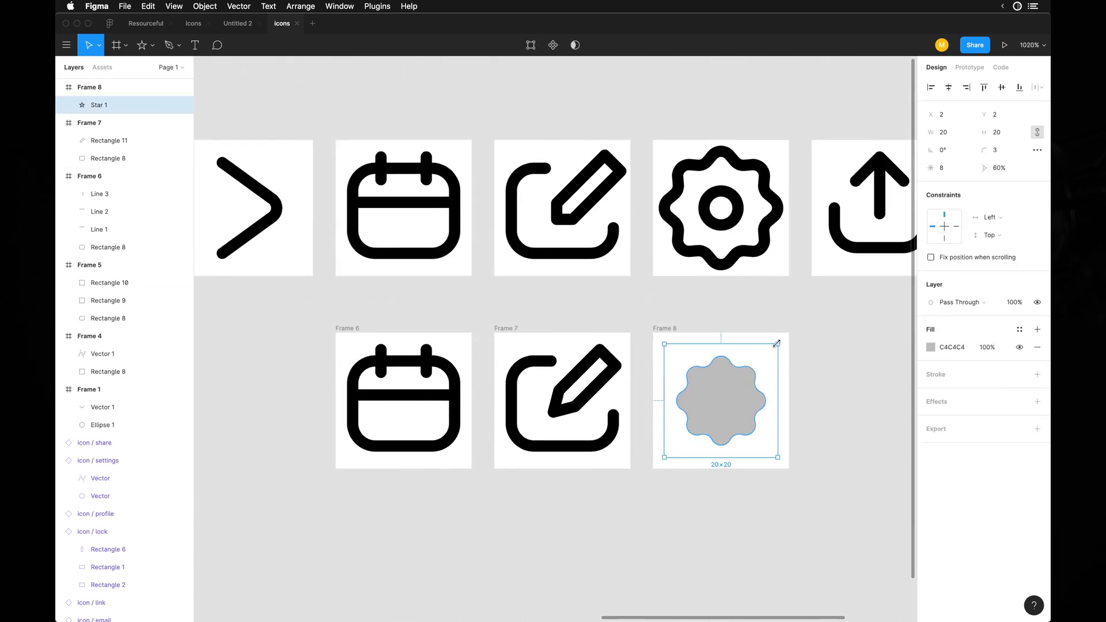
left_click_drag(777, 343, 801, 322)
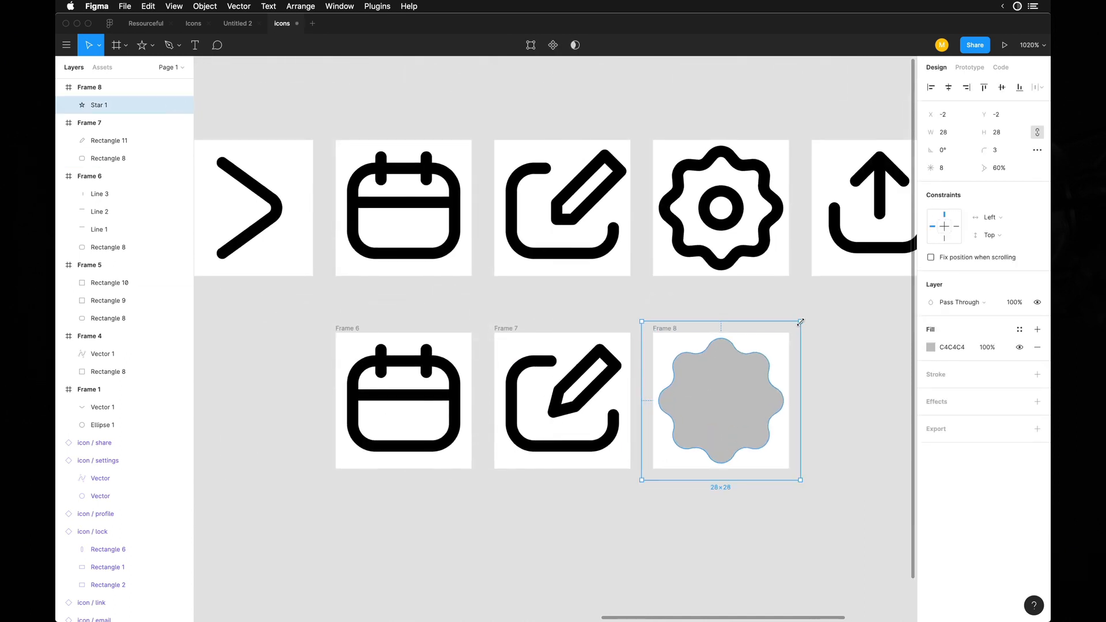
left_click_drag(800, 323, 790, 333)
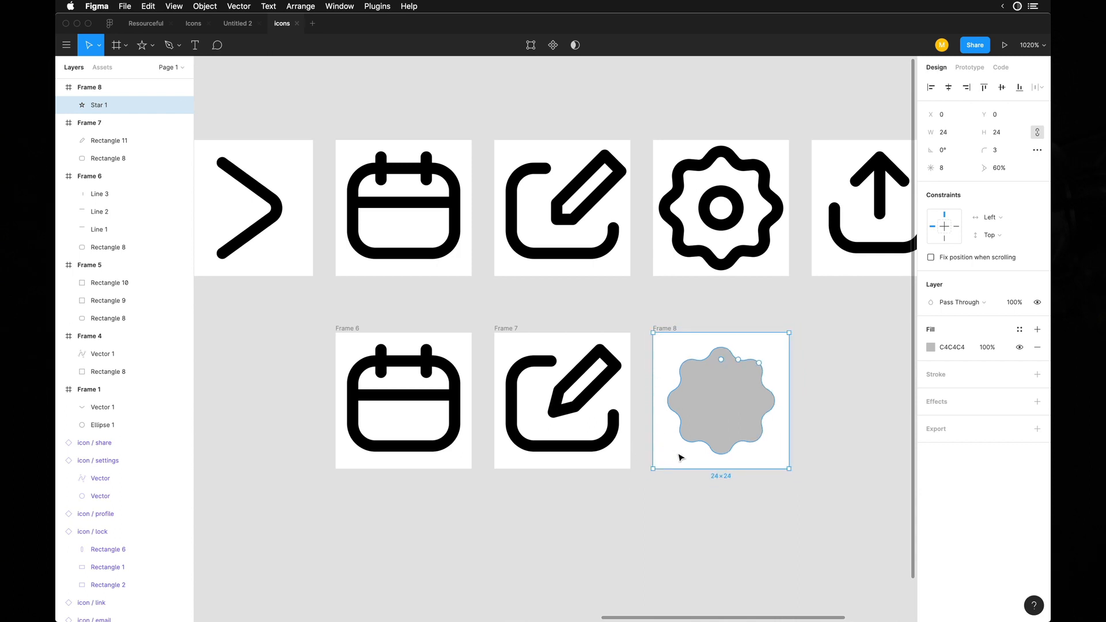
left_click_drag(787, 333, 778, 344)
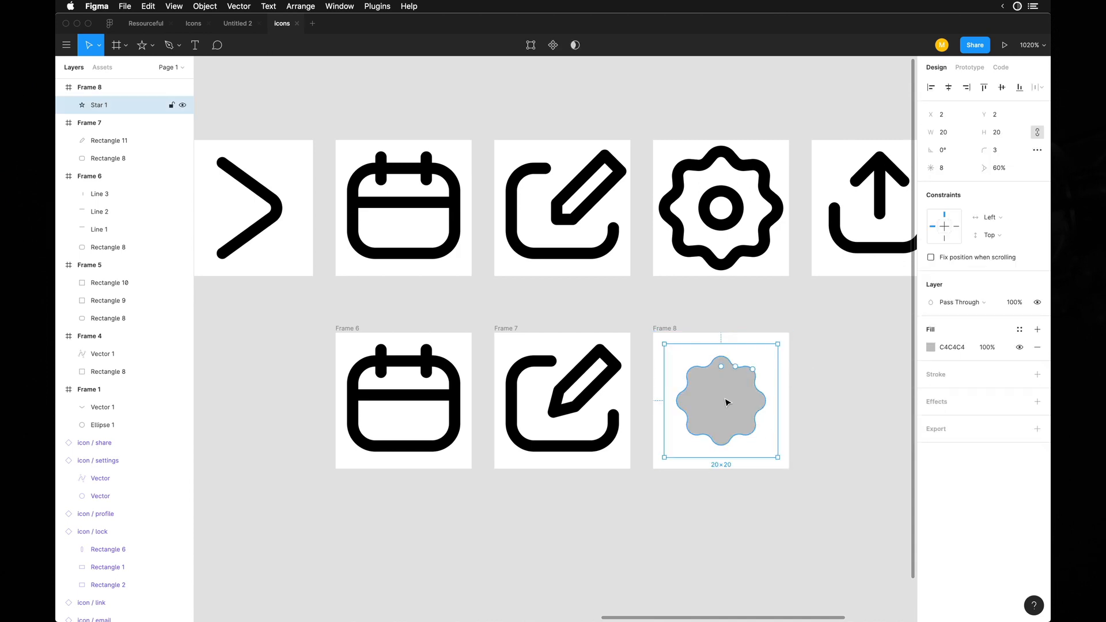
Paste the copied properties onto the star, giving it a 2-pixel black centred stroke, no fill and corner radius 4
key("super+alt+v")
left_click(818, 422)
scroll(818, 422, "right", 1)
Enlarge the outlined star about its centre to 24×24 at X 0, Y 0
left_click(734, 387)
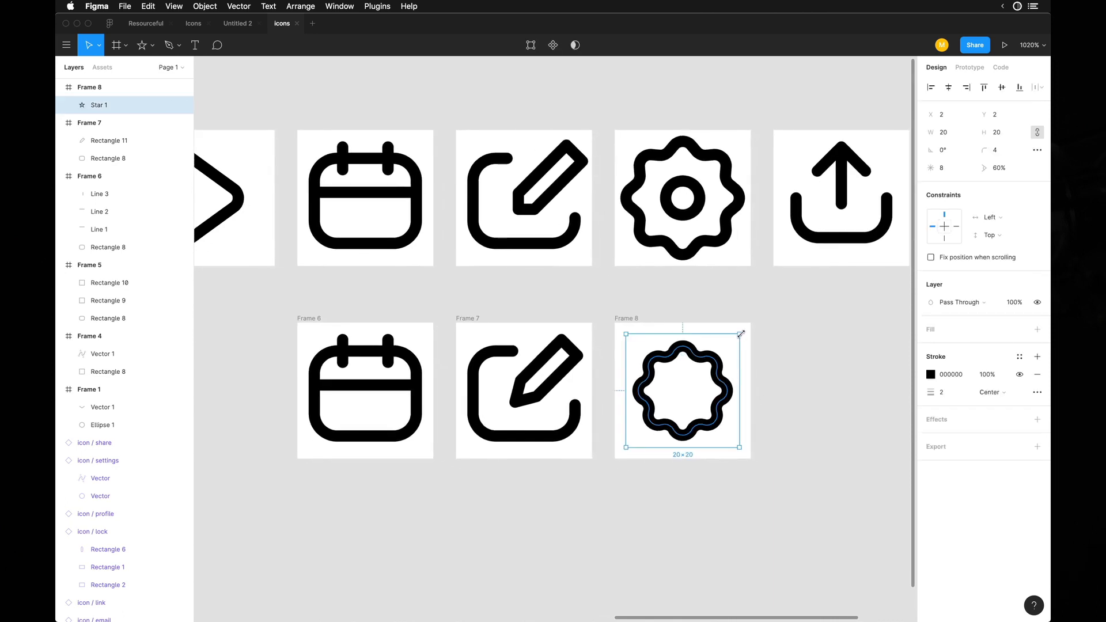
left_click_drag(742, 334, 750, 325)
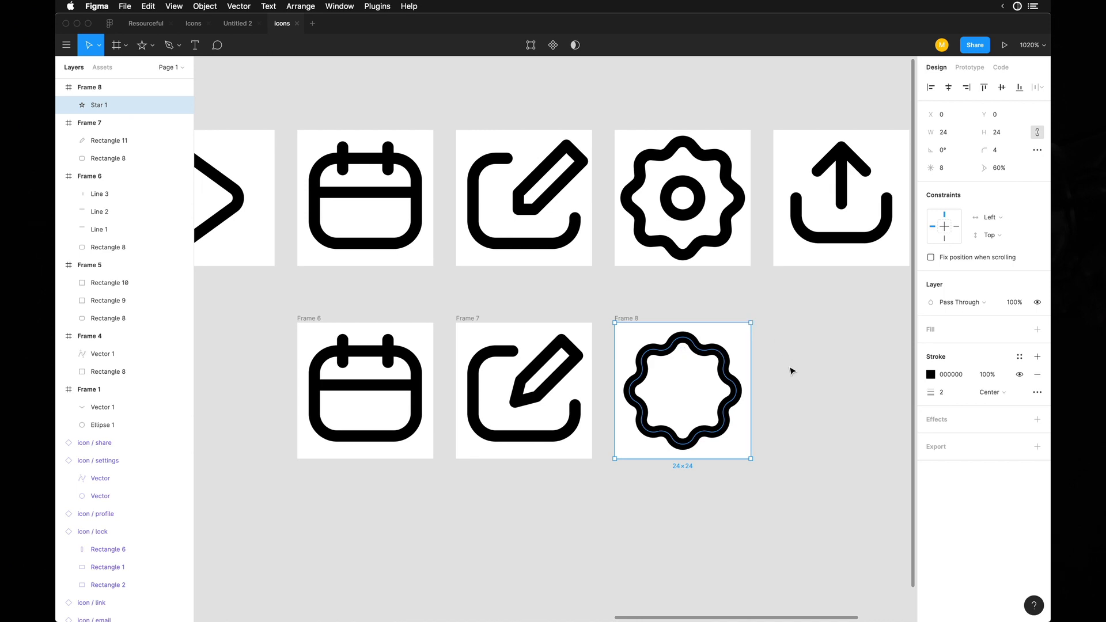
left_click(792, 394)
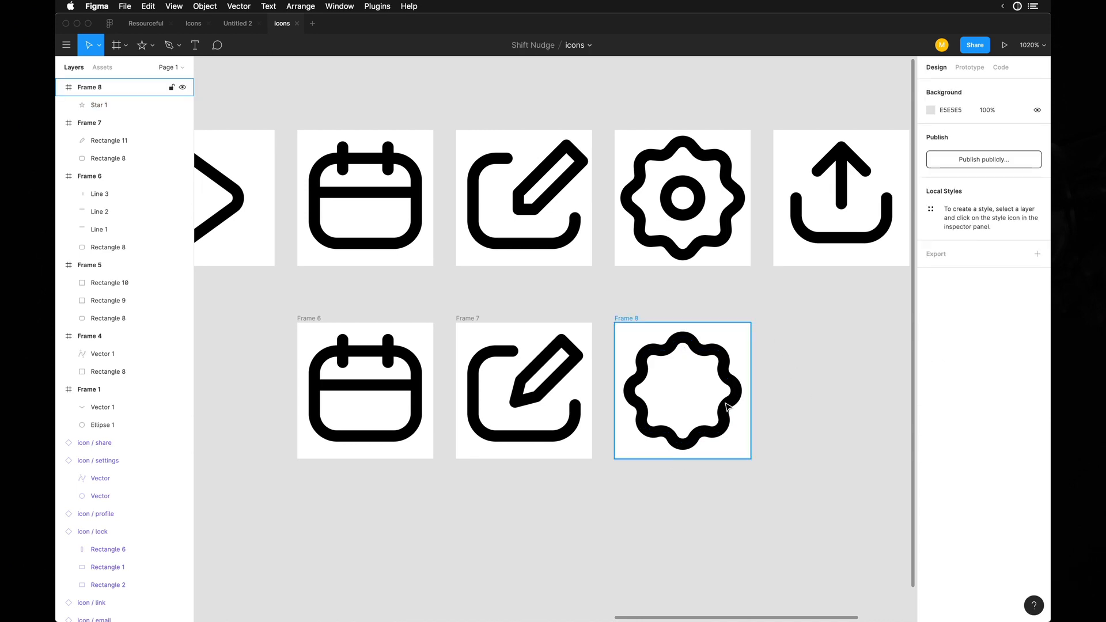
Draw a 7×7 circle inside the gear, paste the copied 2-pixel stroke properties onto it, and move it to X 8, Y 8
scroll(687, 395, "up", 3)
key("o")
left_click_drag(631, 343, 690, 412)
key("alt")
key("alt+super+v")
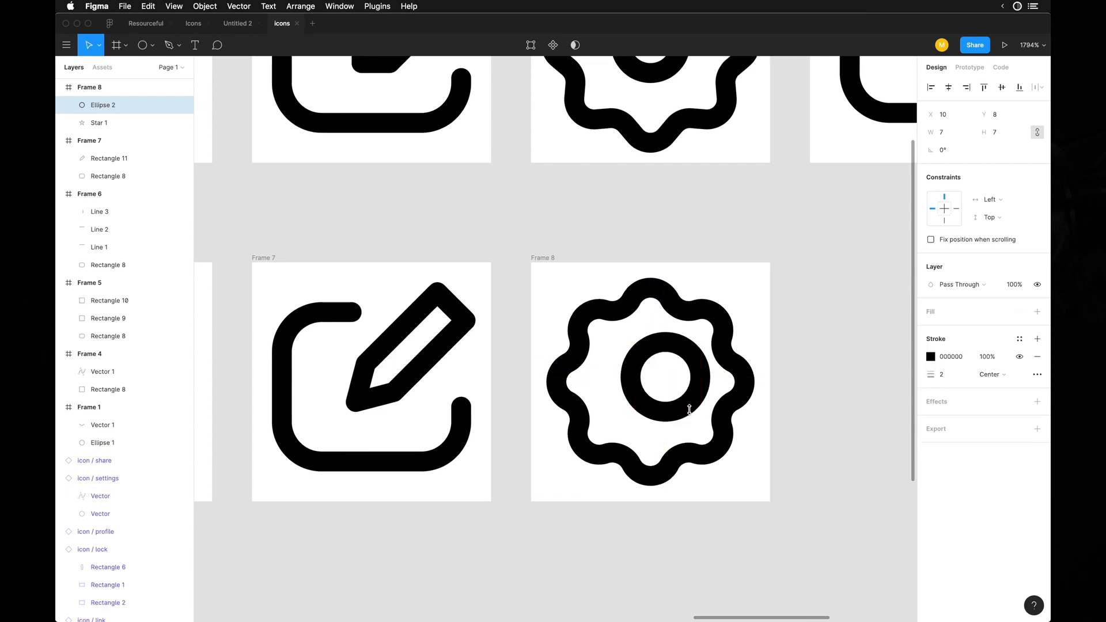
key("Left")
key("Left")
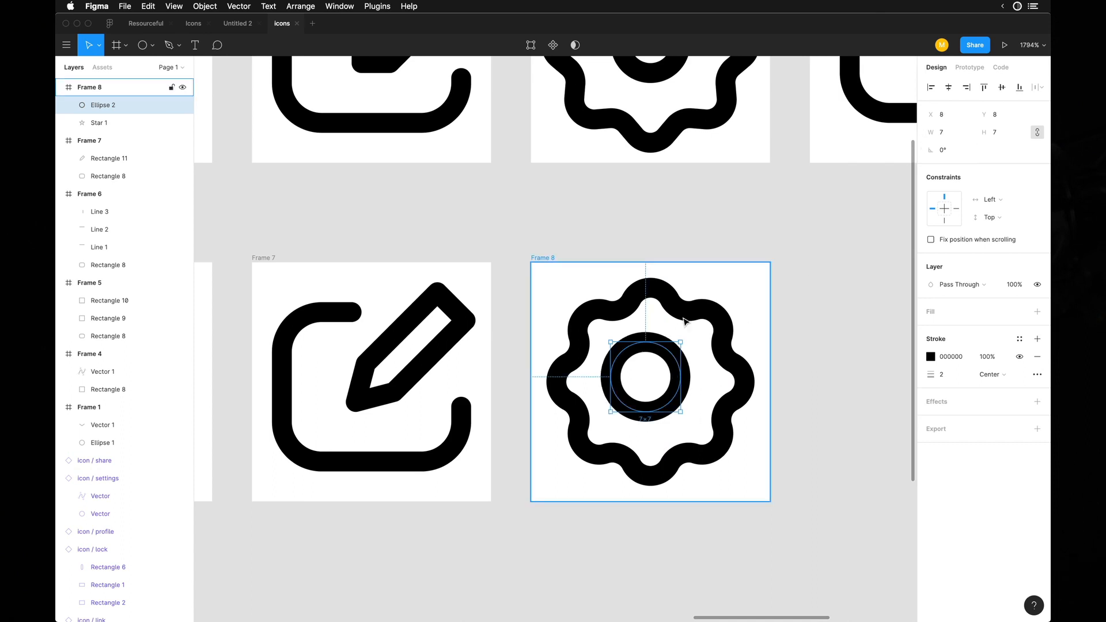
Resize the circle inside the gear to 6×6 and centre it within the star outline
key("Right")
key("super+Left")
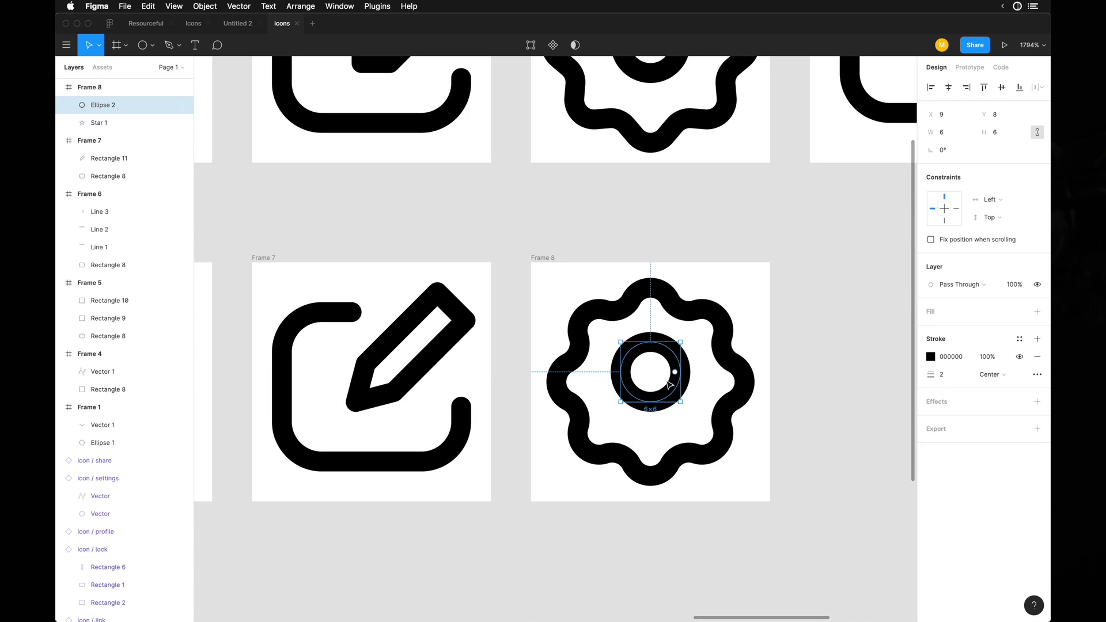
left_click(798, 348)
key("shift+1")
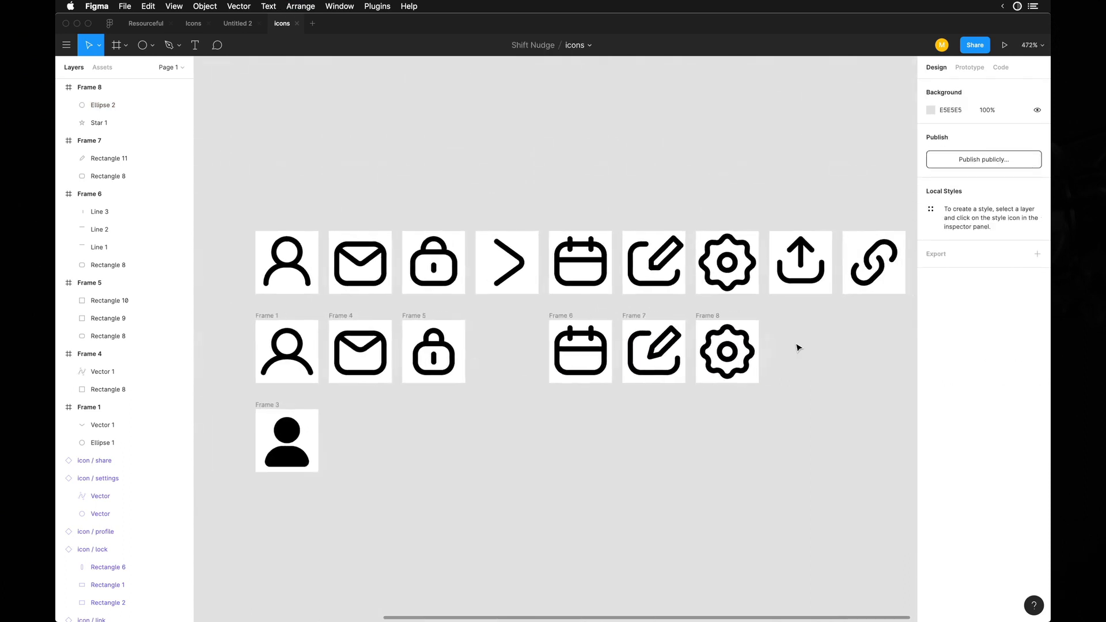
left_click(715, 345)
scroll(706, 322, "up", 5)
left_click(695, 298)
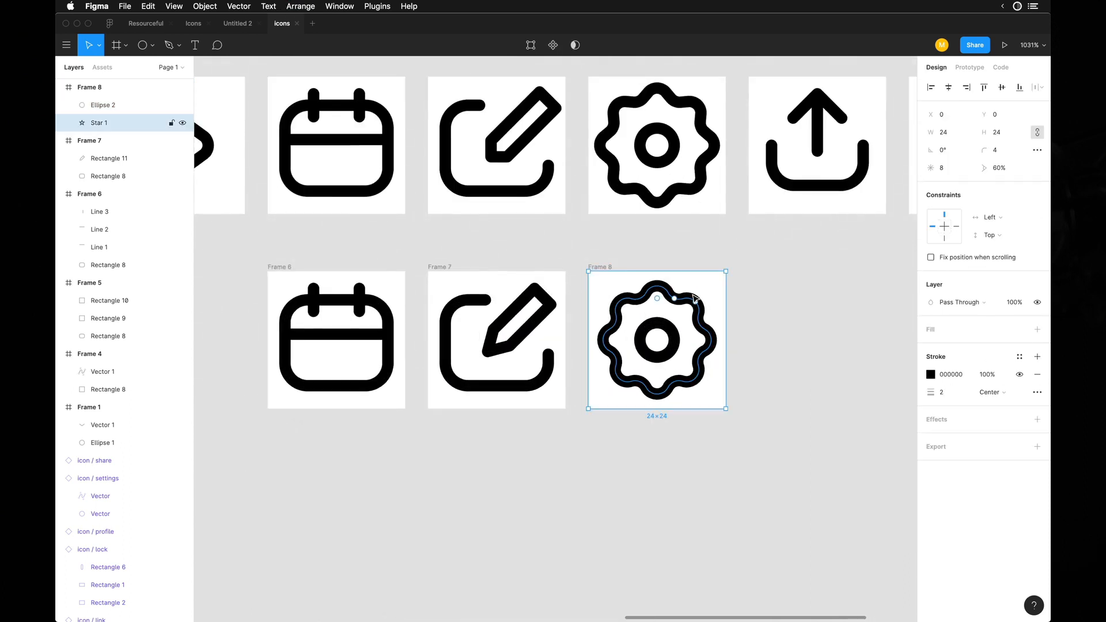
left_click(733, 308)
Duplicate the settings frame to the spot below the reference link icon and delete the gear shapes from the copy
scroll(612, 296, "down", 5)
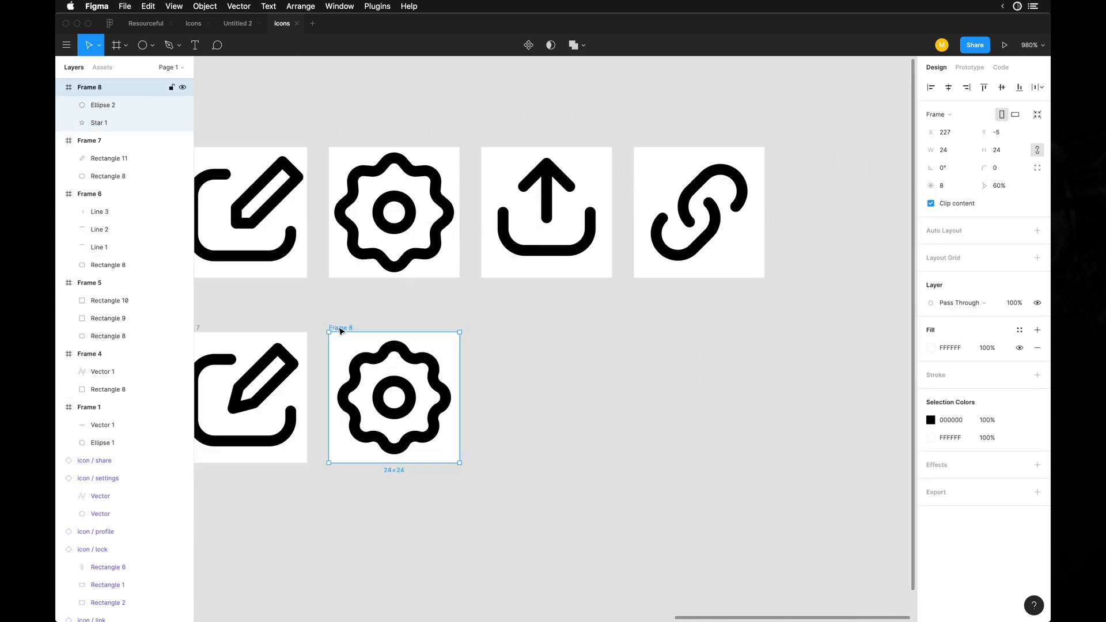
left_click_drag(342, 330, 653, 363)
left_click(664, 314)
left_click_drag(583, 332, 746, 441)
key("Delete")
scroll(714, 343, "right", 1)
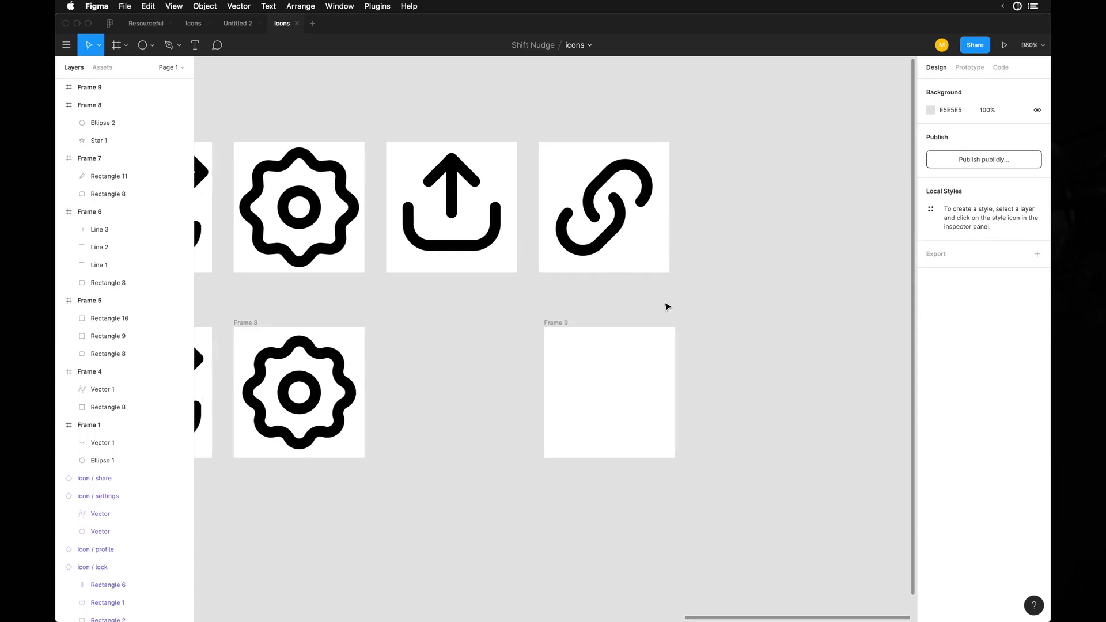
Draw a 12×8 rectangle at X 2, Y 8 in the empty frame and paste the copied 2-pixel stroke properties onto it
left_click(568, 420)
scroll(569, 420, "up", 5)
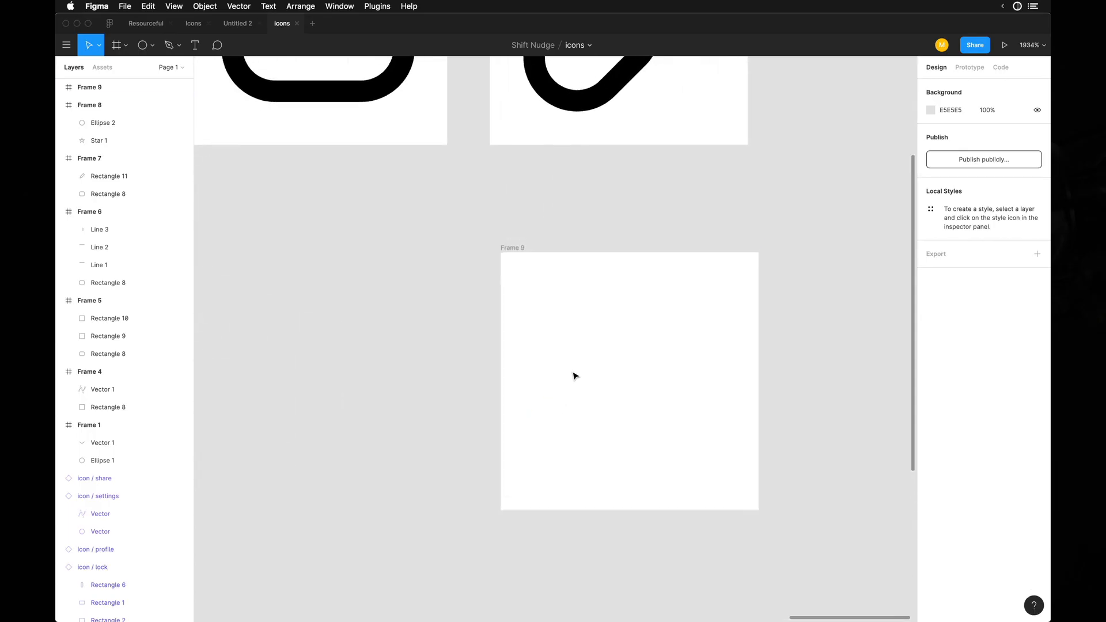
scroll(583, 382, "down", 3)
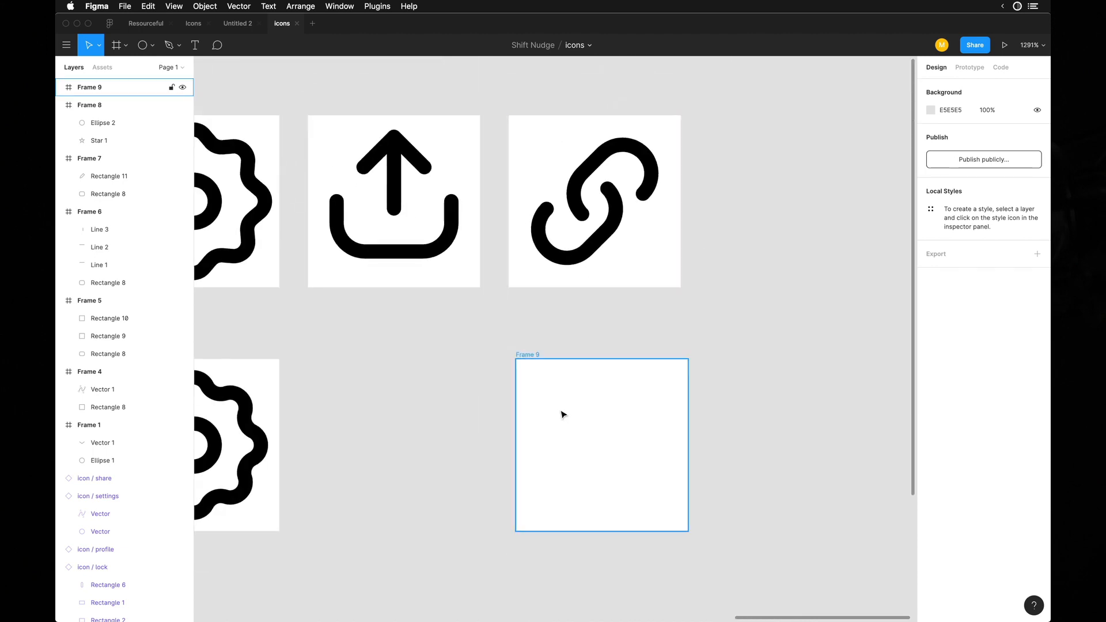
key("r")
left_click_drag(533, 418, 615, 472)
key("super+alt+v")
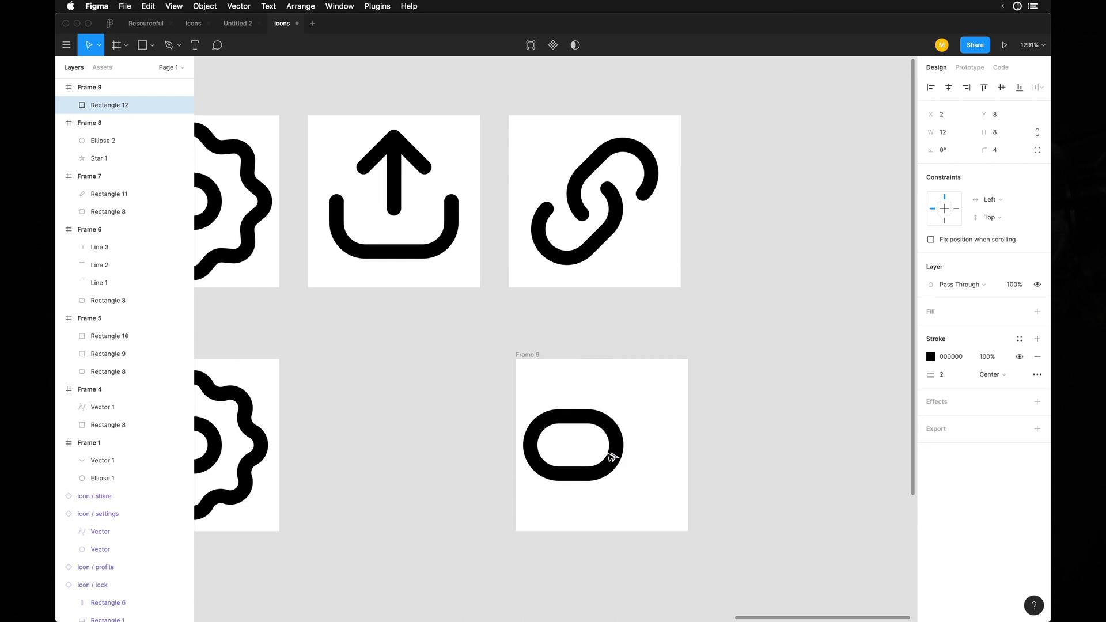
Set the rounded rectangle's corner radius to 7
scroll(610, 456, "up", 5)
scroll(642, 433, "up", 2)
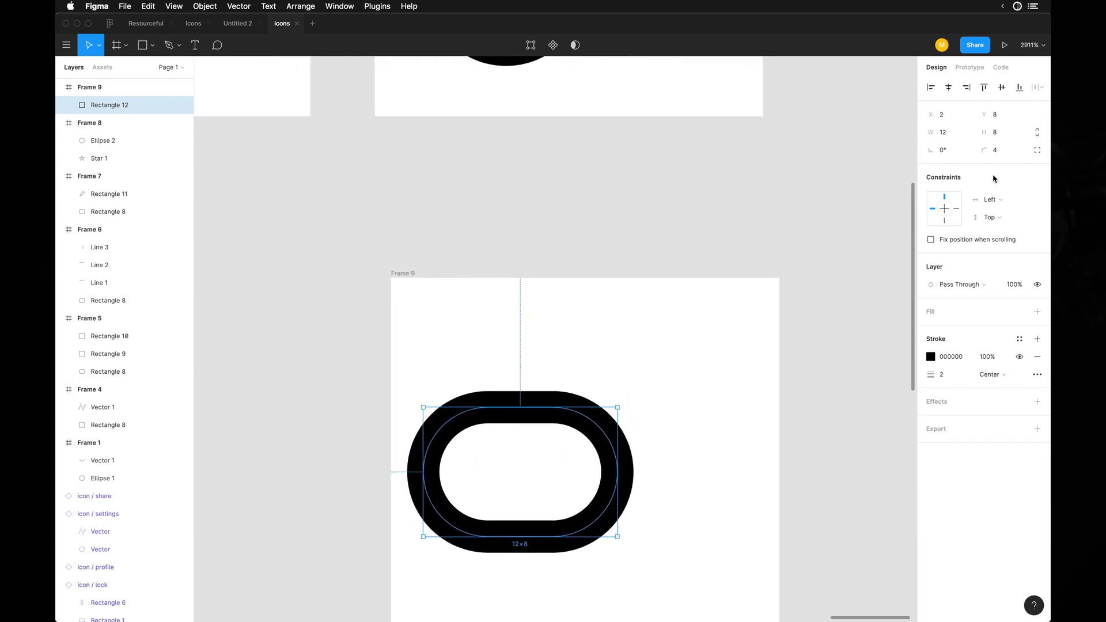
scroll(617, 448, "down", 3)
left_click(1002, 153)
type("6")
key("Return")
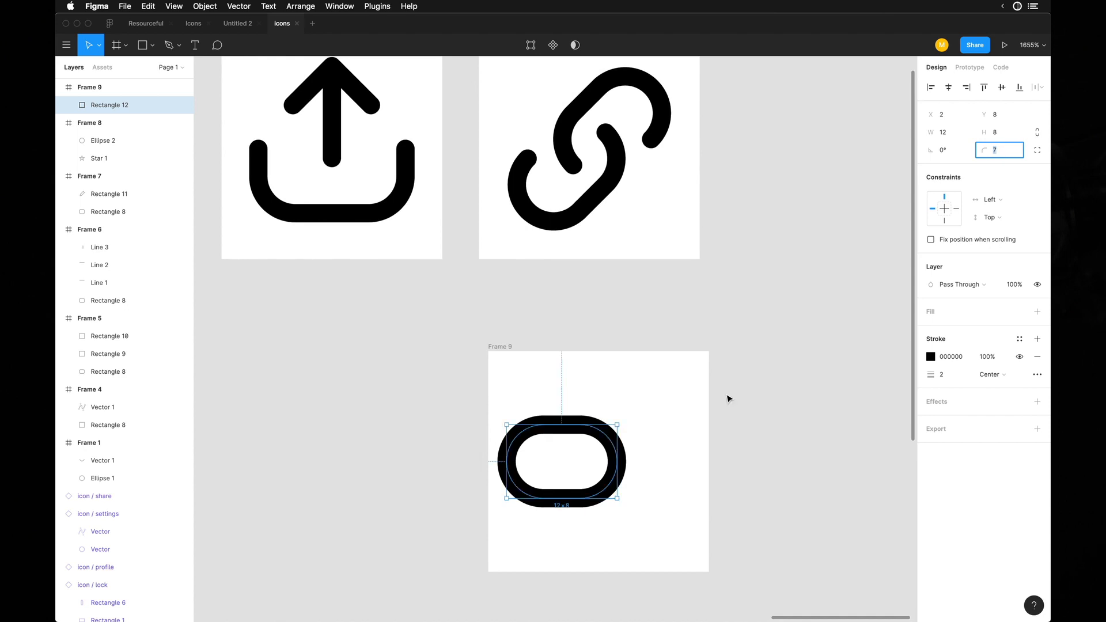
left_click(726, 395)
scroll(617, 425, "up", 4)
scroll(569, 445, "down", 4)
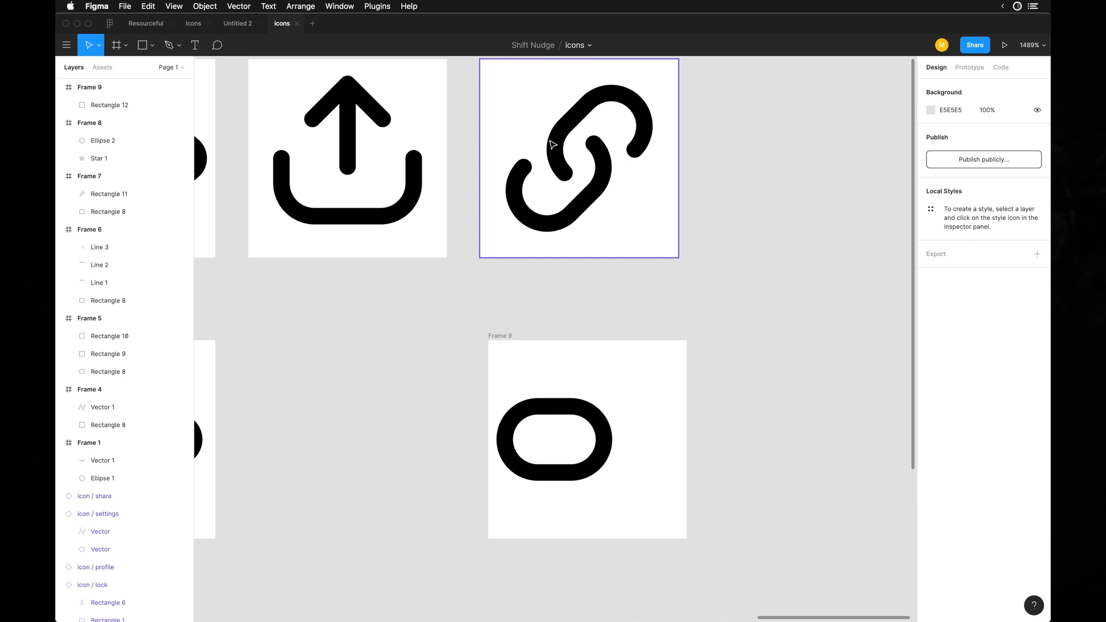
Add points at the midpoints of the rectangle's upper and right edges and delete the corner point between them
scroll(413, 370, "left", 10)
scroll(412, 371, "down", 4)
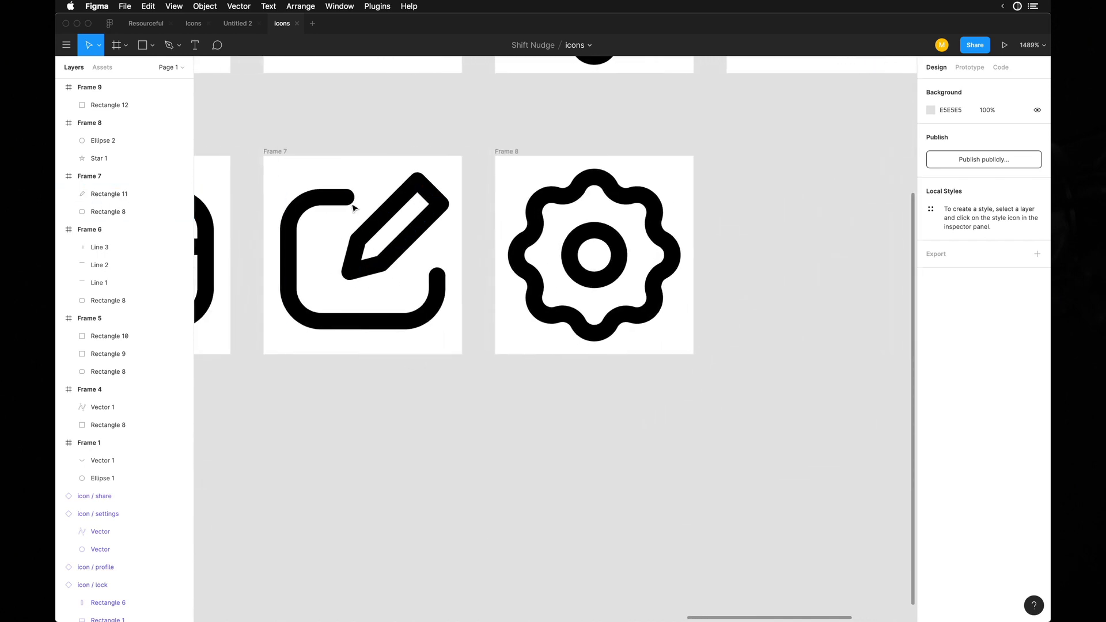
scroll(425, 297, "right", 8)
scroll(593, 247, "up", 5)
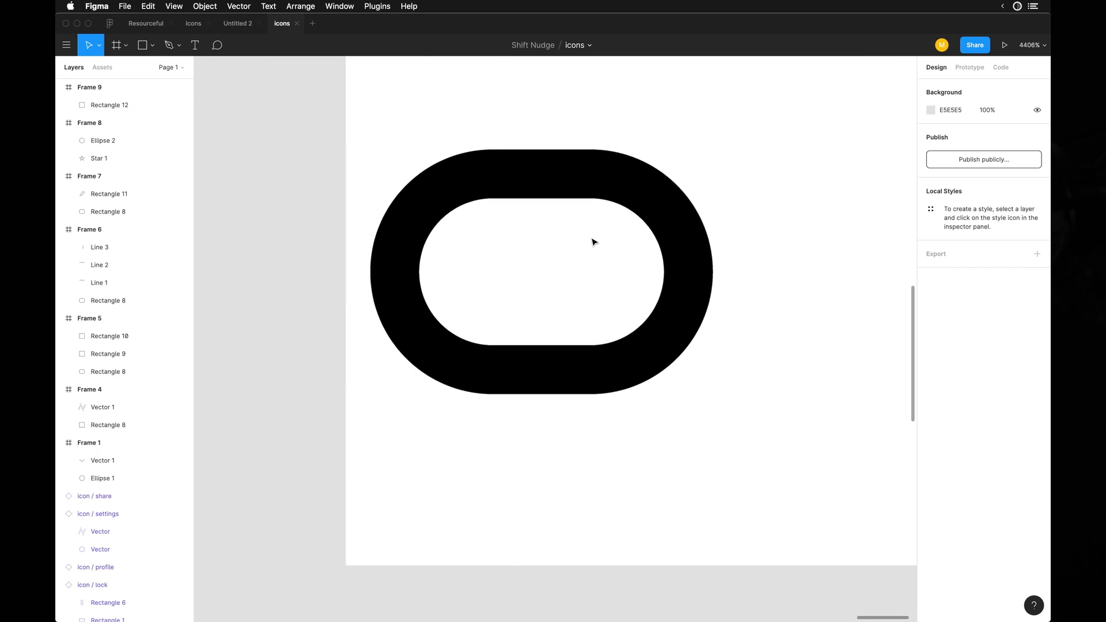
left_click(584, 185)
double_click(583, 185)
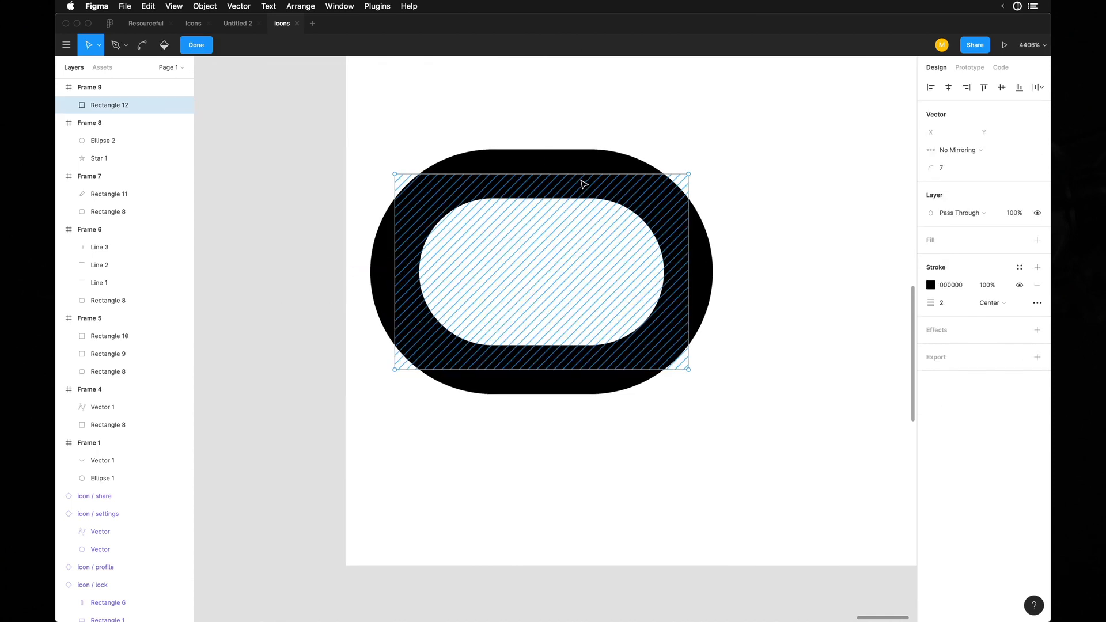
left_click(541, 174)
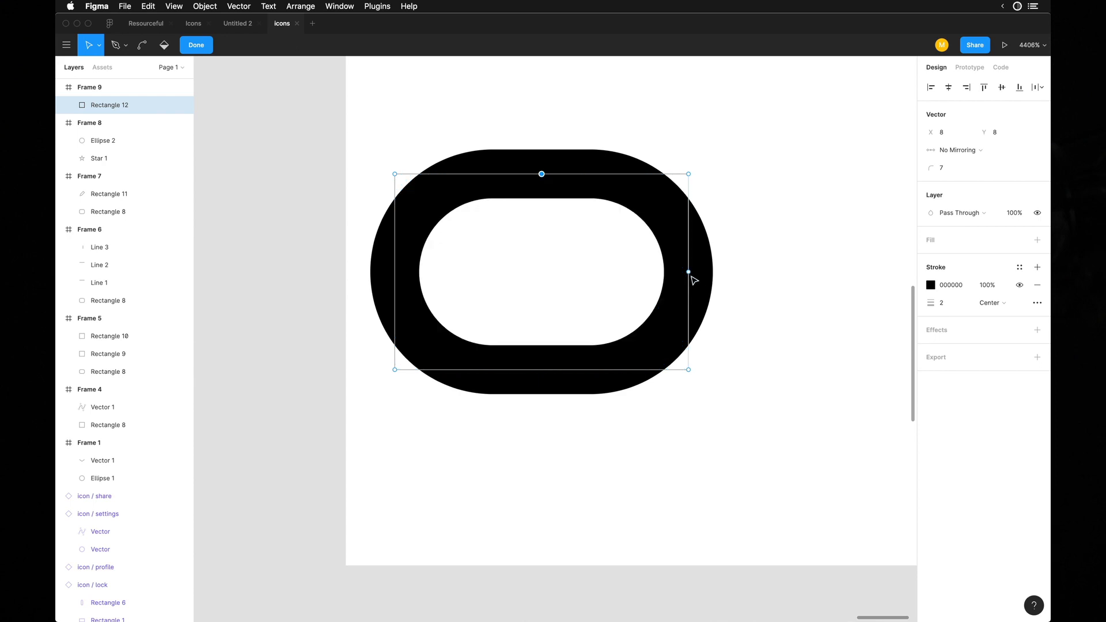
left_click(689, 272)
left_click_drag(716, 151, 682, 190)
key("BackSpace")
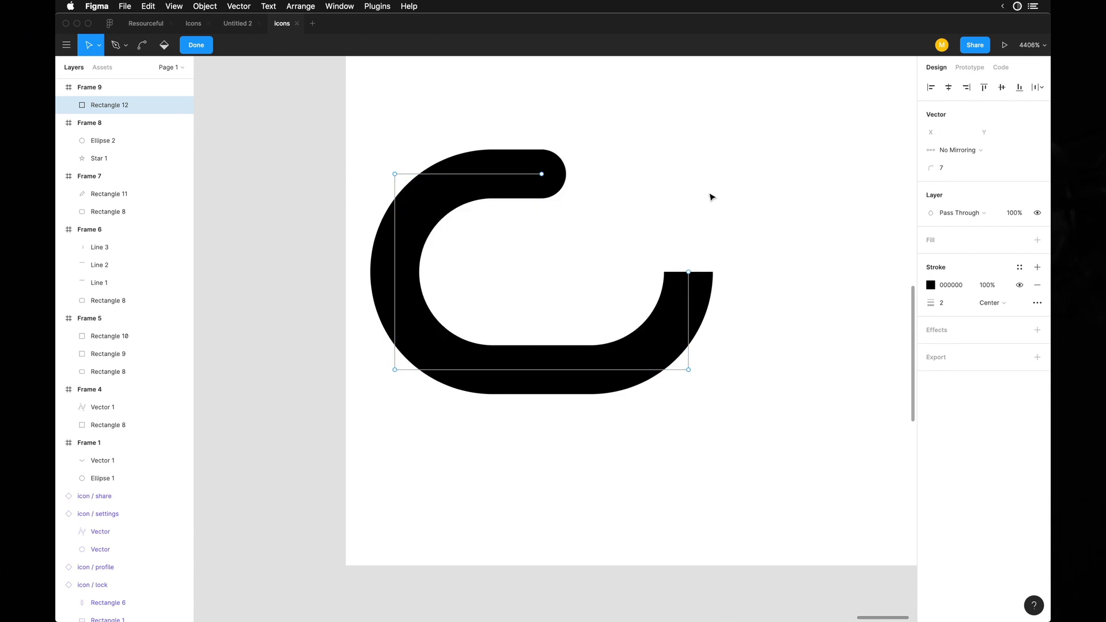
Adjust the corner radius at the path's right-hand open end and set the lower-right corner's radius to 3
scroll(713, 240, "down", 5)
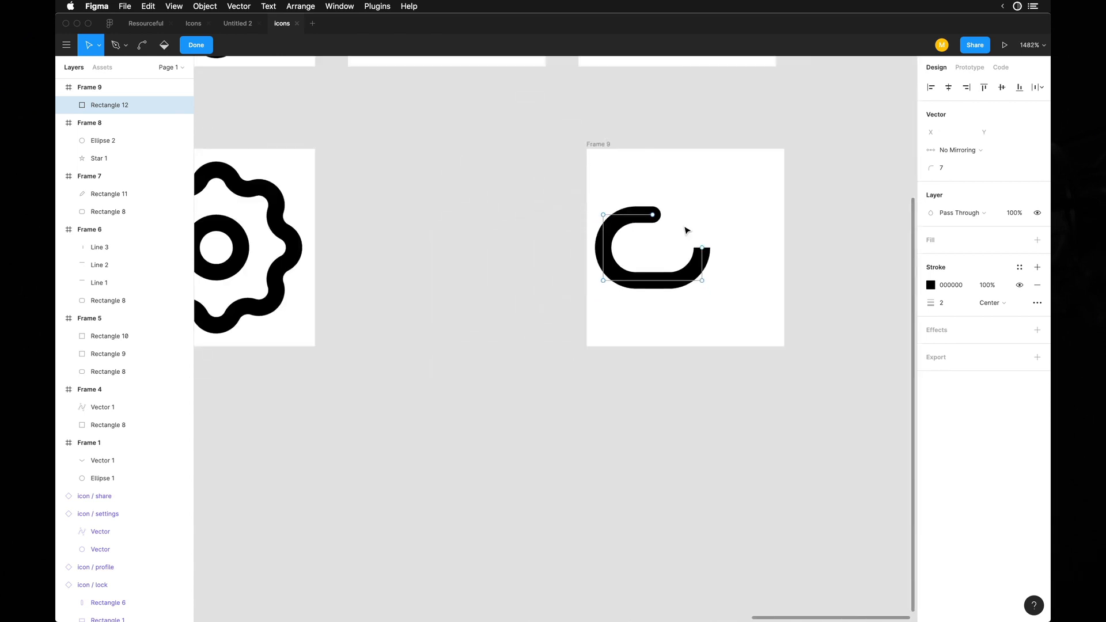
scroll(686, 230, "down", 5)
scroll(677, 228, "up", 1)
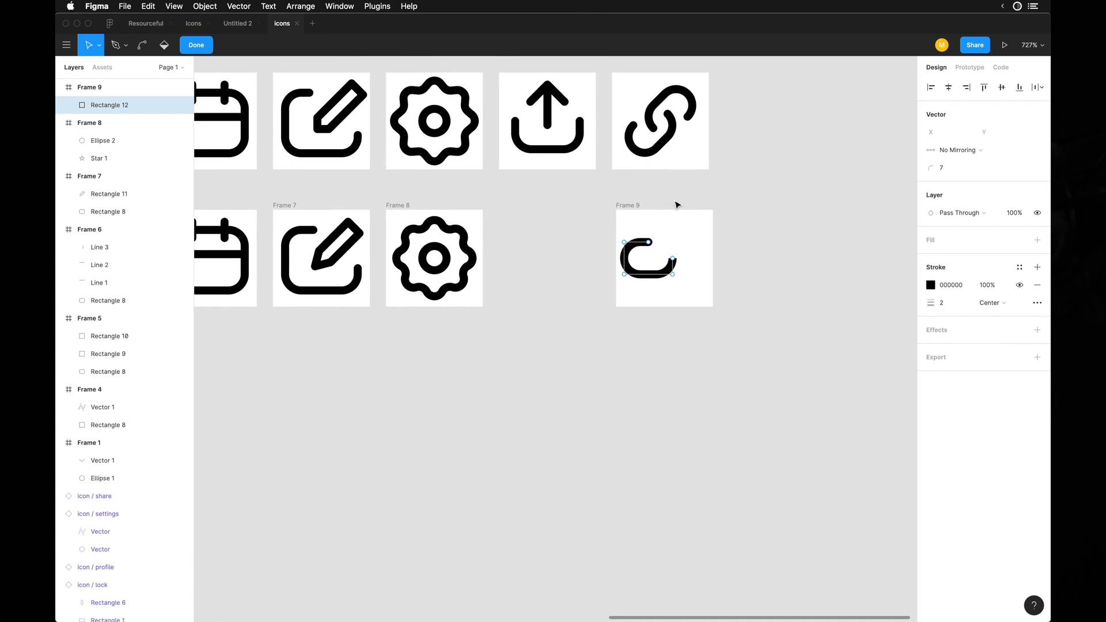
scroll(685, 271, "up", 5)
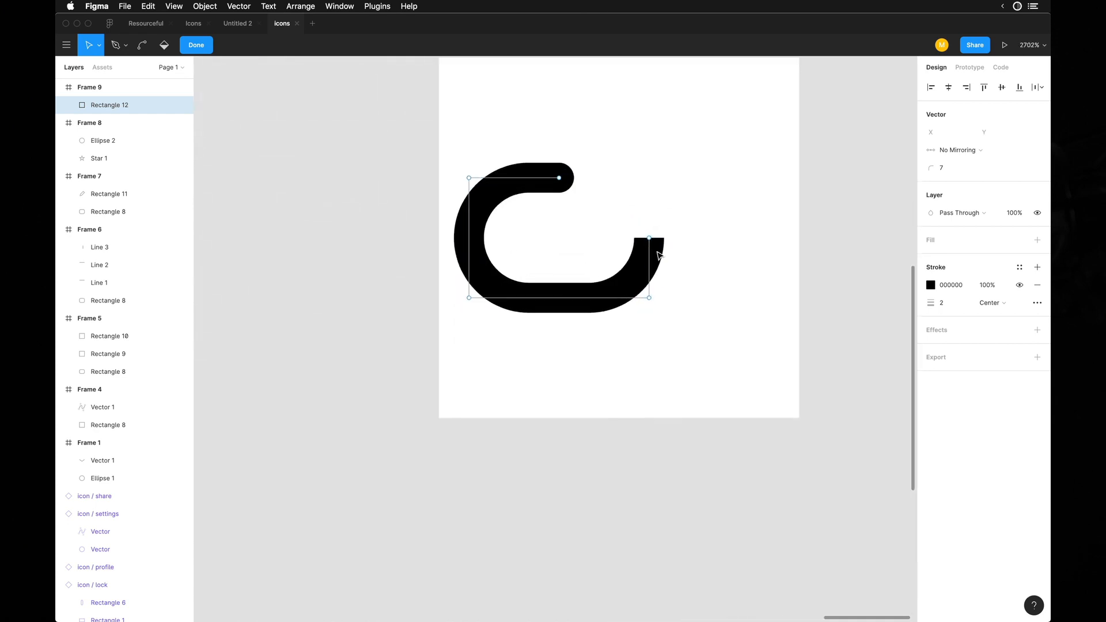
left_click(952, 171)
type("1")
left_click(559, 178)
left_click(946, 170)
key("Down")
key("Up")
key("Down")
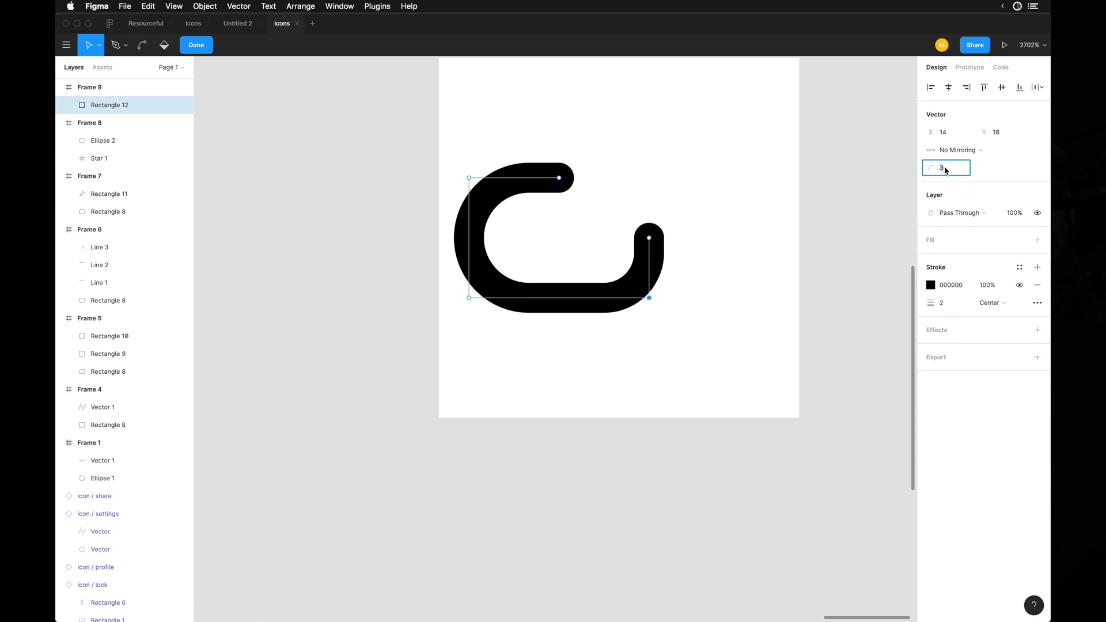
Set the corner radius of all the open path's points to 3 and finish the vector edit
left_click_drag(455, 142, 736, 319)
left_click(959, 169)
type("3")
key("Return")
left_click(686, 249)
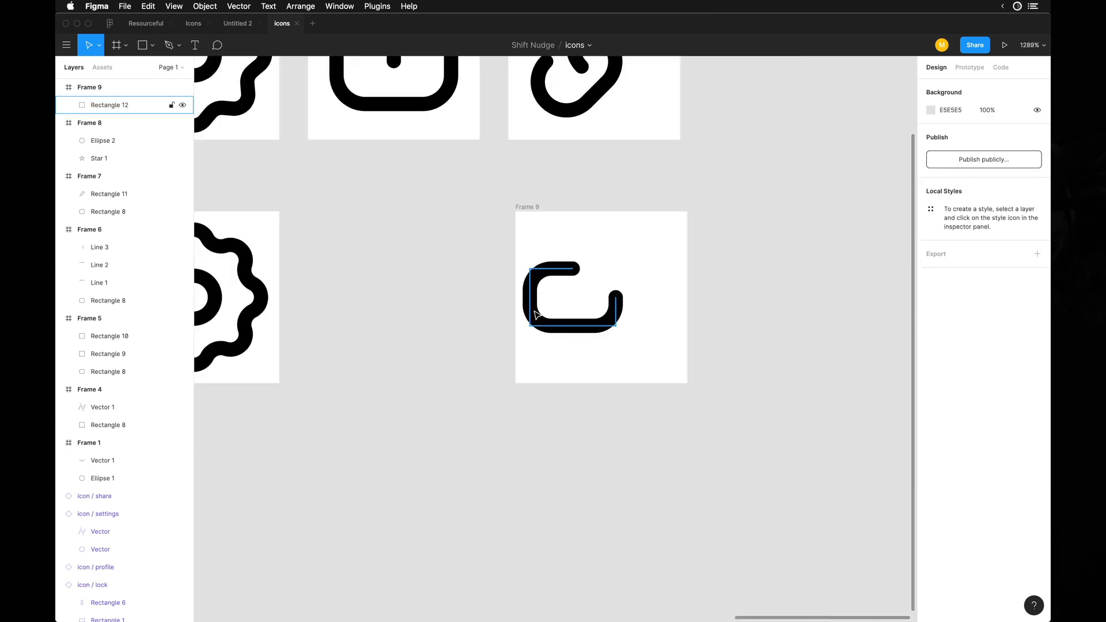
Duplicate the open link shape to X 11 and flip the copy horizontally and vertically so the two halves interlock
left_click_drag(535, 312, 602, 313)
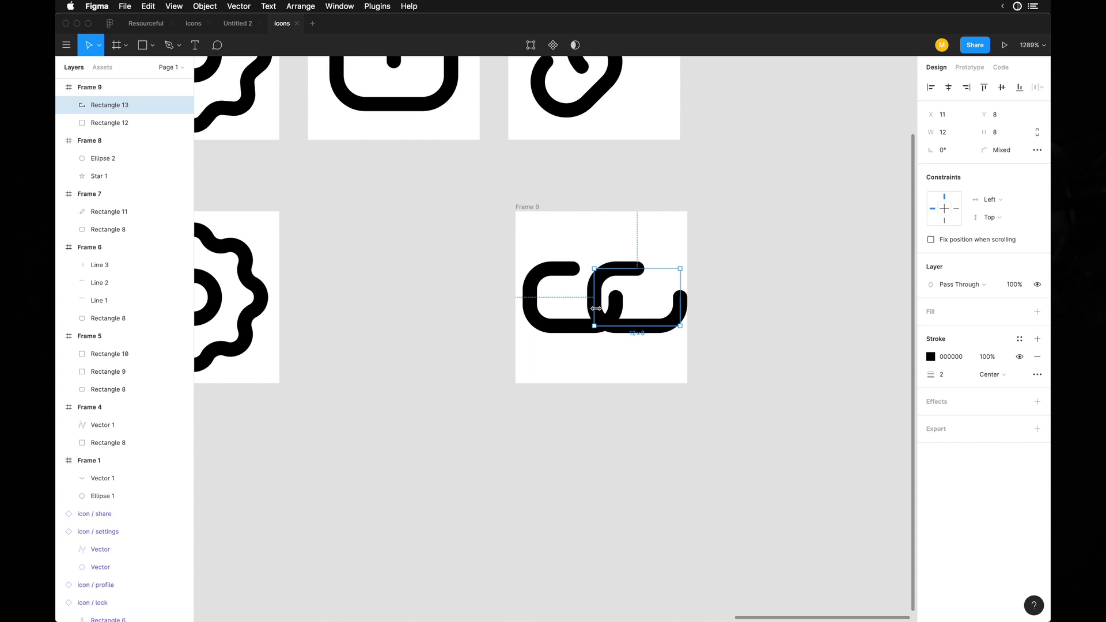
key("shift+h")
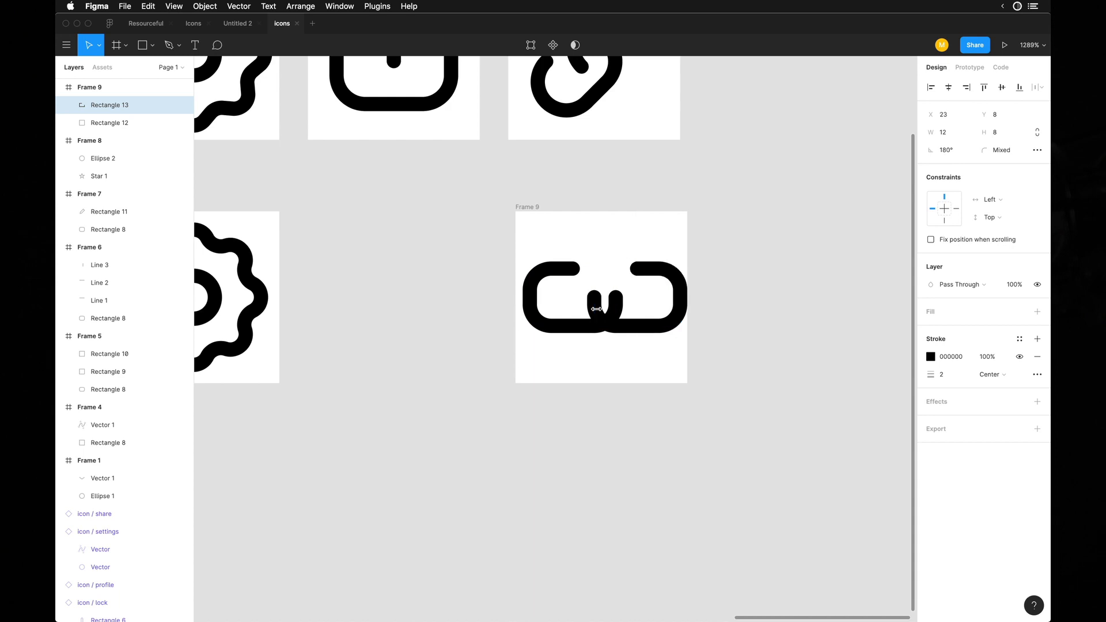
key("shift+v")
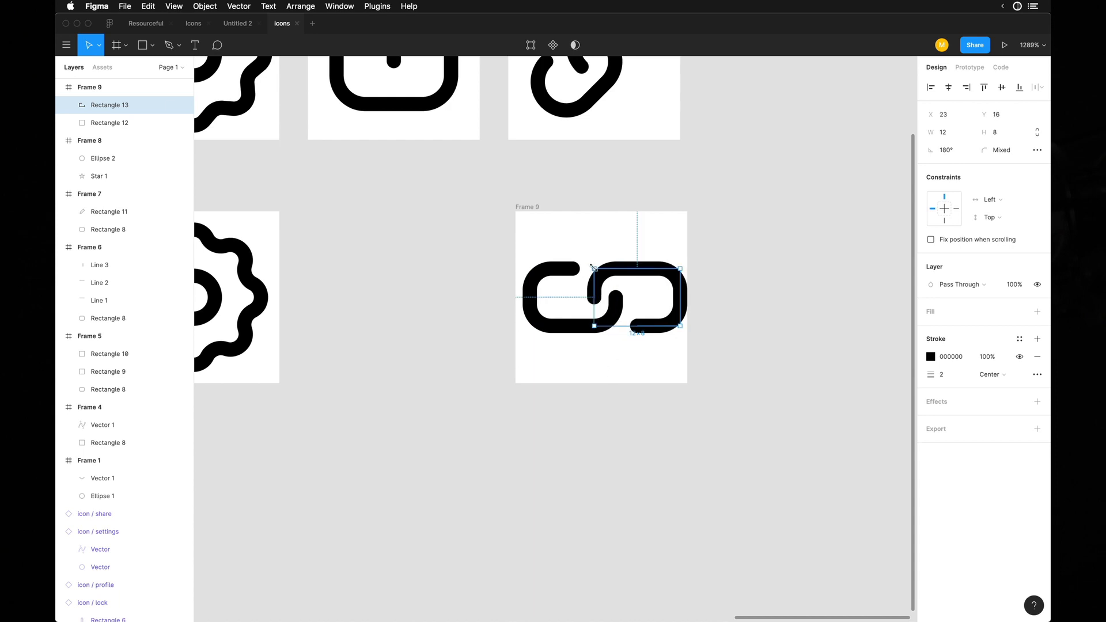
left_click(605, 235)
scroll(605, 236, "down", 5)
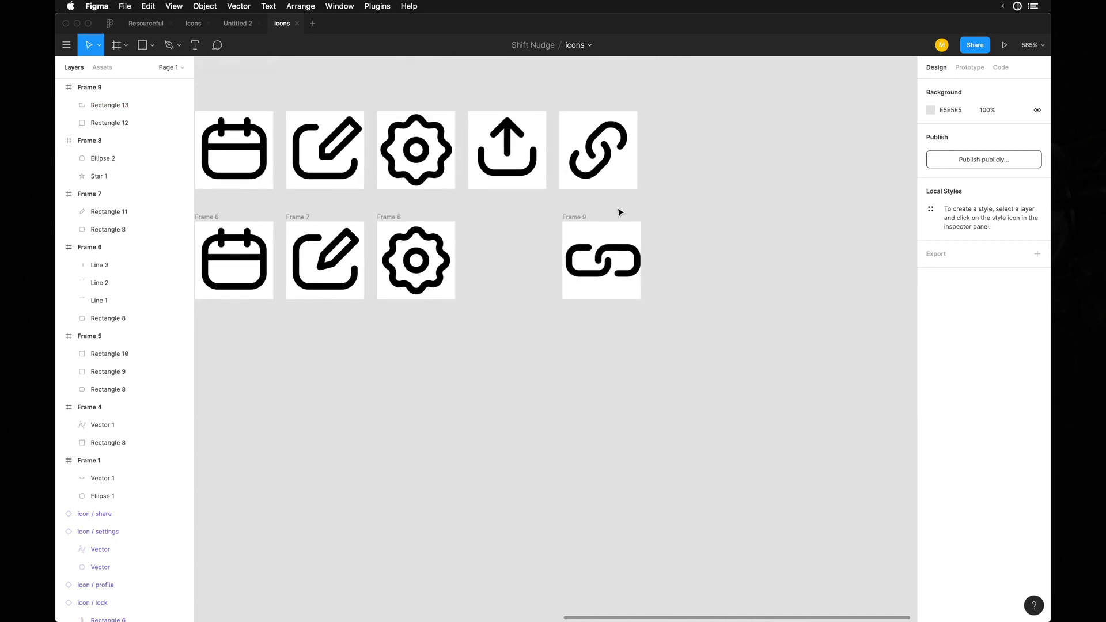
Shorten the left link half by moving its upper open end to X 7
scroll(599, 279, "up", 8)
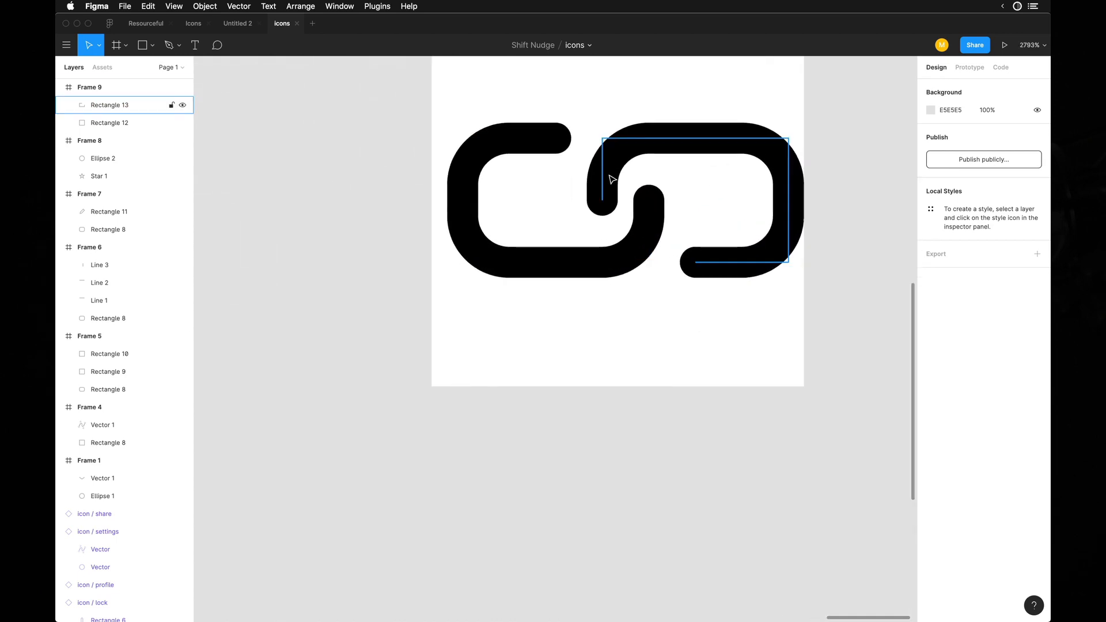
left_click(545, 140)
key("Return")
left_click(557, 139)
key("Left")
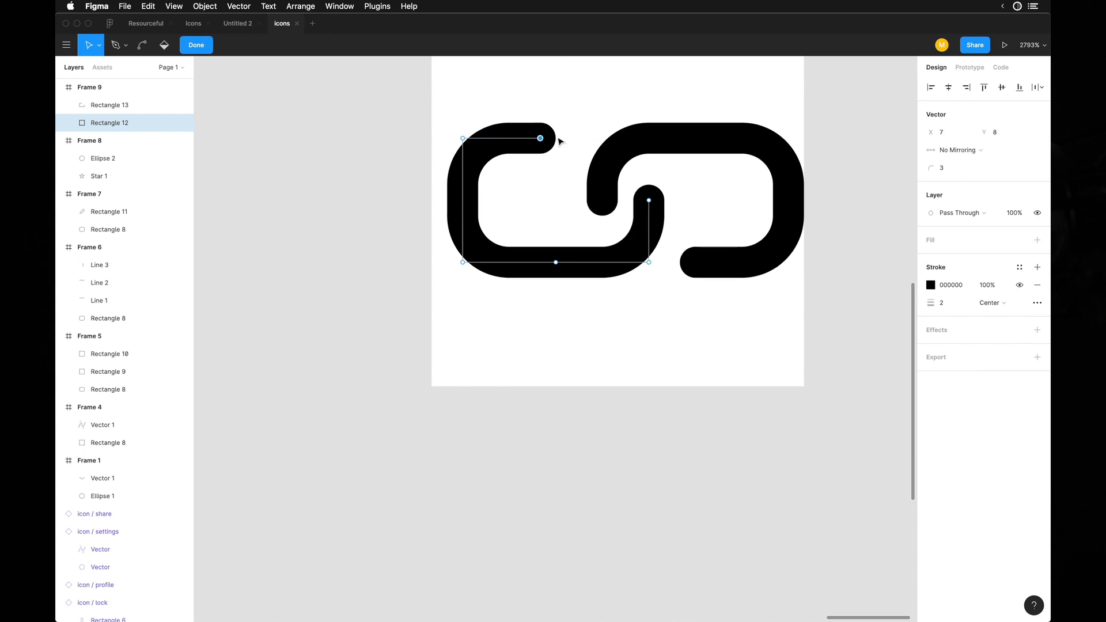
key("Escape")
Shorten the right link half's lower open end by 1 pixel and move that half left to X 22
left_click(712, 262)
key("Return")
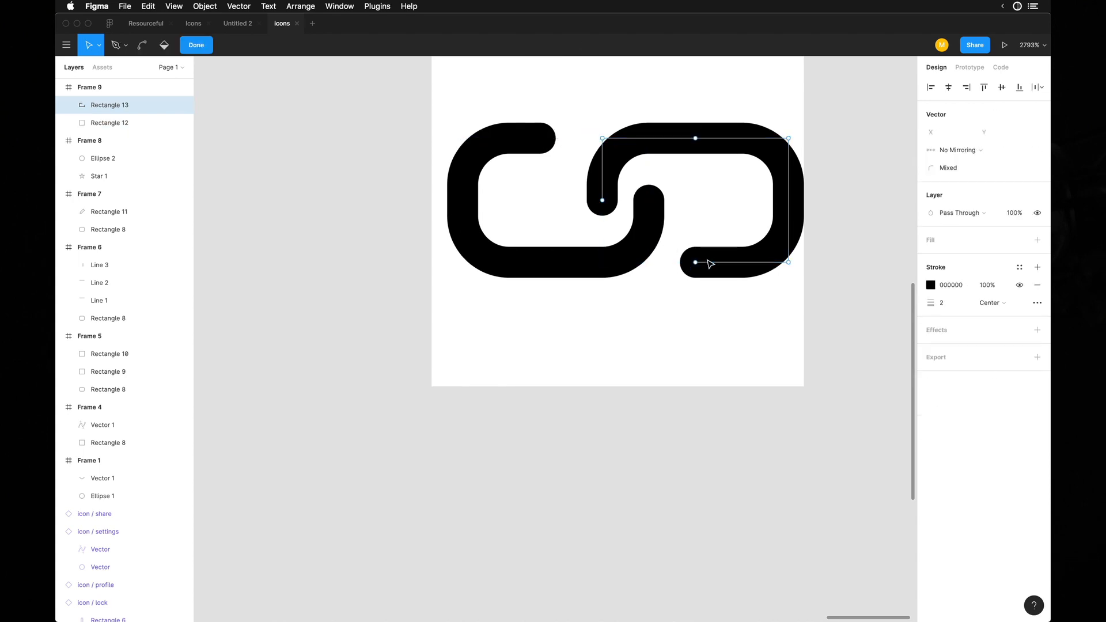
key("Right")
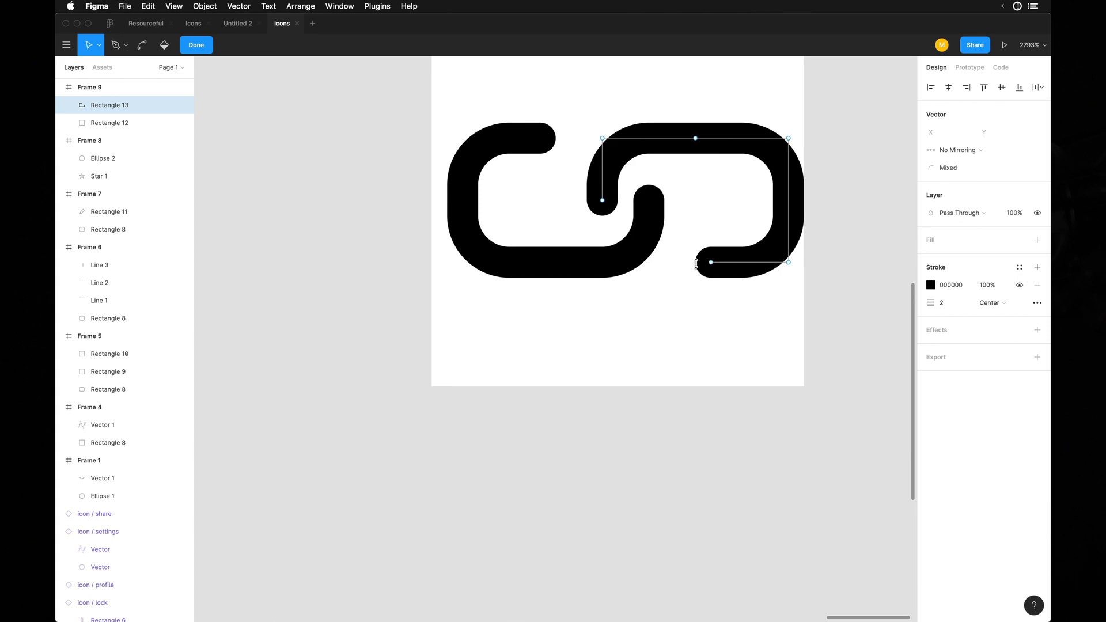
key("Escape")
key("Left")
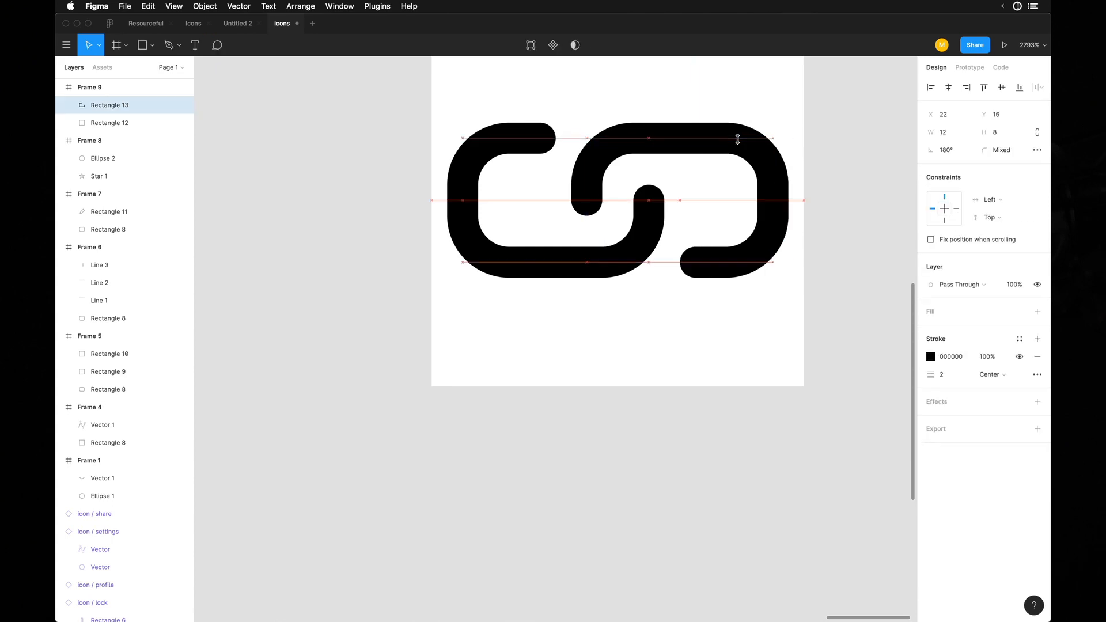
Try rotating both link halves together counterclockwise onto the diagonal, and undo the rotation
scroll(737, 140, "down", 5)
left_click_drag(571, 269, 678, 311)
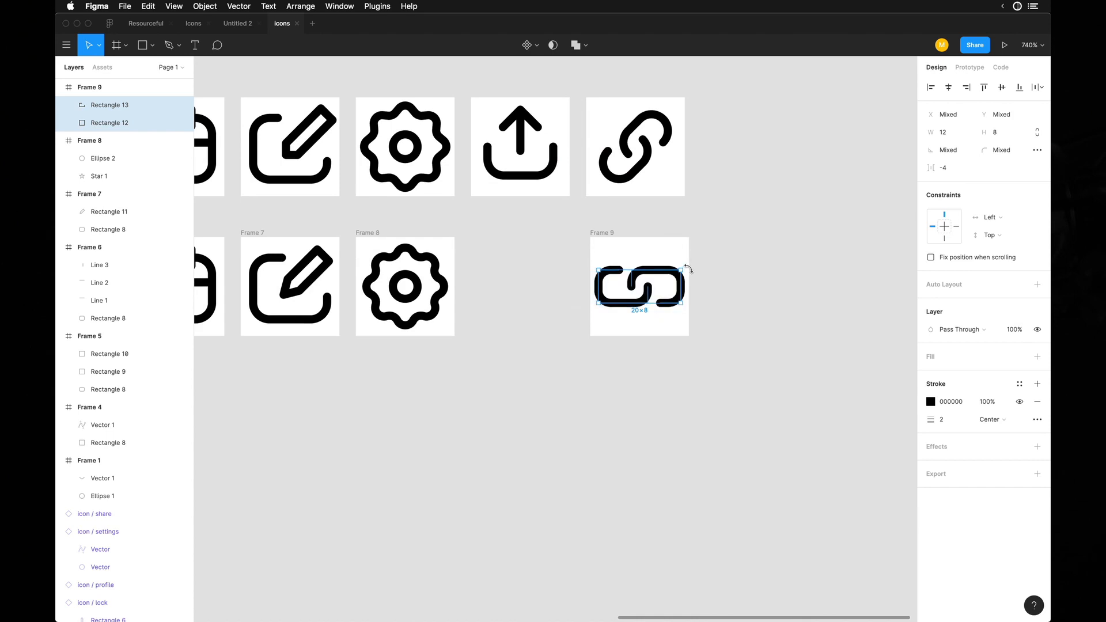
left_click_drag(687, 268, 657, 238)
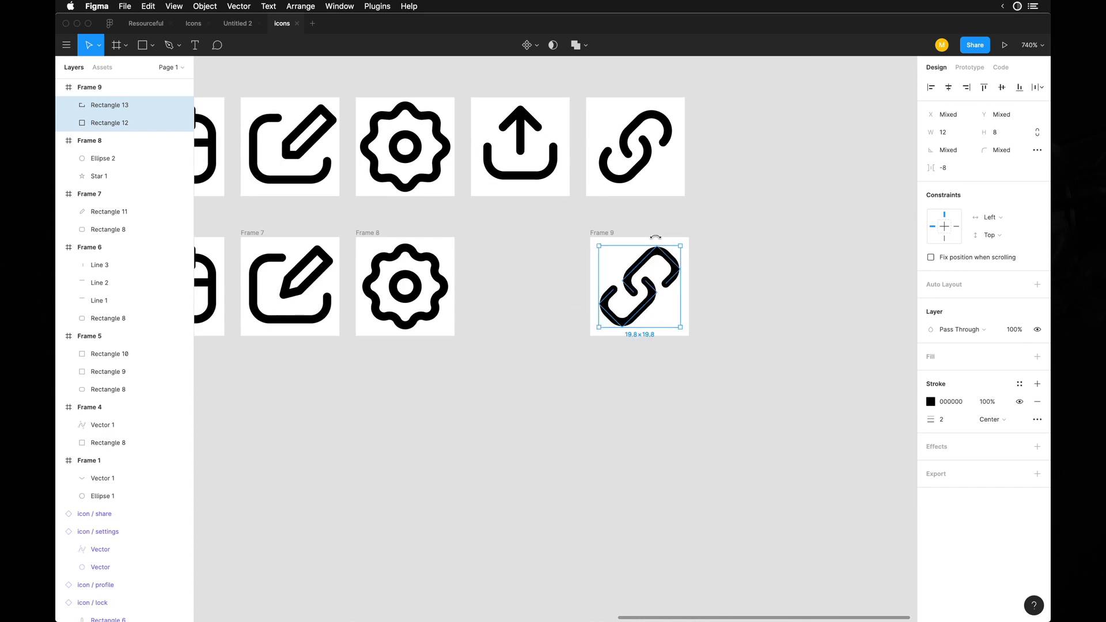
left_click(764, 226)
scroll(763, 225, "down", 5)
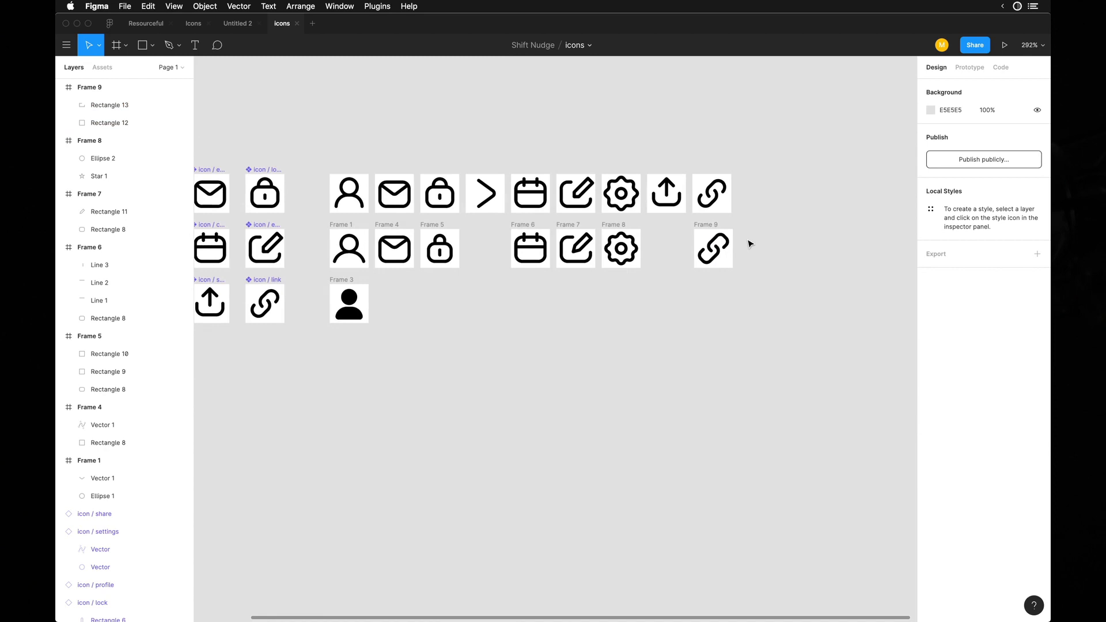
scroll(715, 254, "up", 6)
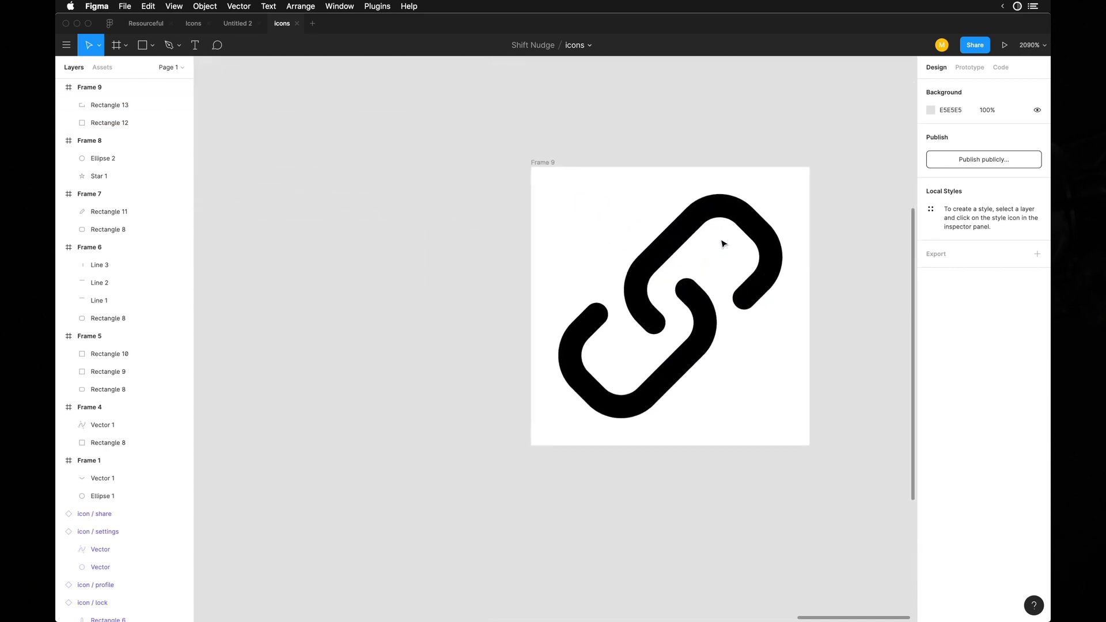
key("super+z")
key("super+z")
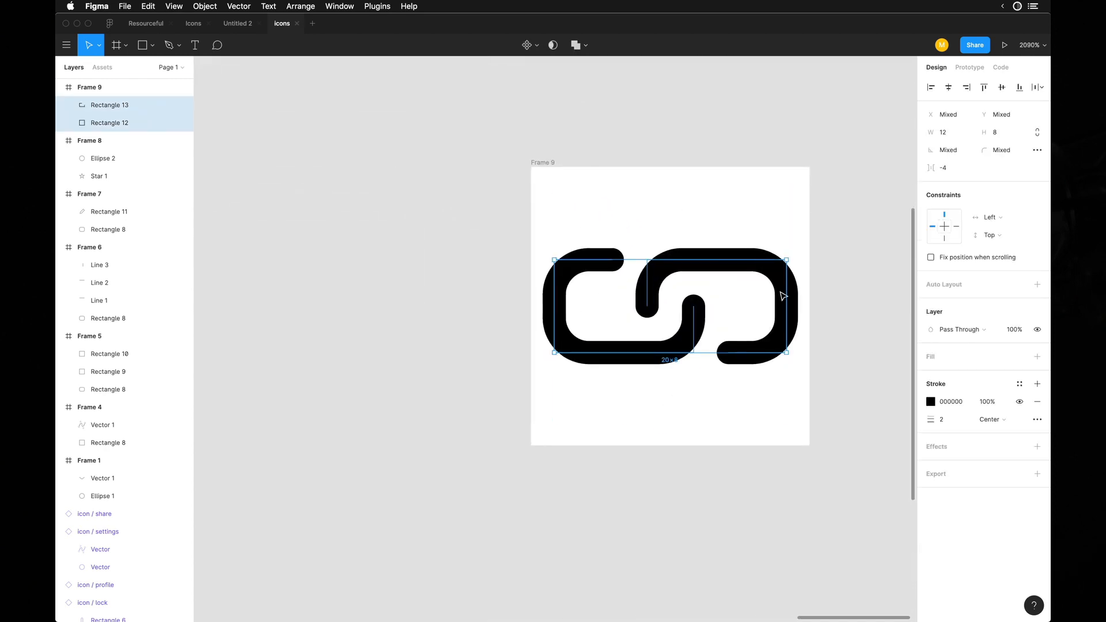
Narrow the right link half by moving its outer edge points 1 pixel inward
left_click(782, 279)
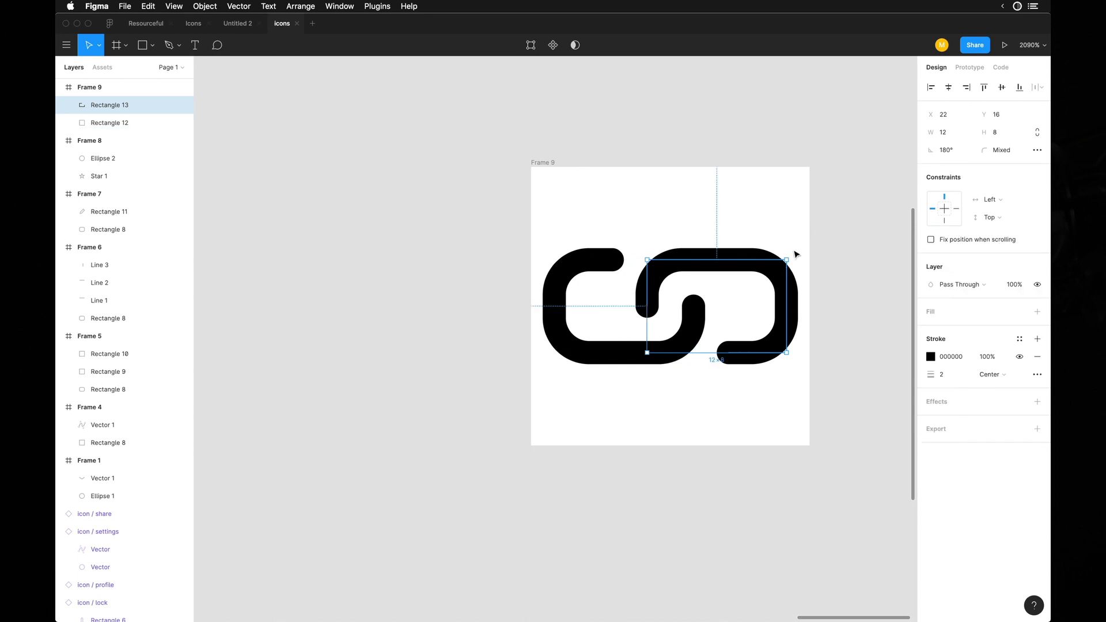
double_click(794, 253)
left_click_drag(762, 224, 821, 375)
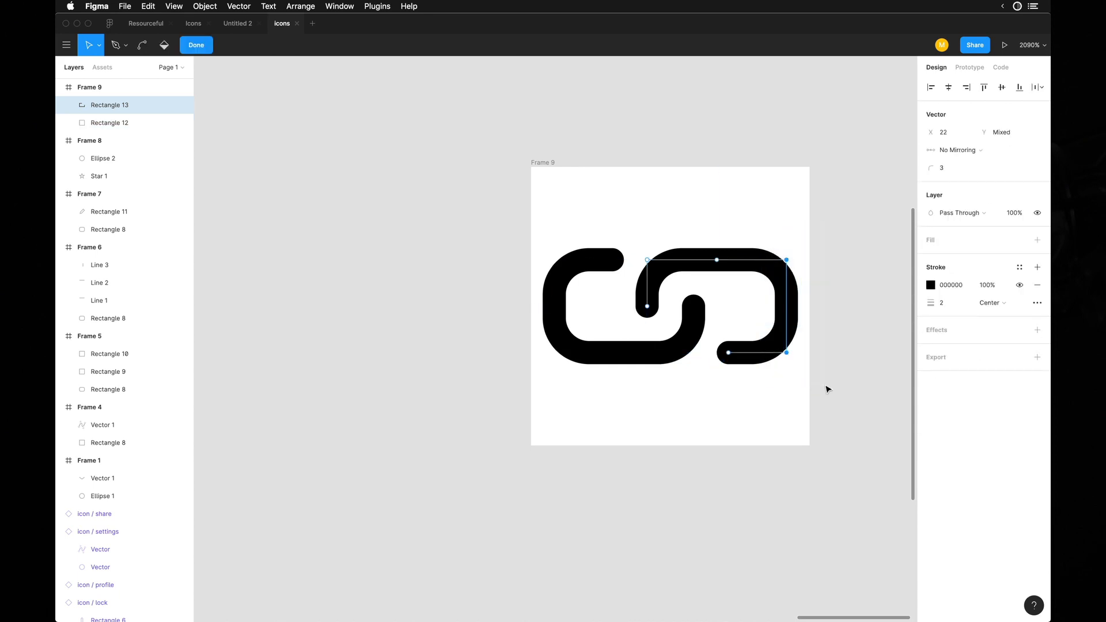
key("Left")
left_click(555, 269)
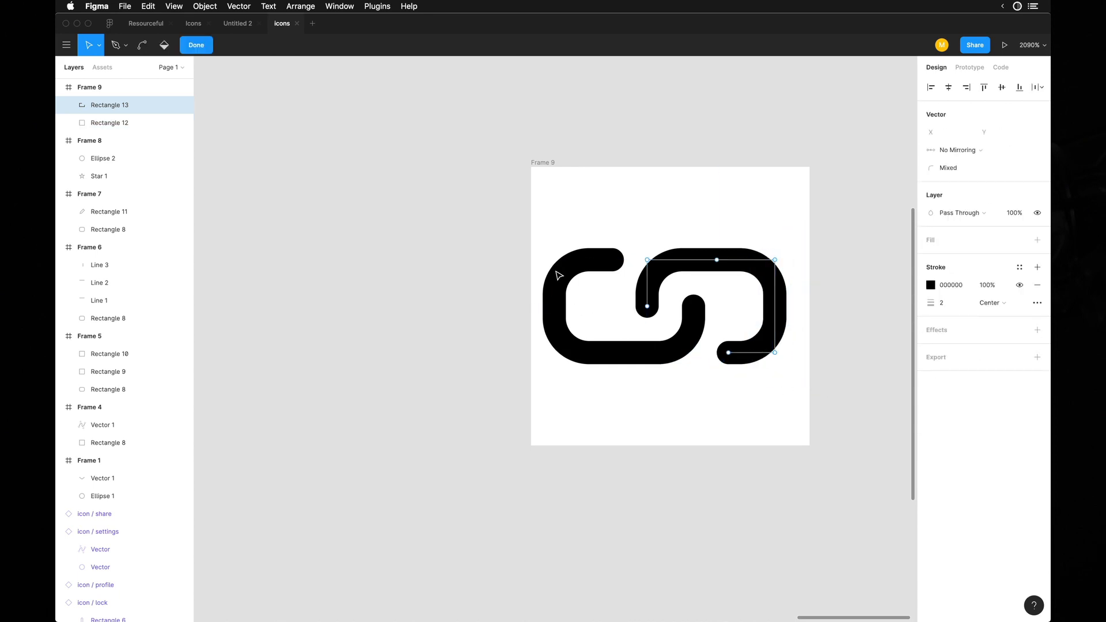
Narrow the left link half by moving its outer edge points 1 pixel inward, and finish editing the shape
key("Escape")
double_click(558, 285)
left_click_drag(528, 227, 564, 405)
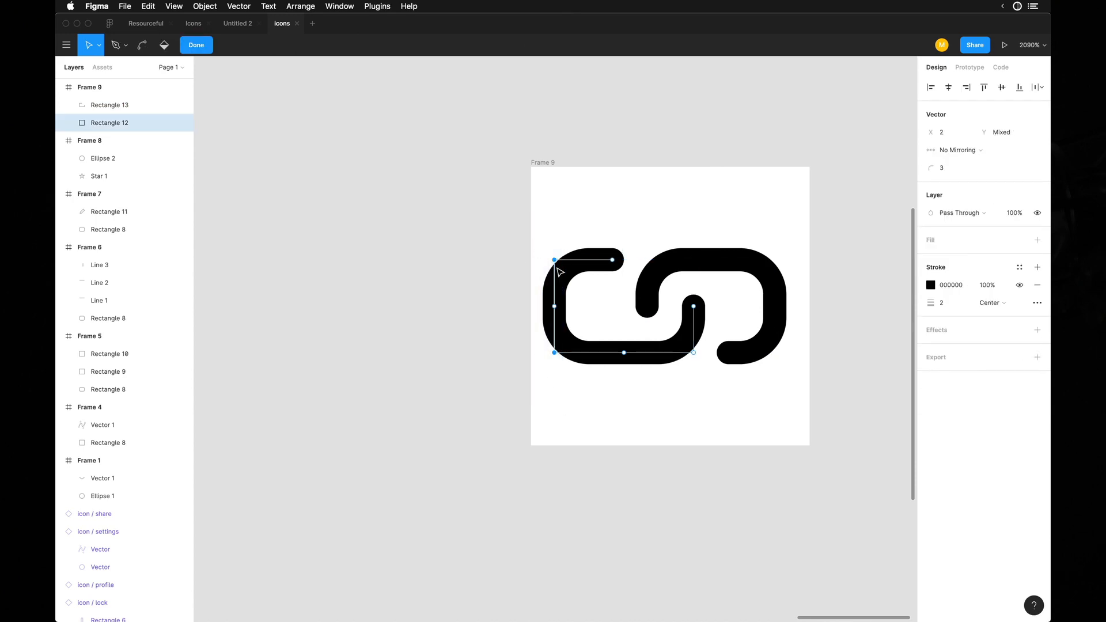
key("Right")
key("Escape")
key("Escape")
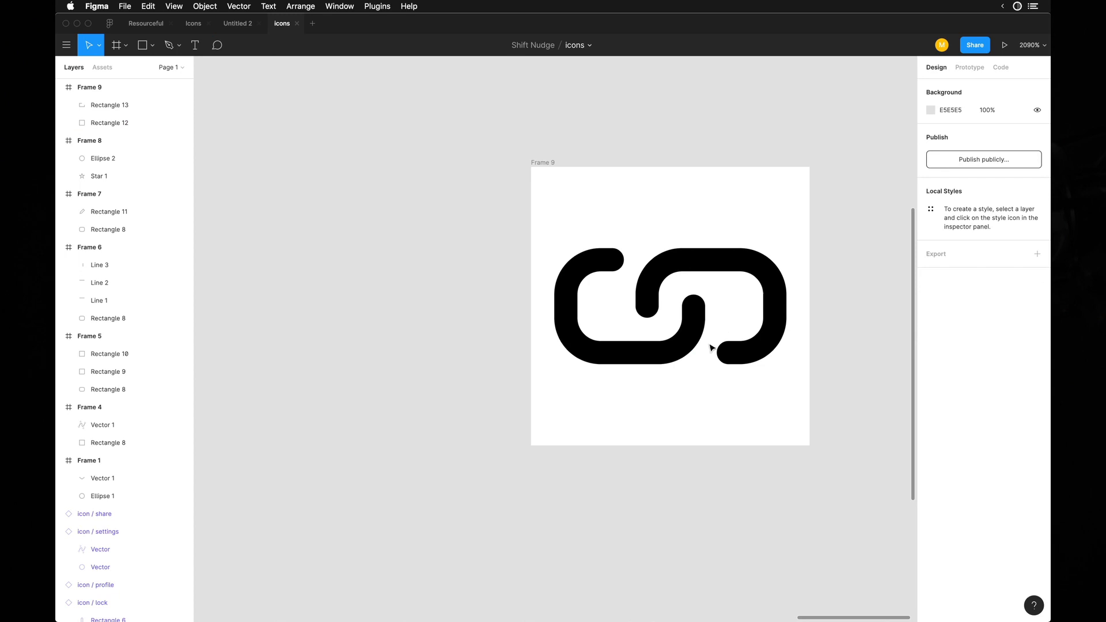
Rotate both link halves together counterclockwise onto the diagonal
left_click_drag(526, 193, 779, 385)
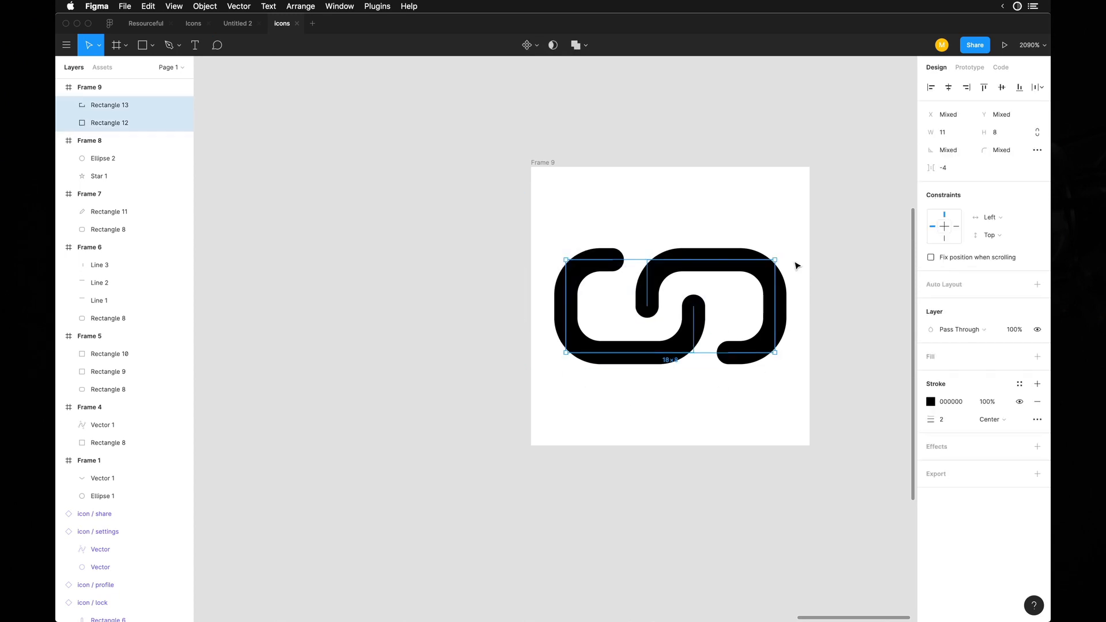
left_click_drag(777, 254, 721, 196)
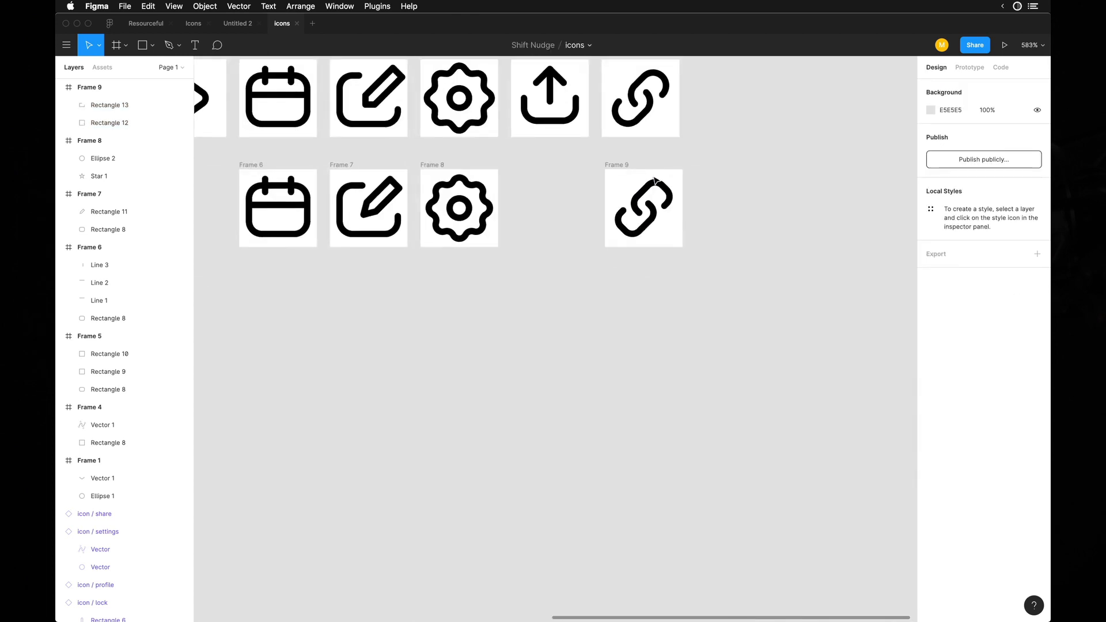
left_click_drag(595, 172, 687, 253)
left_click_drag(678, 176, 677, 206)
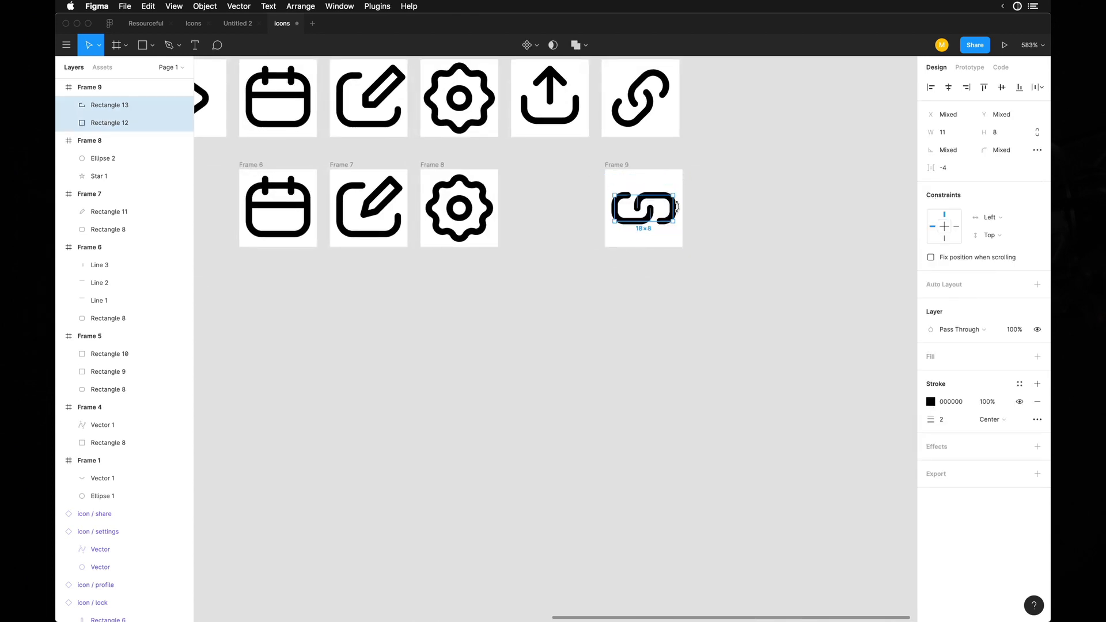
key("super+z")
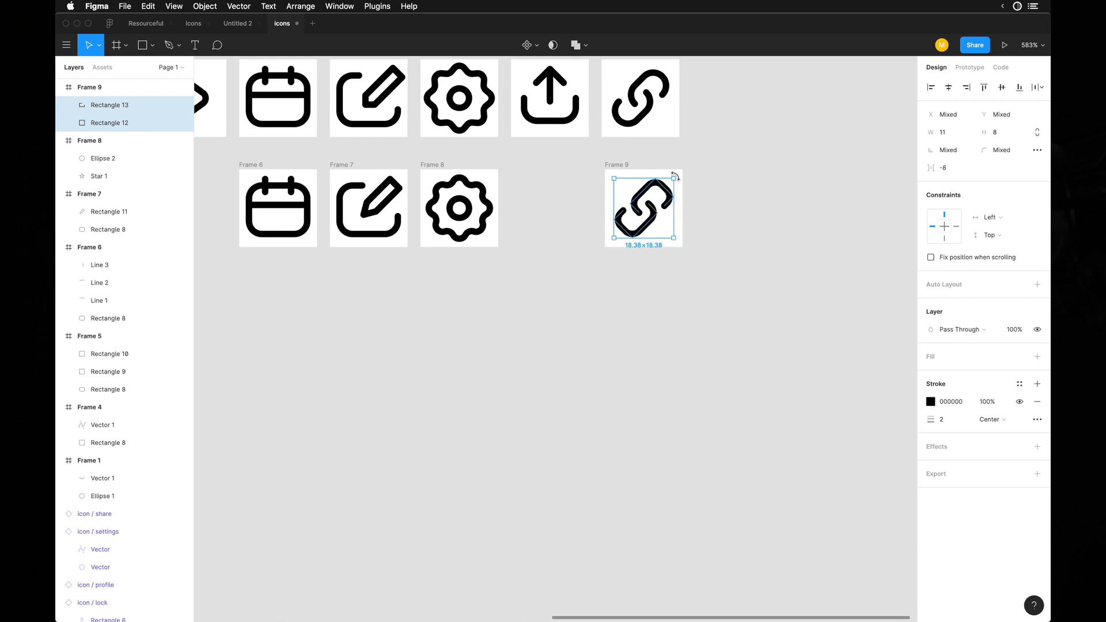
left_click(683, 184)
Compare the recreated icons with the original icons in the row above
scroll(684, 184, "up", 8)
scroll(691, 391, "down", 5)
scroll(692, 392, "down", 6)
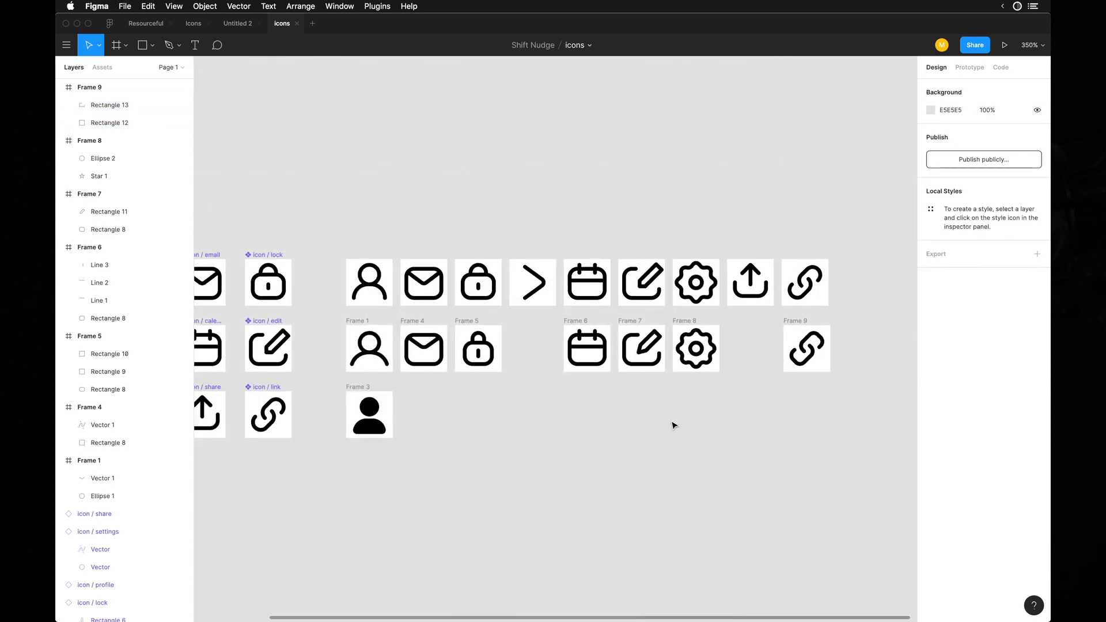
scroll(460, 381, "up", 5)
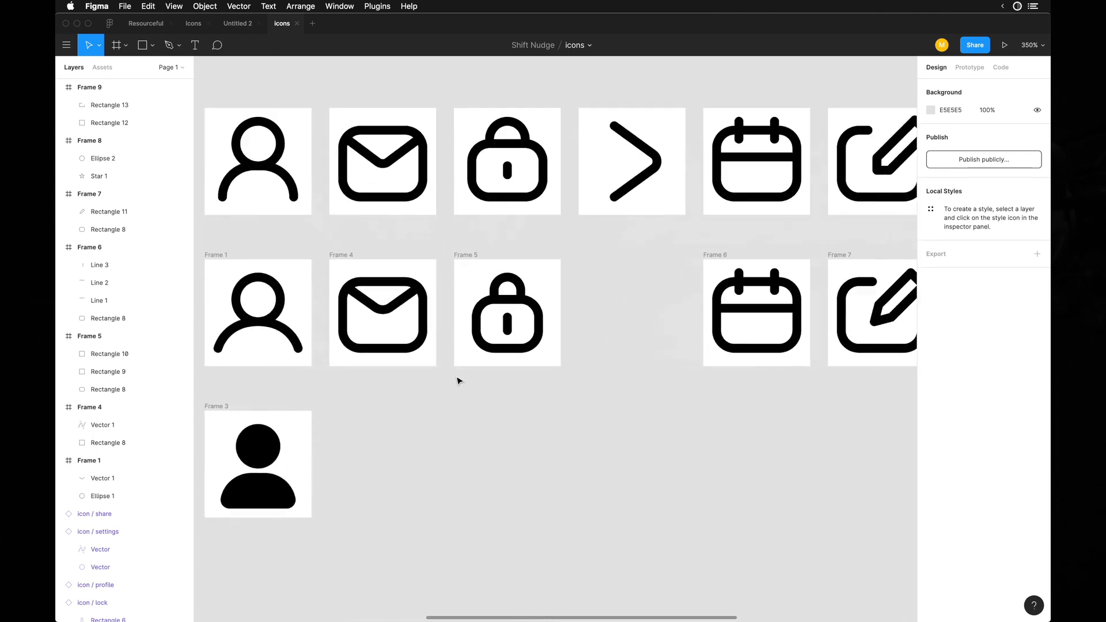
scroll(620, 415, "right", 6)
scroll(555, 285, "left", 6)
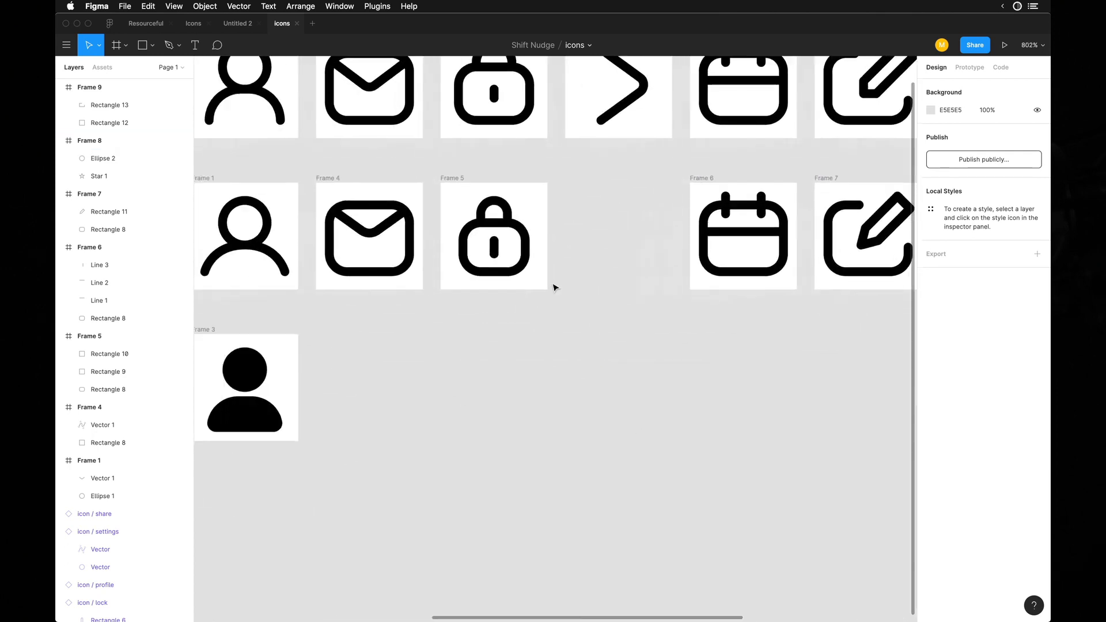
scroll(551, 286, "down", 2)
scroll(539, 313, "right", 4)
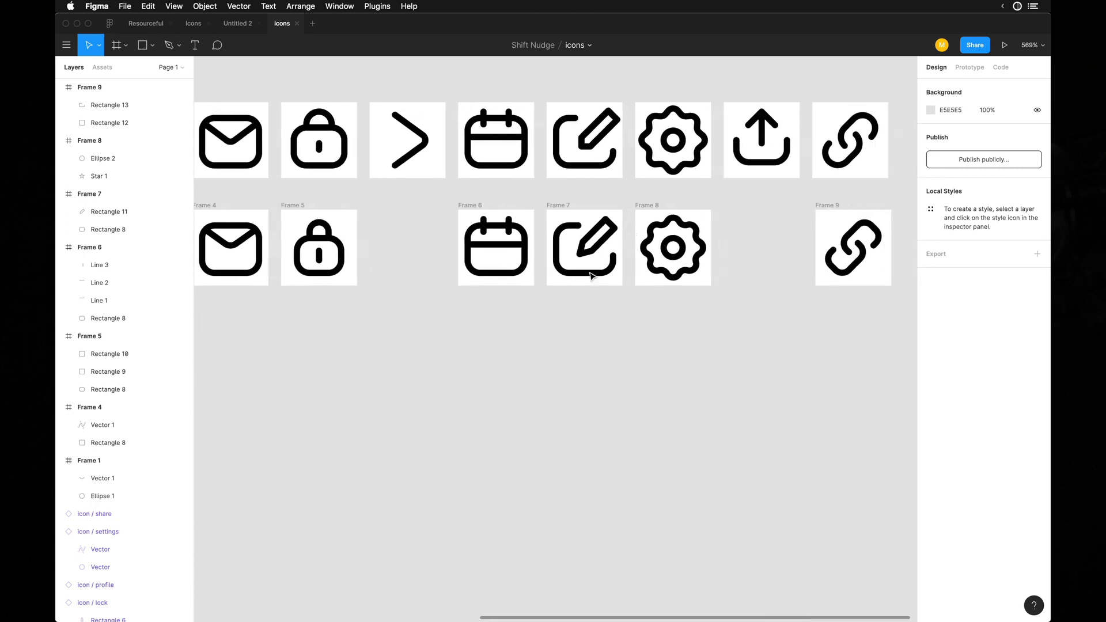
Duplicate the settings icon frame directly below the original, and replace the copied star's stroke with a solid black fill
left_click_drag(655, 205, 657, 306)
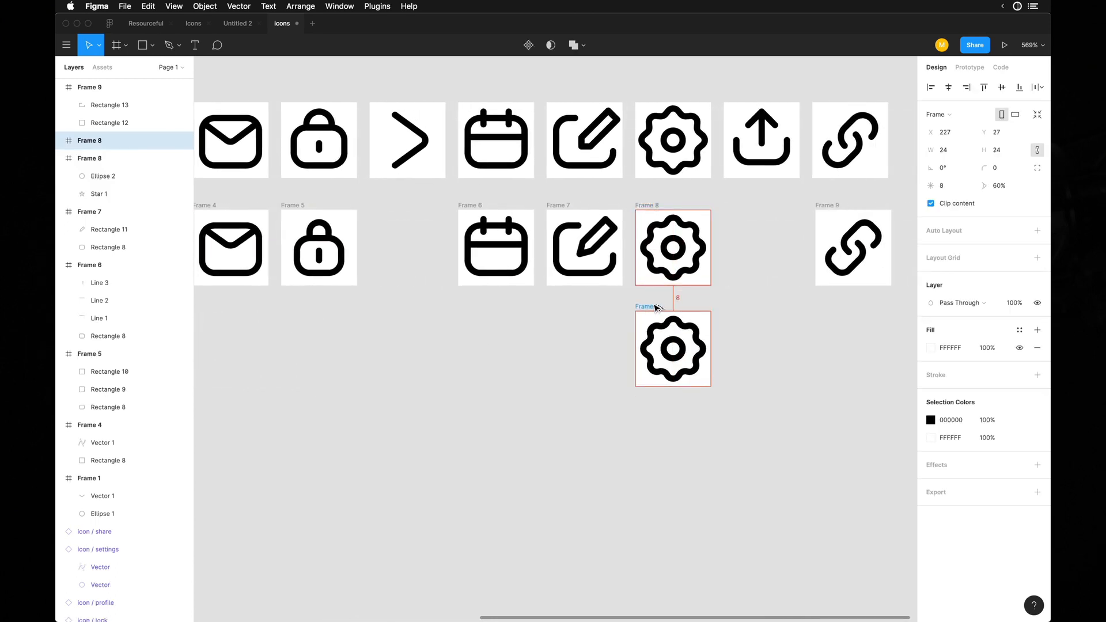
left_click(717, 339)
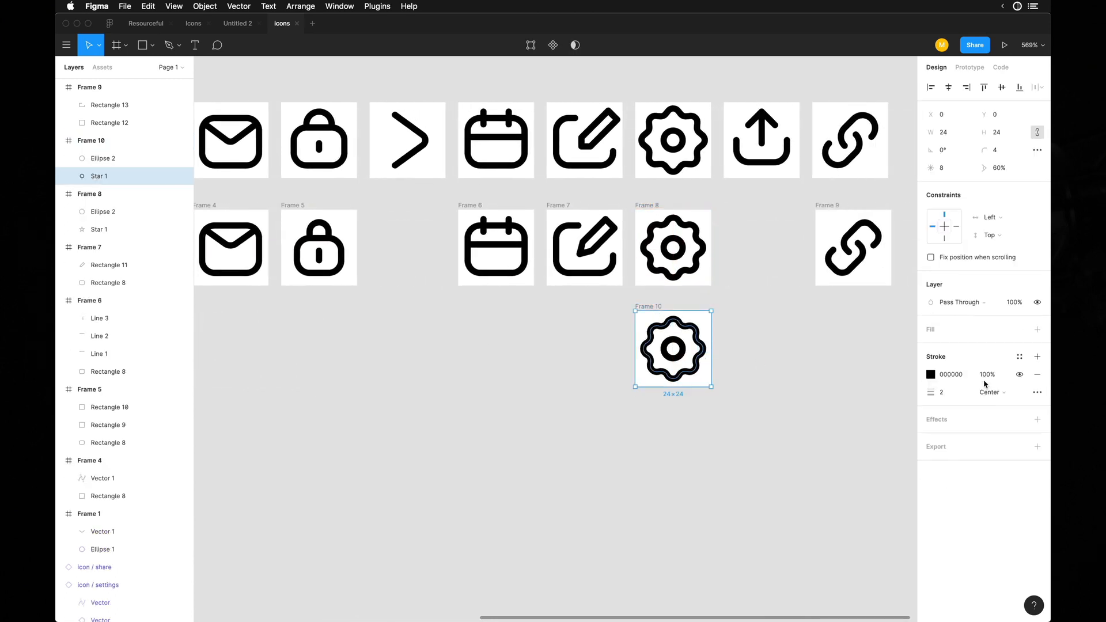
left_click(1036, 374)
left_click(1037, 329)
left_click(931, 347)
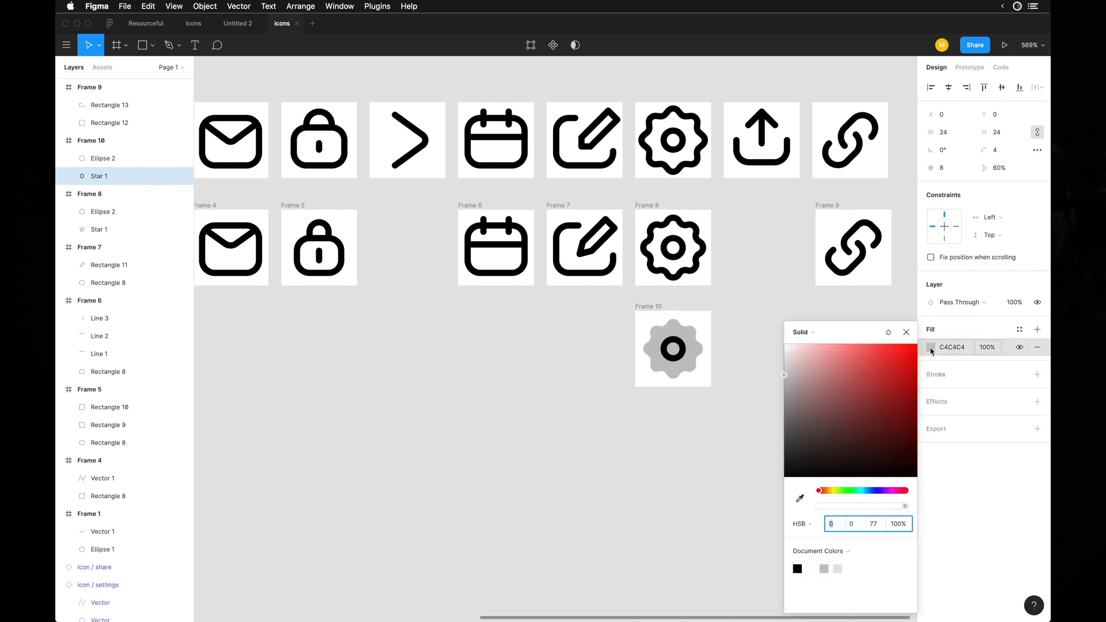
left_click(798, 568)
left_click(744, 550)
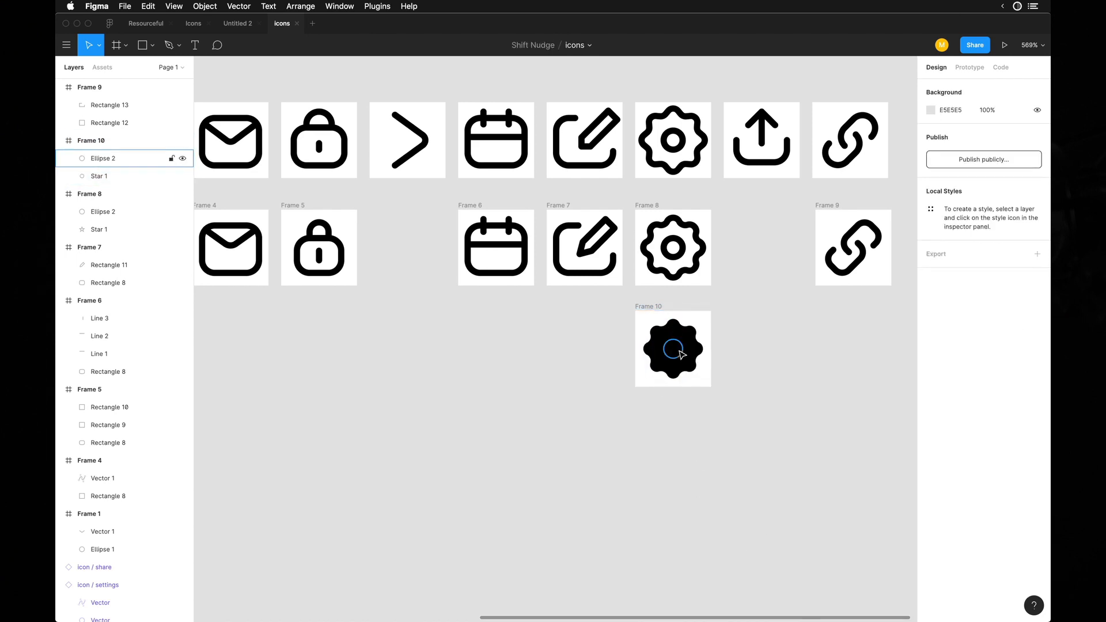
Replace the stroke of the solid gear's centre circle with a white FFFFFF fill
left_click(679, 350)
scroll(680, 351, "up", 5)
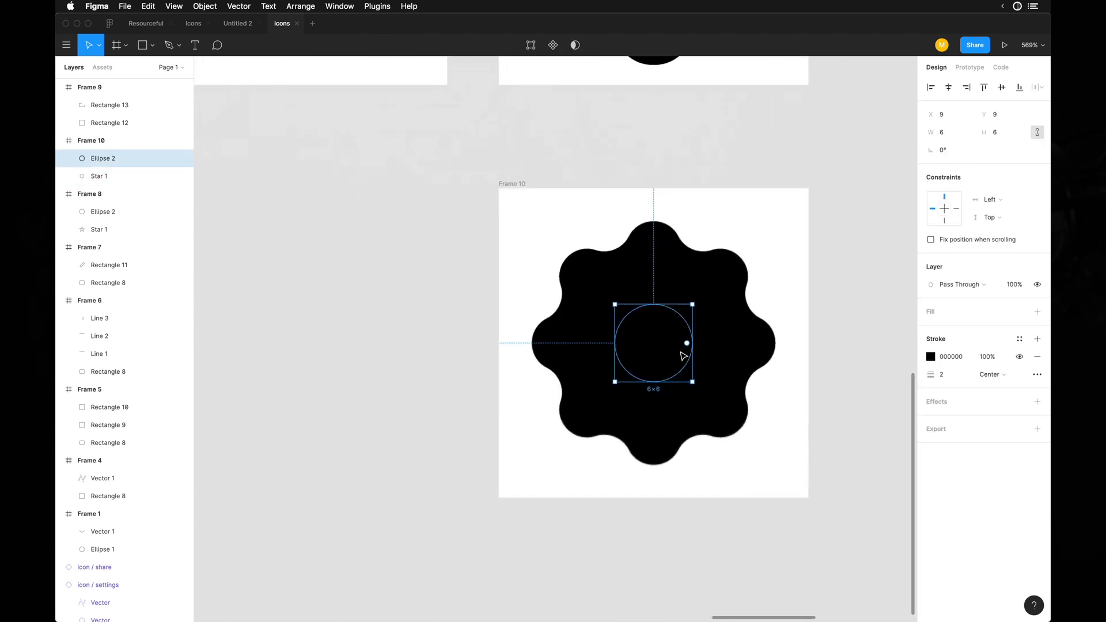
left_click(1038, 357)
left_click(1038, 312)
left_click(940, 332)
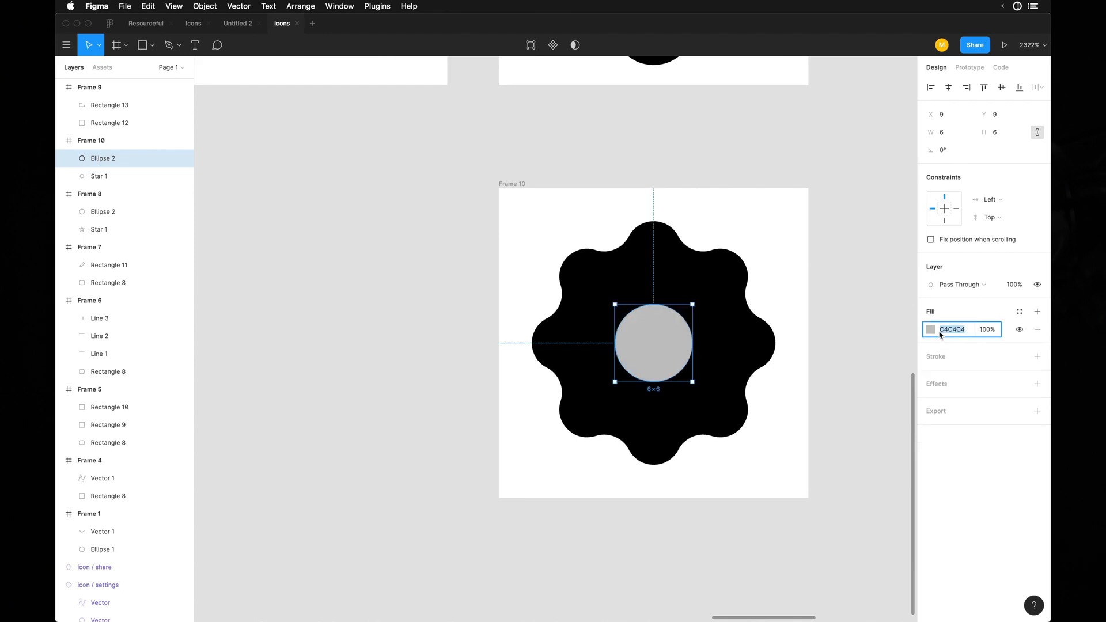
type("f")
key("Return")
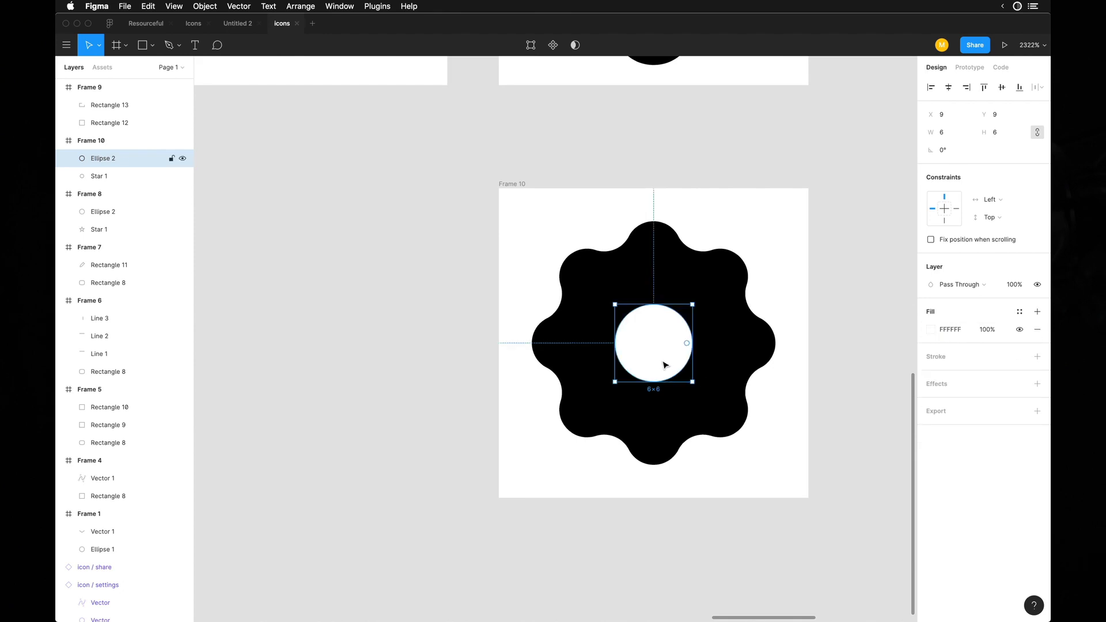
scroll(450, 281, "down", 3)
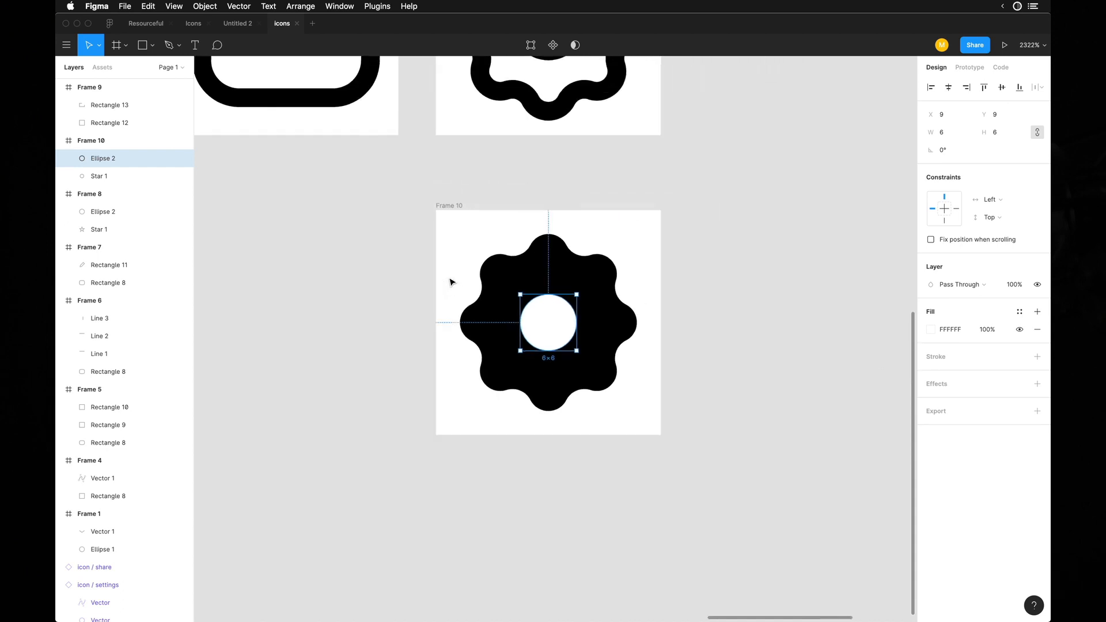
Try moving the solid gear's shapes within Frame 10, including both together, and undo the moves
left_click_drag(589, 285, 541, 265)
key("super+z")
left_click(547, 330)
left_click(588, 293, "shift")
left_click_drag(596, 290, 578, 281)
key("super+z")
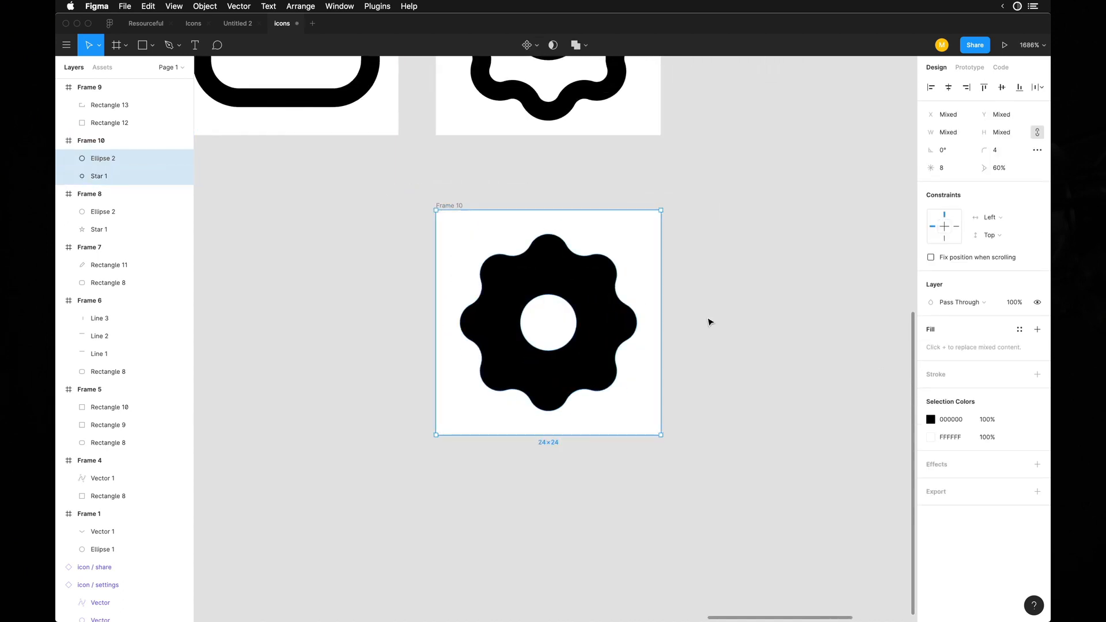
Try shifting the white centre circle sideways in both directions, returning it to the gear's centre
left_click(693, 316)
left_click(573, 324)
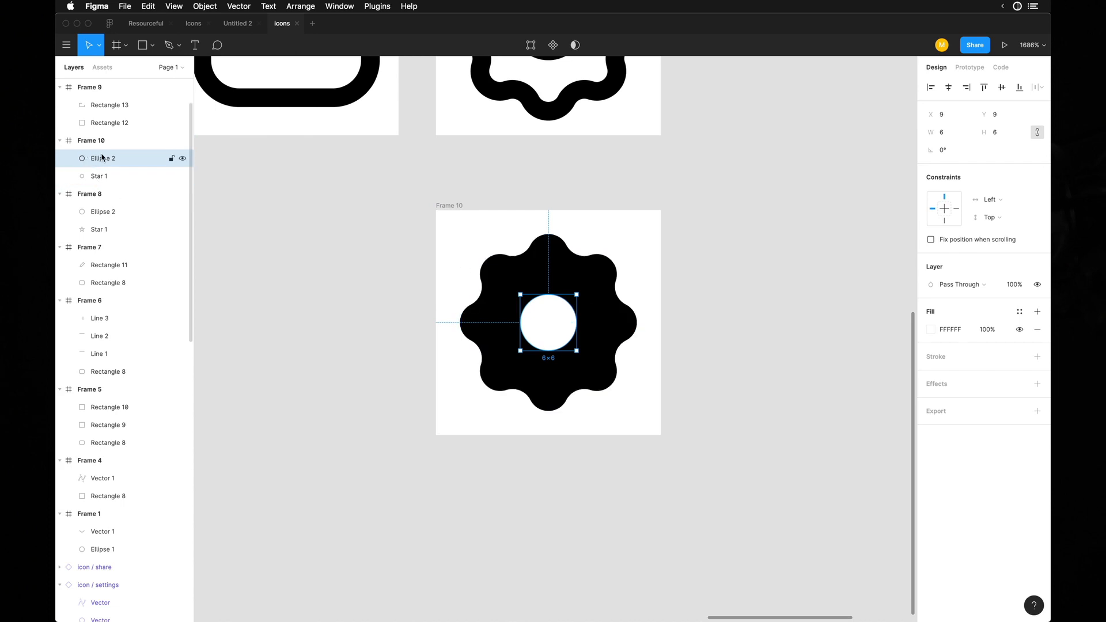
key("shift+Left")
key("shift+Right")
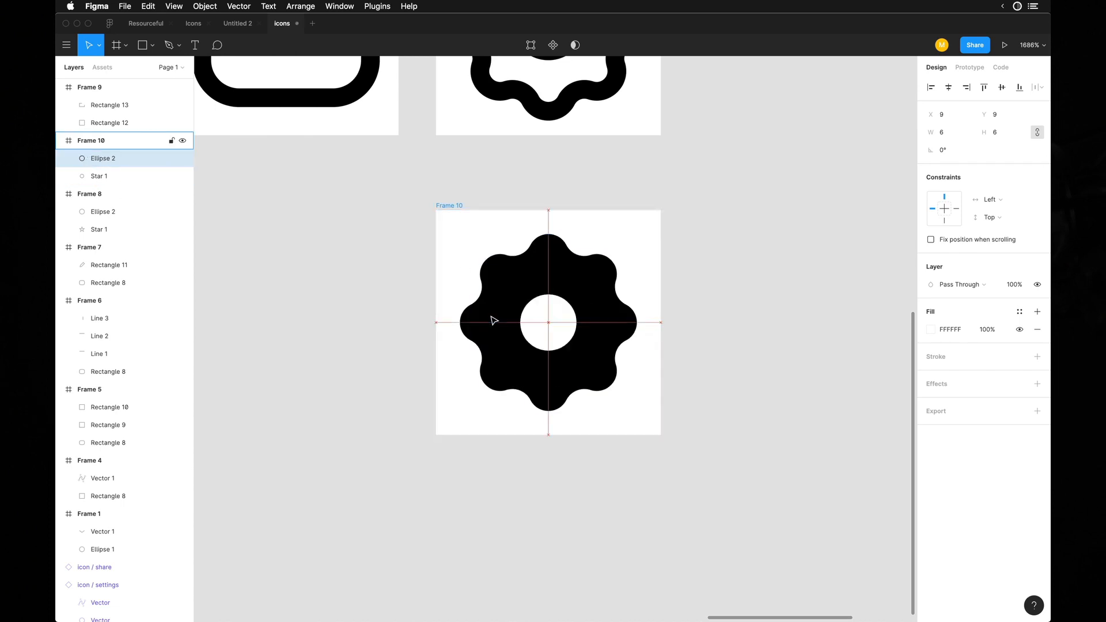
key("shift+Right")
key("shift+Left")
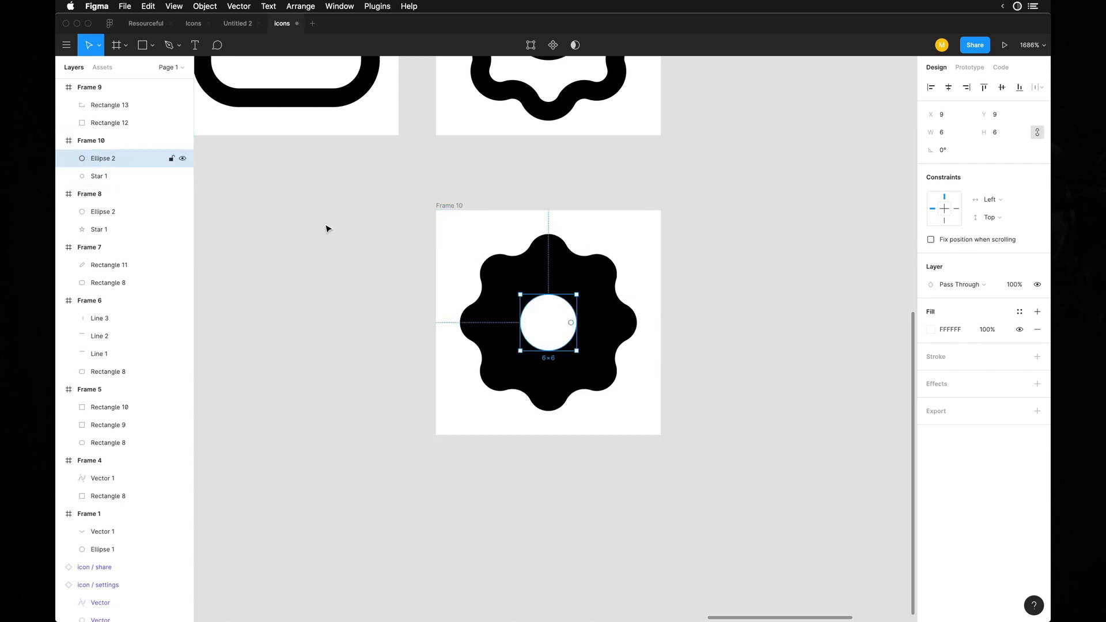
Subtract the centre circle from the star in Frame 10 to cut a real hole in the gear
left_click(113, 176, "shift")
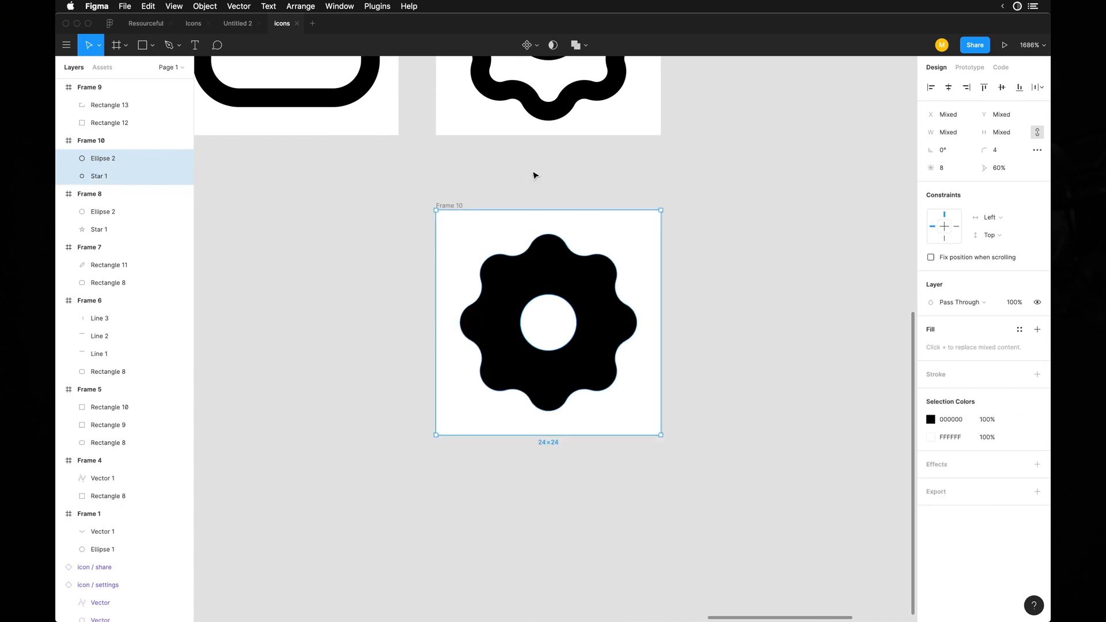
left_click(584, 46)
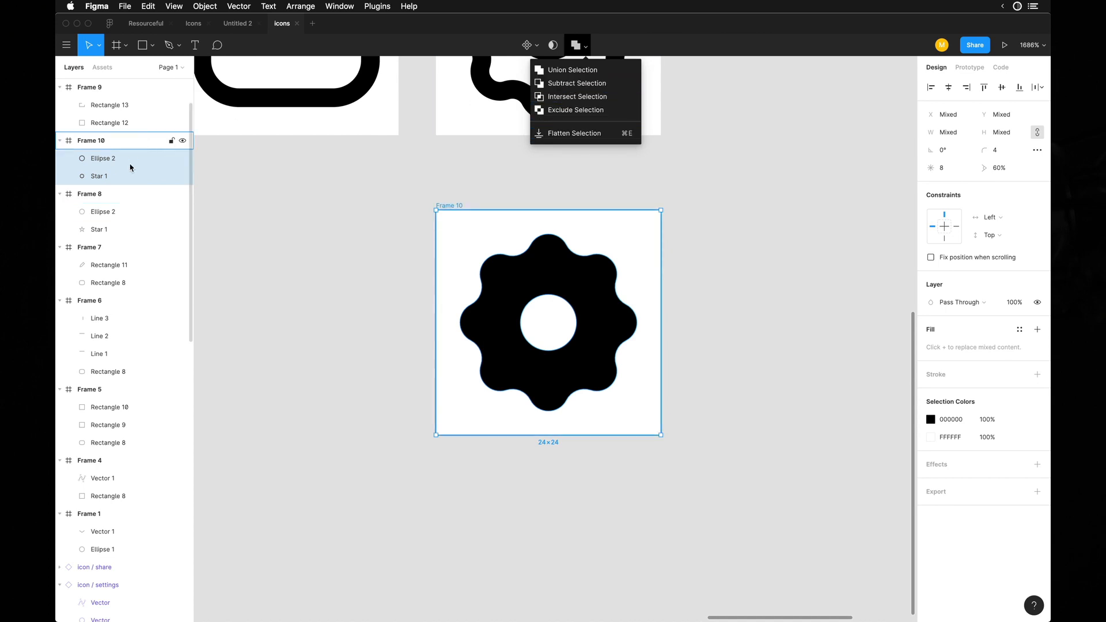
left_click(580, 83)
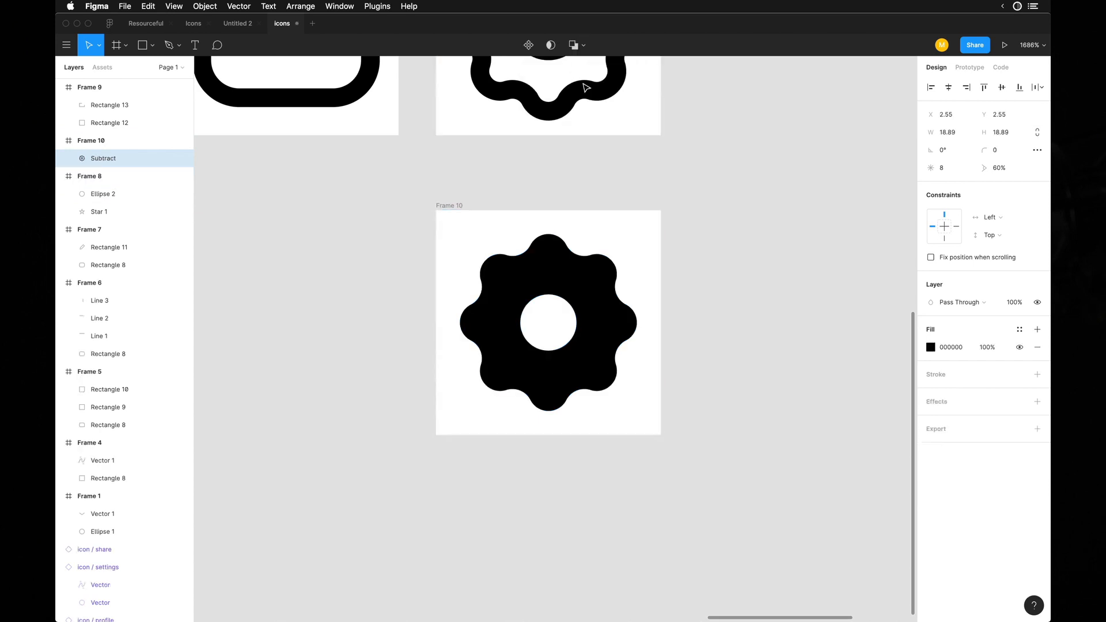
Inspect the circle and star layers nested inside the gear's Subtract group
left_click(69, 159)
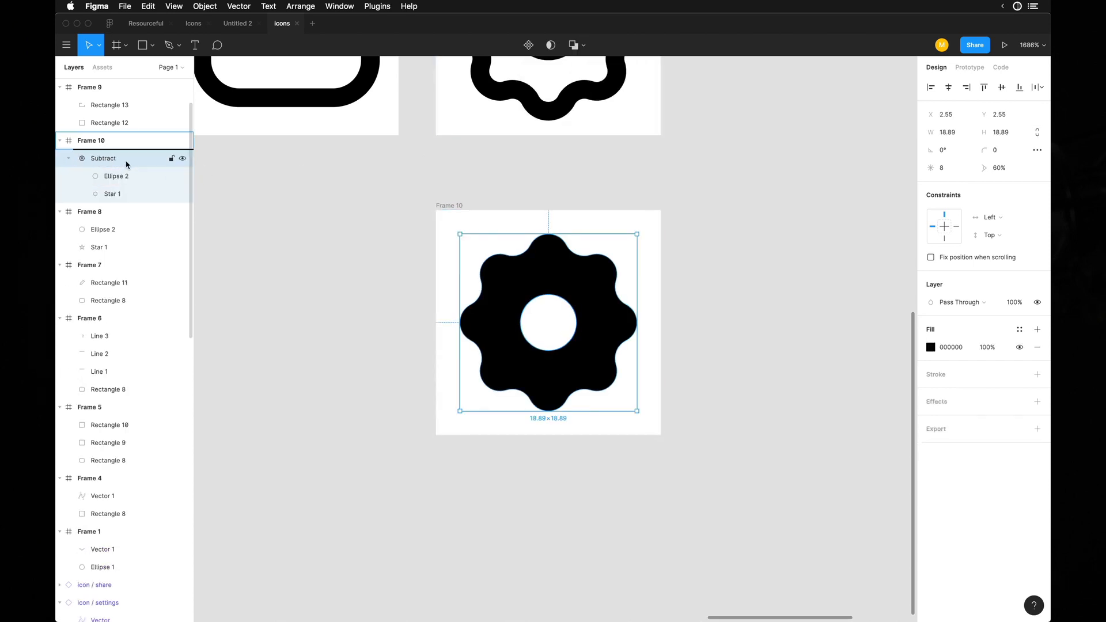
left_click(116, 175)
left_click(116, 161)
left_click(69, 158)
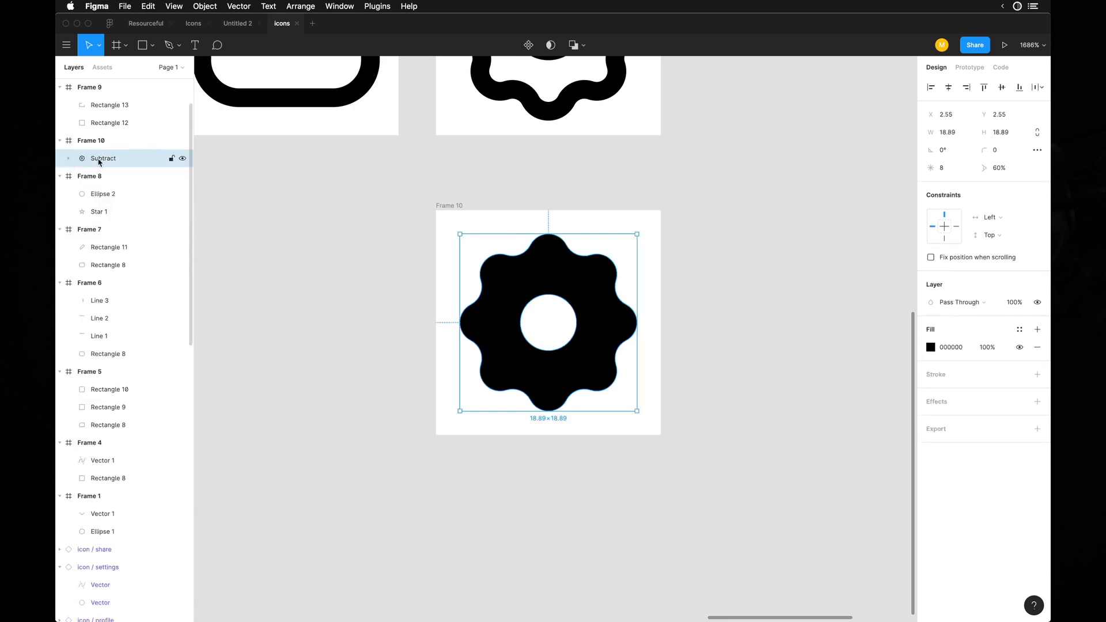
mouse_move(543, 361)
left_mouse_down()
mouse_move(586, 388)
mouse_move(509, 341)
mouse_move(541, 319)
mouse_move(533, 348)
left_mouse_up()
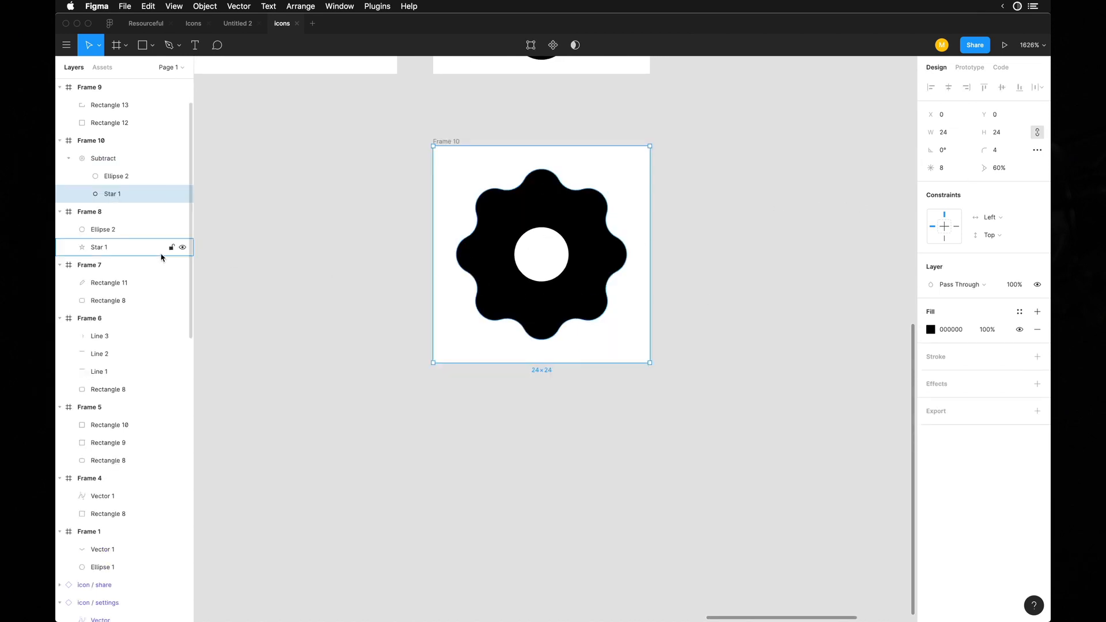
left_click(112, 159)
scroll(550, 220, "up", 5)
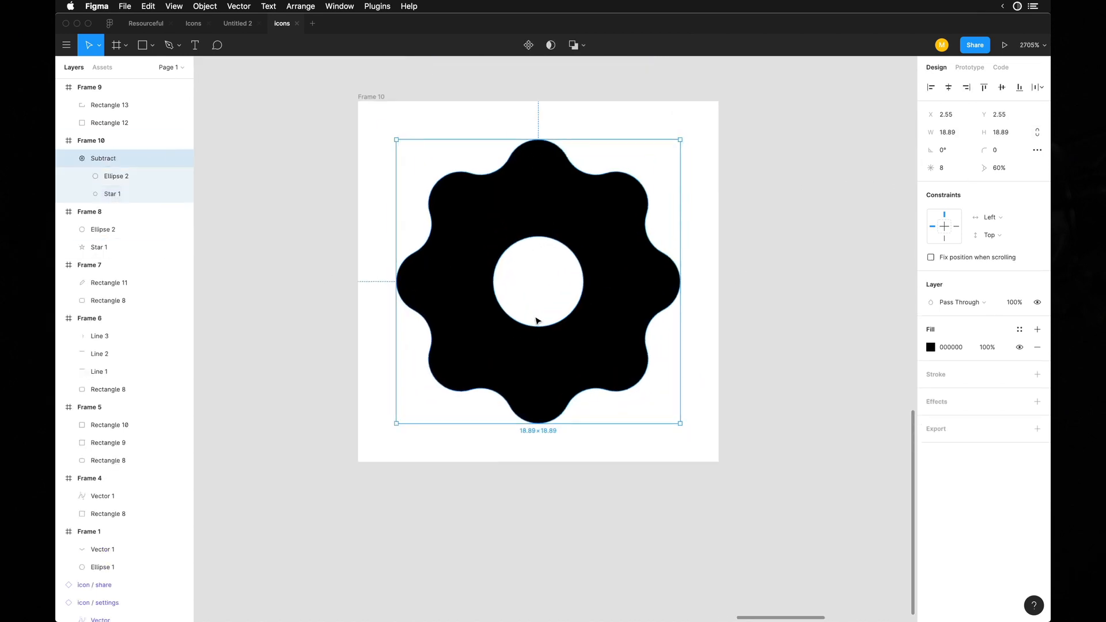
Enlarge the subtracted gear with locked proportions, and set its centre circle to a width and height of 6
left_click(67, 159)
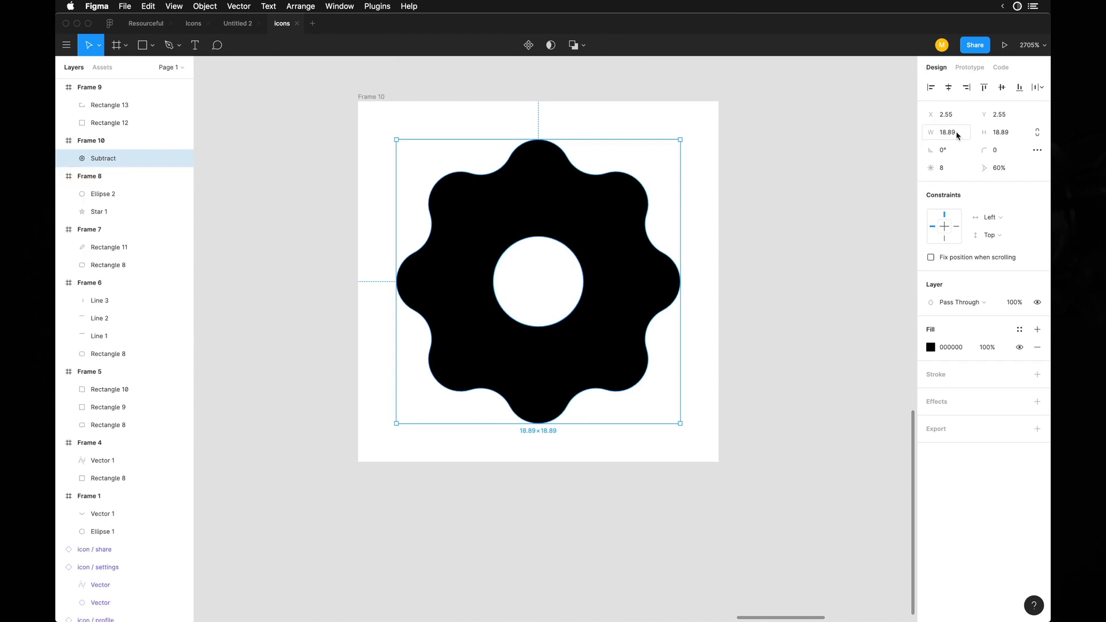
left_click(1037, 133)
key("Tab")
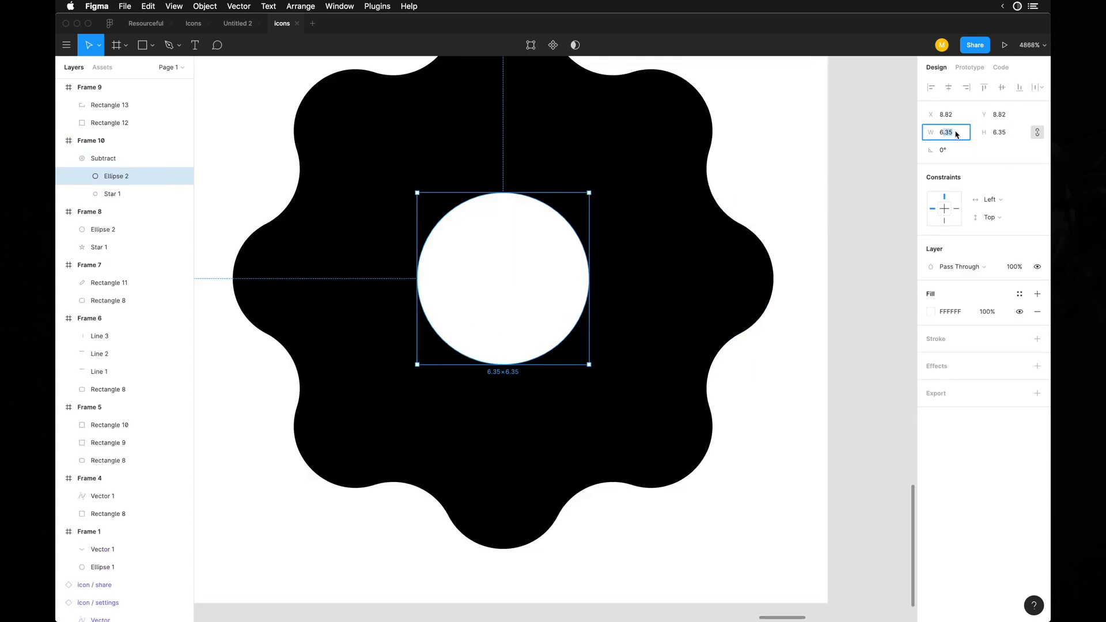
type("6")
key("Tab")
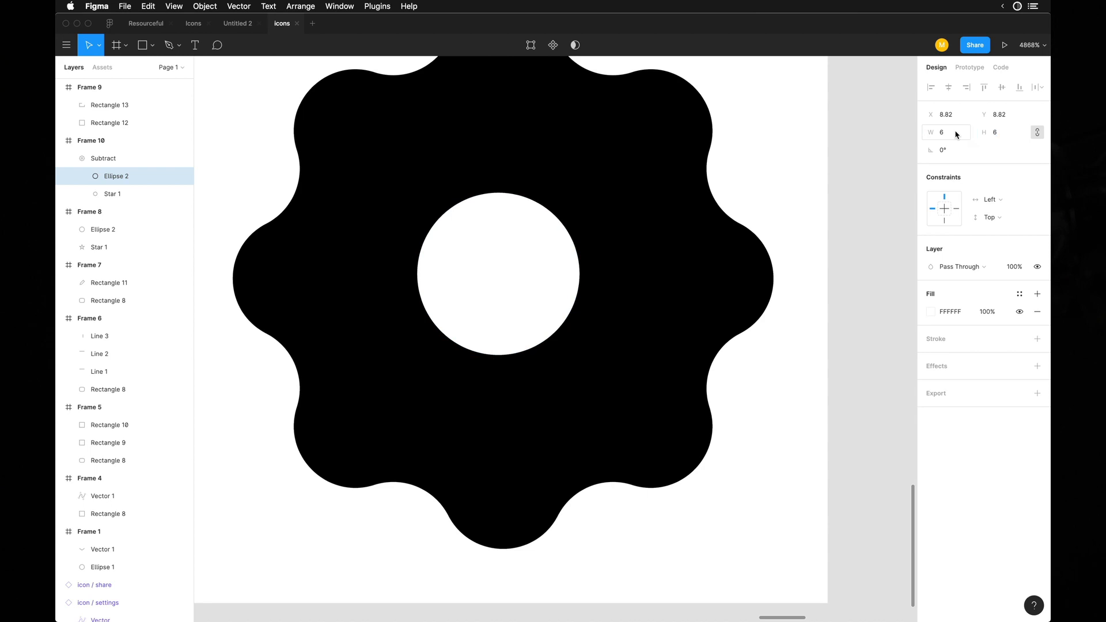
Check the centre circle's spacing to the edges of Frame 10 and set its X and Y positions to 8
scroll(552, 130, "down", 5)
scroll(530, 179, "up", 2)
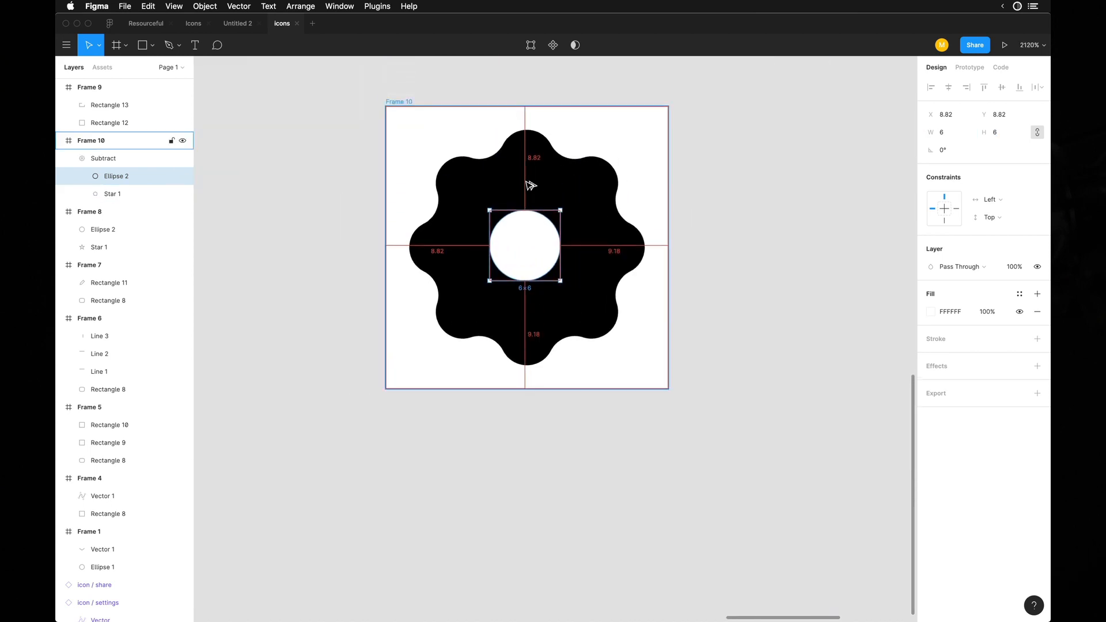
left_click(527, 189)
key("alt")
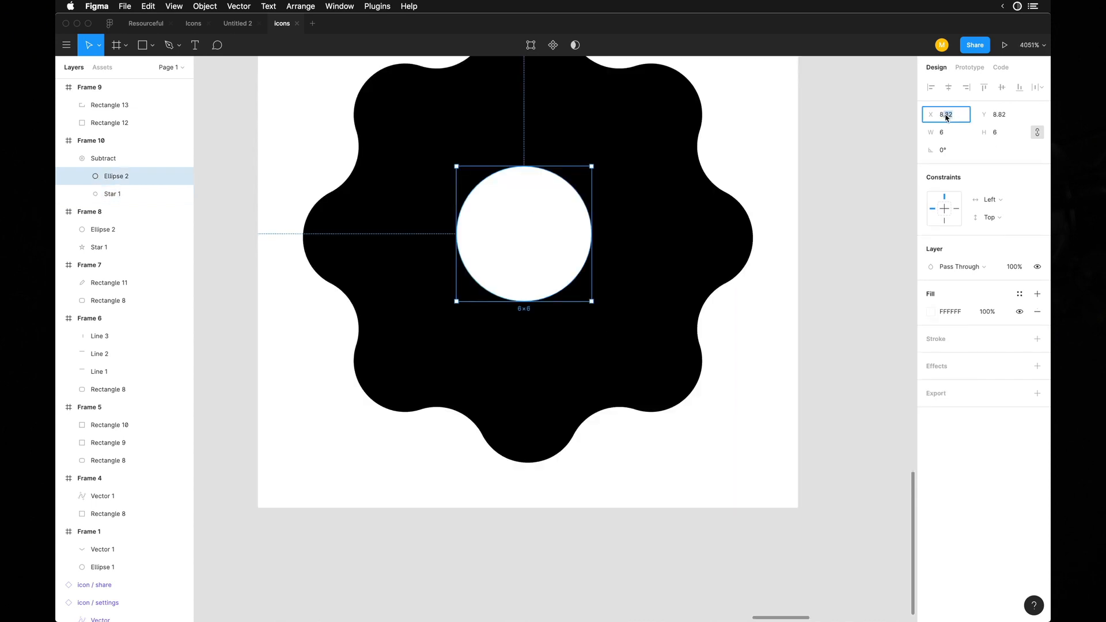
key("BackSpace")
key("Tab")
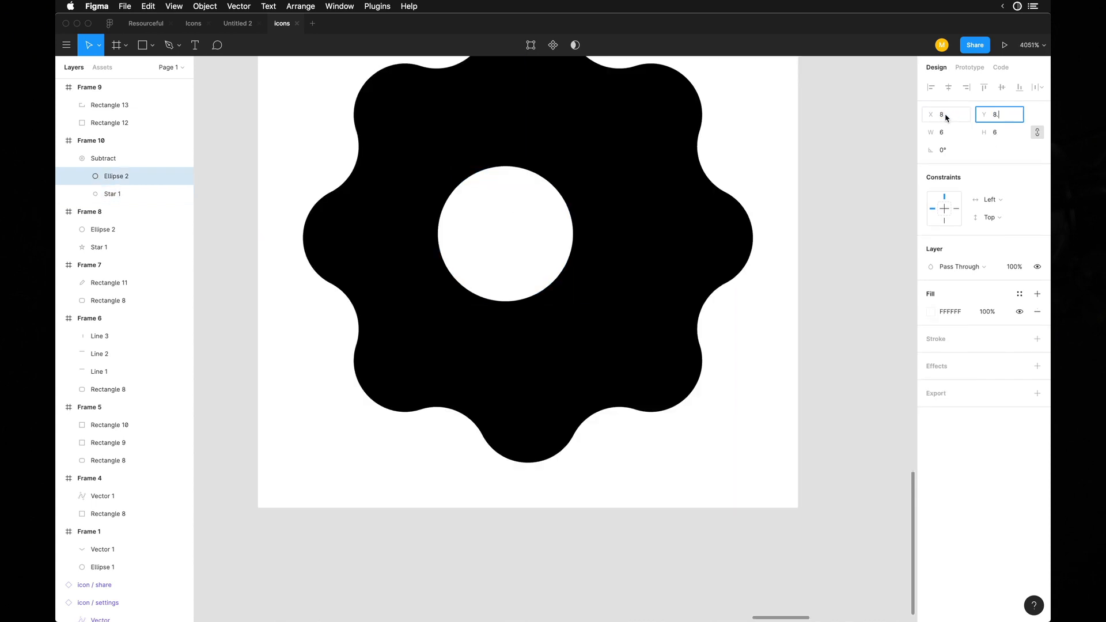
key("BackSpace")
key("Return")
Nudge the gear's centre circle one pixel right and one pixel down to X 9, Y 9, centring it in Frame 10
key("Right")
scroll(535, 131, "down", 3)
scroll(535, 138, "up", 2)
key("alt")
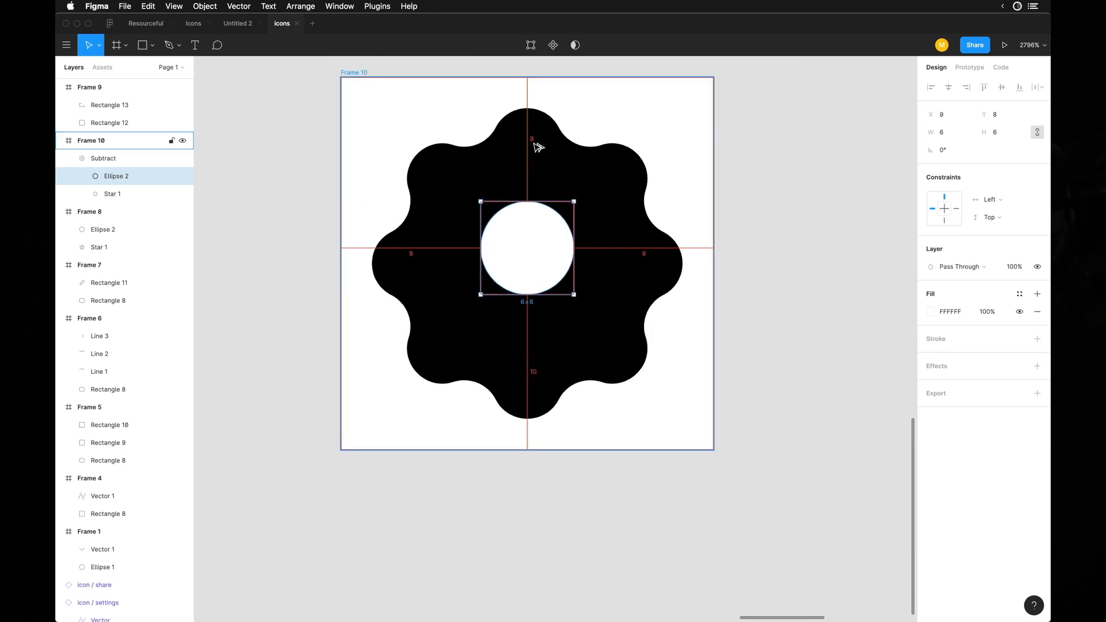
key("Down")
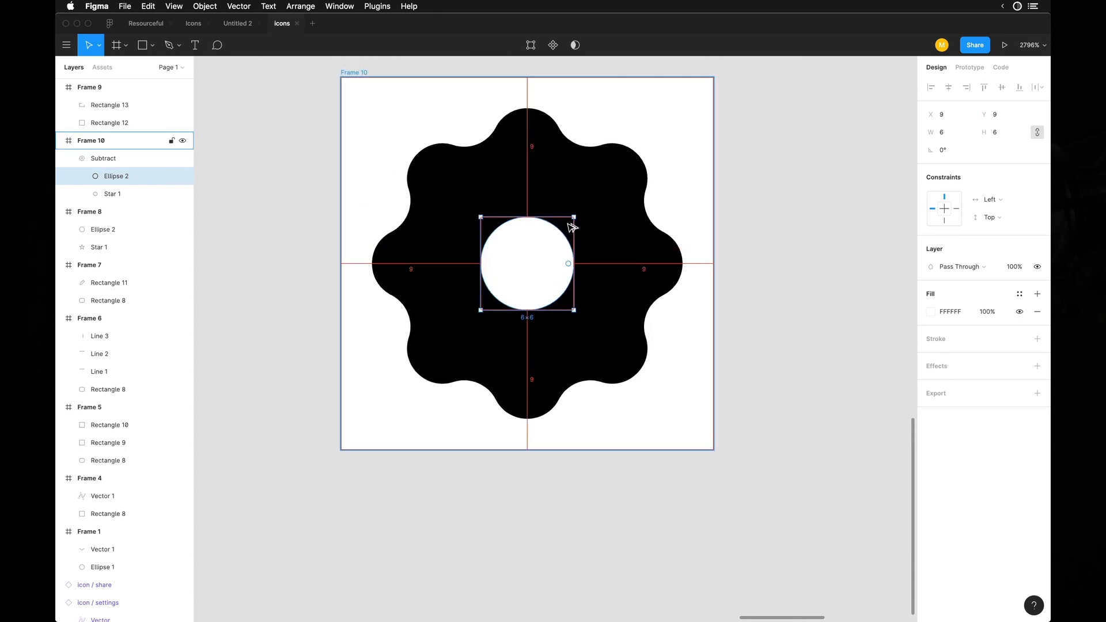
Deselect the circle, hide the interface and compare the recreated icons and solid variants with the original icon set
left_click(307, 222)
scroll(304, 231, "down", 5)
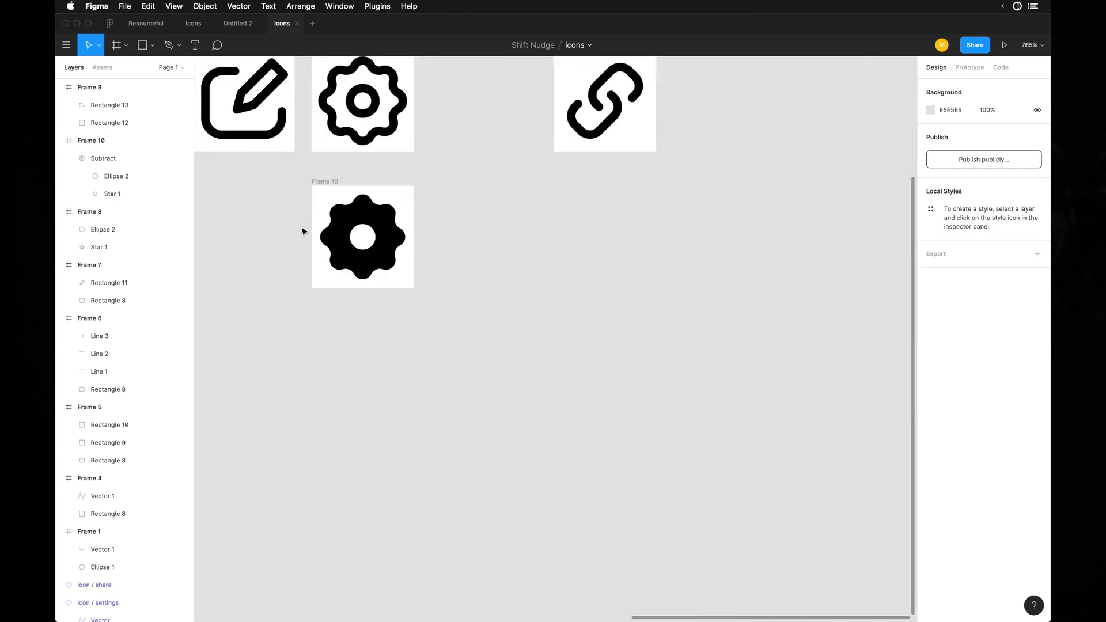
scroll(304, 231, "down", 5)
scroll(304, 231, "left", 3)
key("super+backslash")
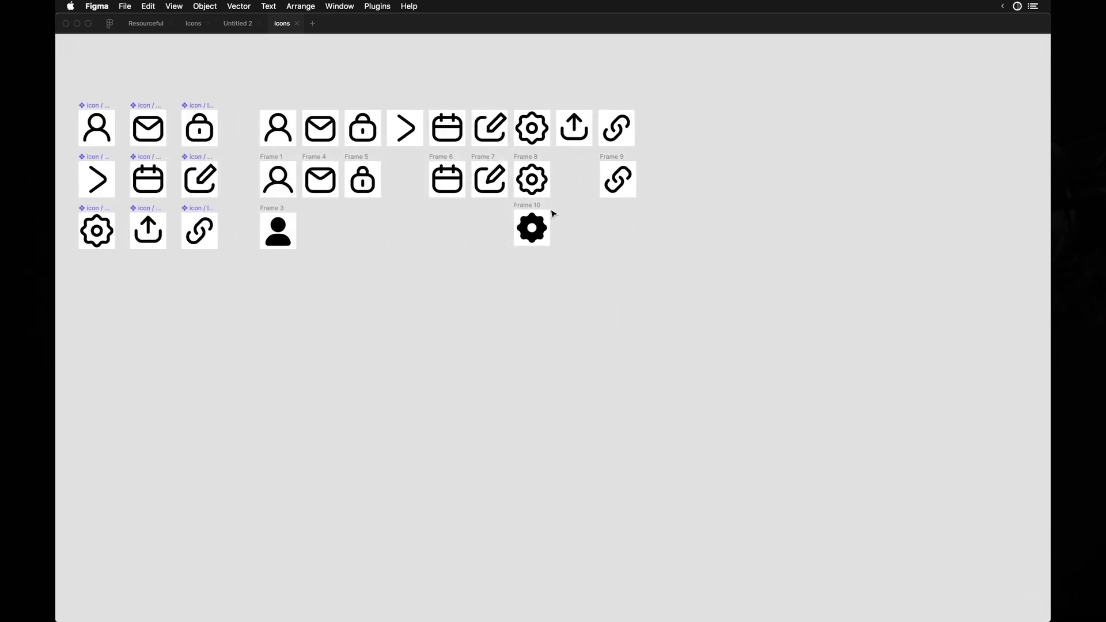
scroll(539, 232, "up", 5)
scroll(539, 232, "left", 3)
scroll(539, 232, "down", 3)
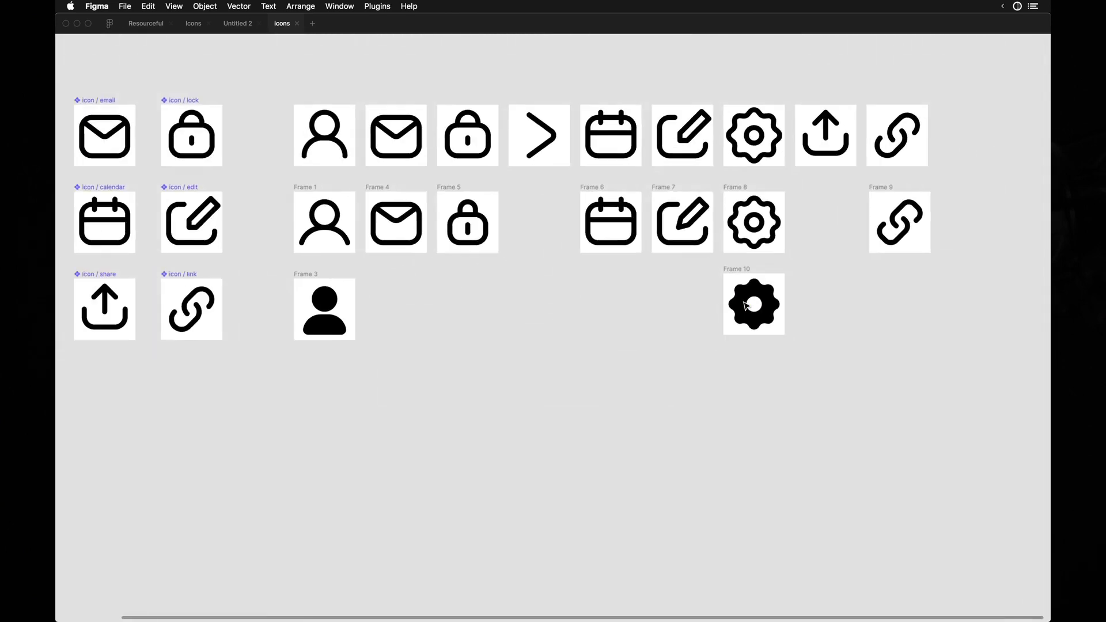
scroll(745, 306, "left", 1)
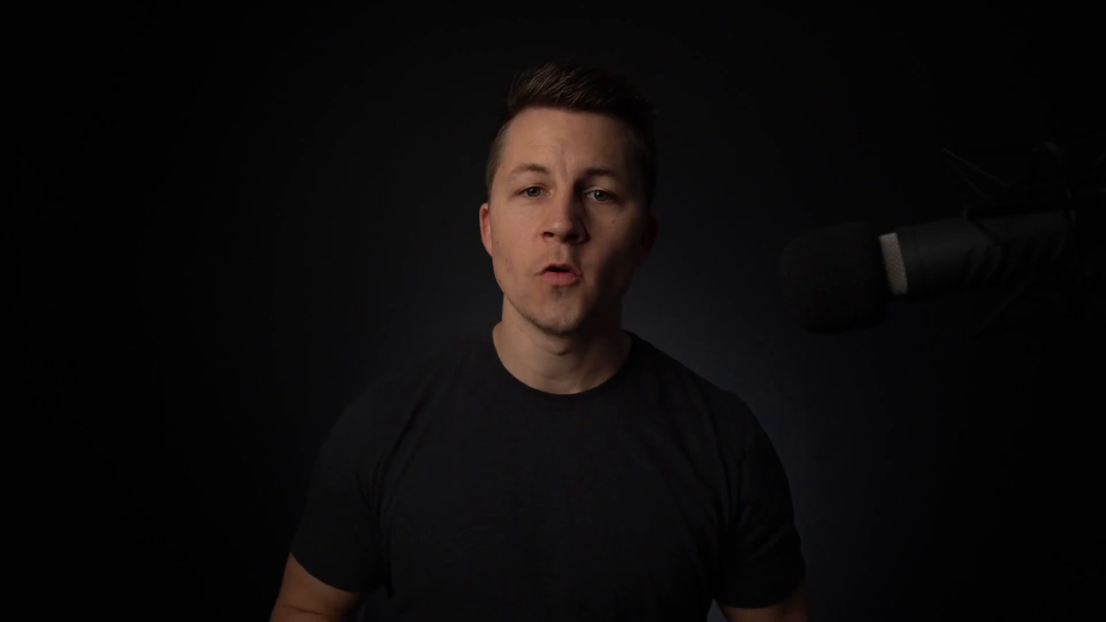